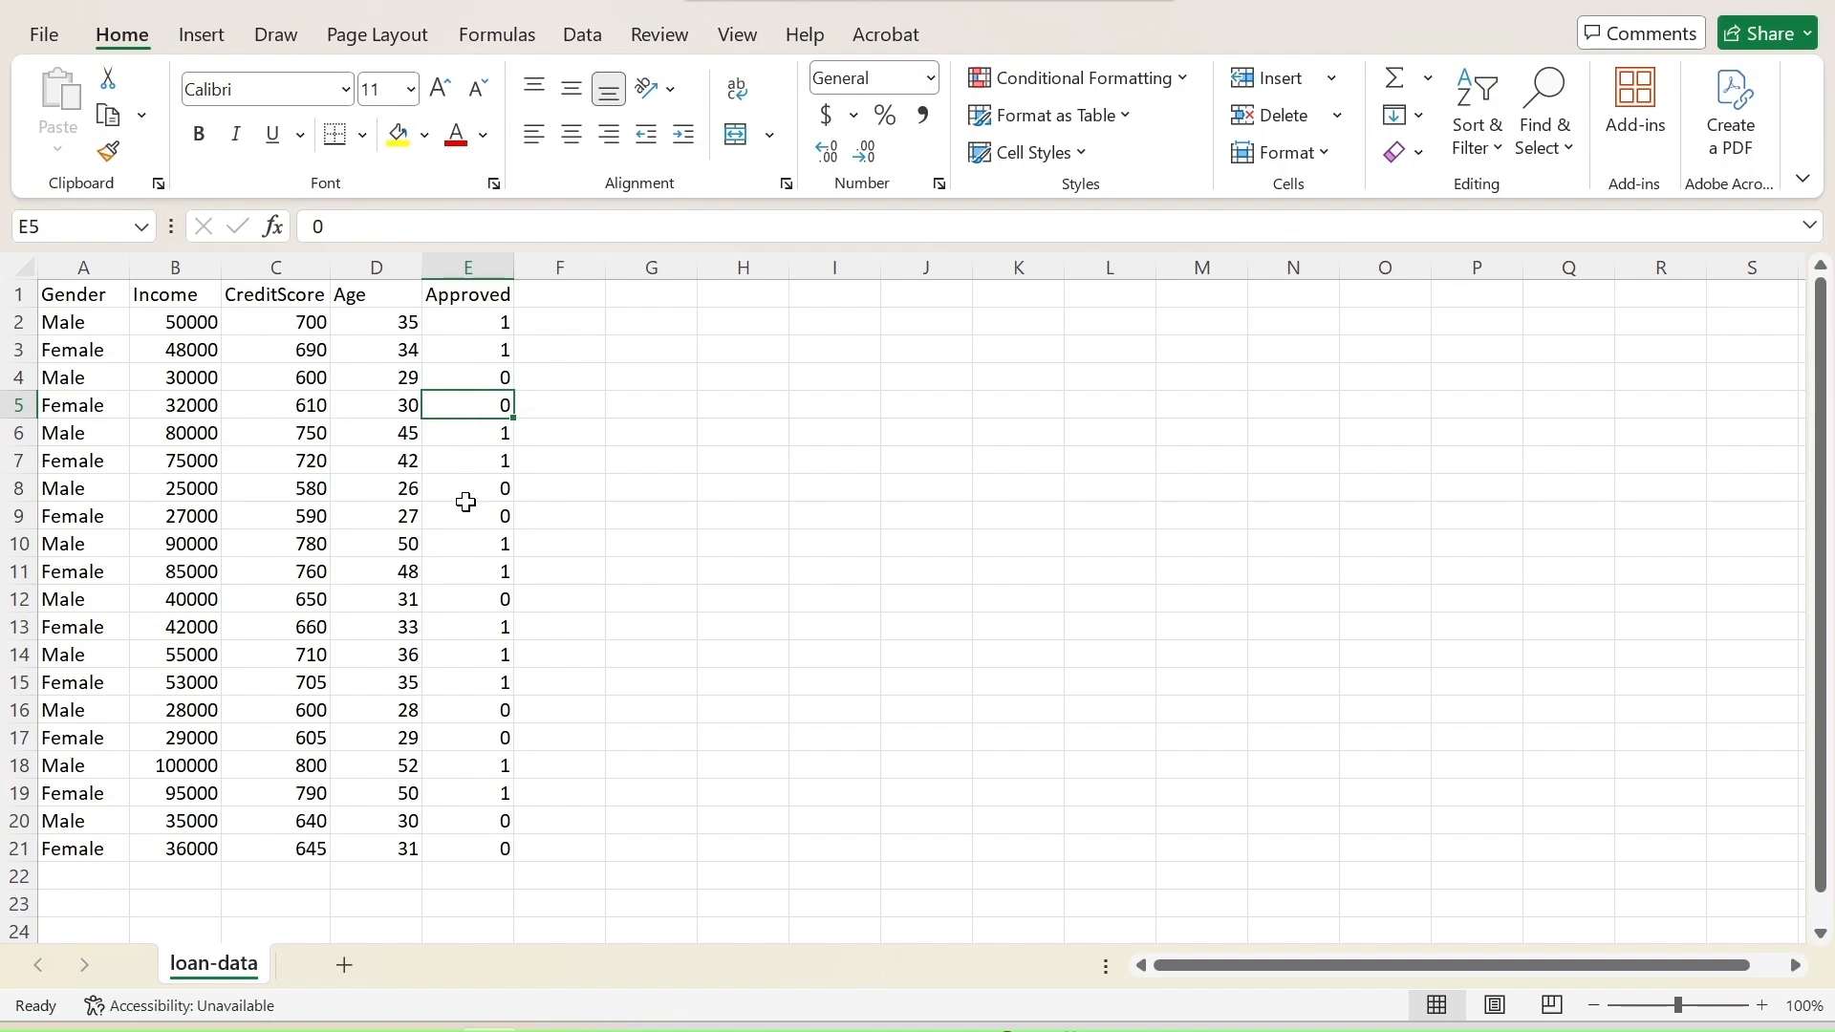
Examine the Approved values and the Gender column of the loan-data sheet, comparing the first male and female applicant records
key(Down)
key(Down)
key(Down)
key(Down)
key(Down)
key(Down)
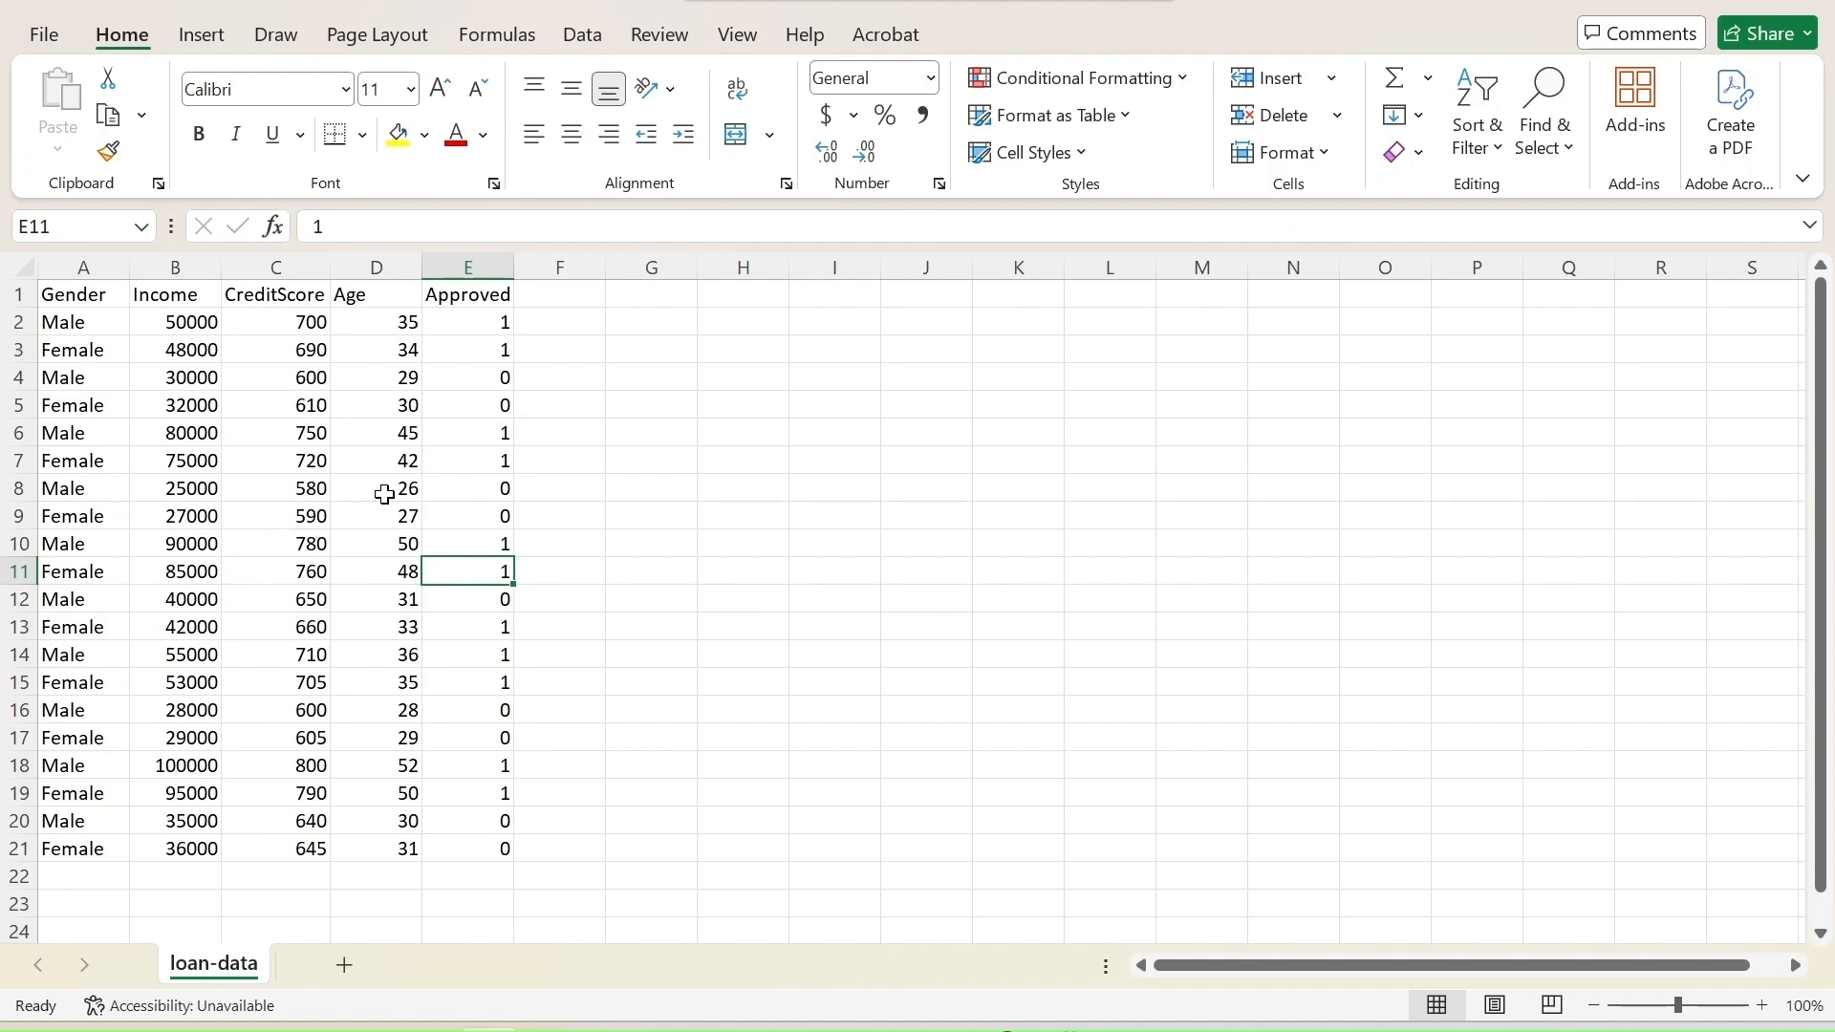
click(86, 269)
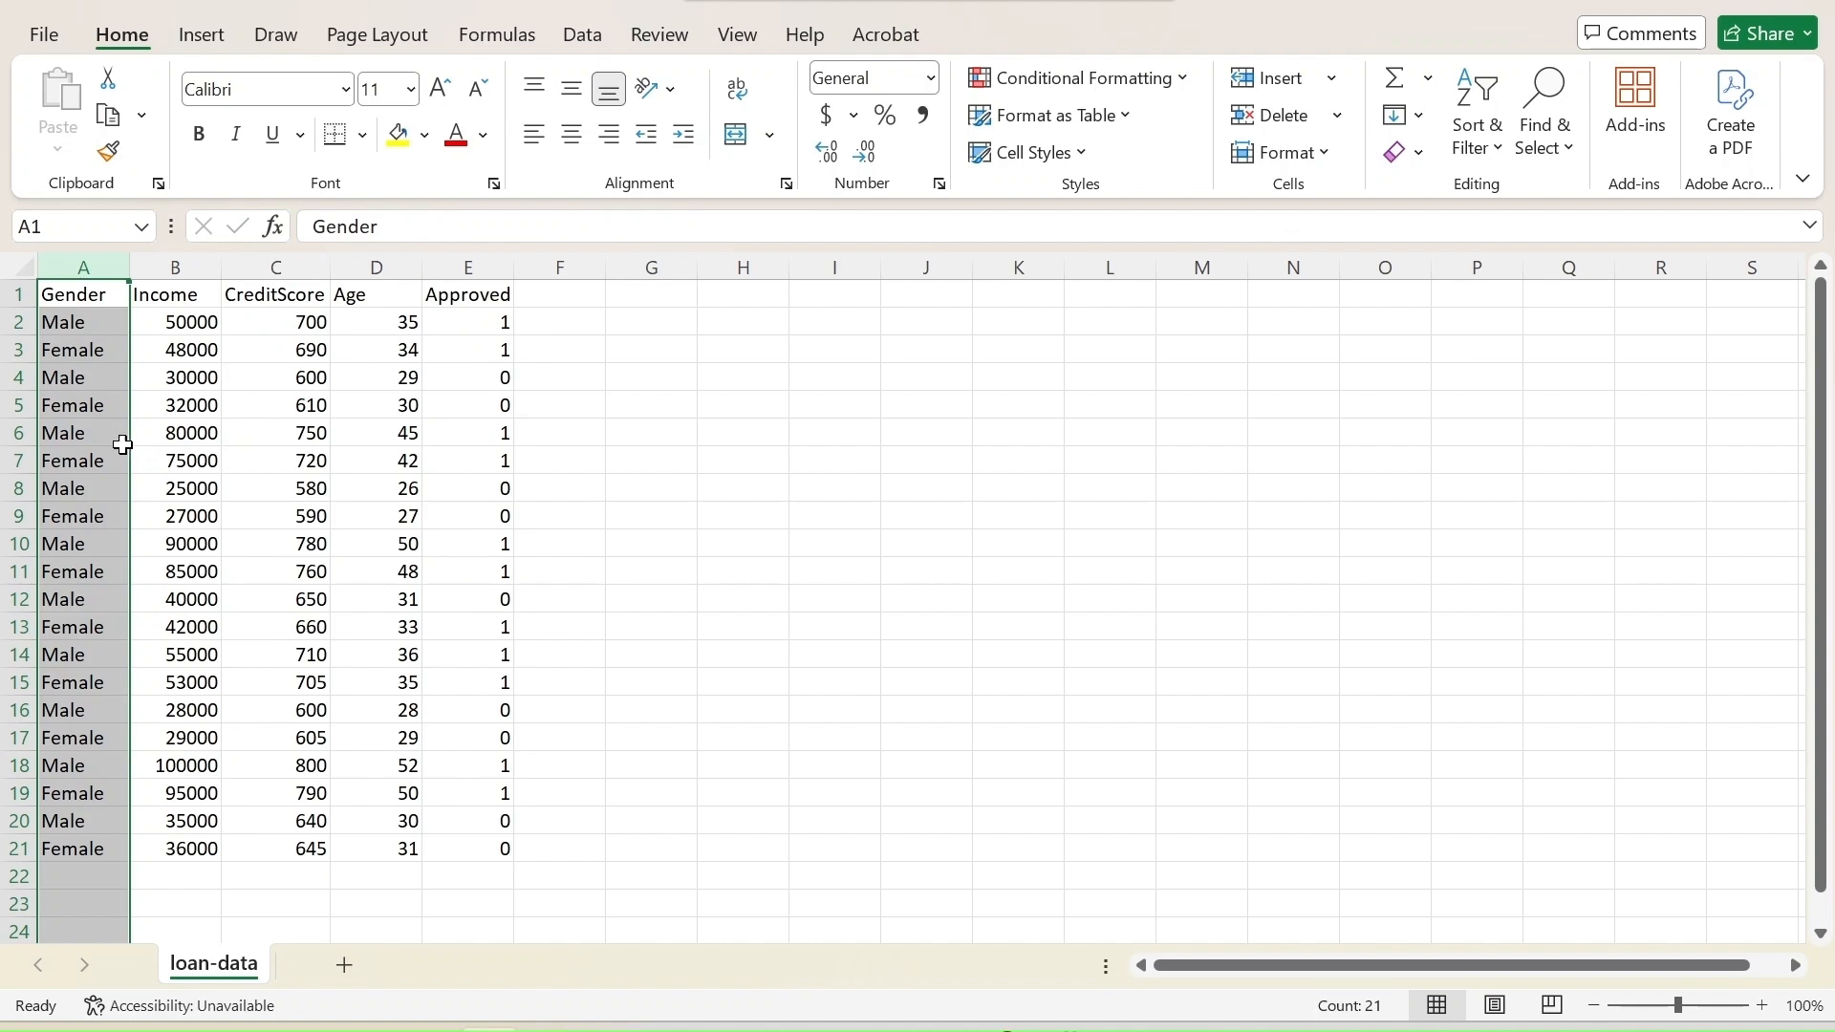
click(77, 306)
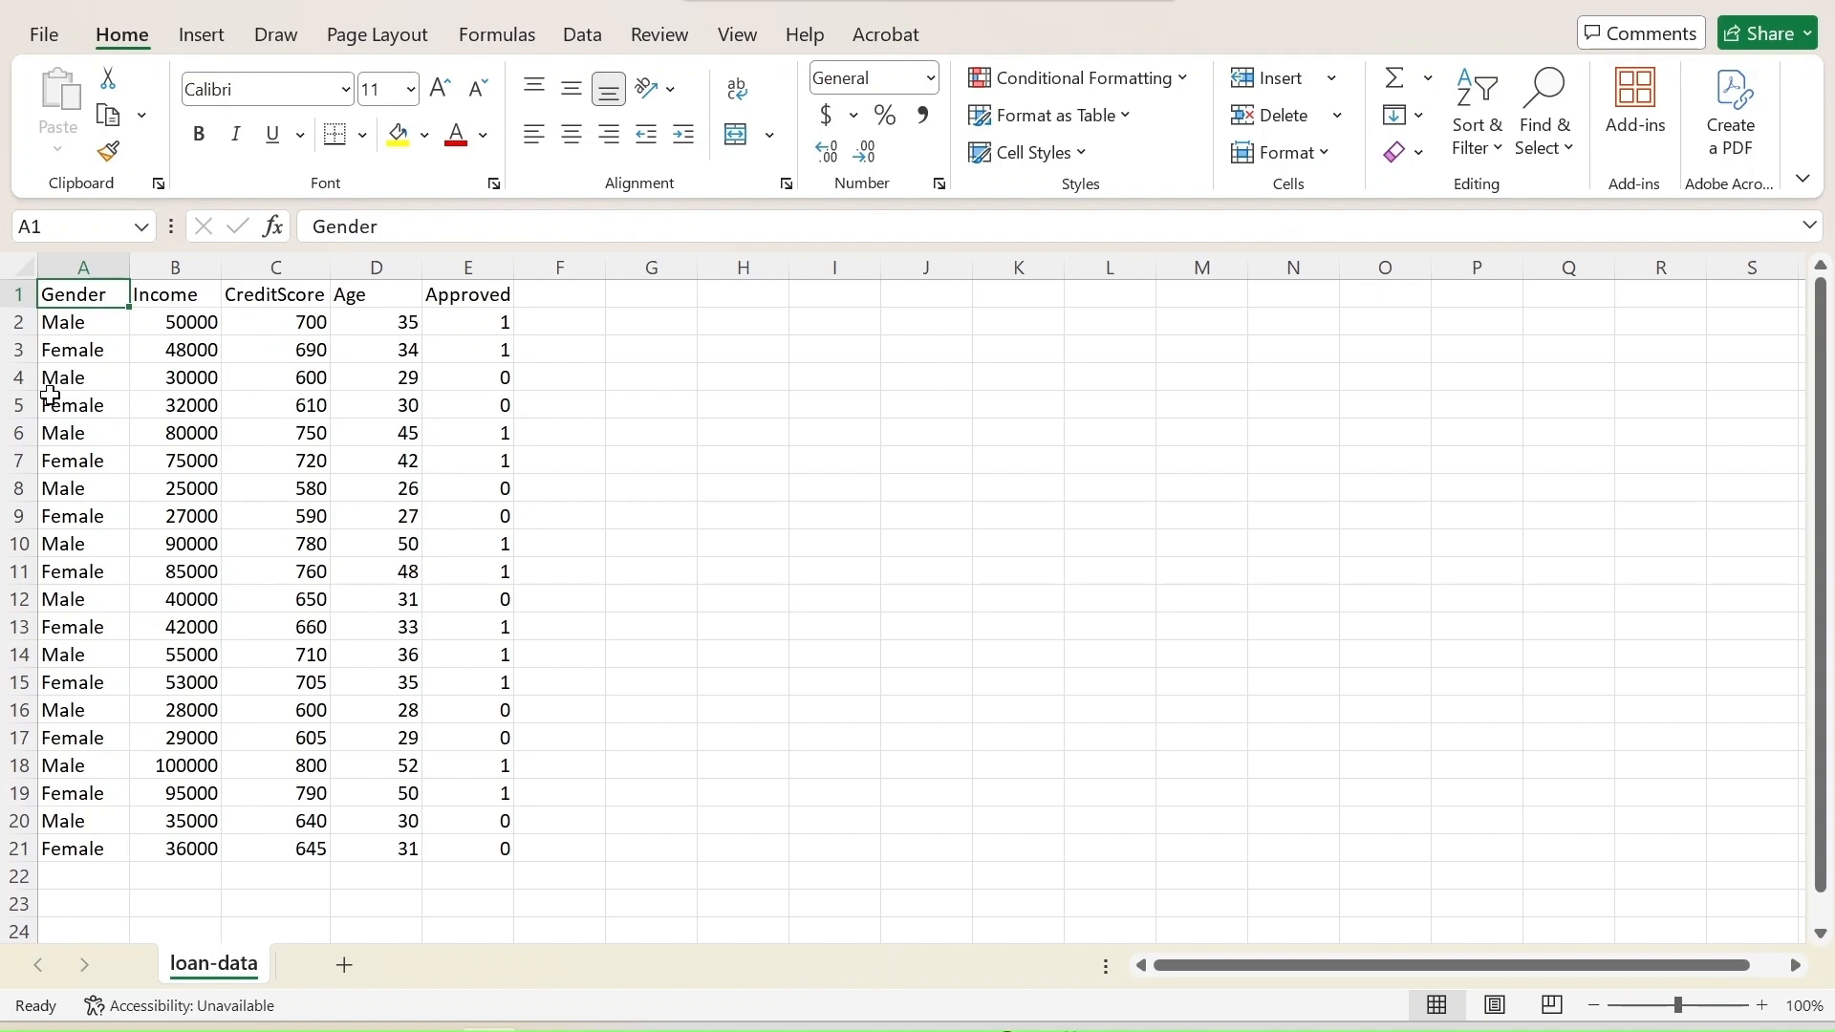
key(Down)
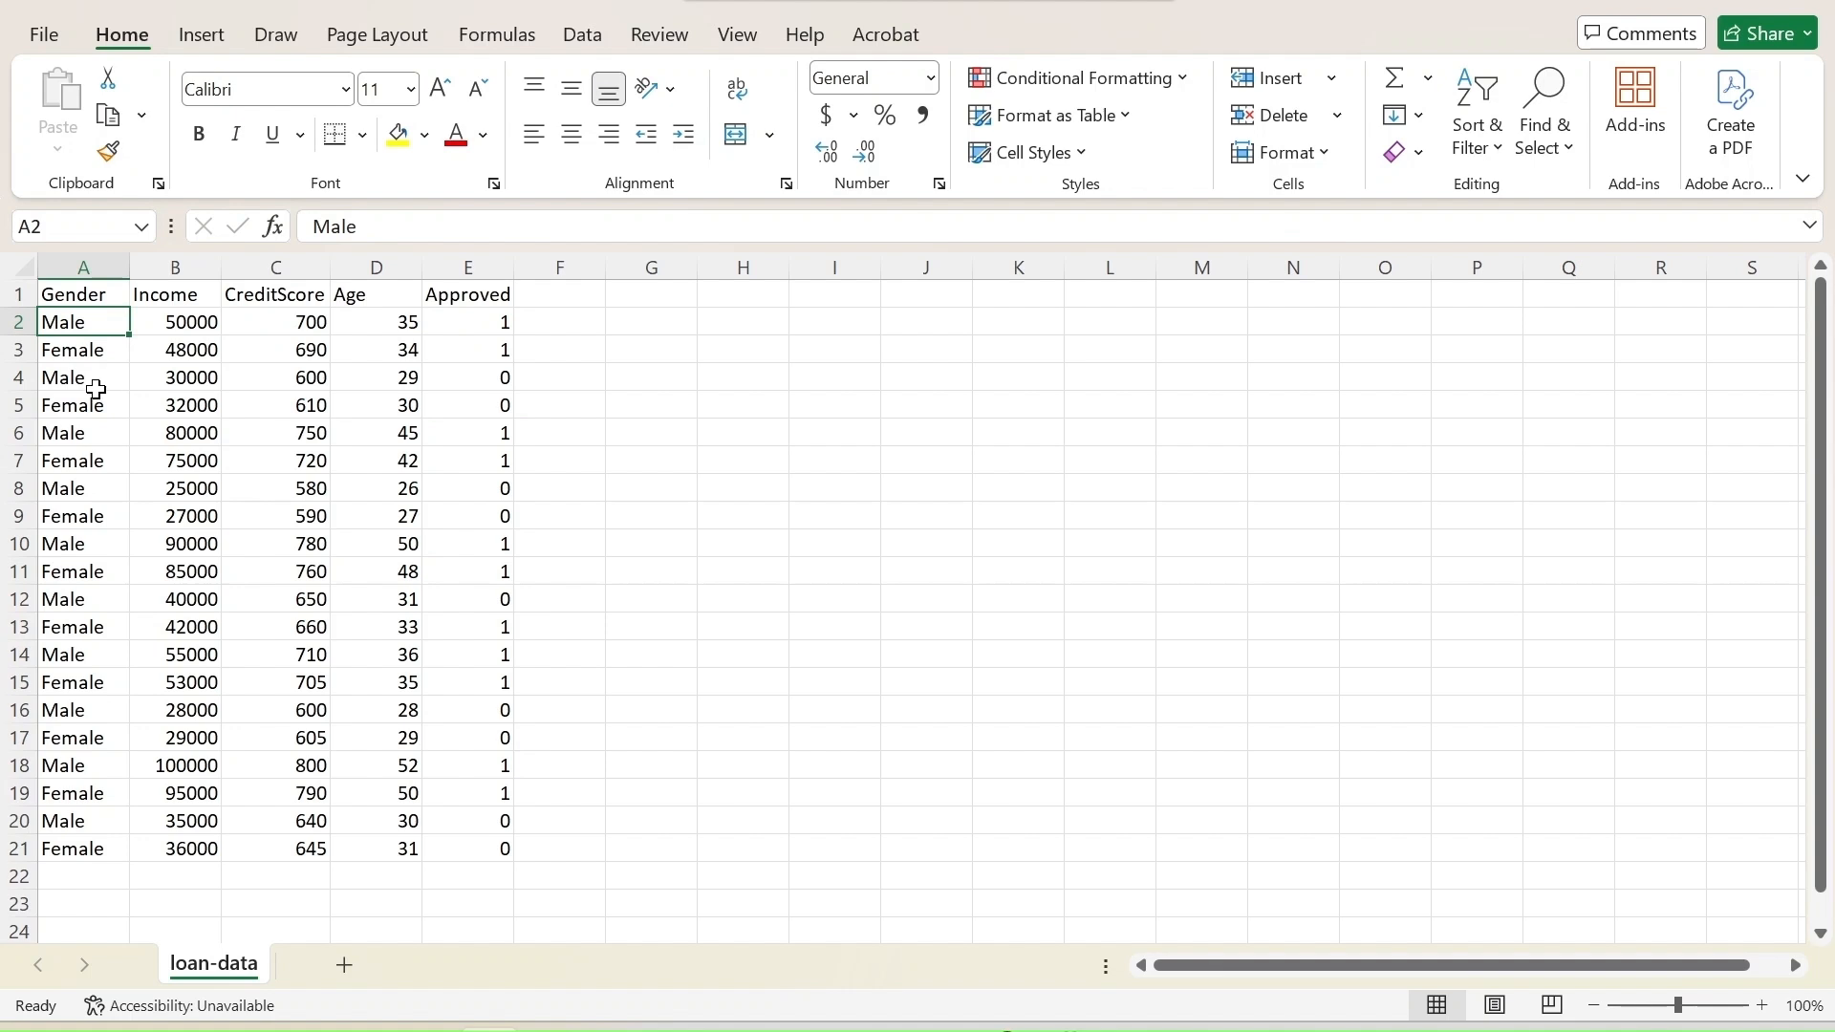
click(70, 354)
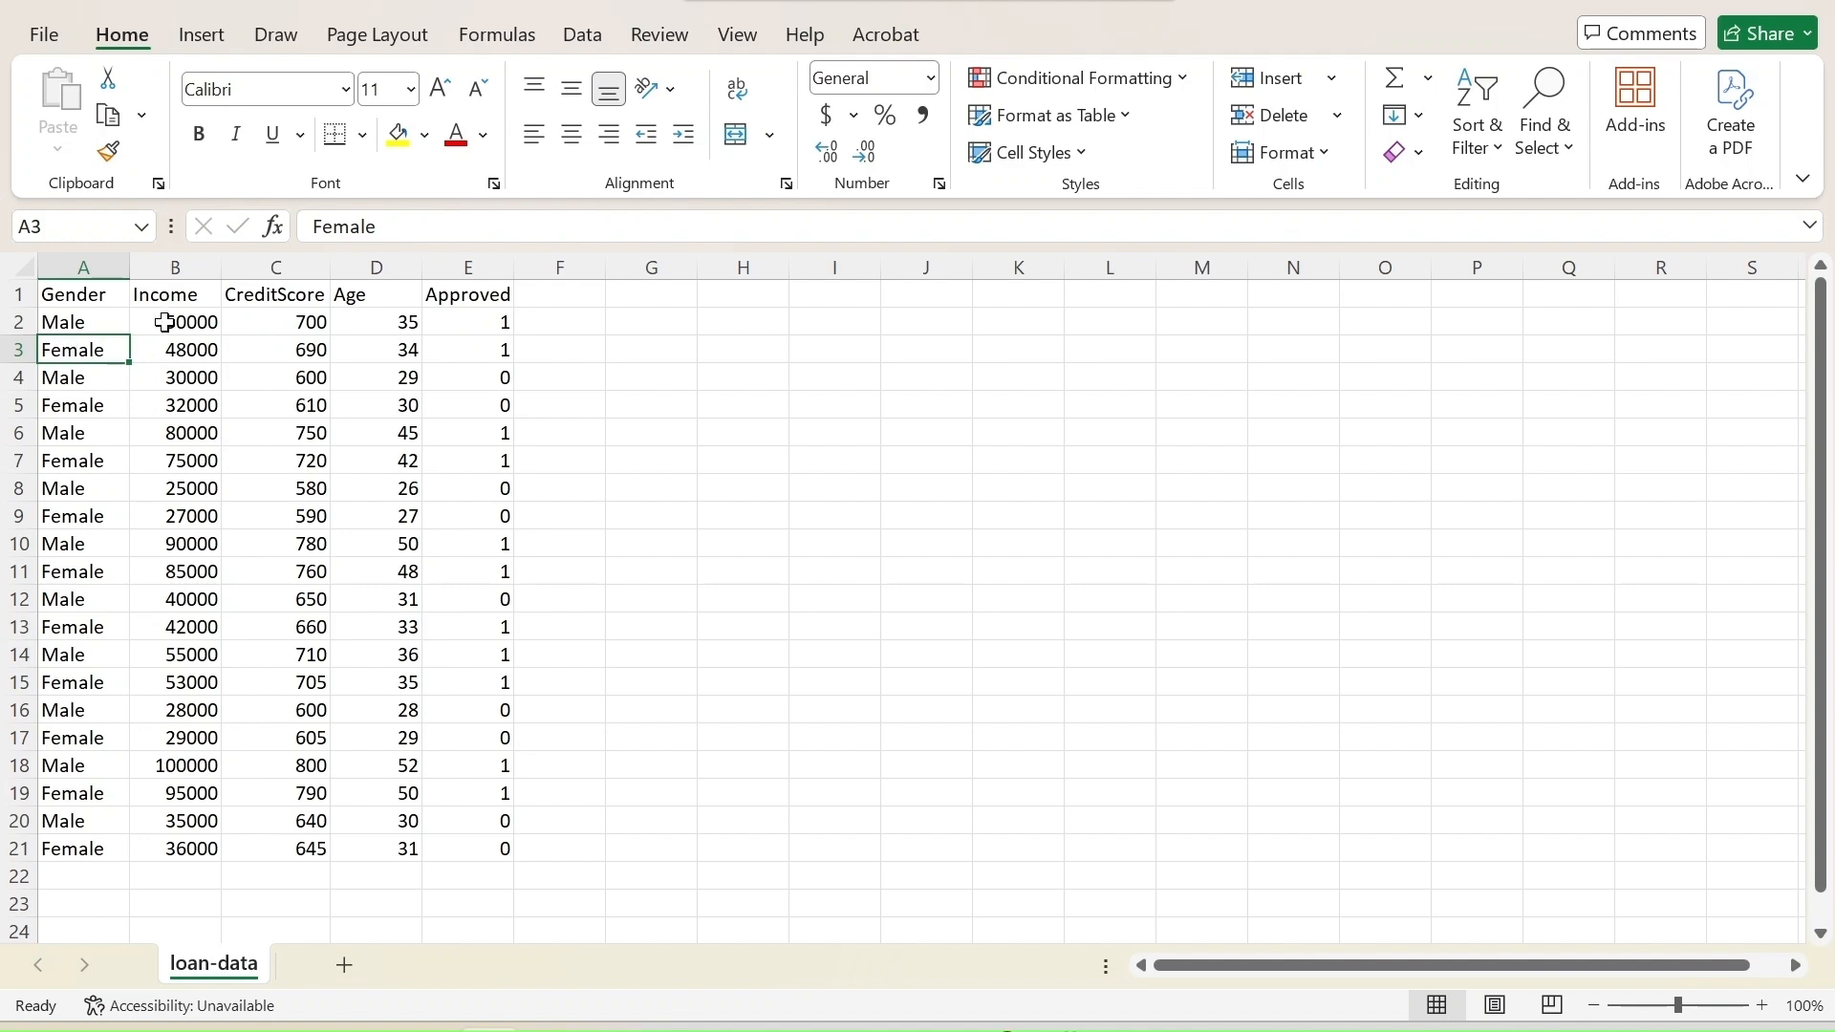
key(Down)
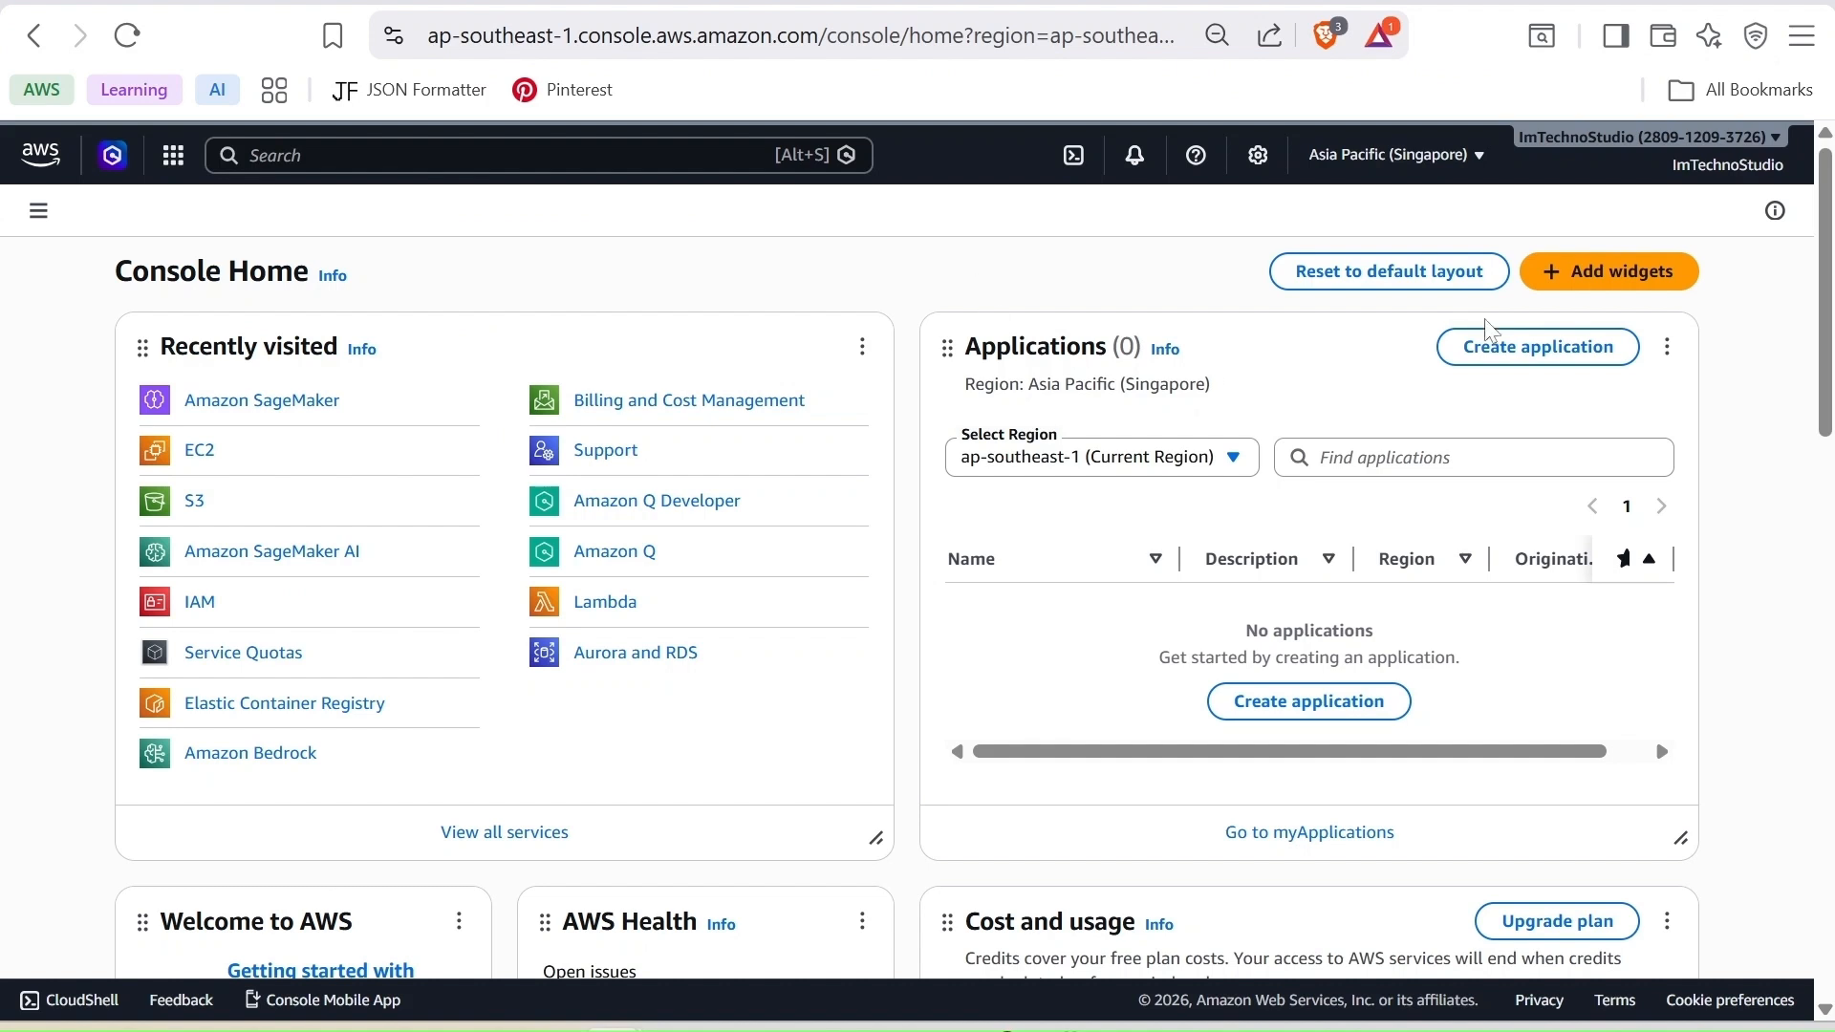
In the AWS console, check the region list with Asia Pacific (Singapore) kept selected, and open the S3 service
click(1395, 154)
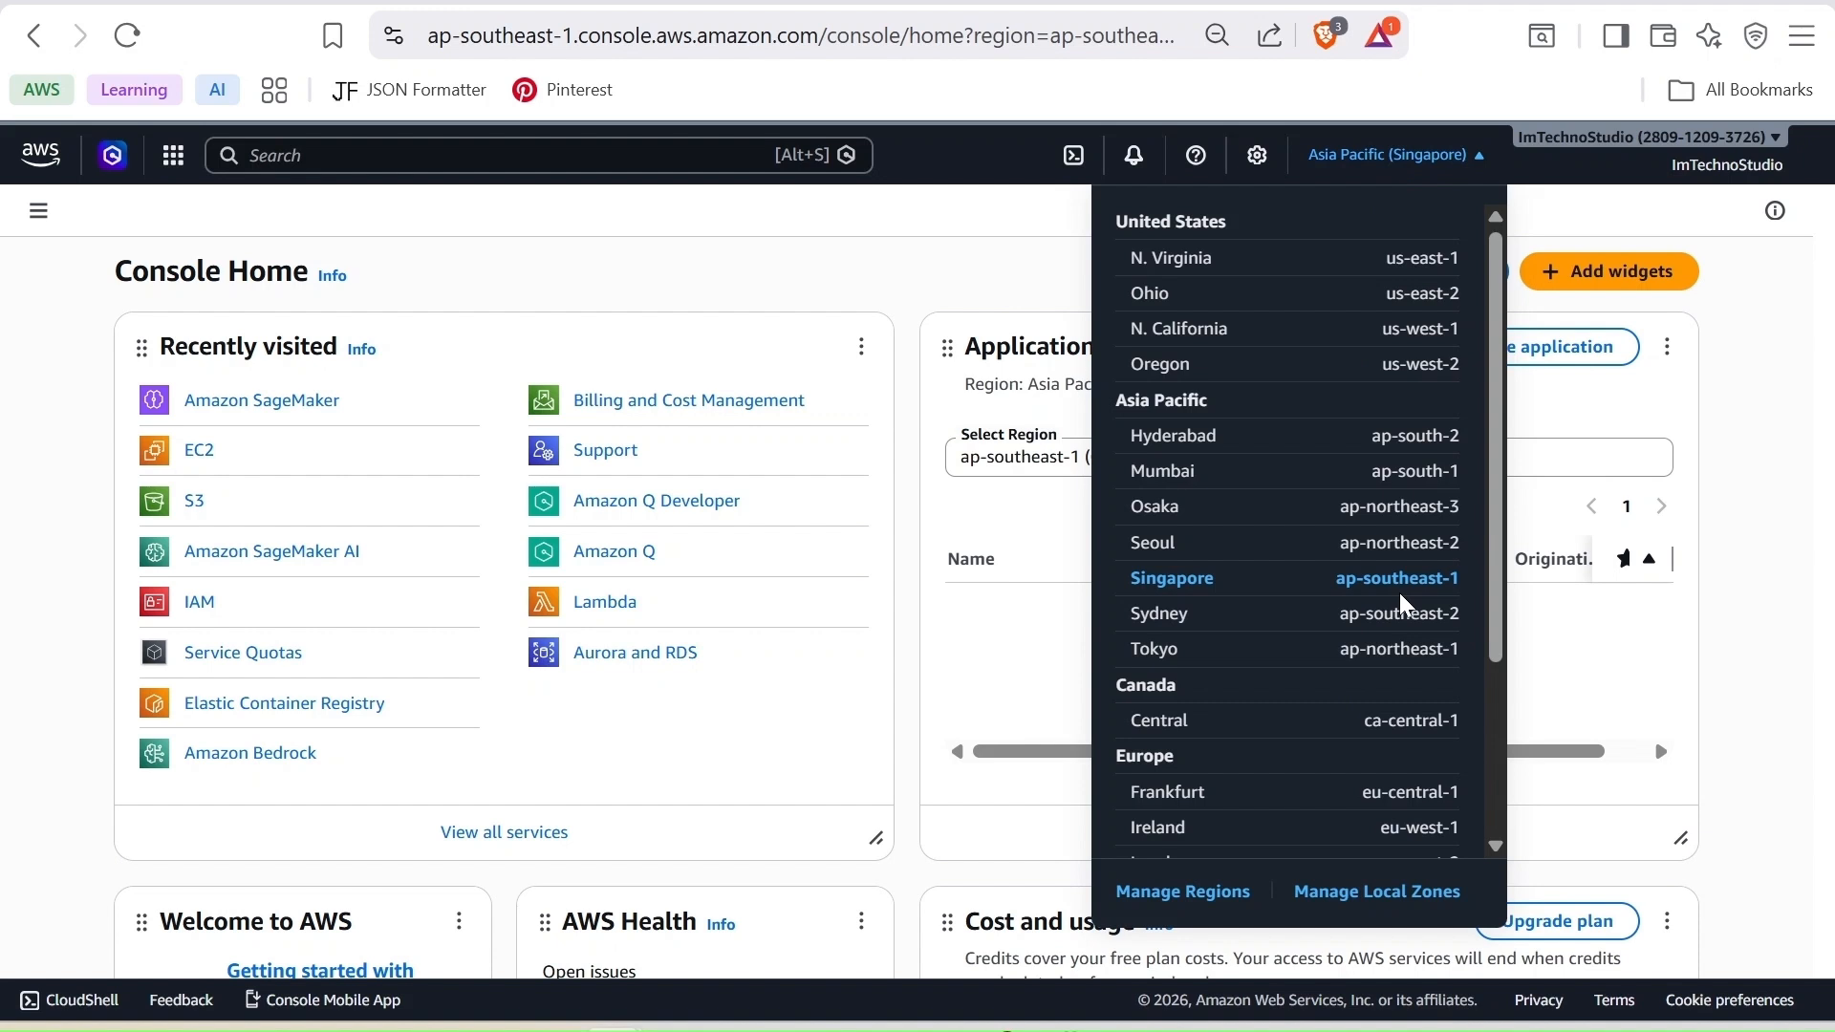
click(653, 241)
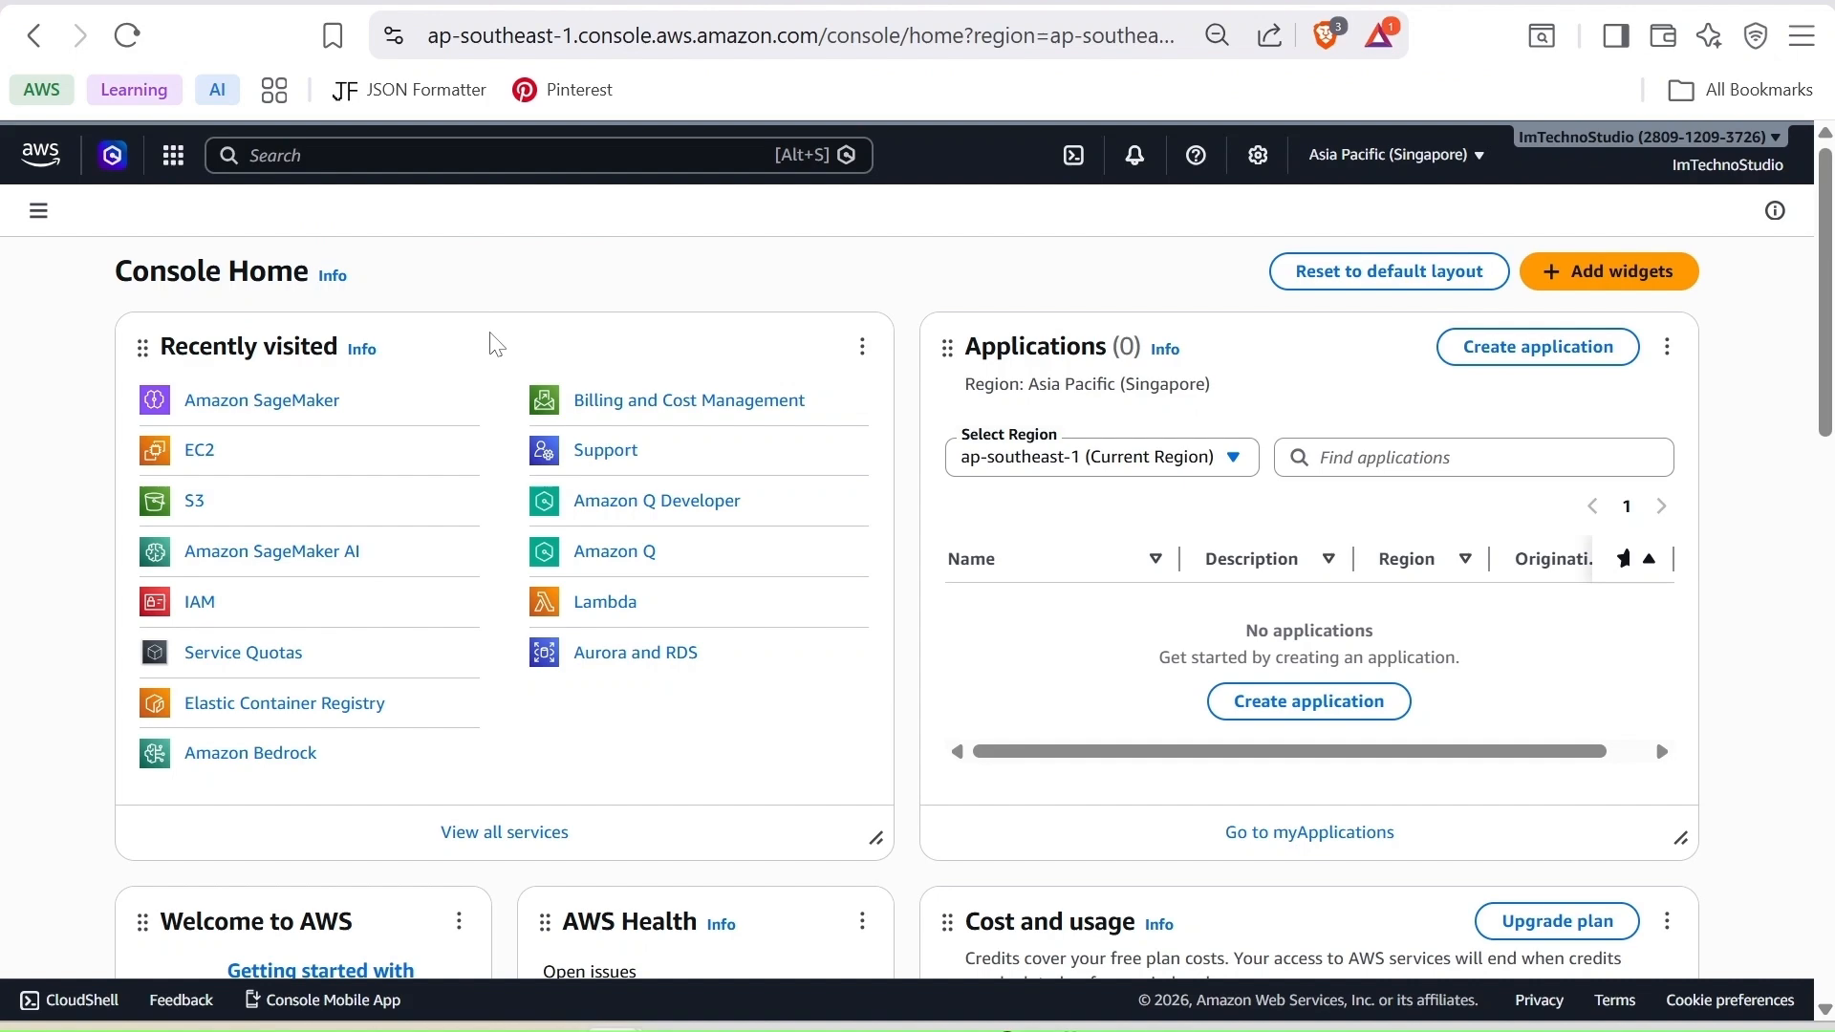
click(251, 155)
text(s3)
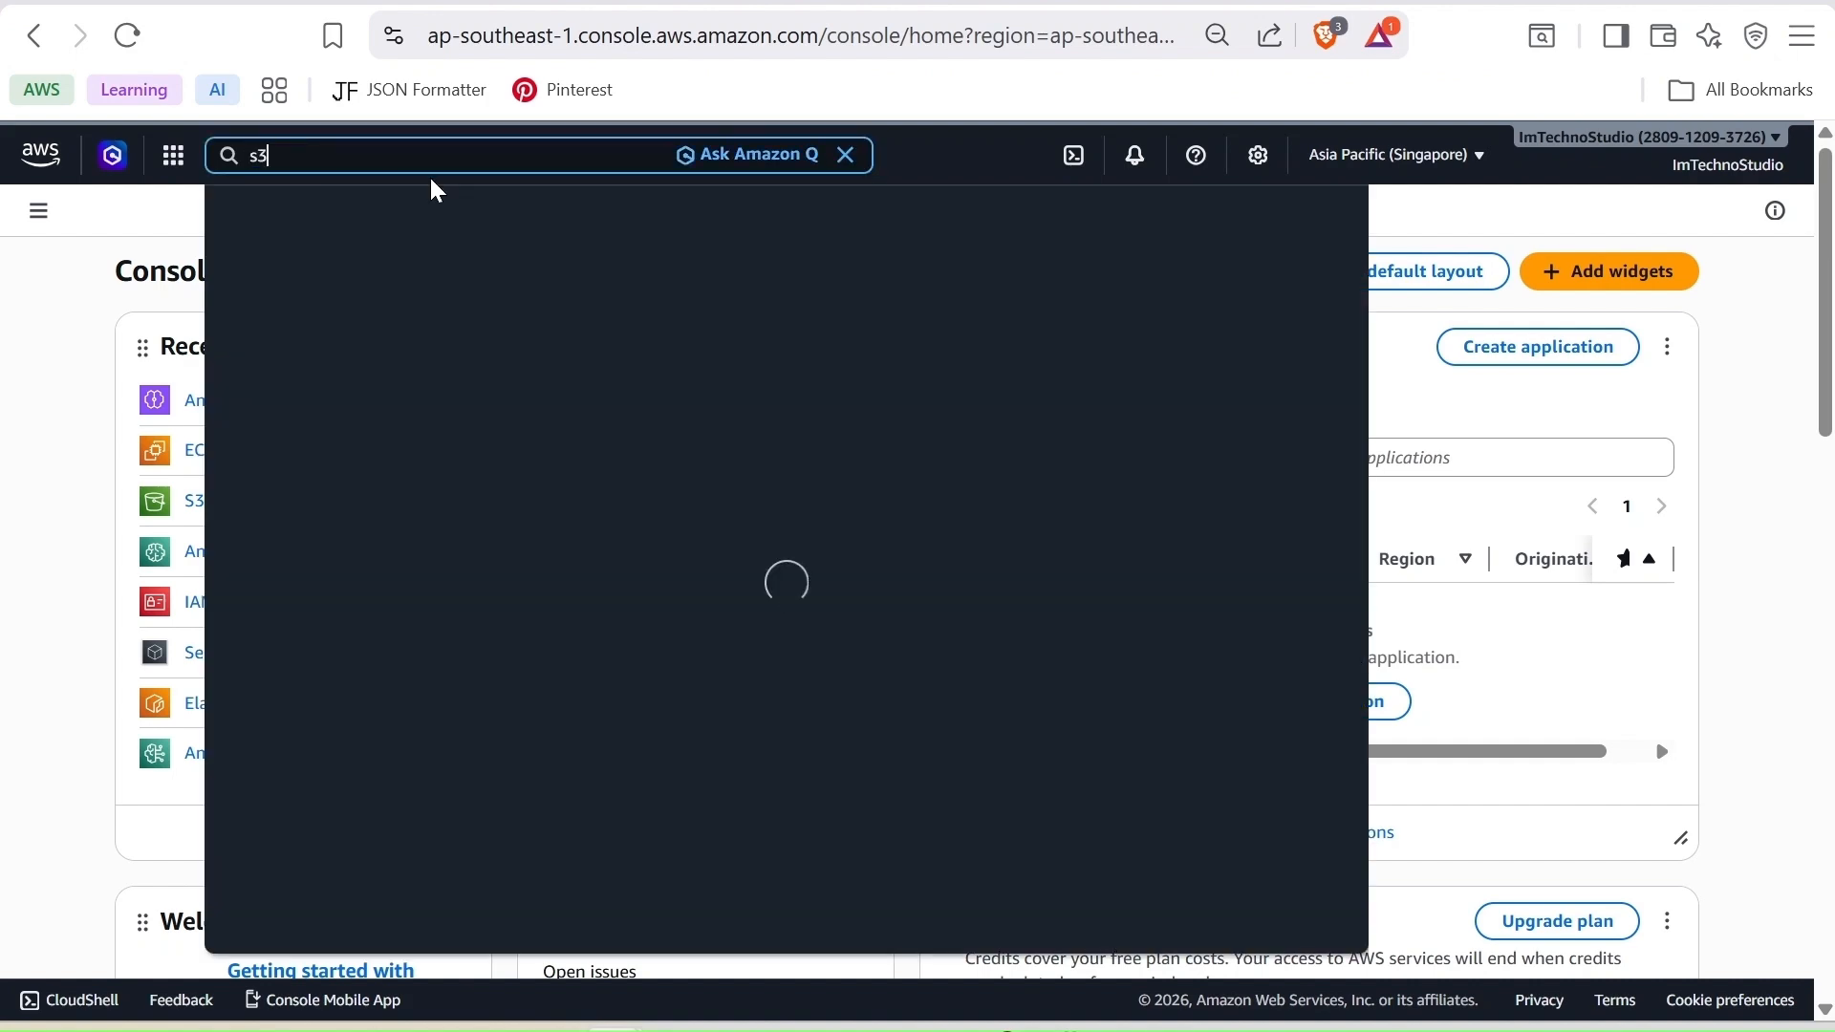
click(595, 304)
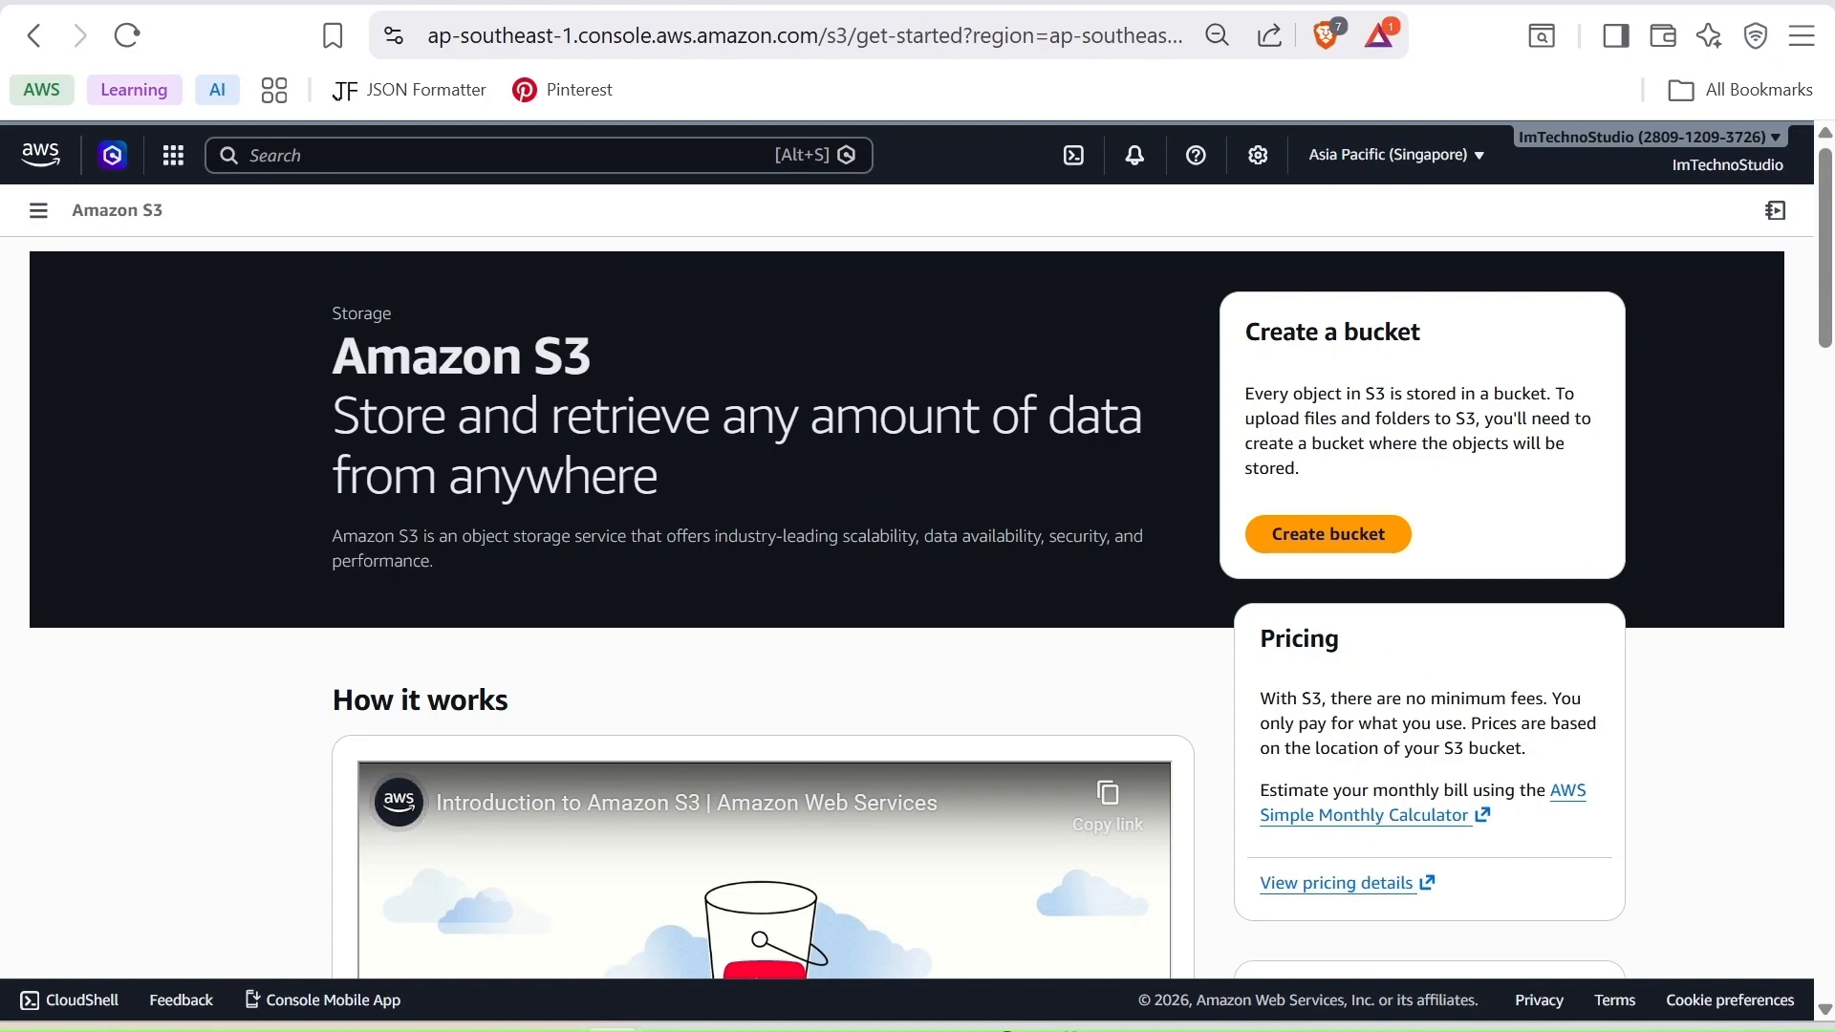
Create a general purpose S3 bucket named loan-bias-analysis-data-25.2 with the default settings
click(1330, 539)
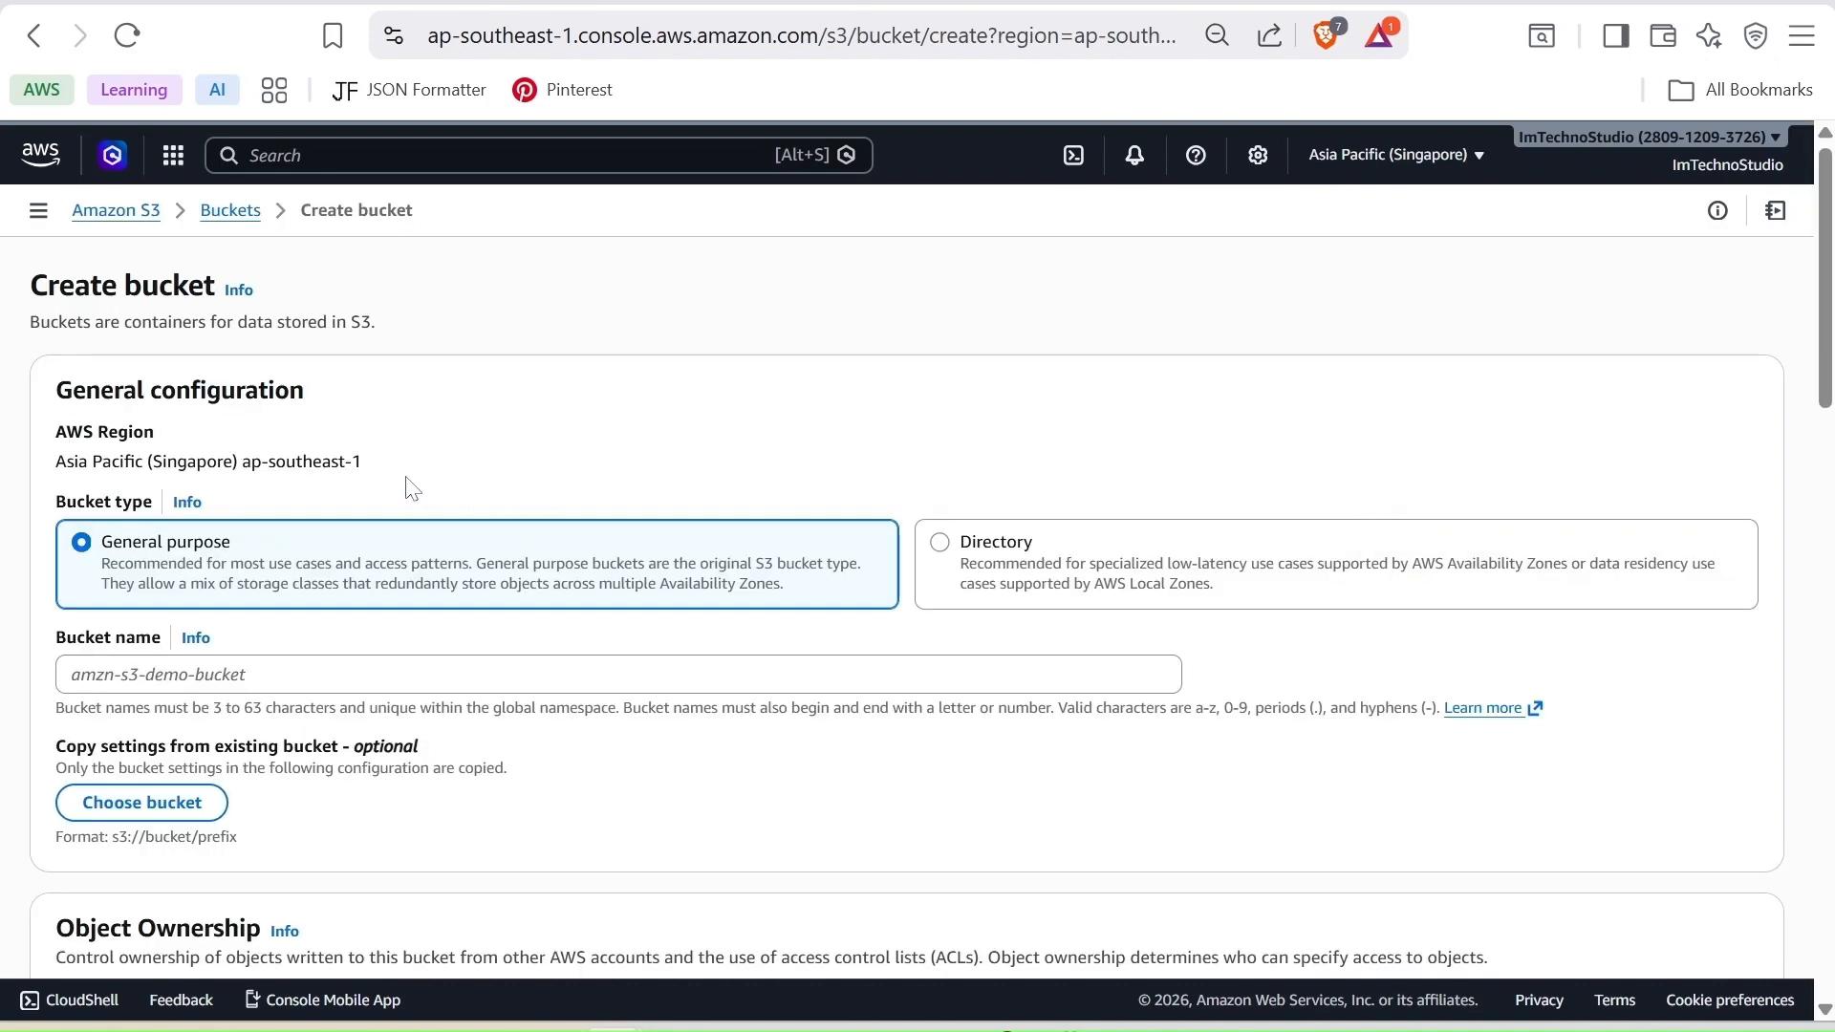
scroll(402, 477, down, 3)
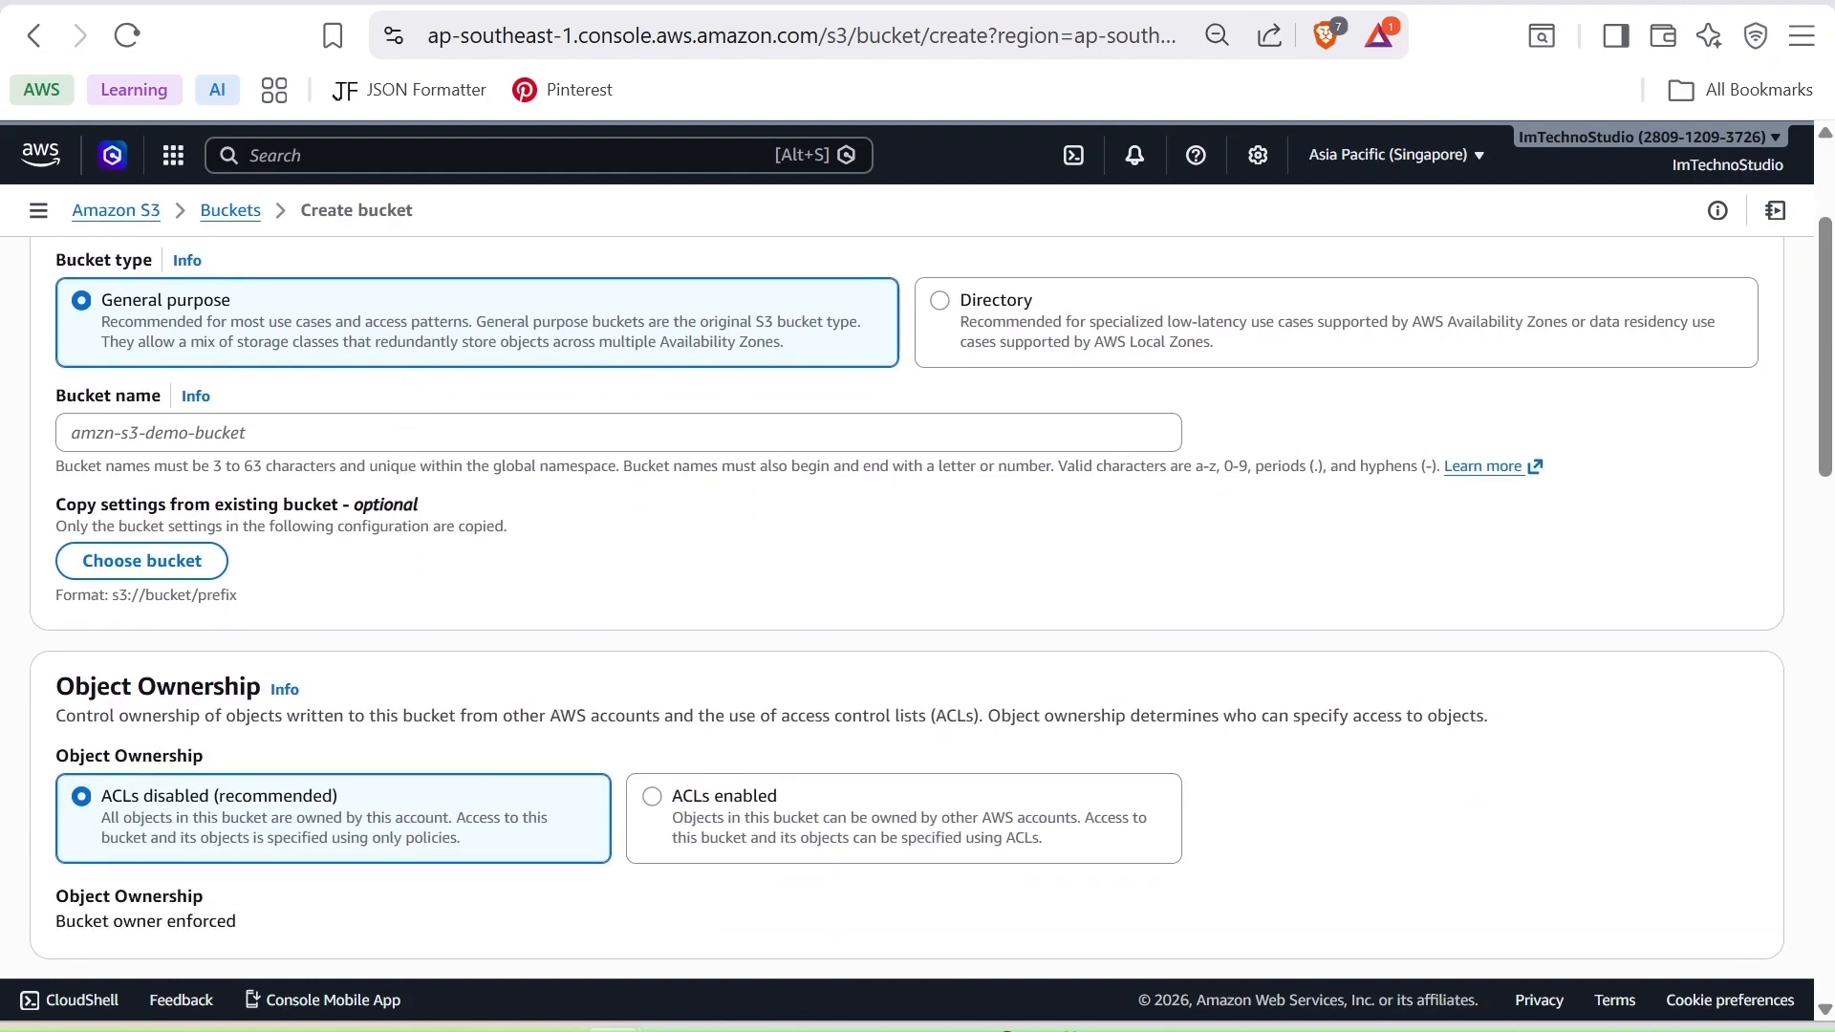
click(73, 431)
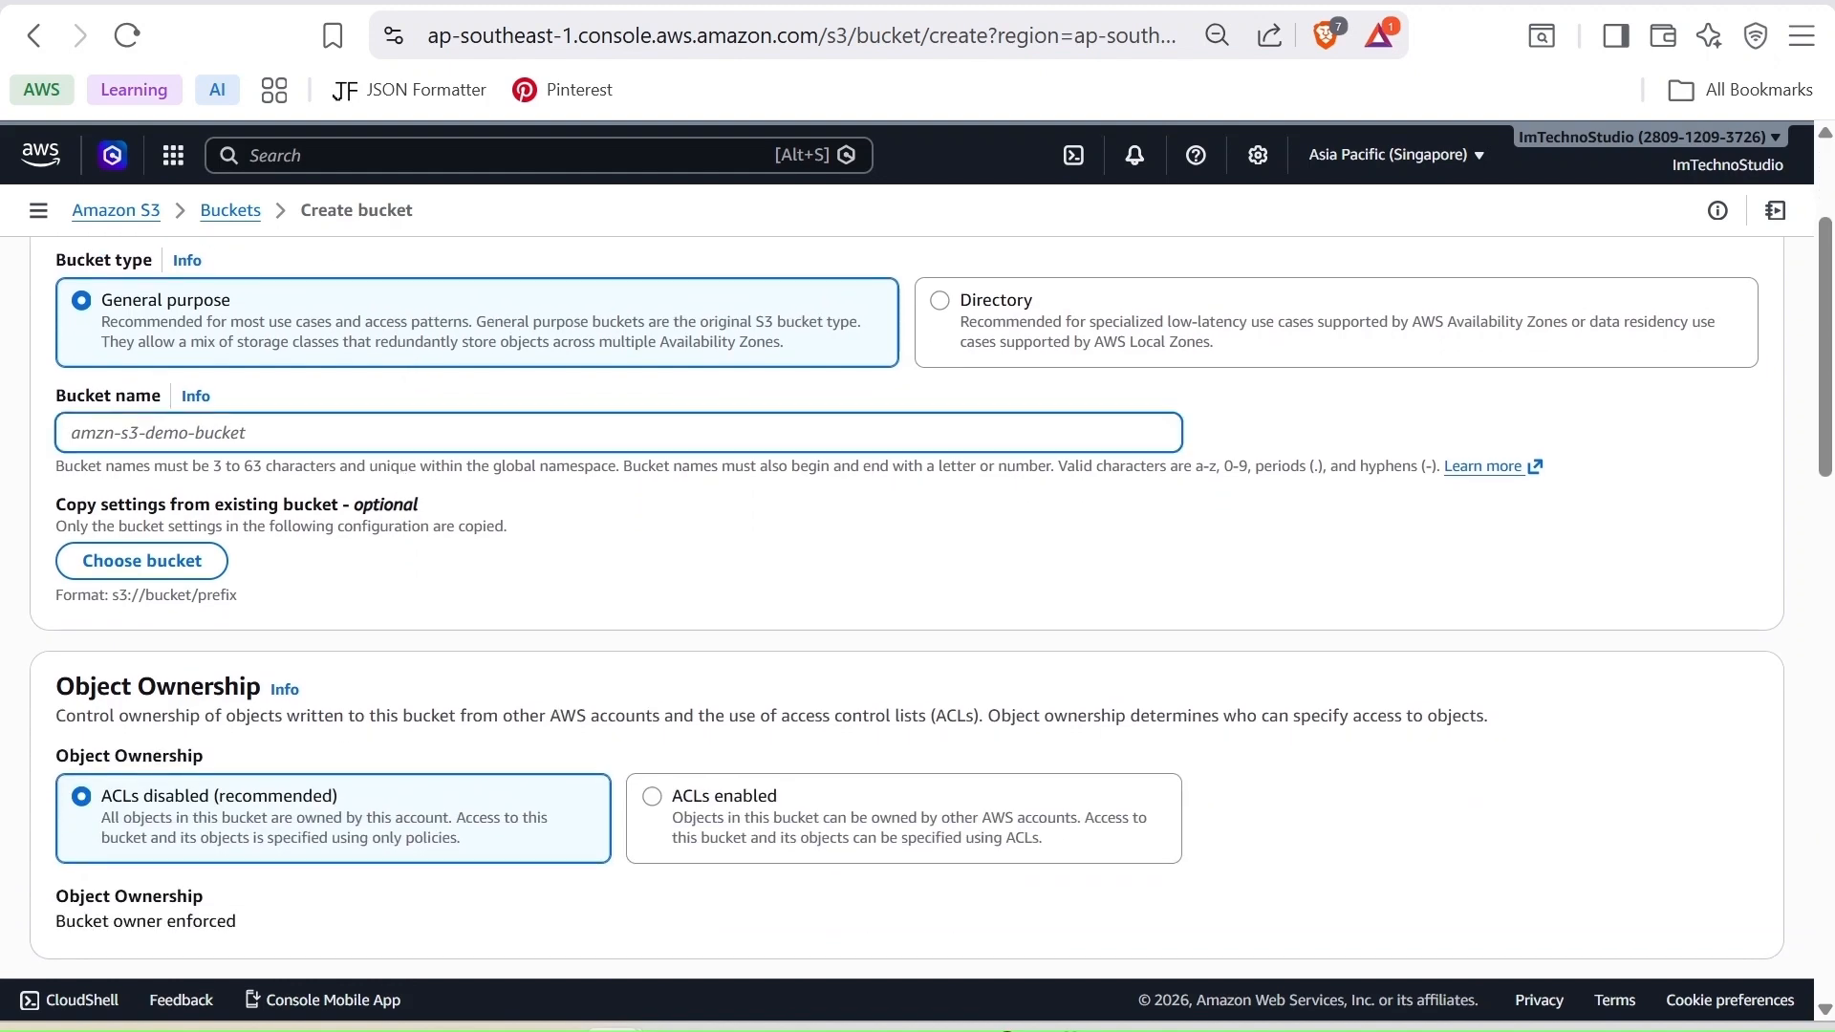
text(loan-bias-analysis-data-)
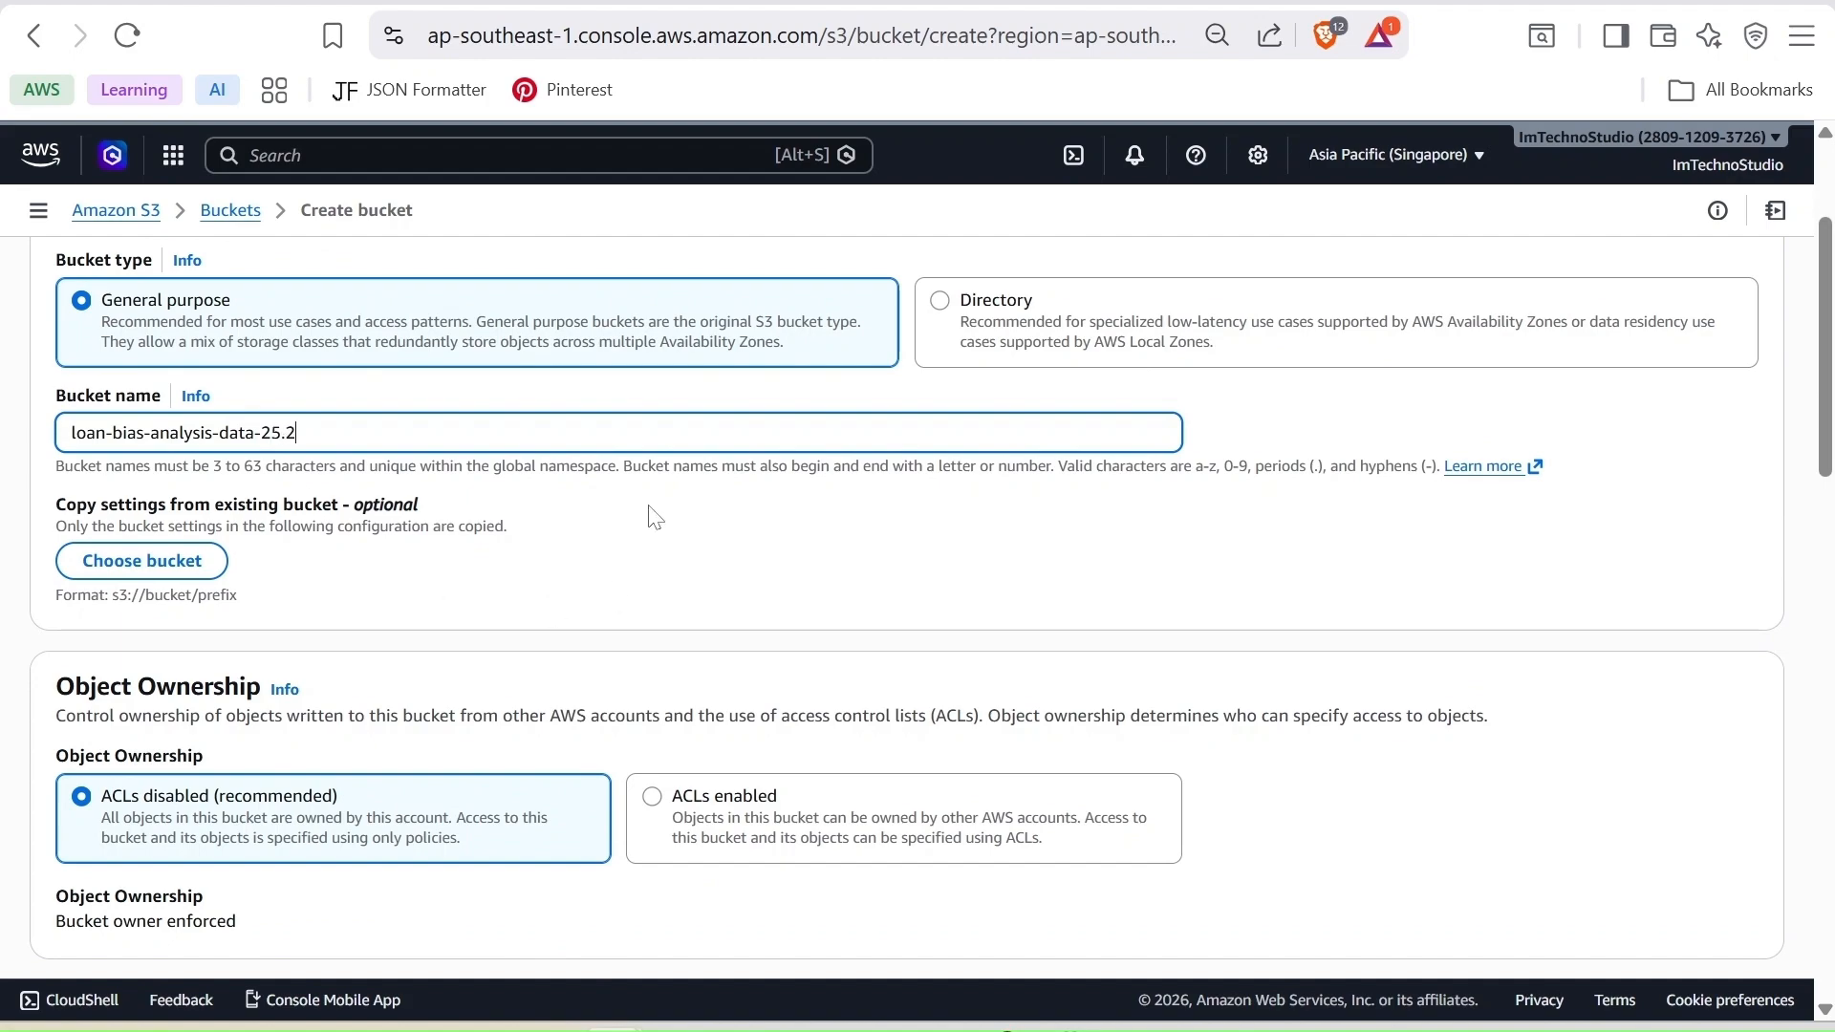
scroll(1152, 668, down, 5)
scroll(1168, 663, down, 12)
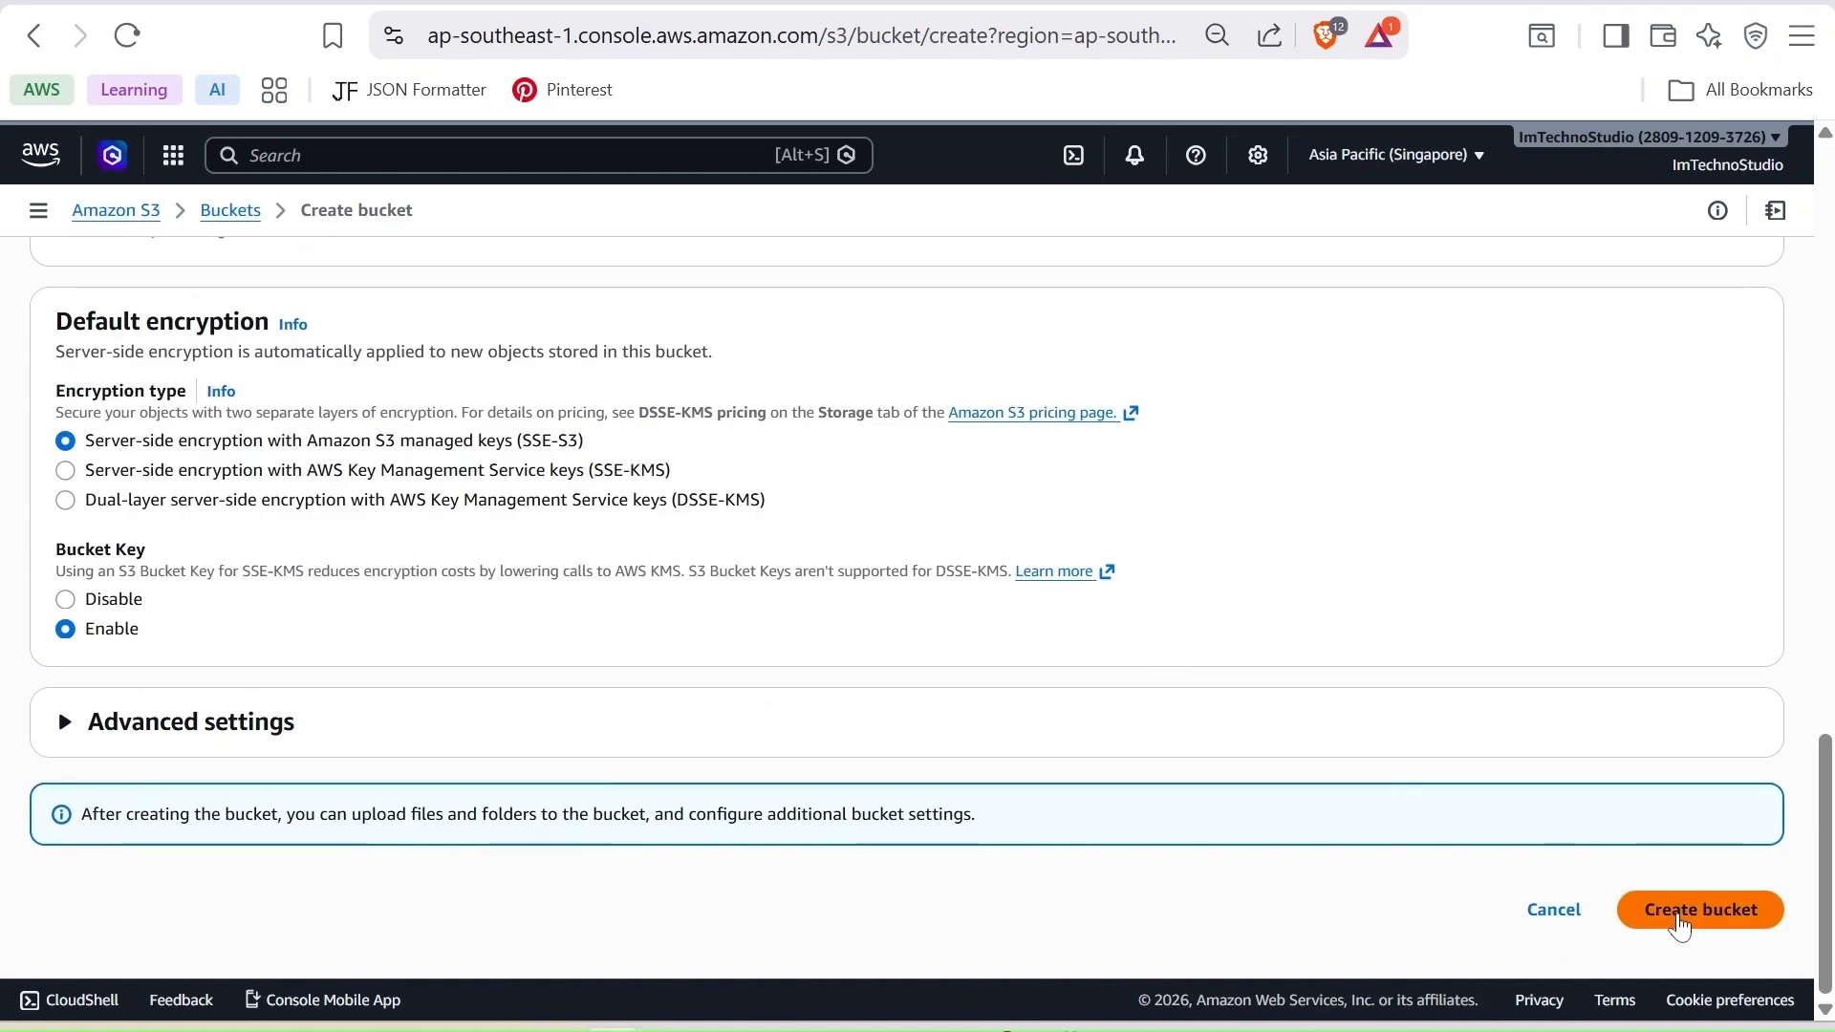
click(1677, 915)
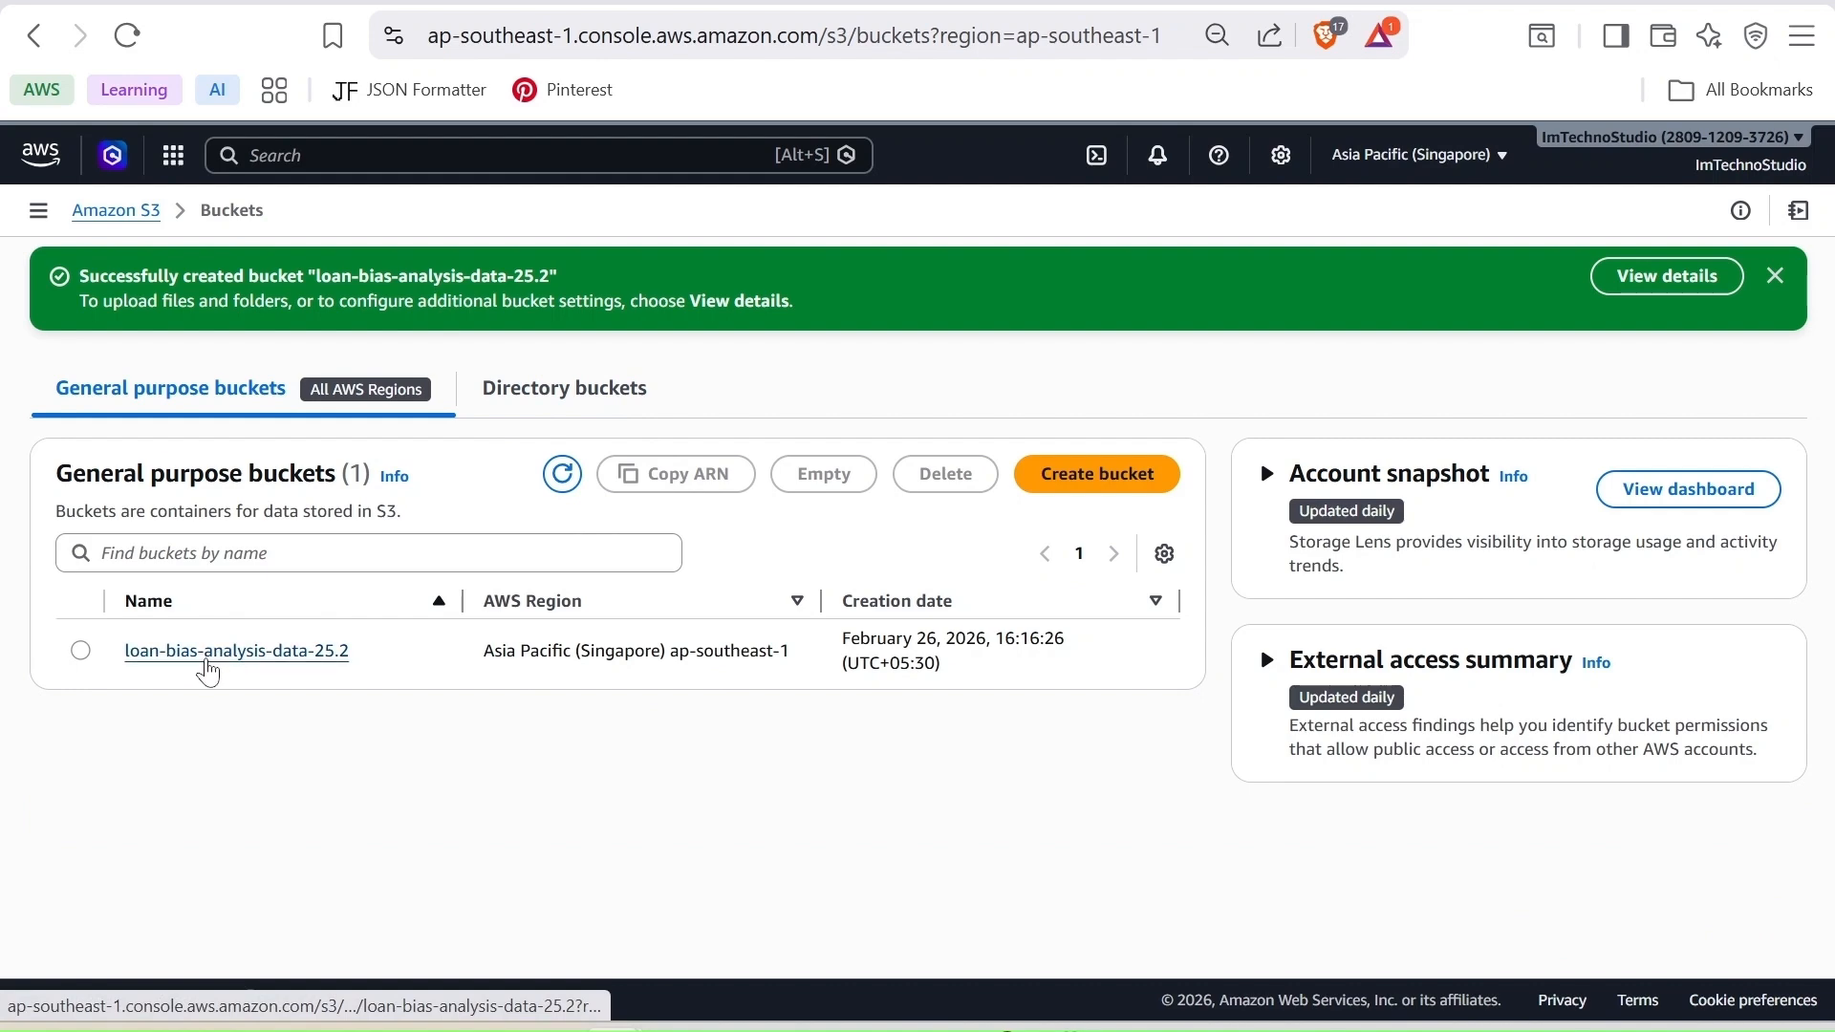
Upload loan-data.csv to the loan-bias-analysis-data-25.2 bucket and return to its object list
click(212, 655)
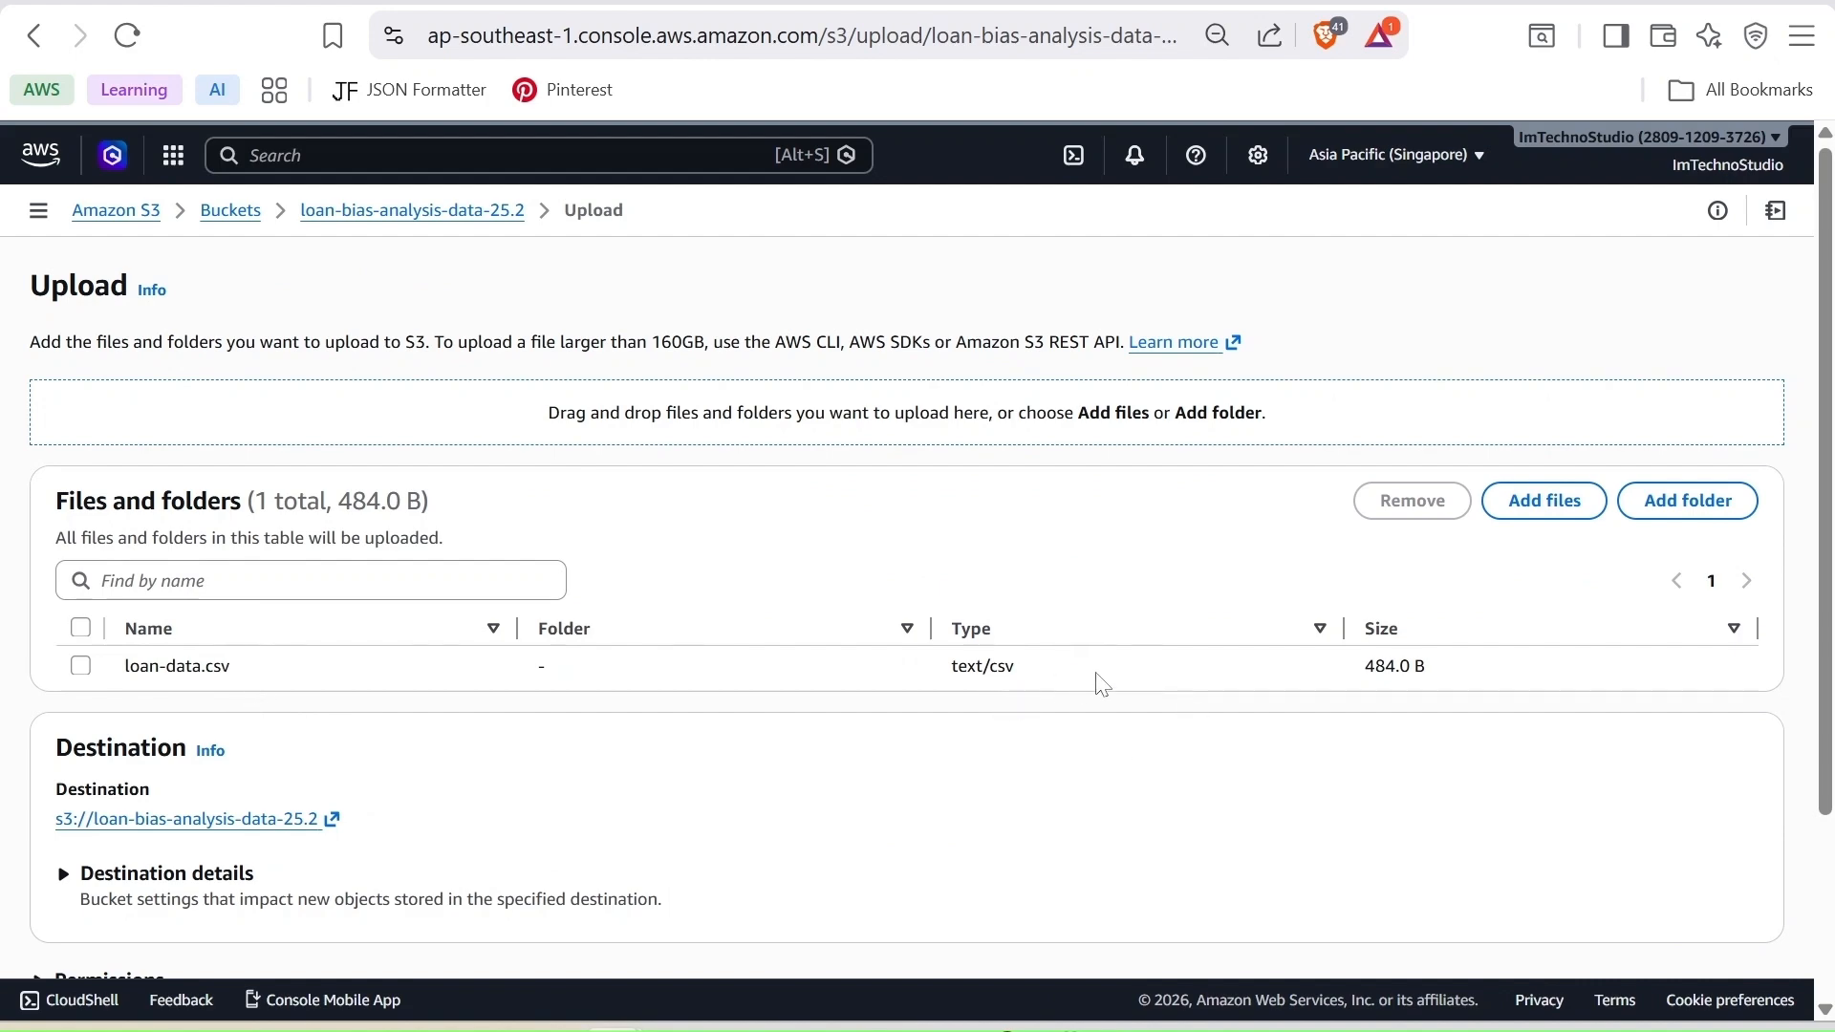
scroll(1100, 684, down, 3)
click(1726, 910)
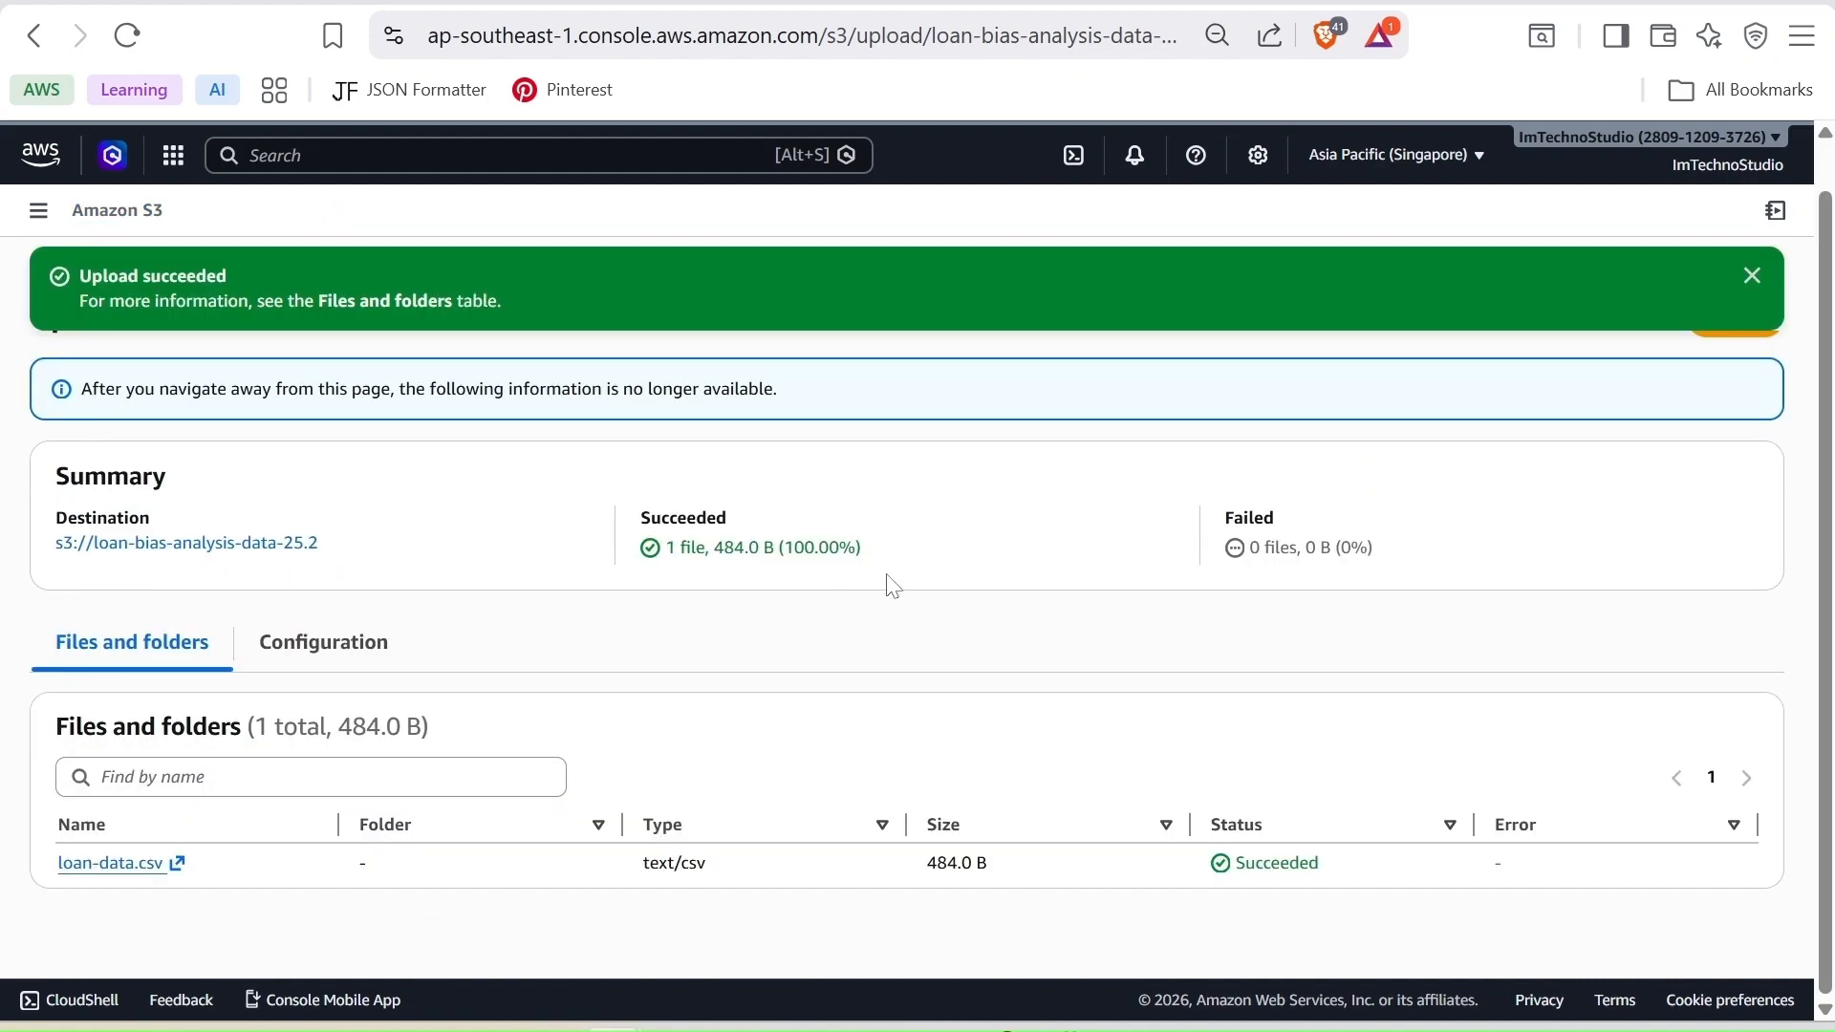
click(1736, 365)
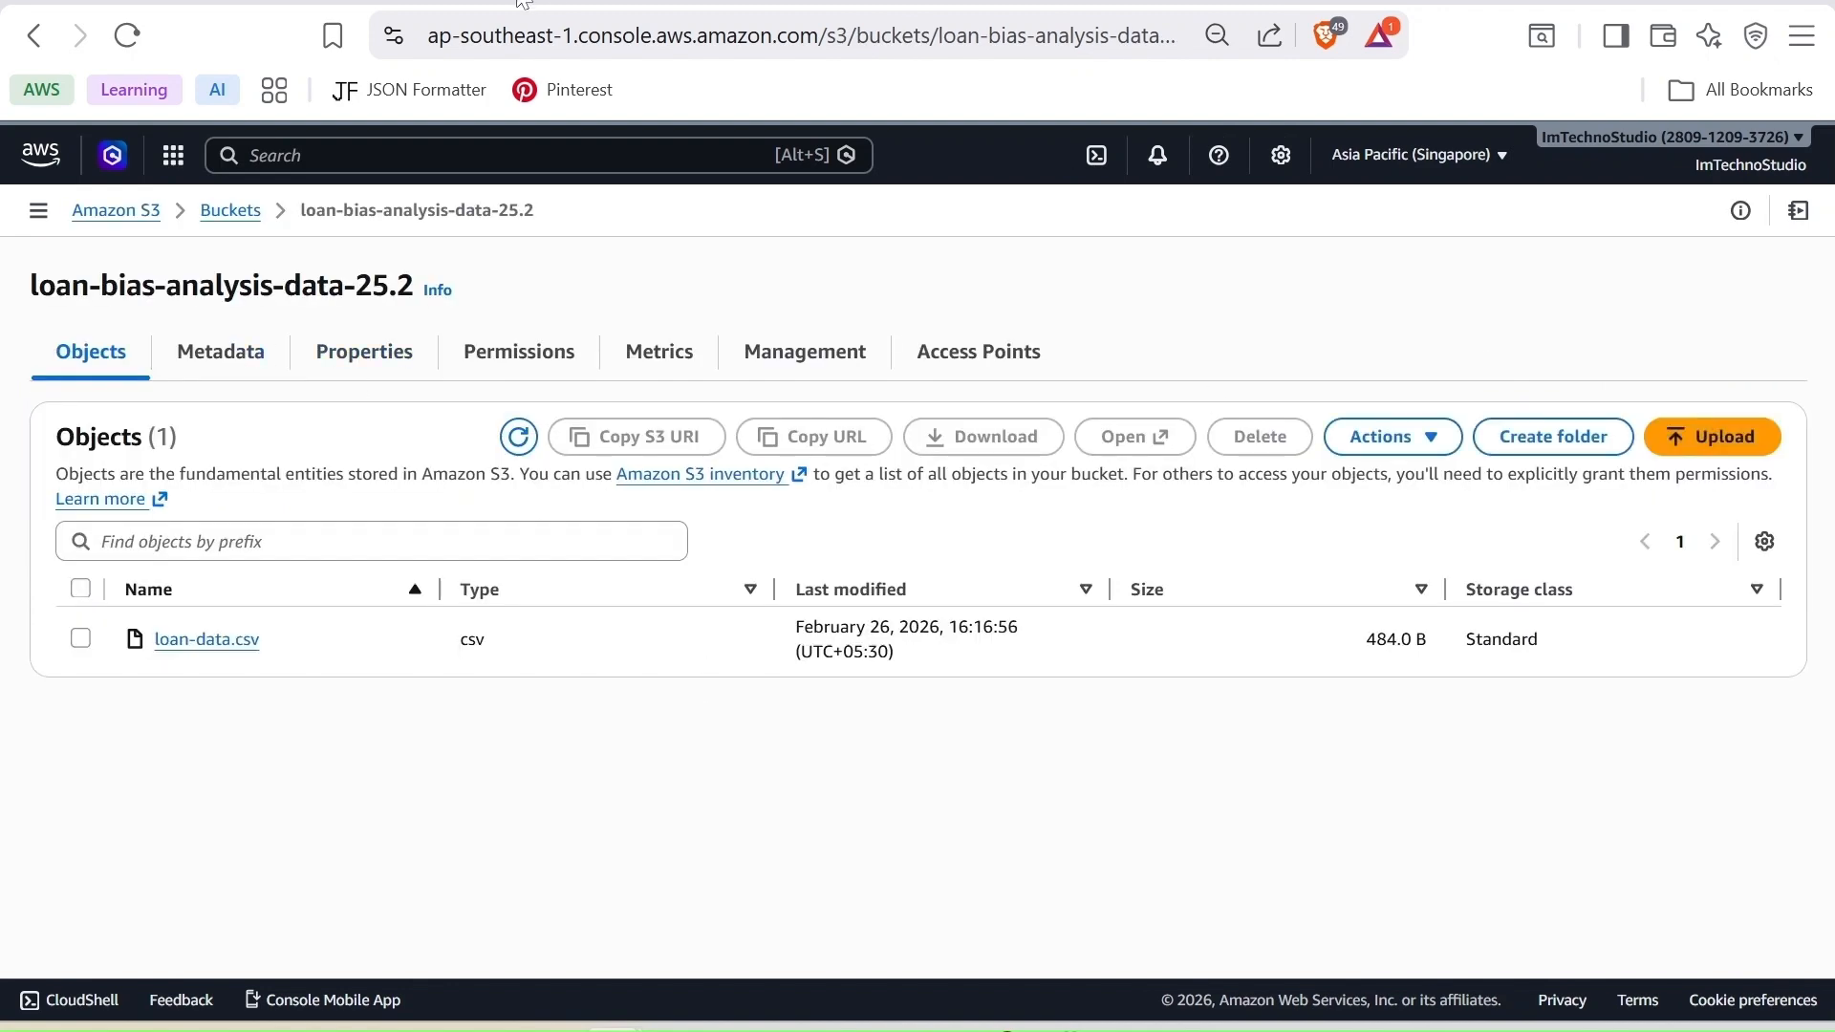
Return to the AWS console home, search the services for sagemaker, and open Amazon SageMaker
click(41, 153)
click(365, 155)
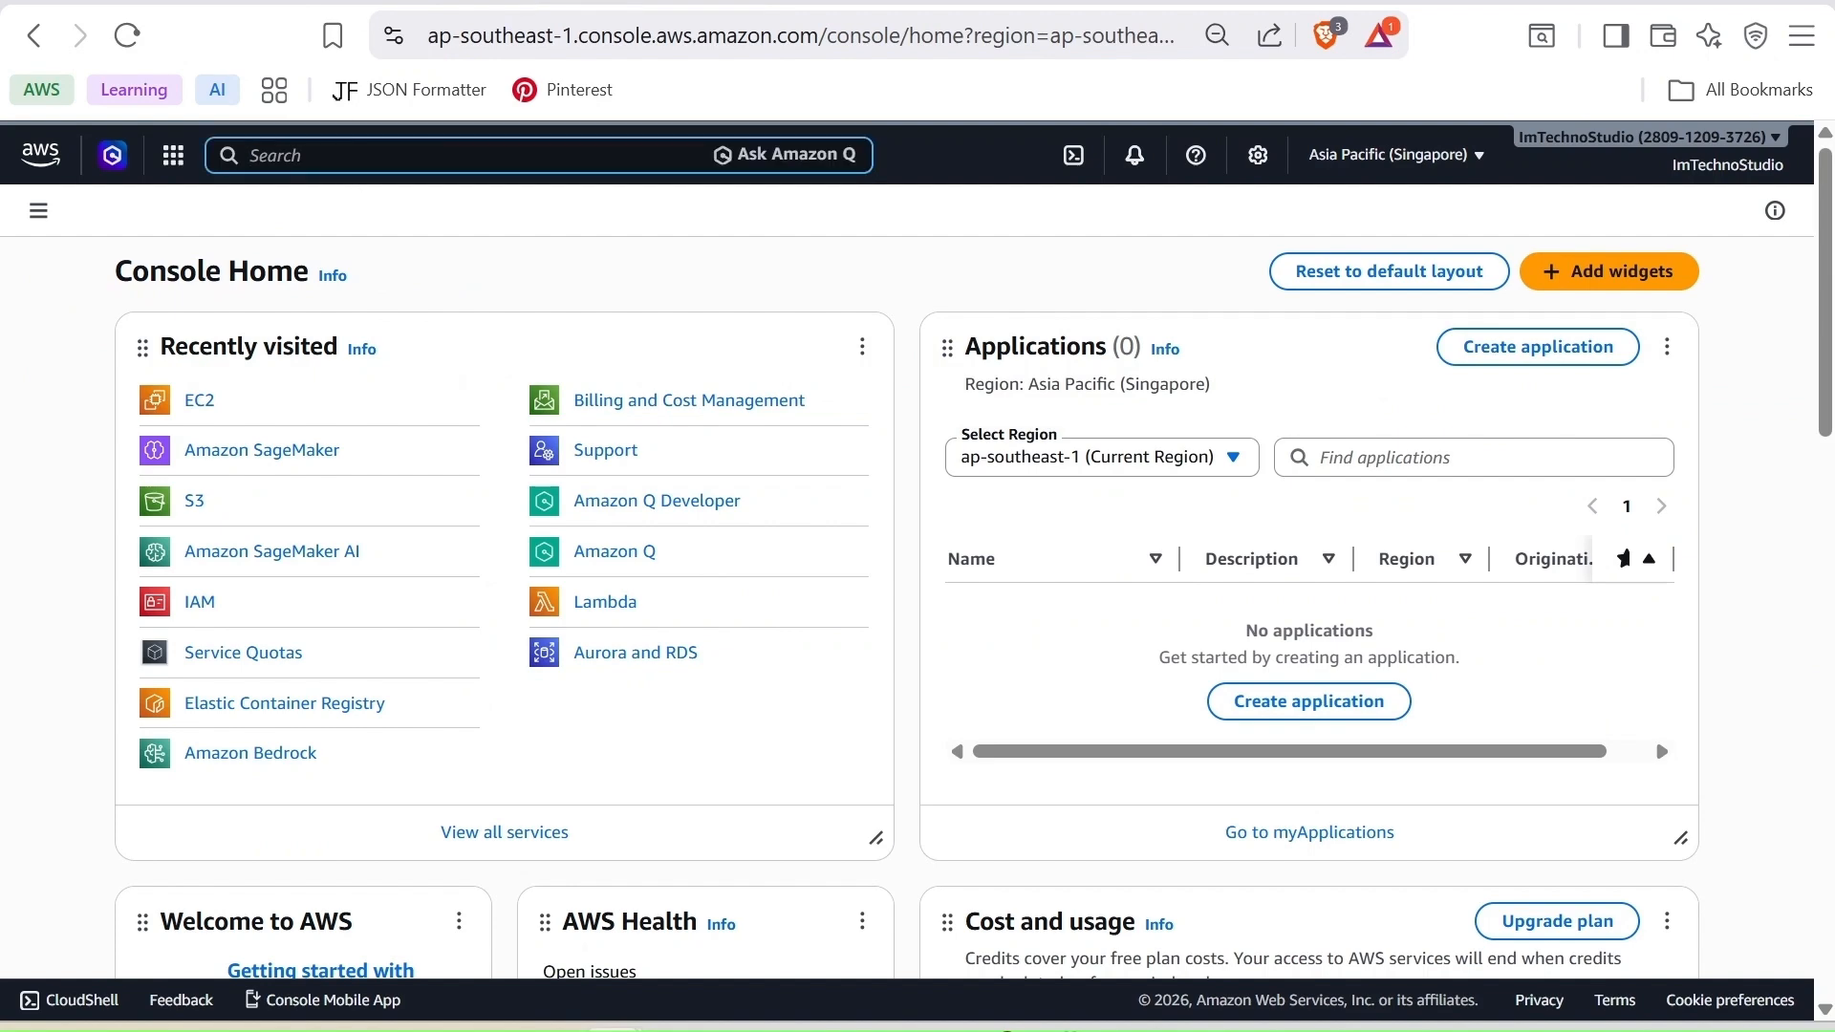
text(sagemaker)
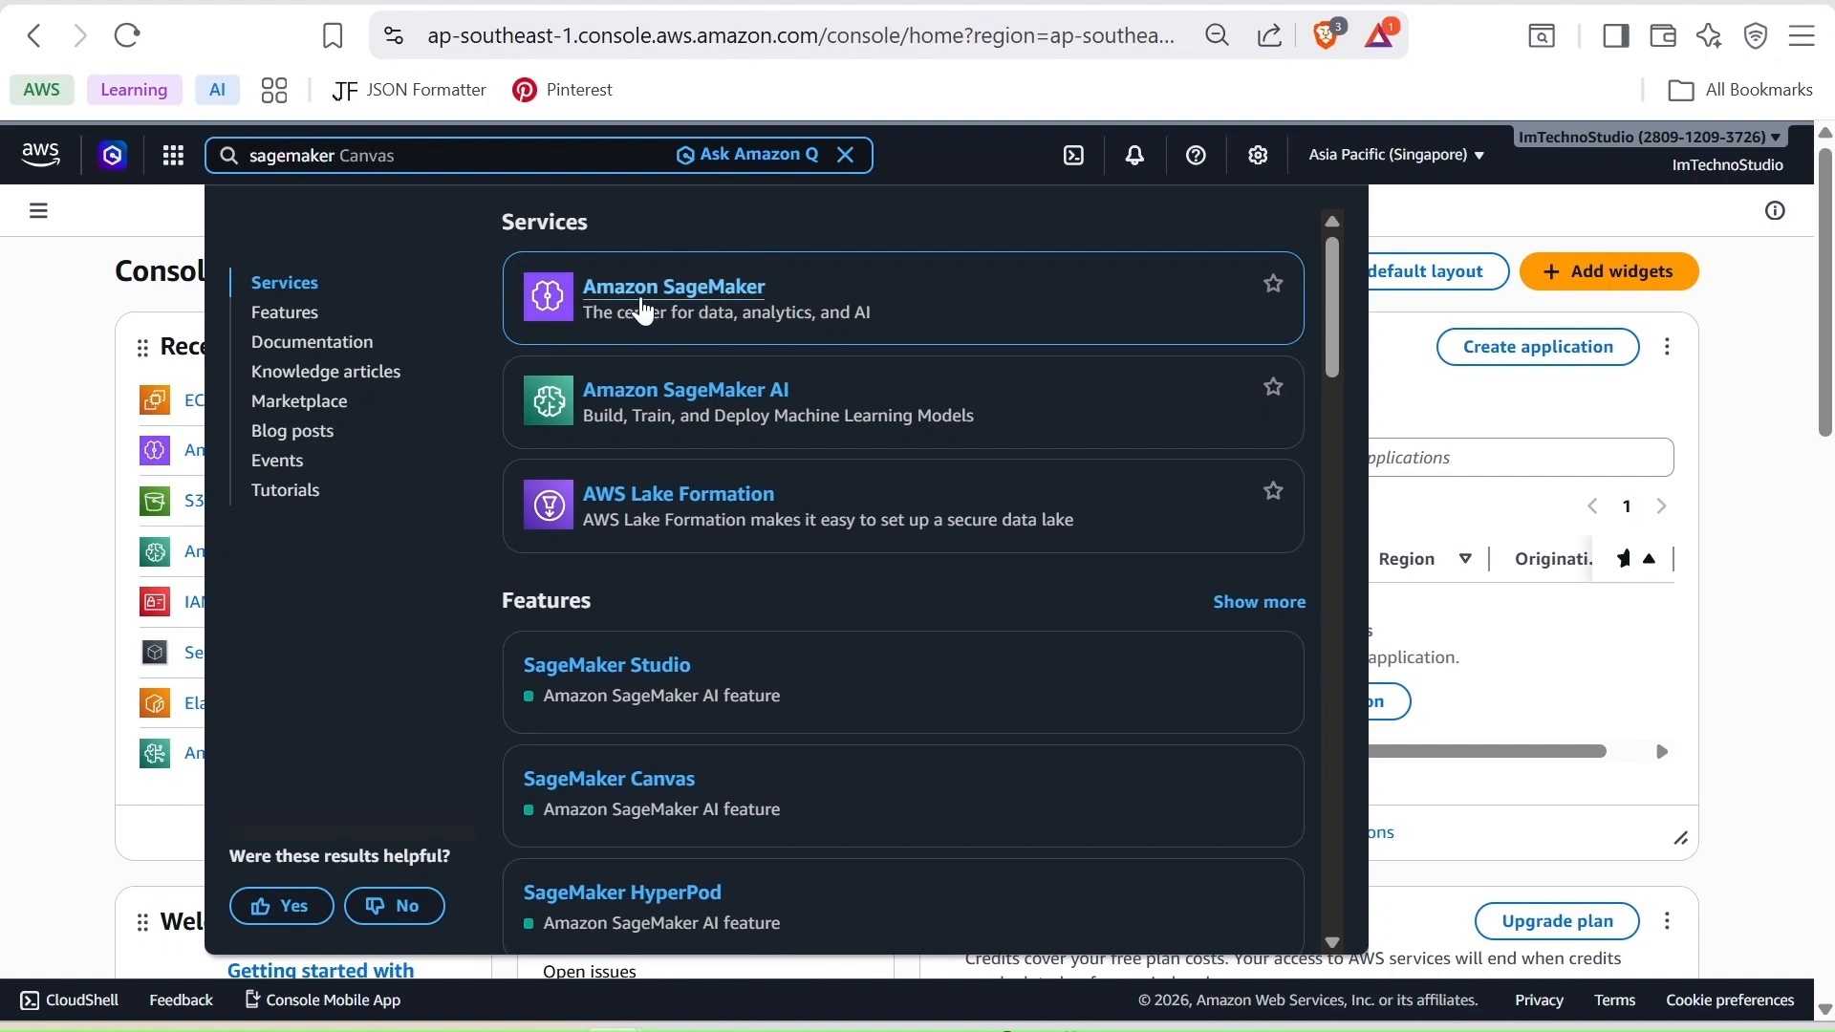
mouse_move(655, 441)
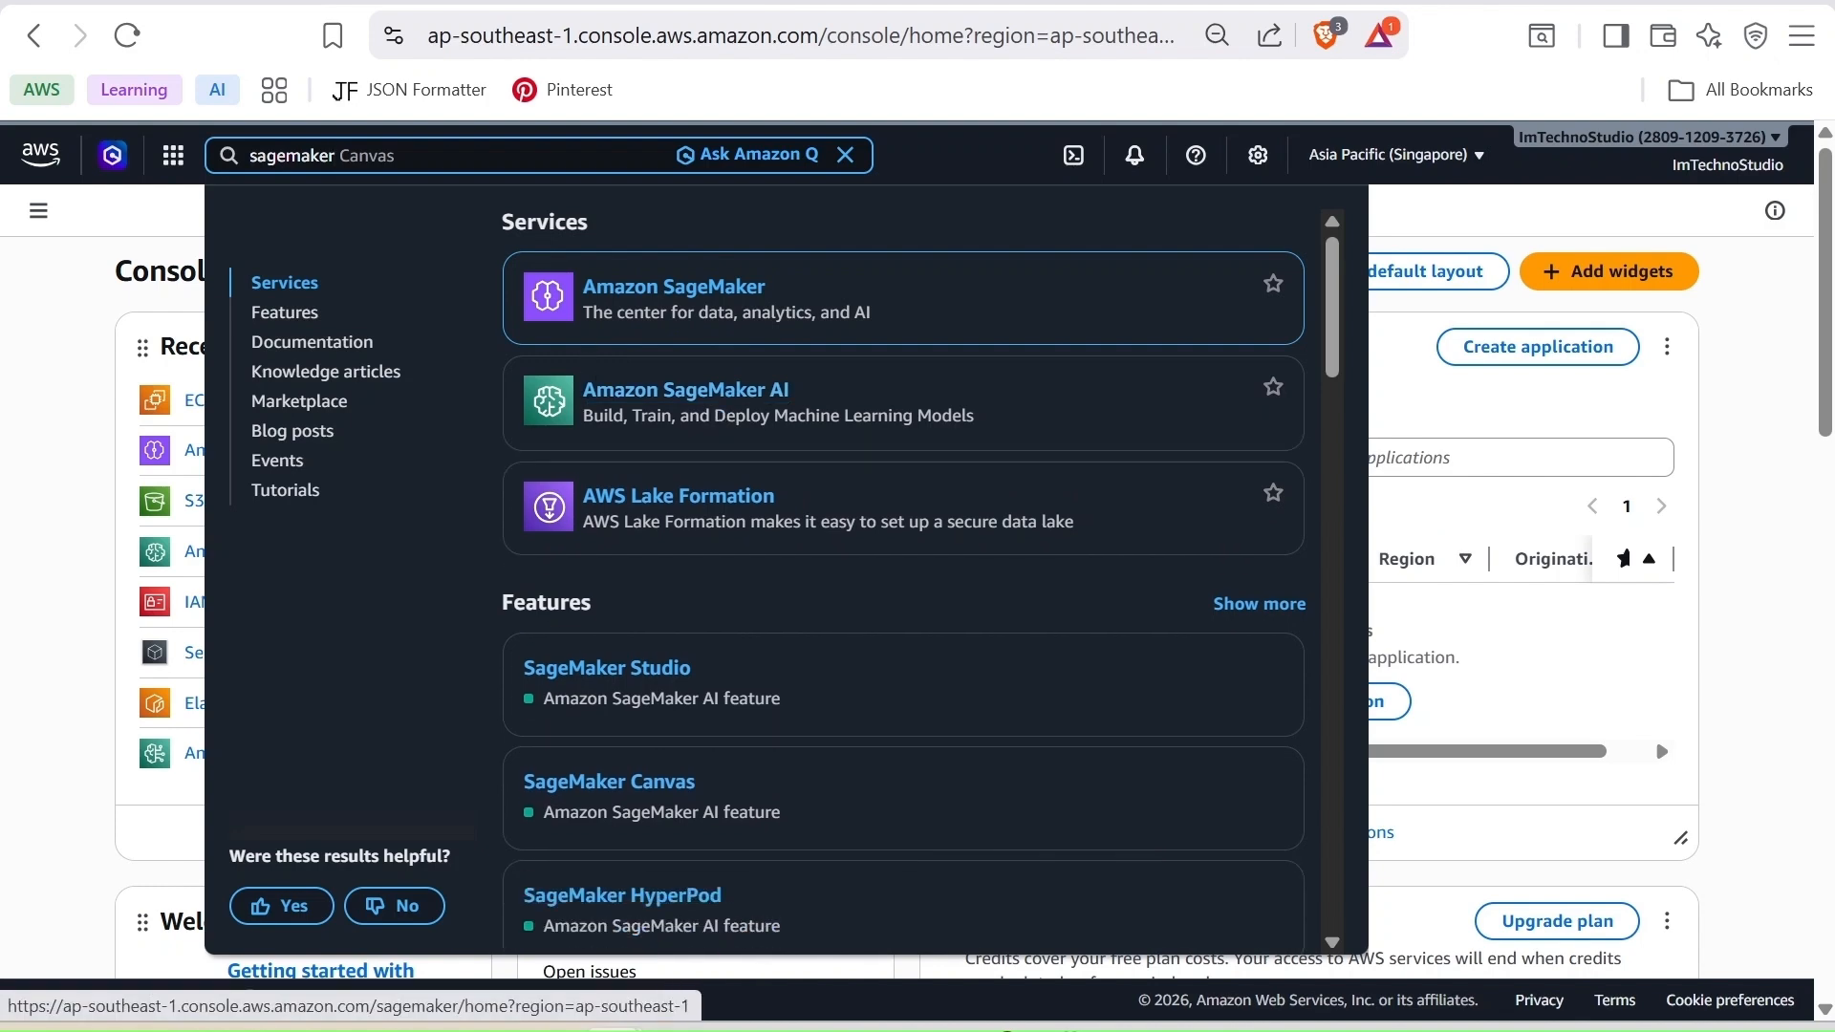
click(673, 290)
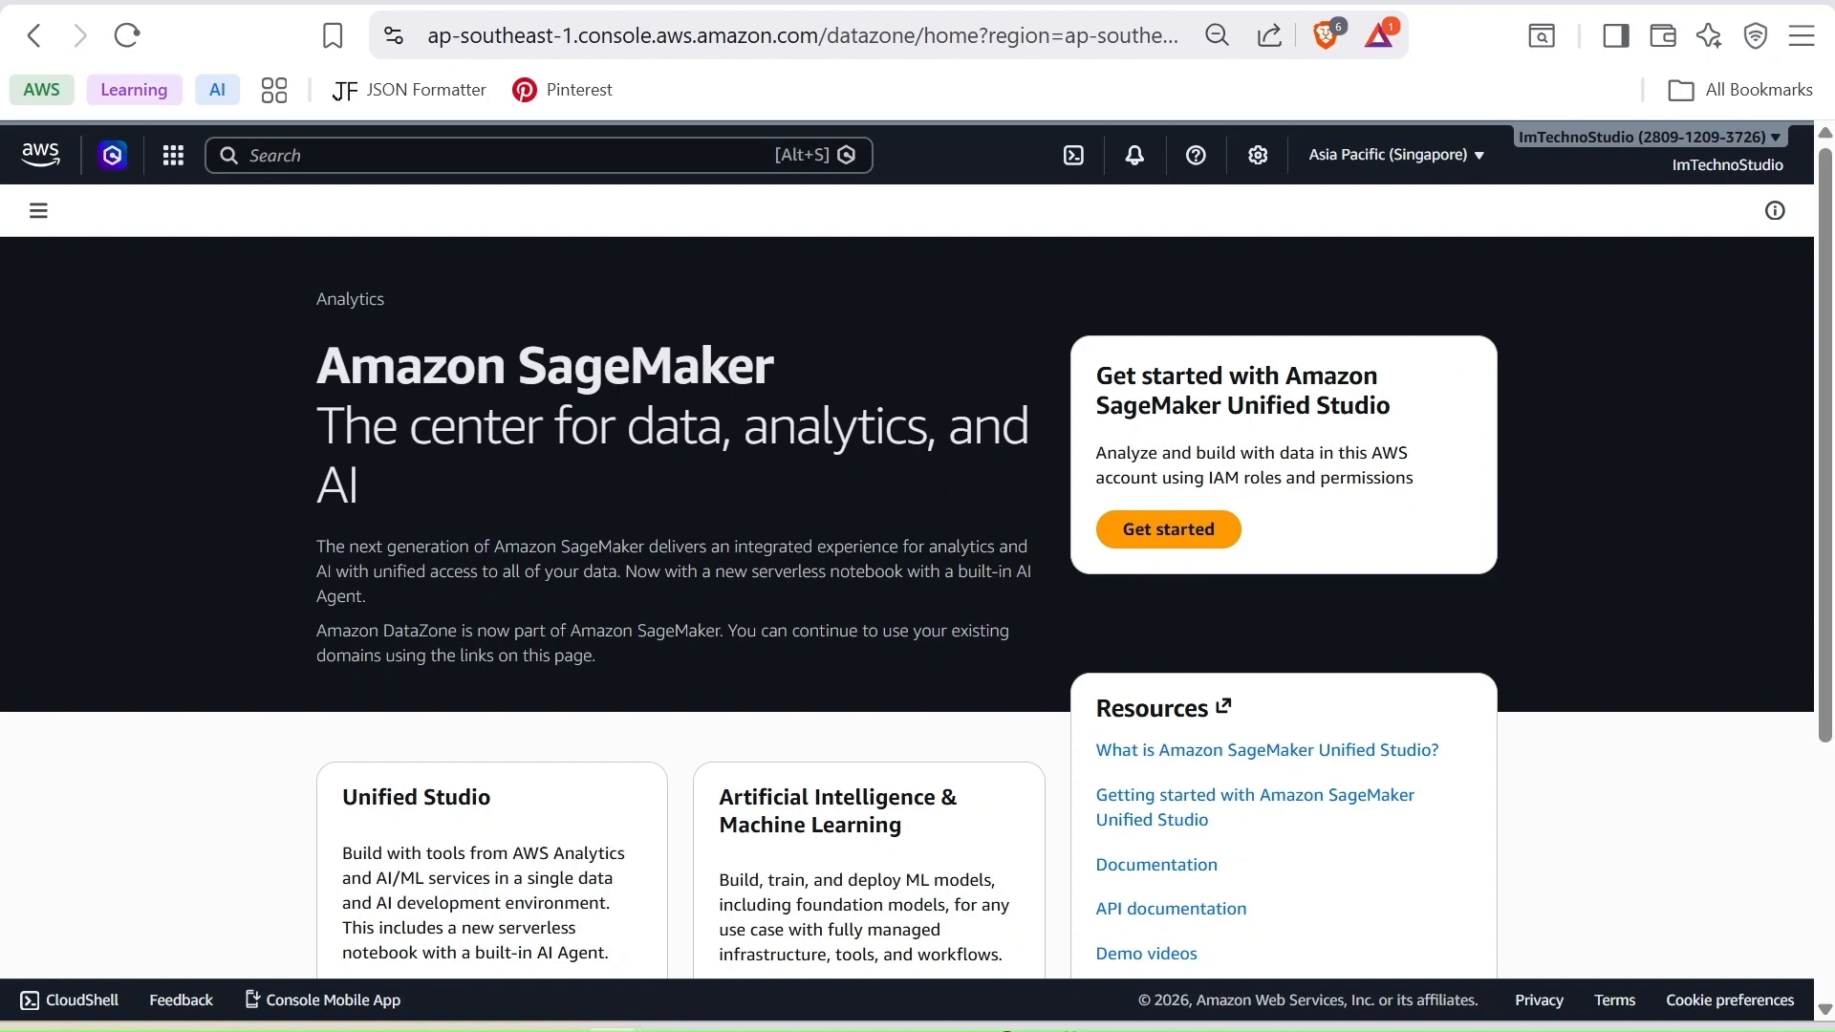
Set up SageMaker Unified Studio with an auto-created admin role, S3 Tables integration and an AWS owned encryption key
click(1167, 545)
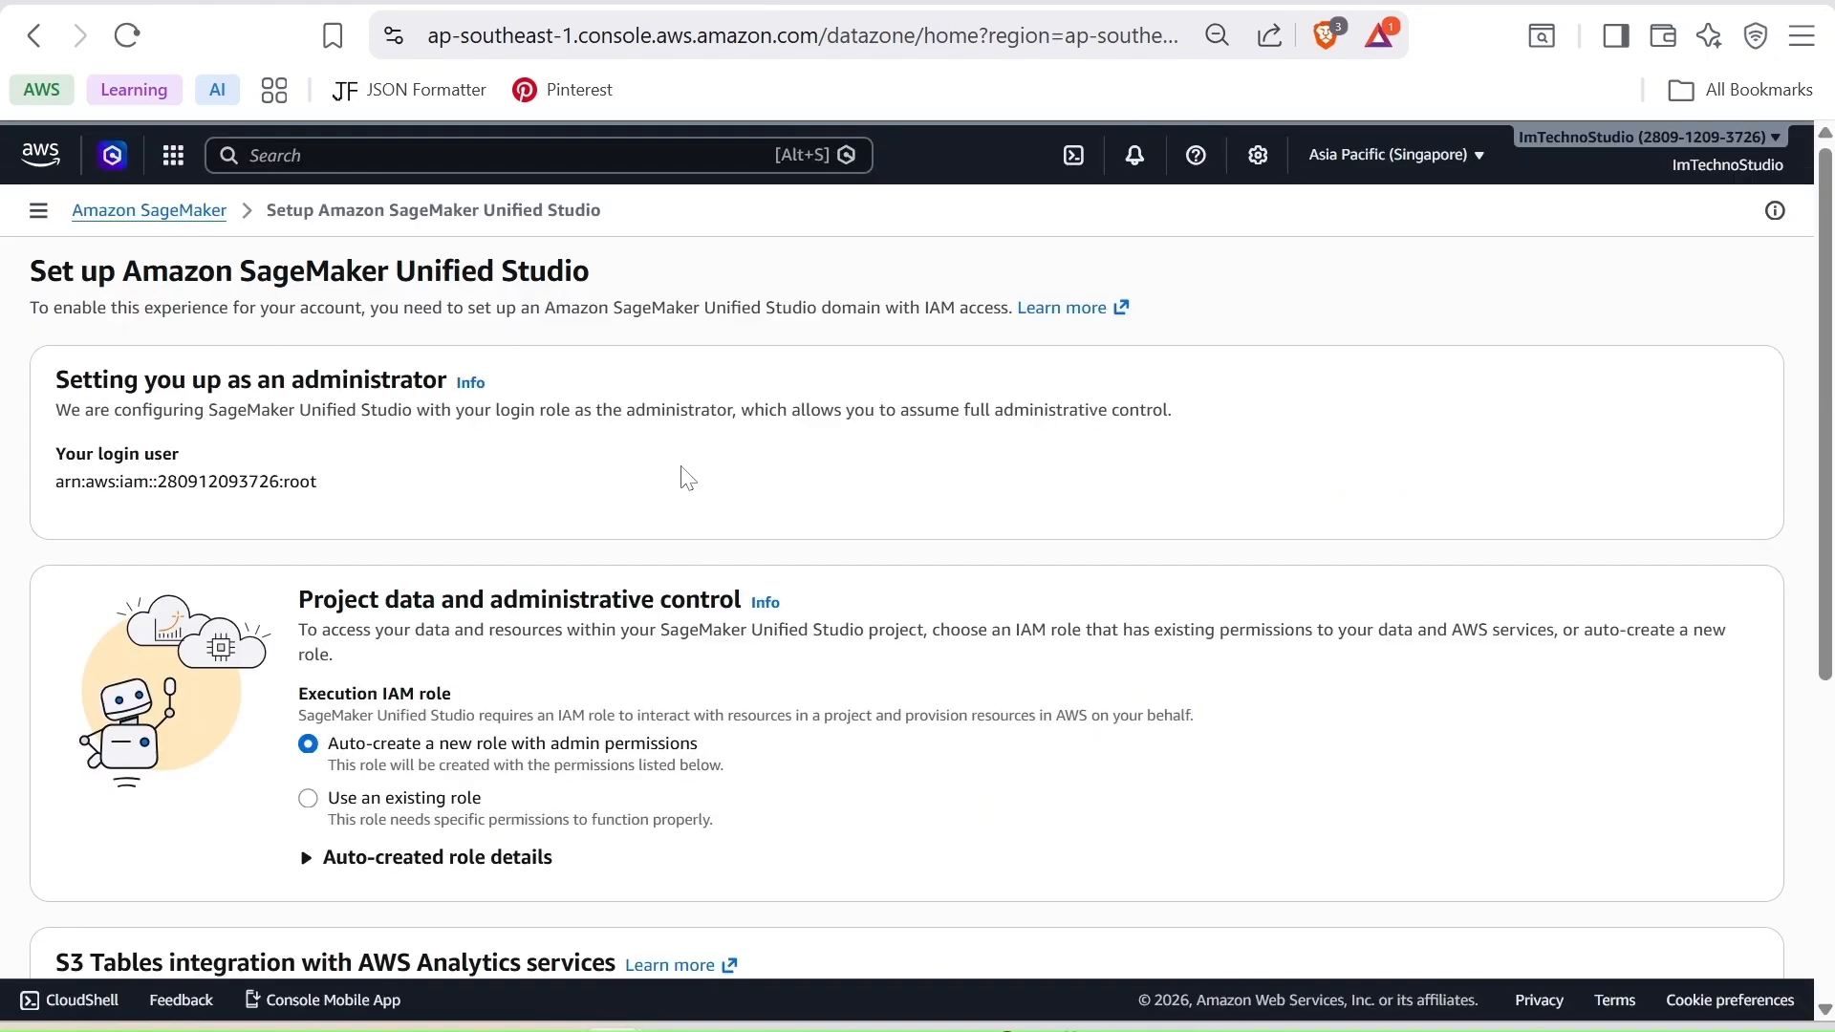
scroll(686, 478, down, 2)
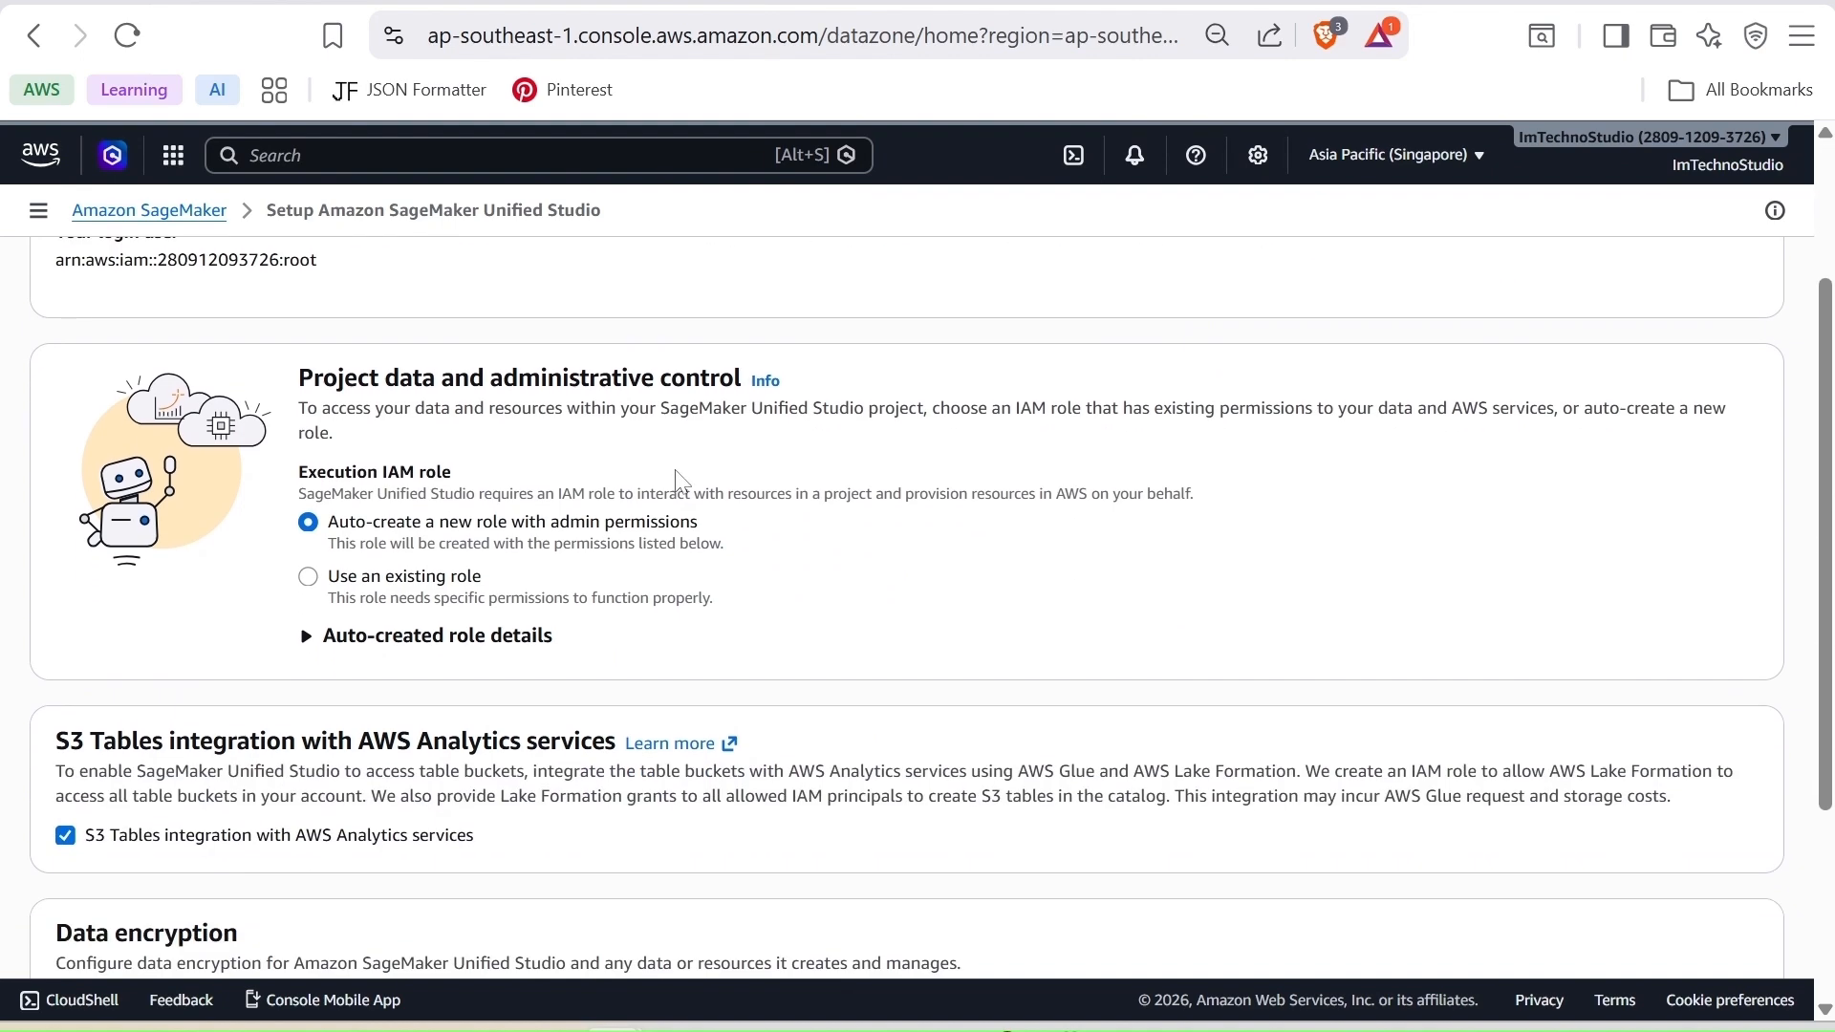
scroll(675, 478, down, 3)
scroll(674, 476, up, 4)
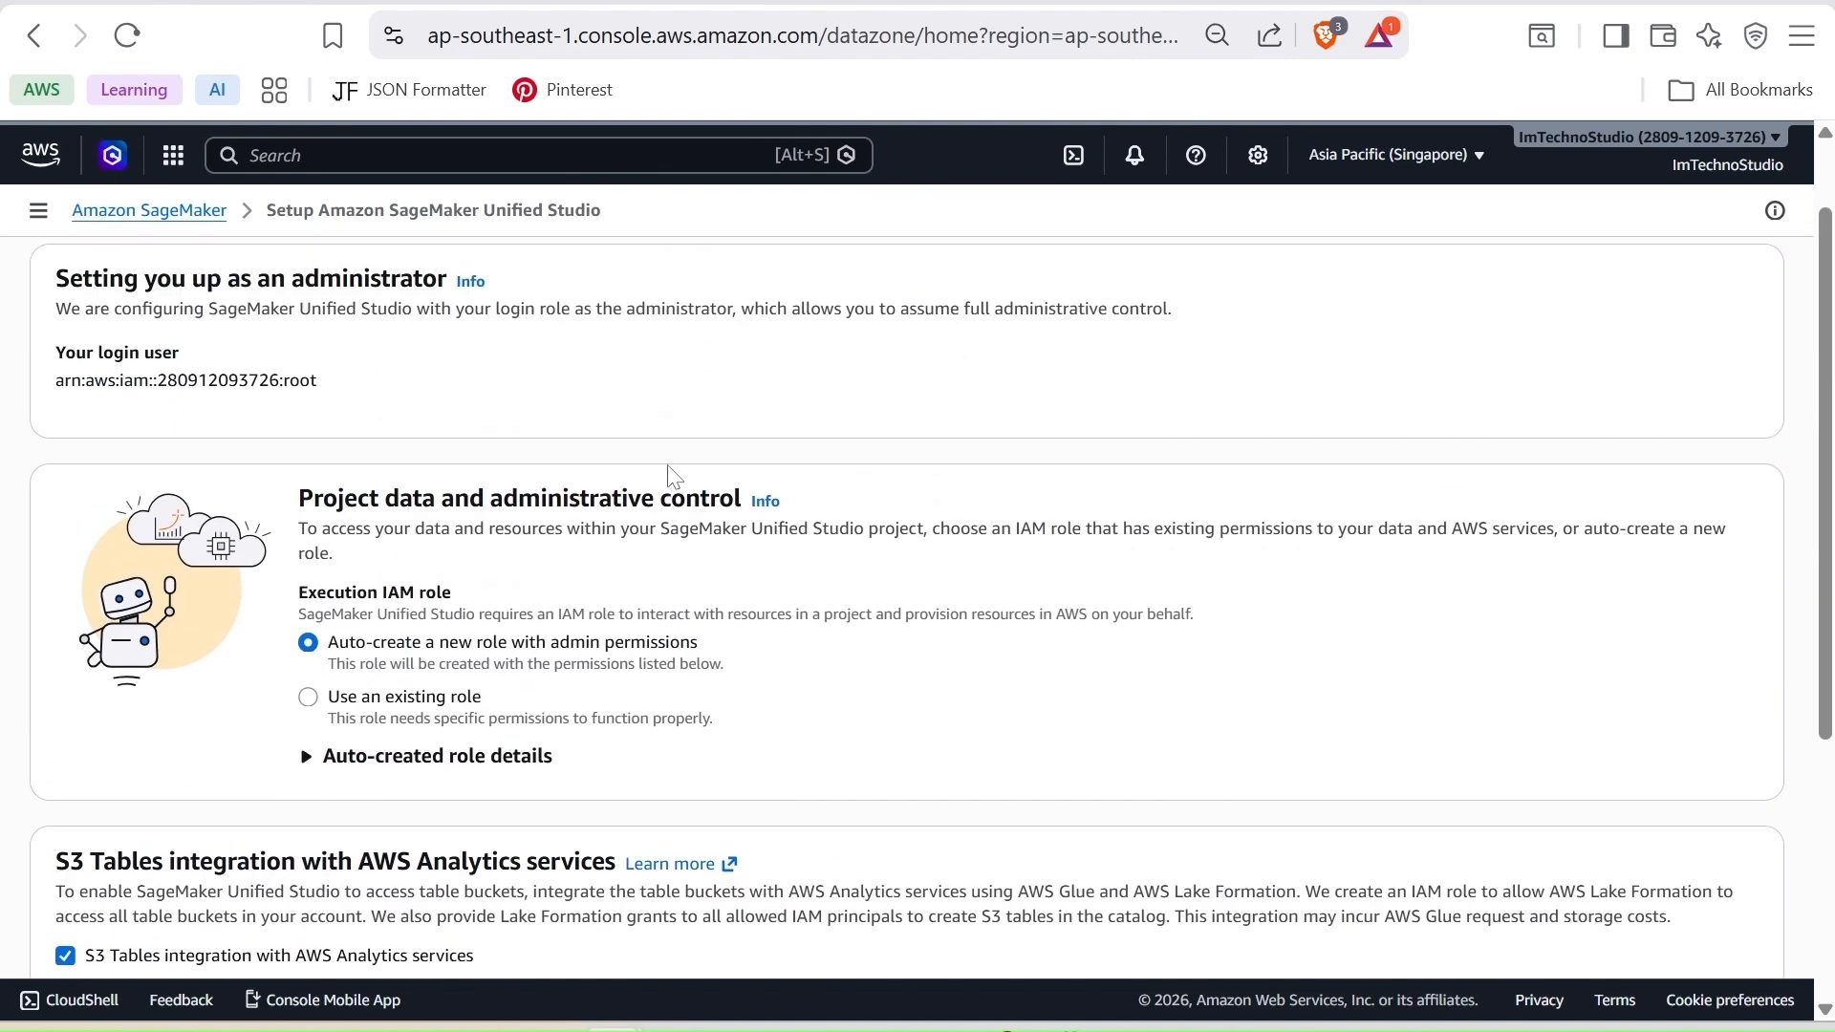
scroll(961, 570, down, 4)
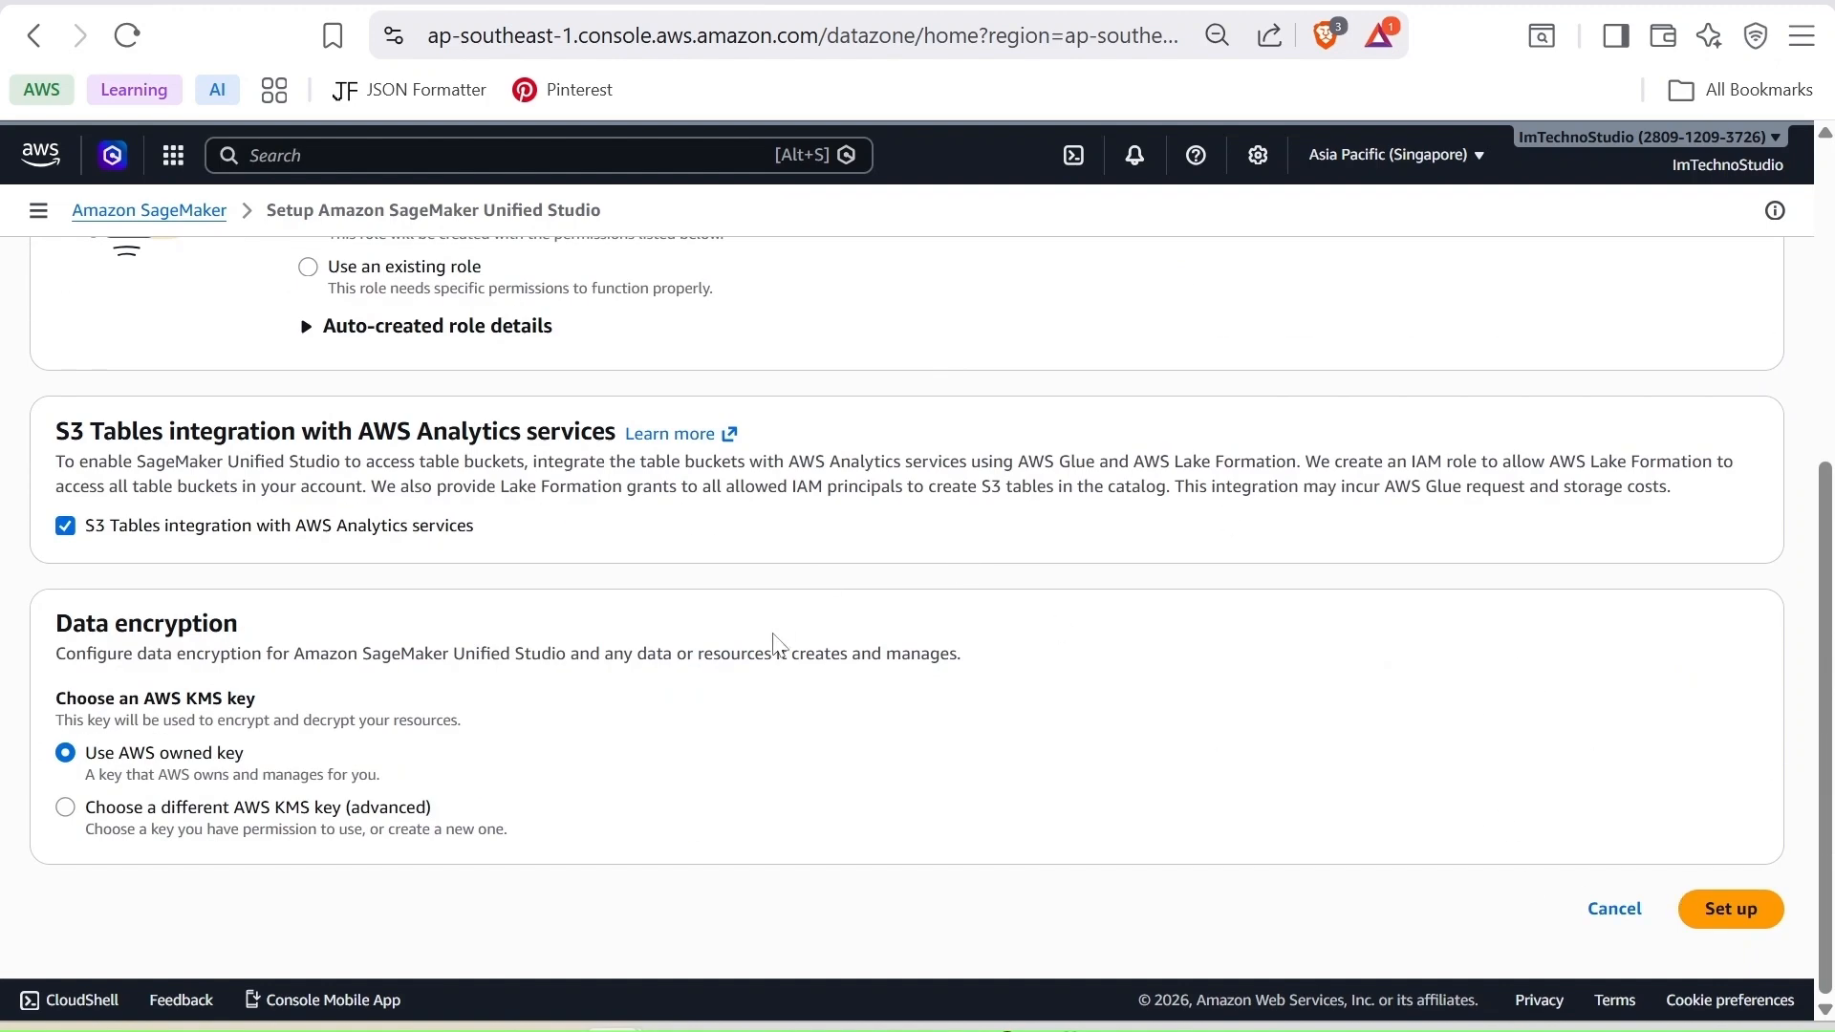
scroll(540, 593, up, 2)
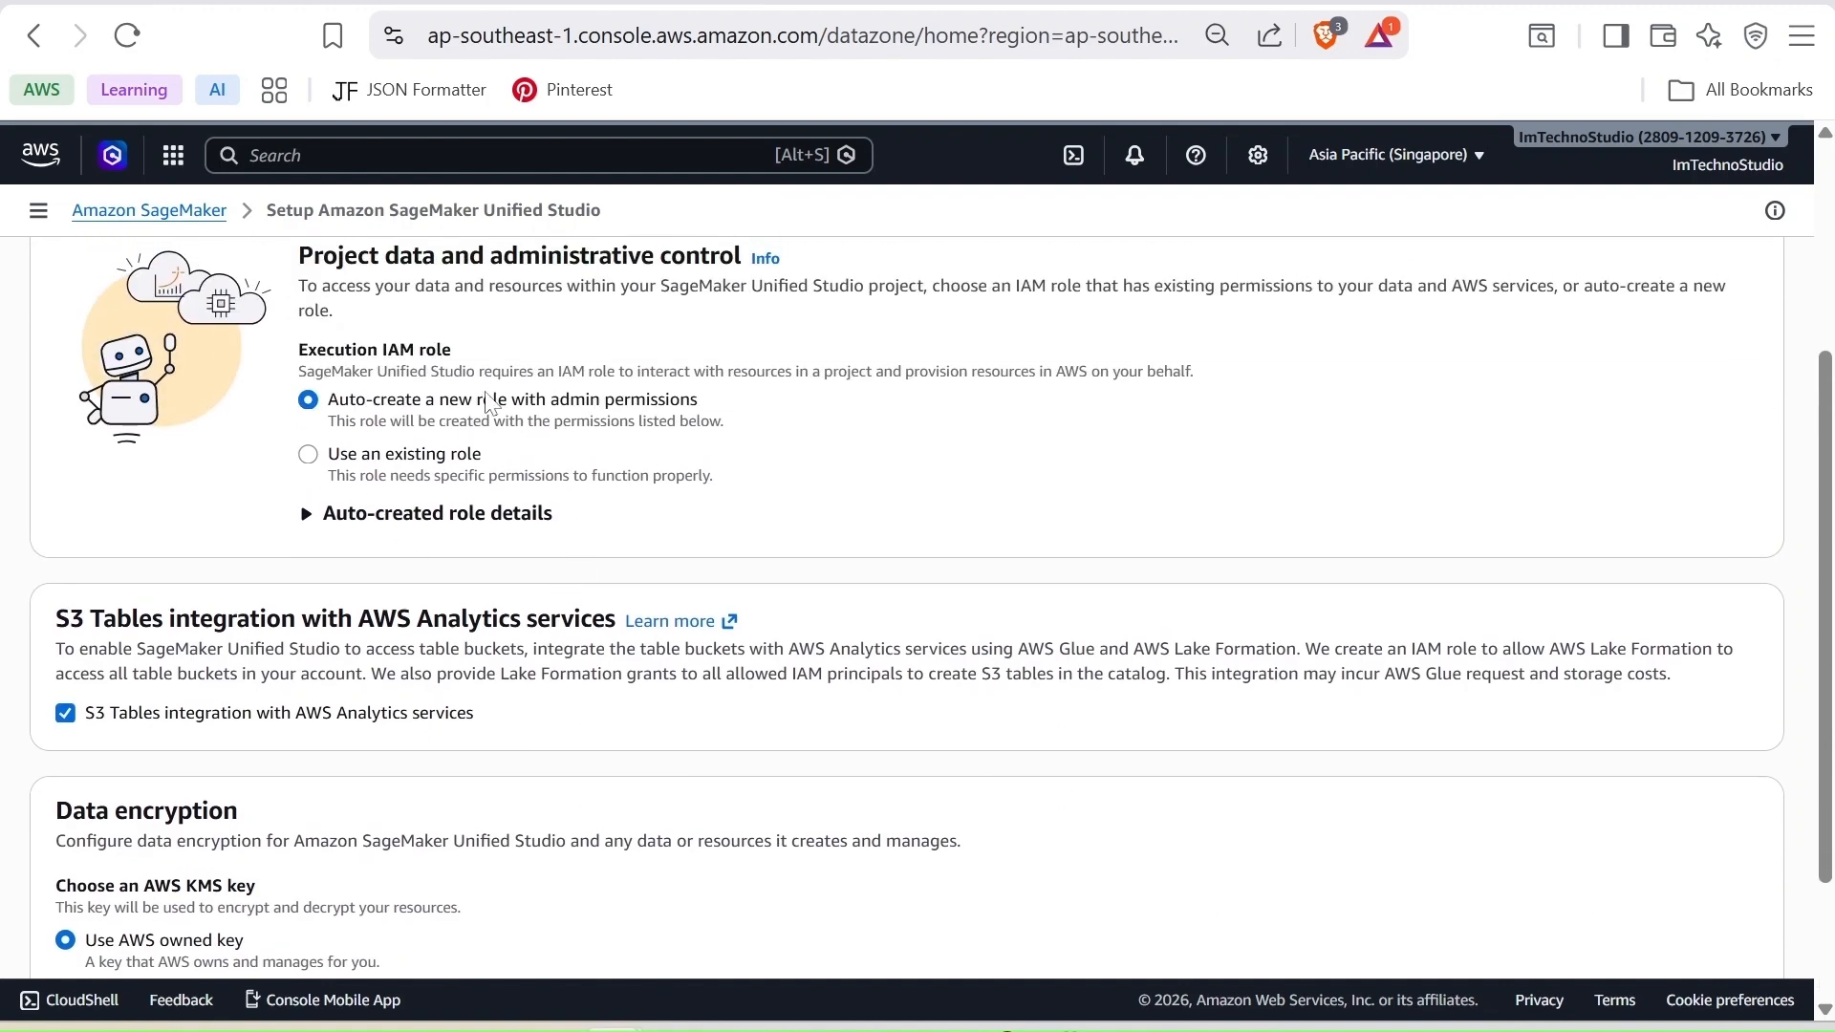
scroll(506, 400, down, 2)
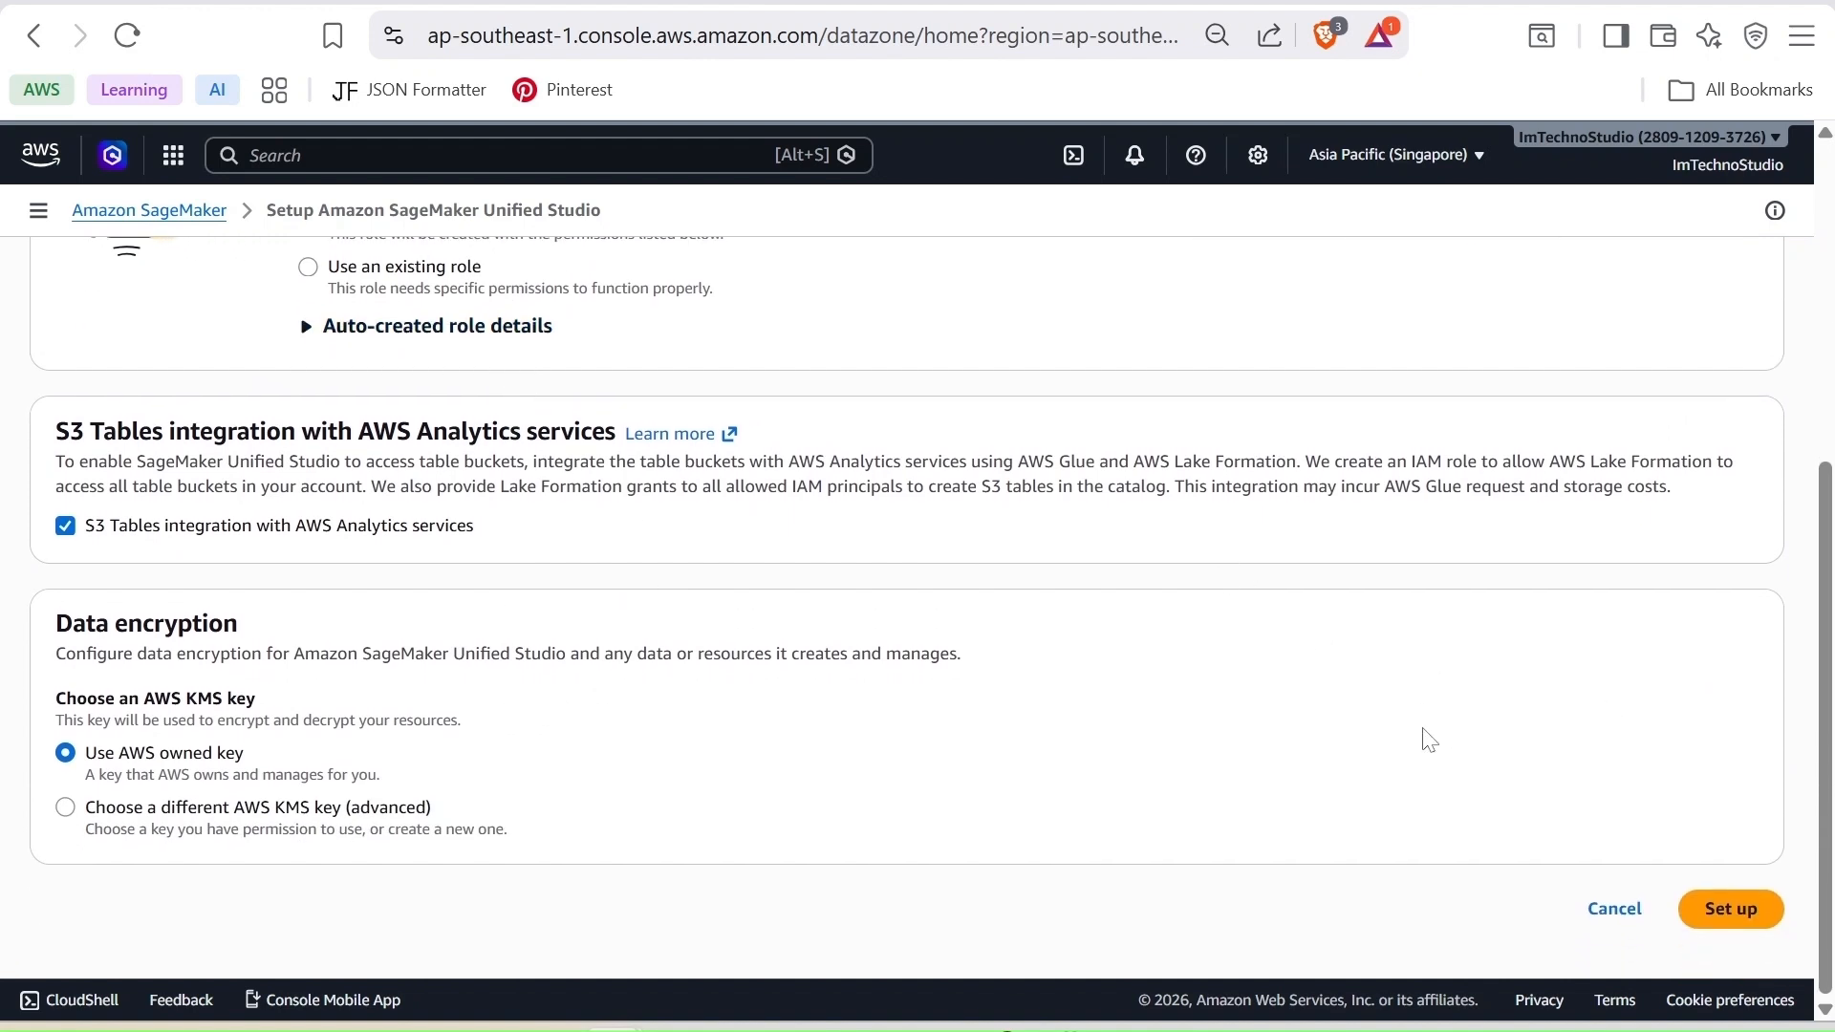
click(1732, 916)
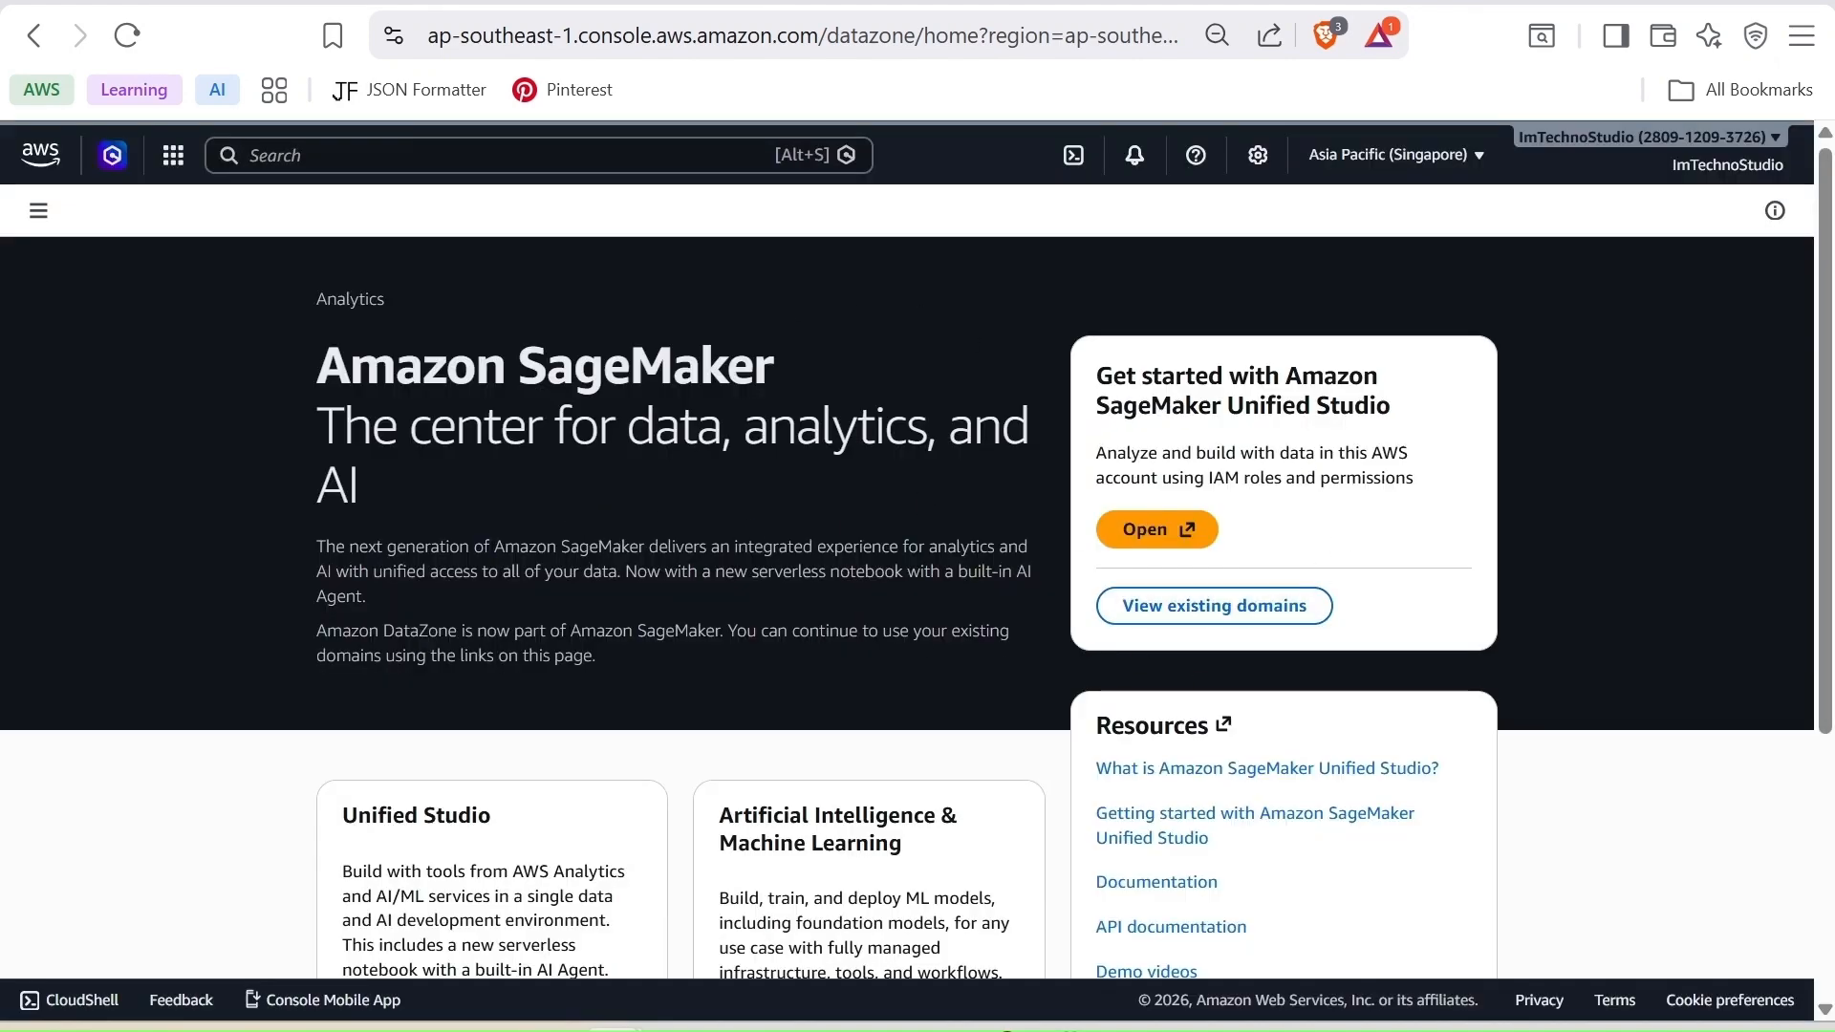
Open SageMaker Unified Studio and create a new notebook in the admin project
click(1143, 535)
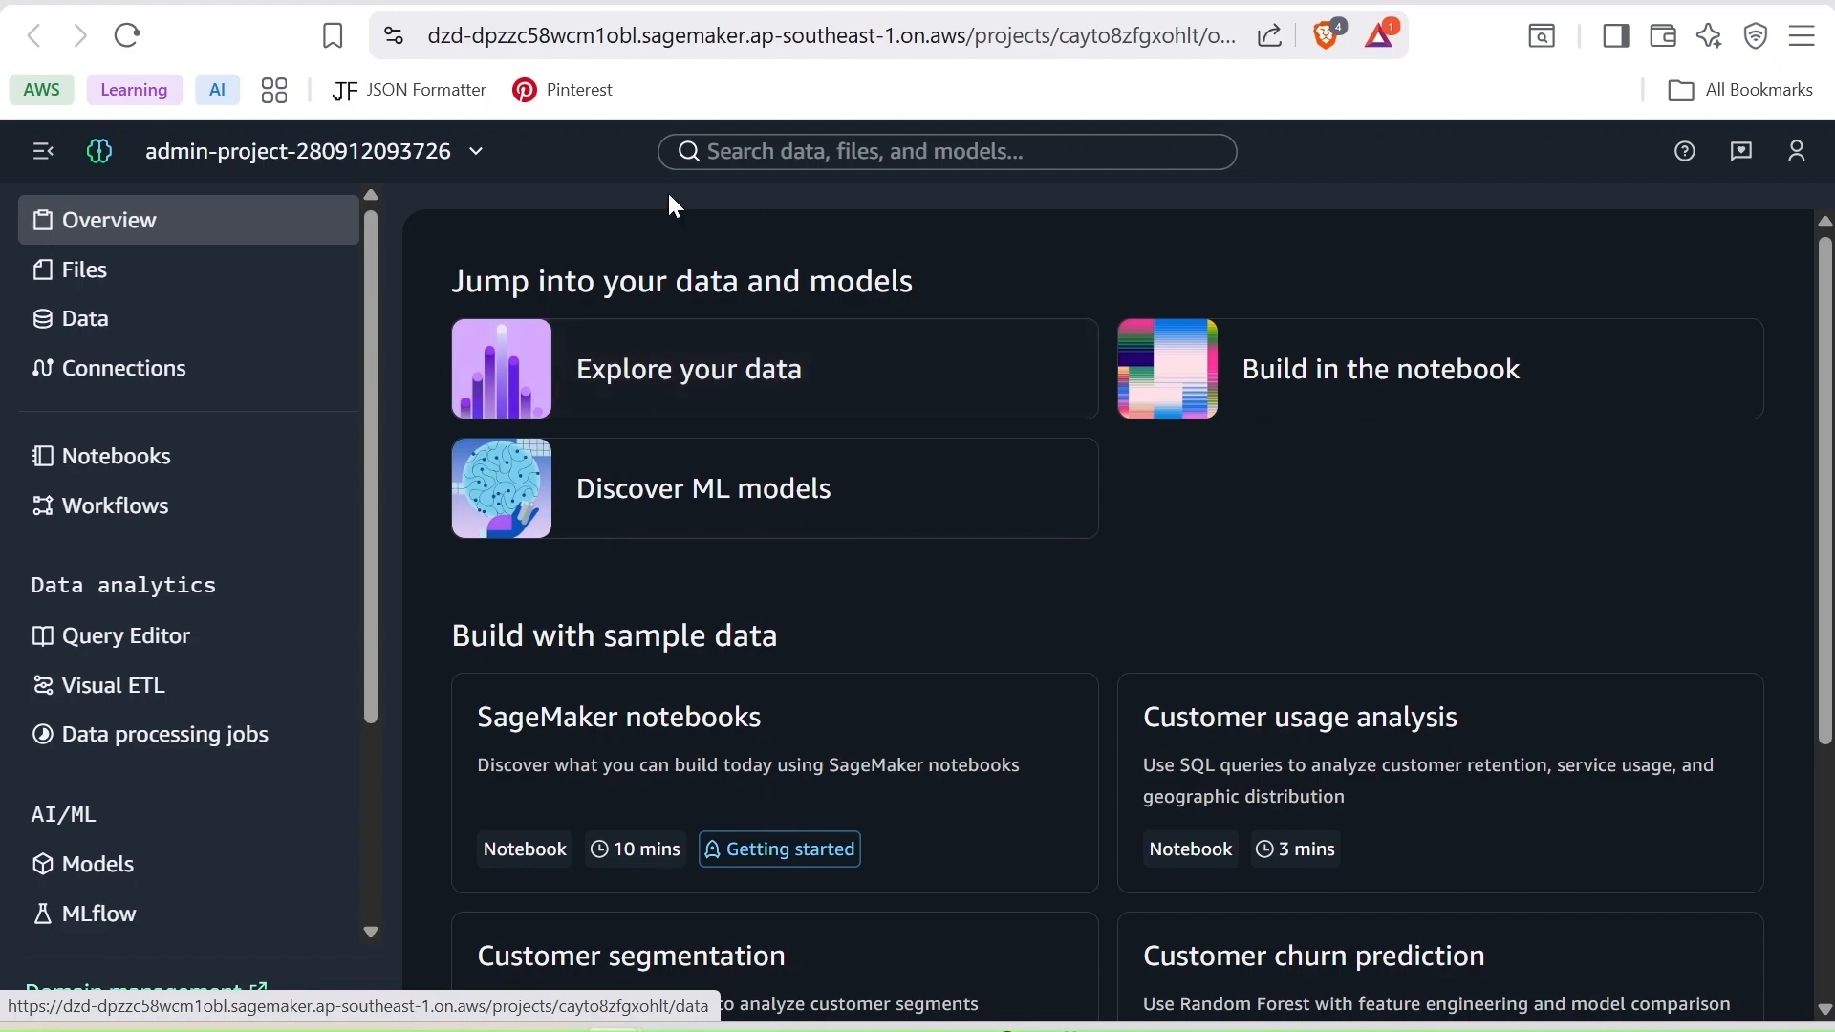
click(128, 463)
scroll(1099, 730, down, 4)
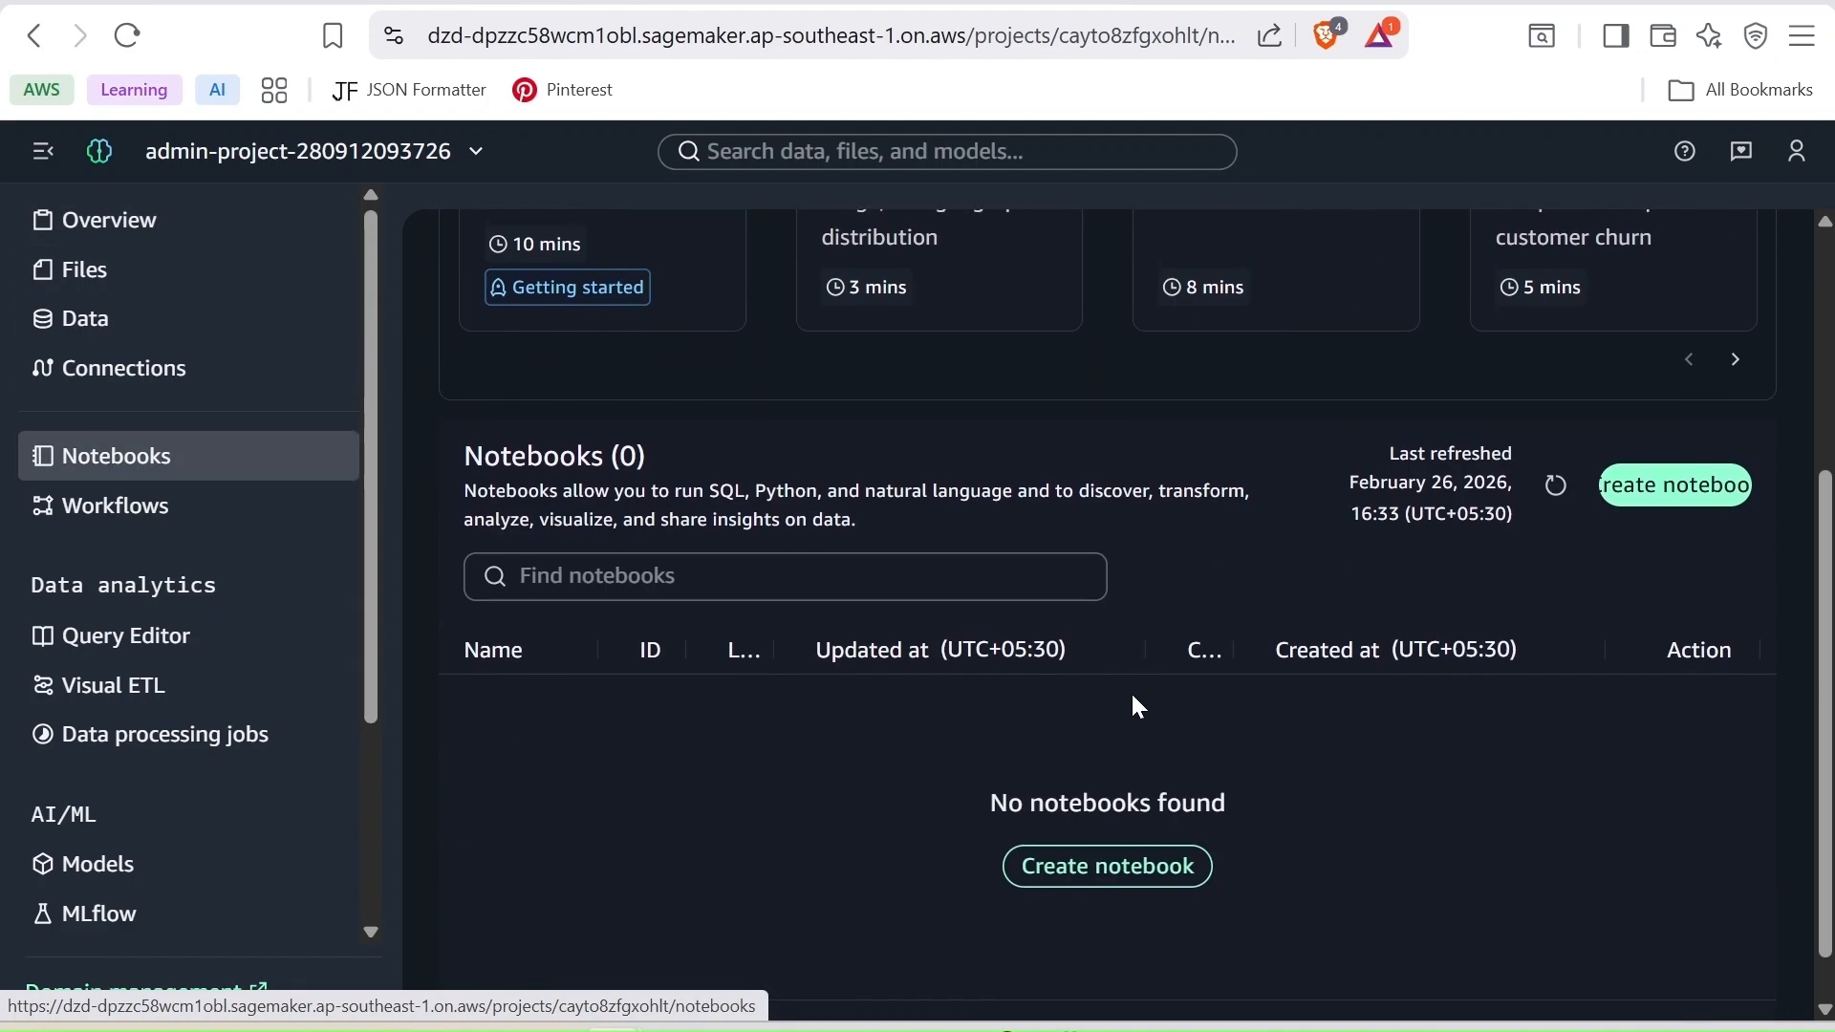
click(1663, 477)
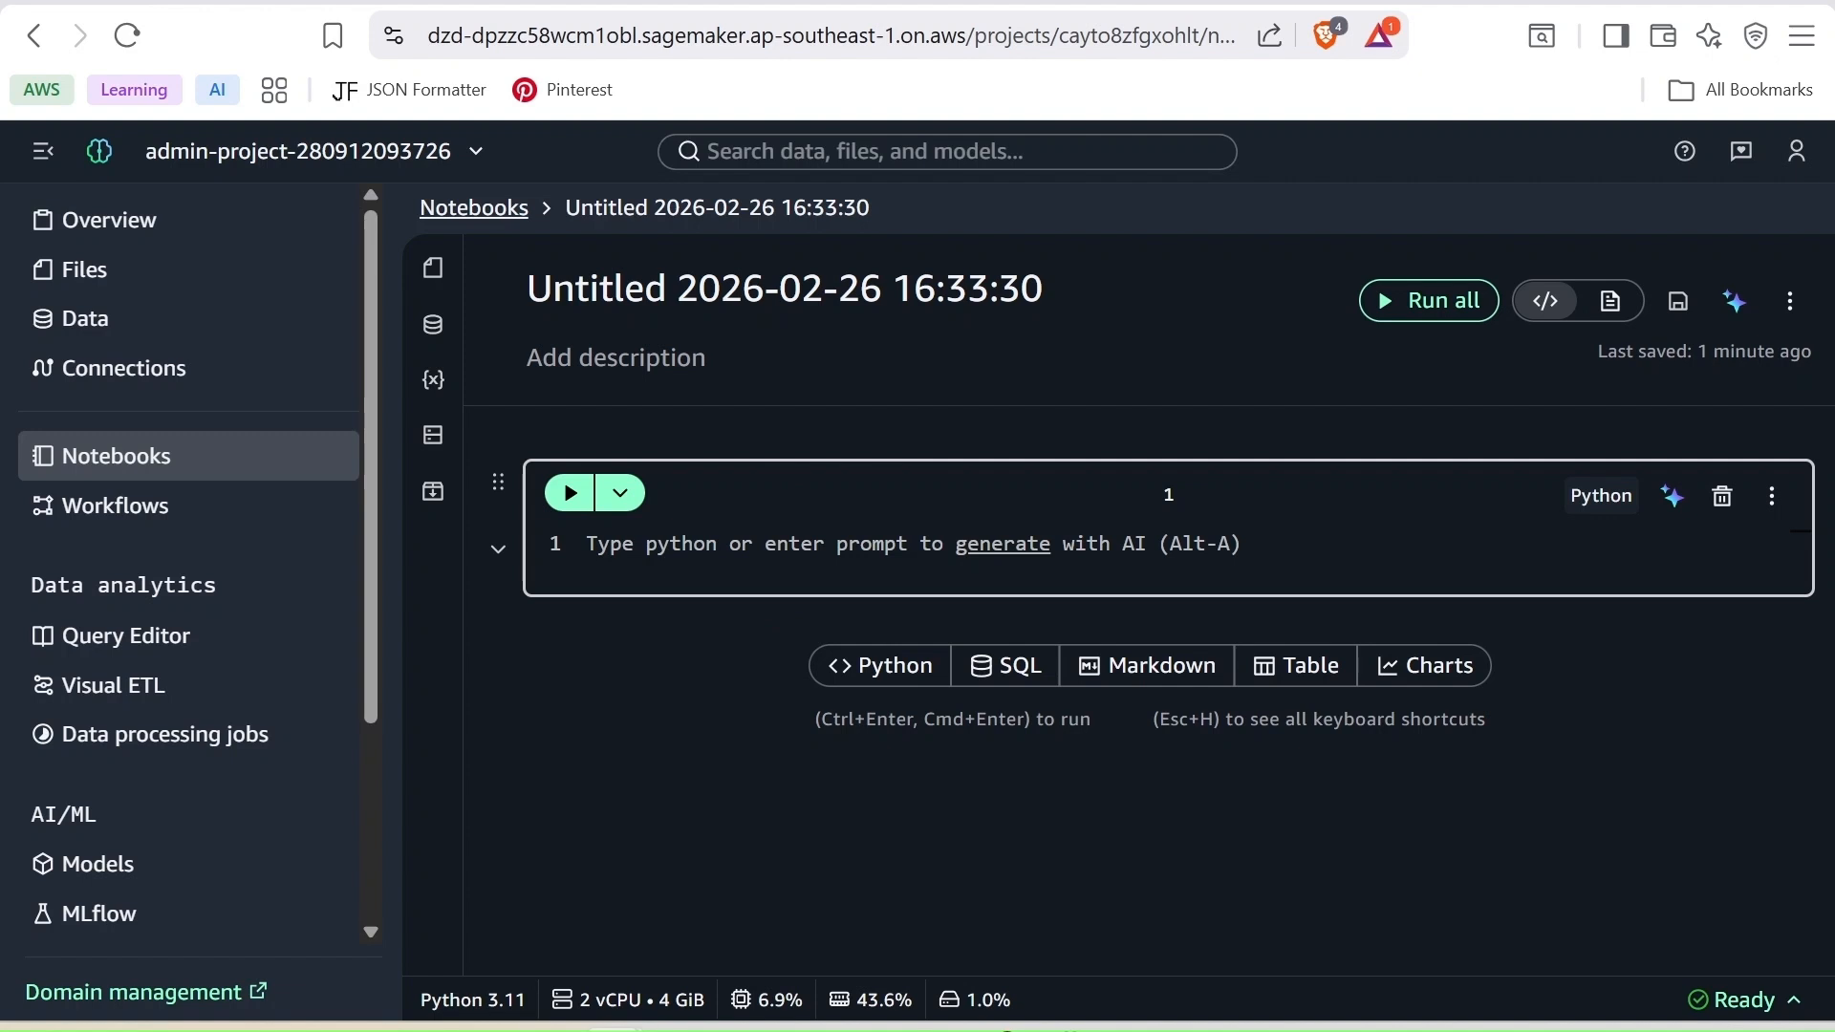
Rename the notebook to laon-bias-clarify-analysis and paste the SageMaker Clarify bias analysis script into its first code cell
drag(1041, 287, 553, 288)
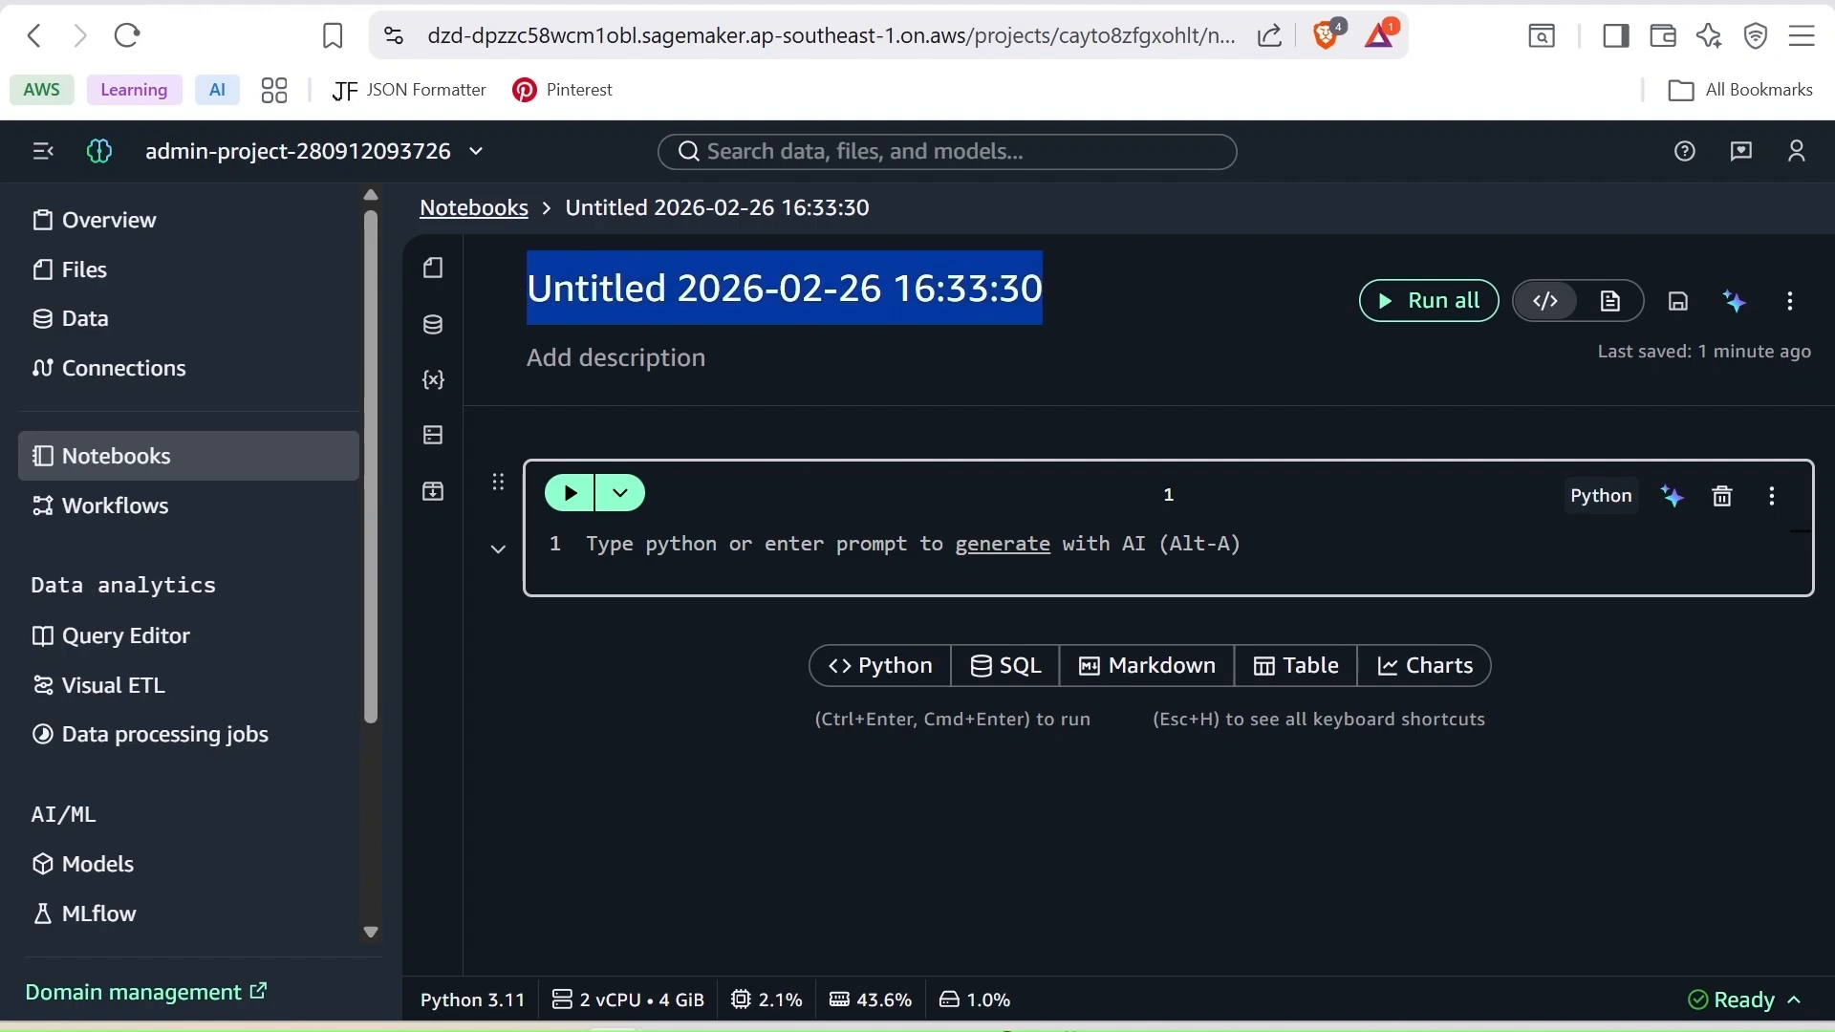
text(laon-)
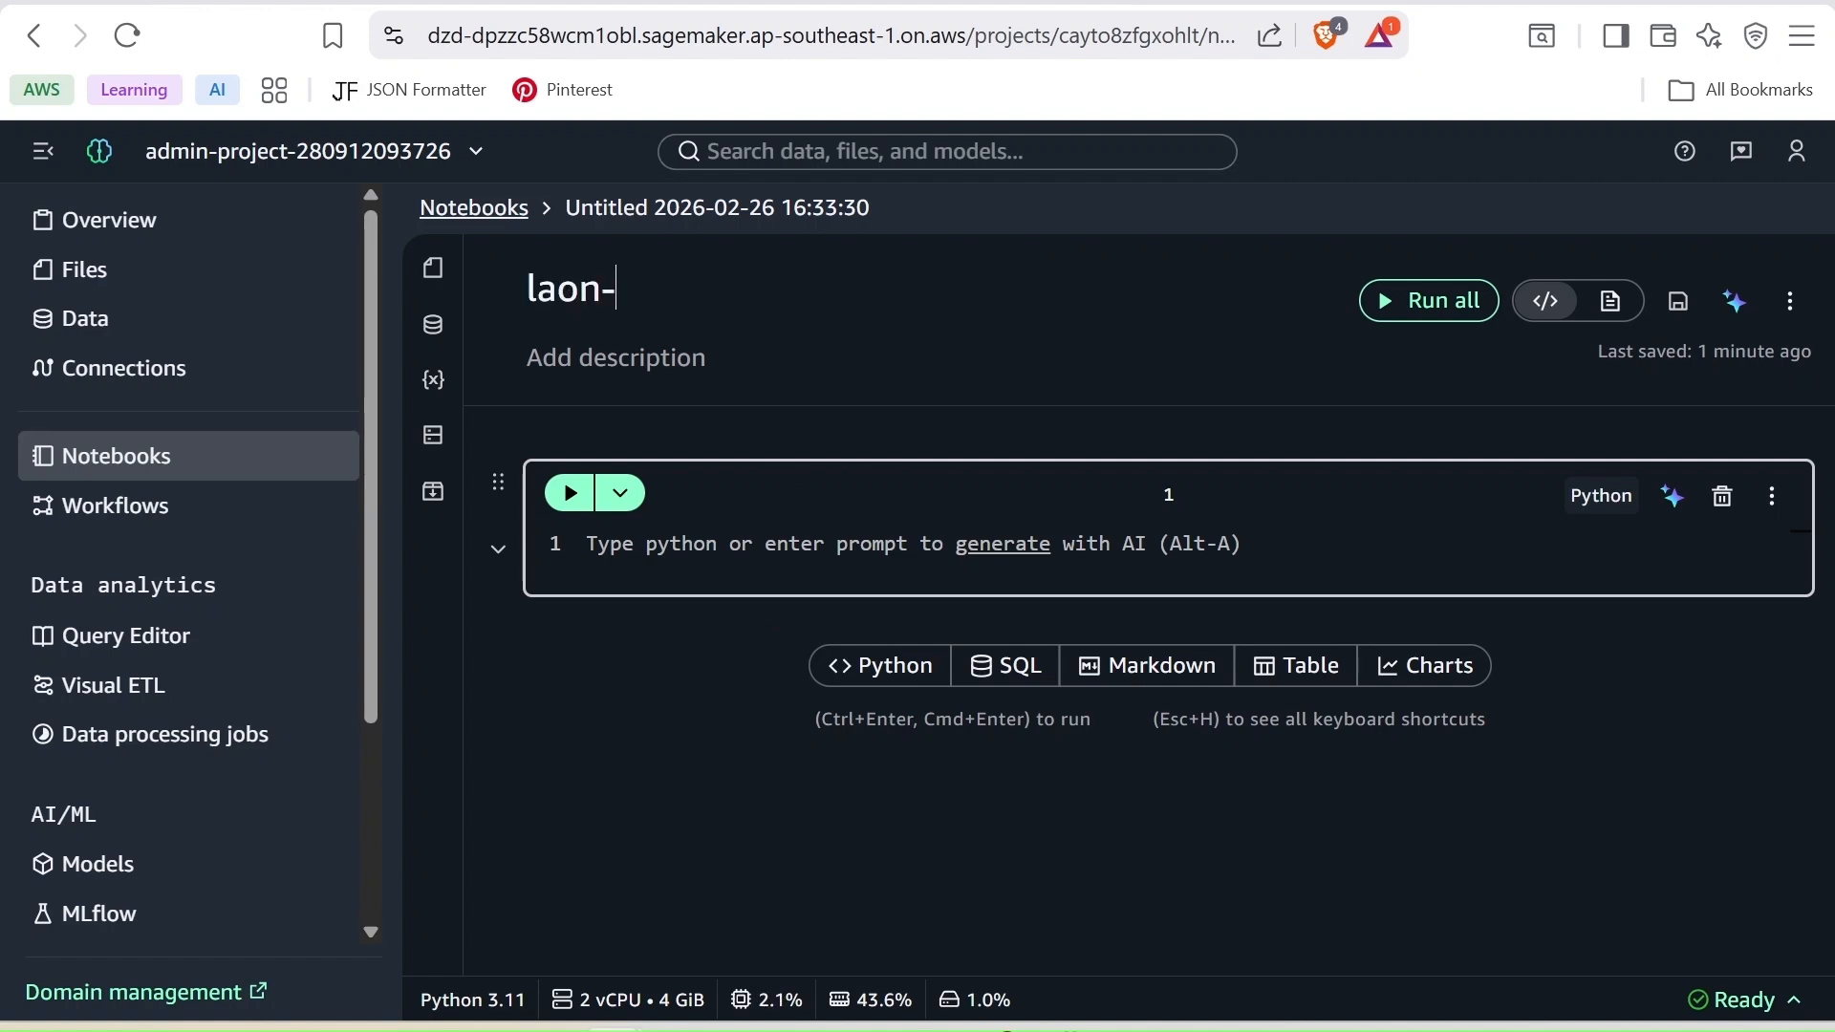
text(bias-clarify-analysis)
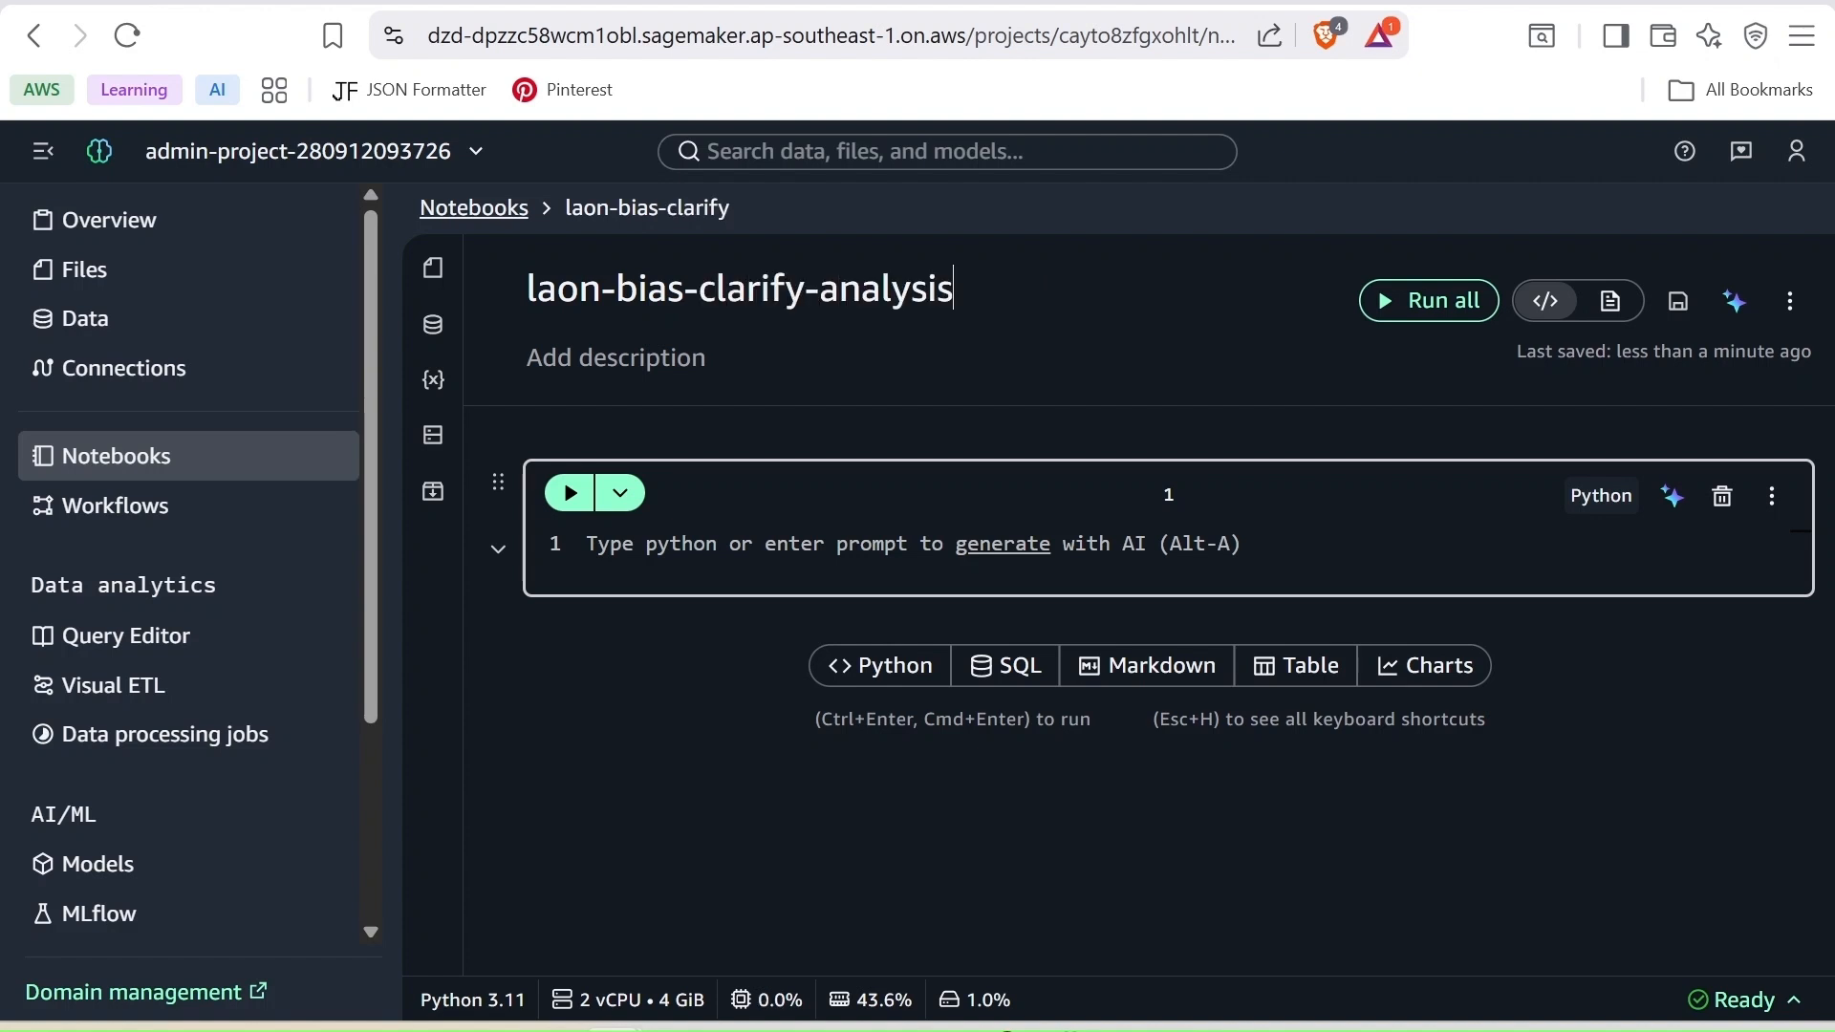
key(ctrl+v)
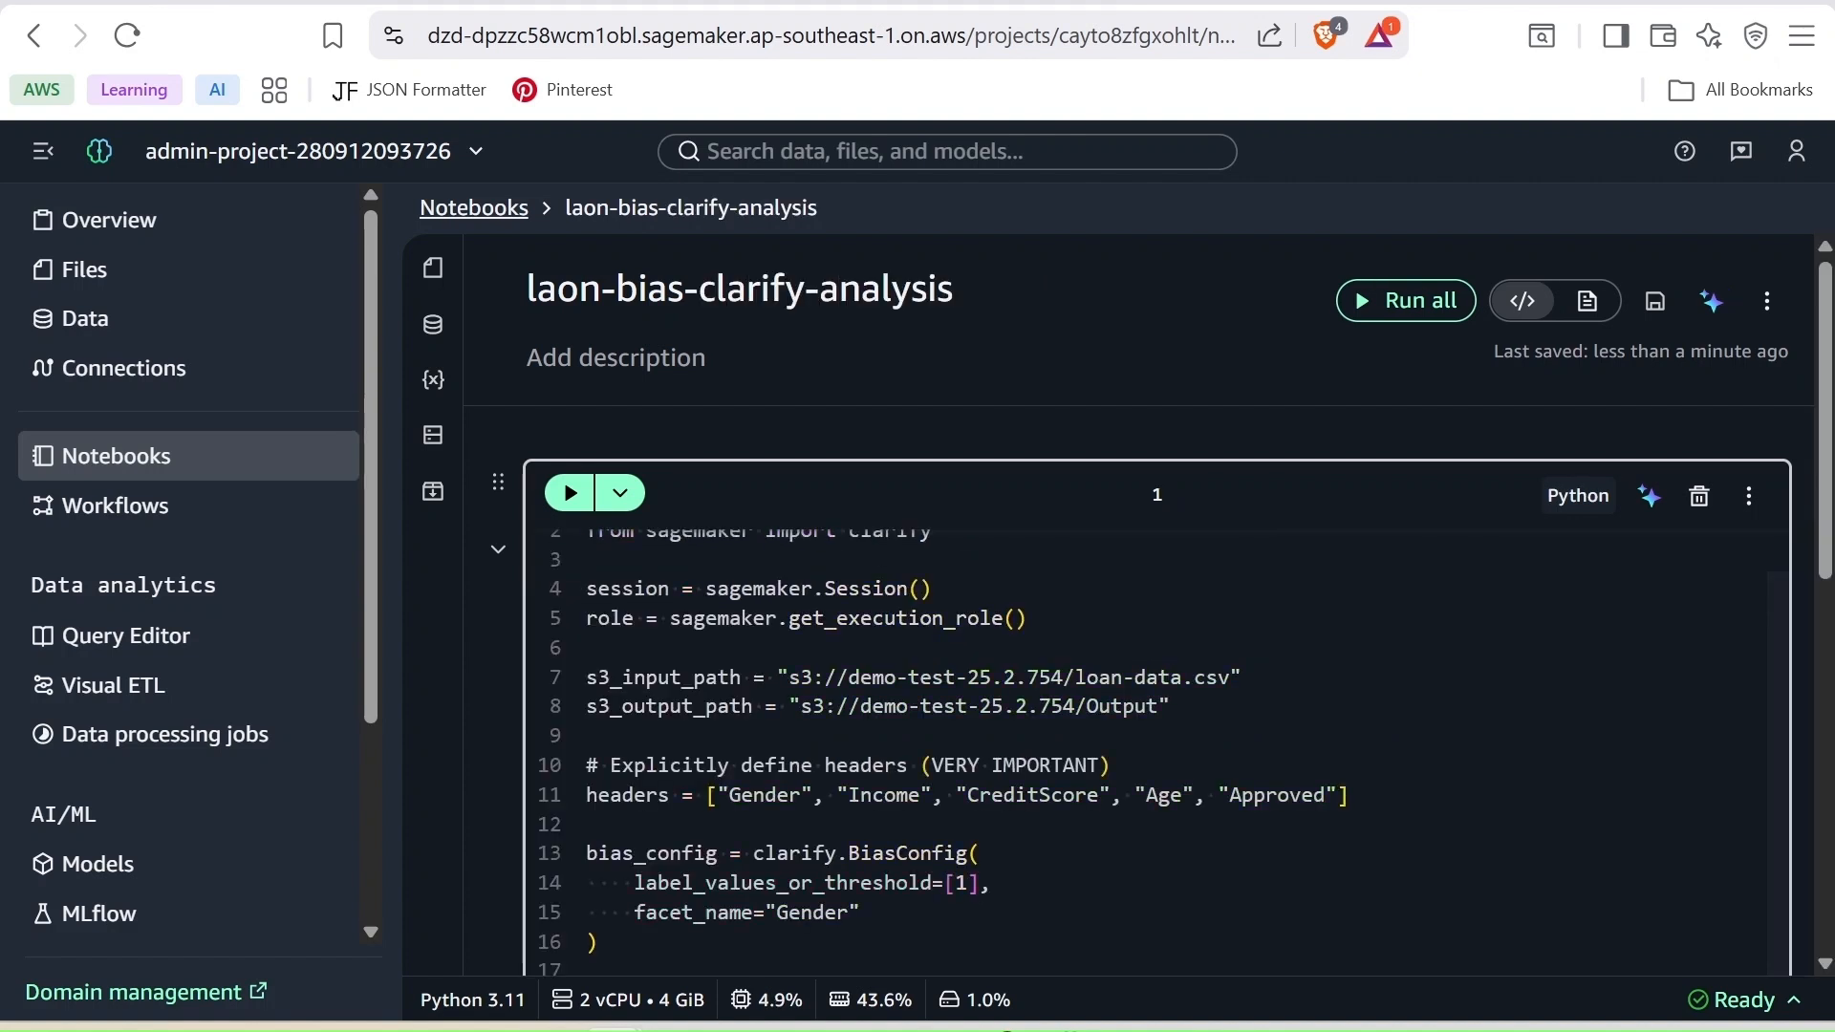
scroll(1774, 724, up, 2)
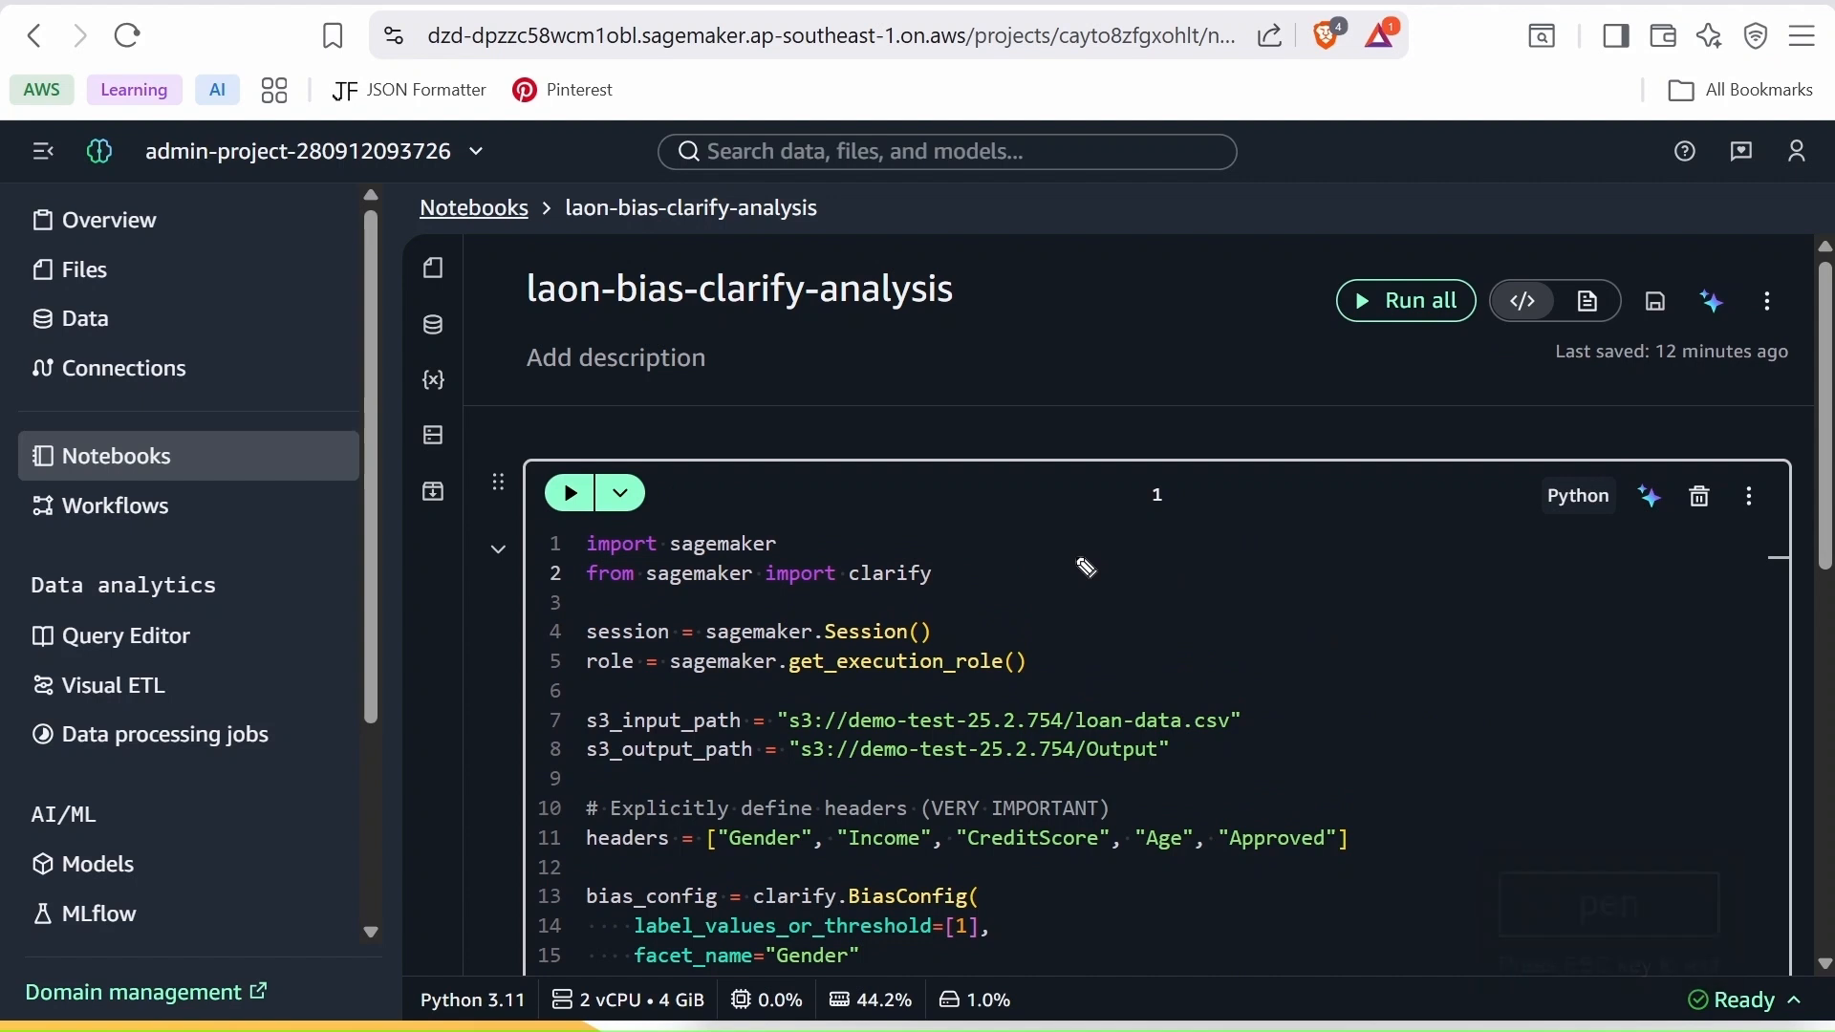
Review the script's imports, session and execution role lines, and the S3 input and output path definitions
drag(967, 535, 969, 581)
drag(944, 634, 969, 627)
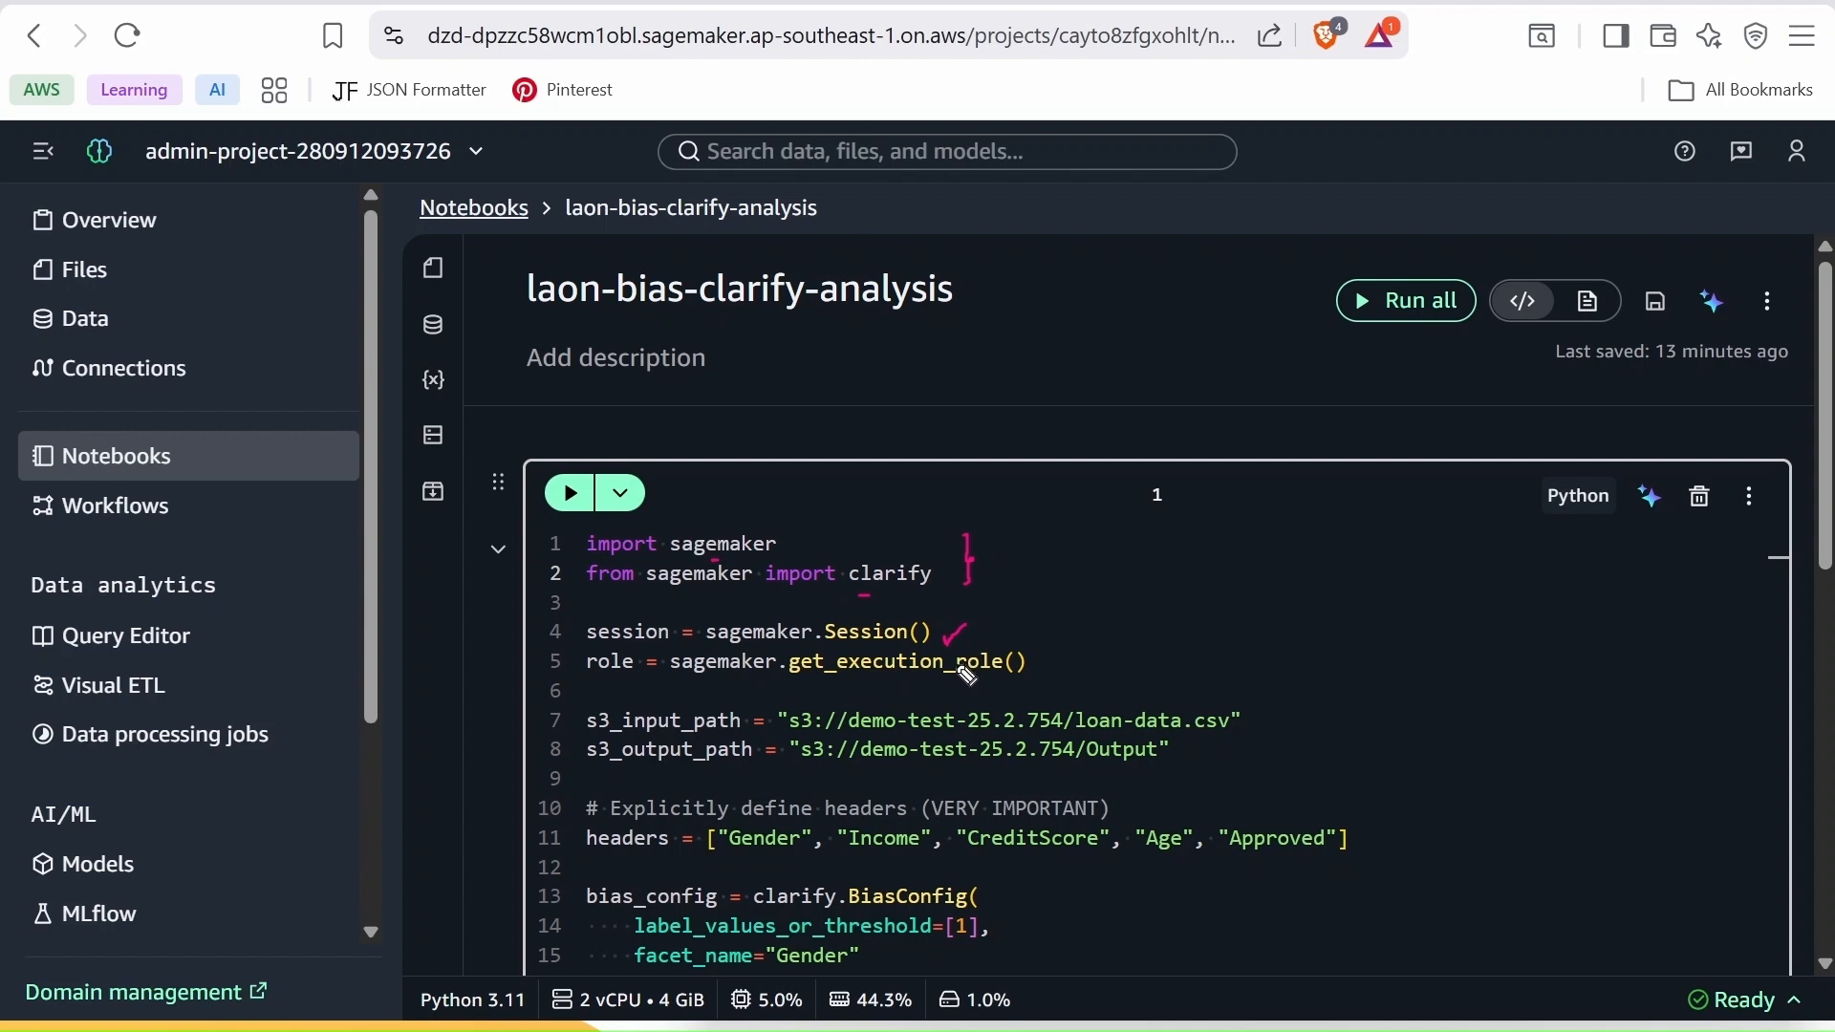
drag(970, 680, 983, 682)
key(Escape)
click(1242, 720)
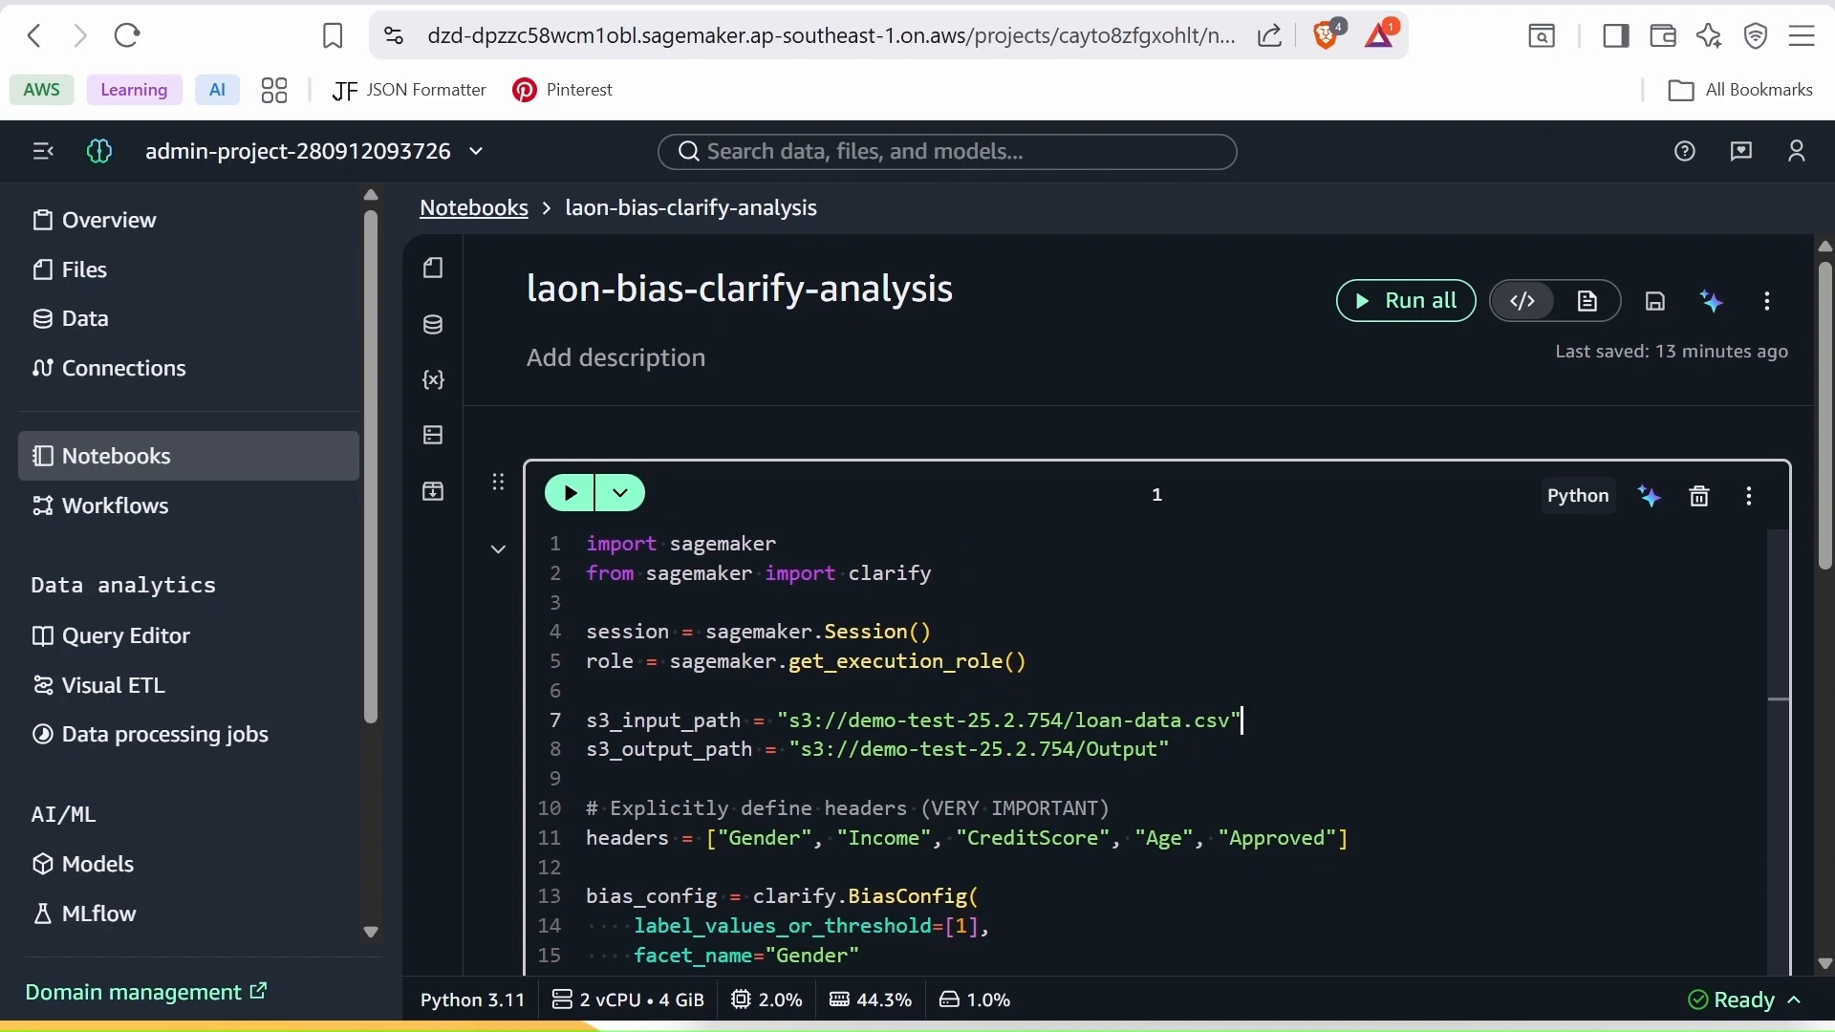
scroll(1161, 617, down, 1)
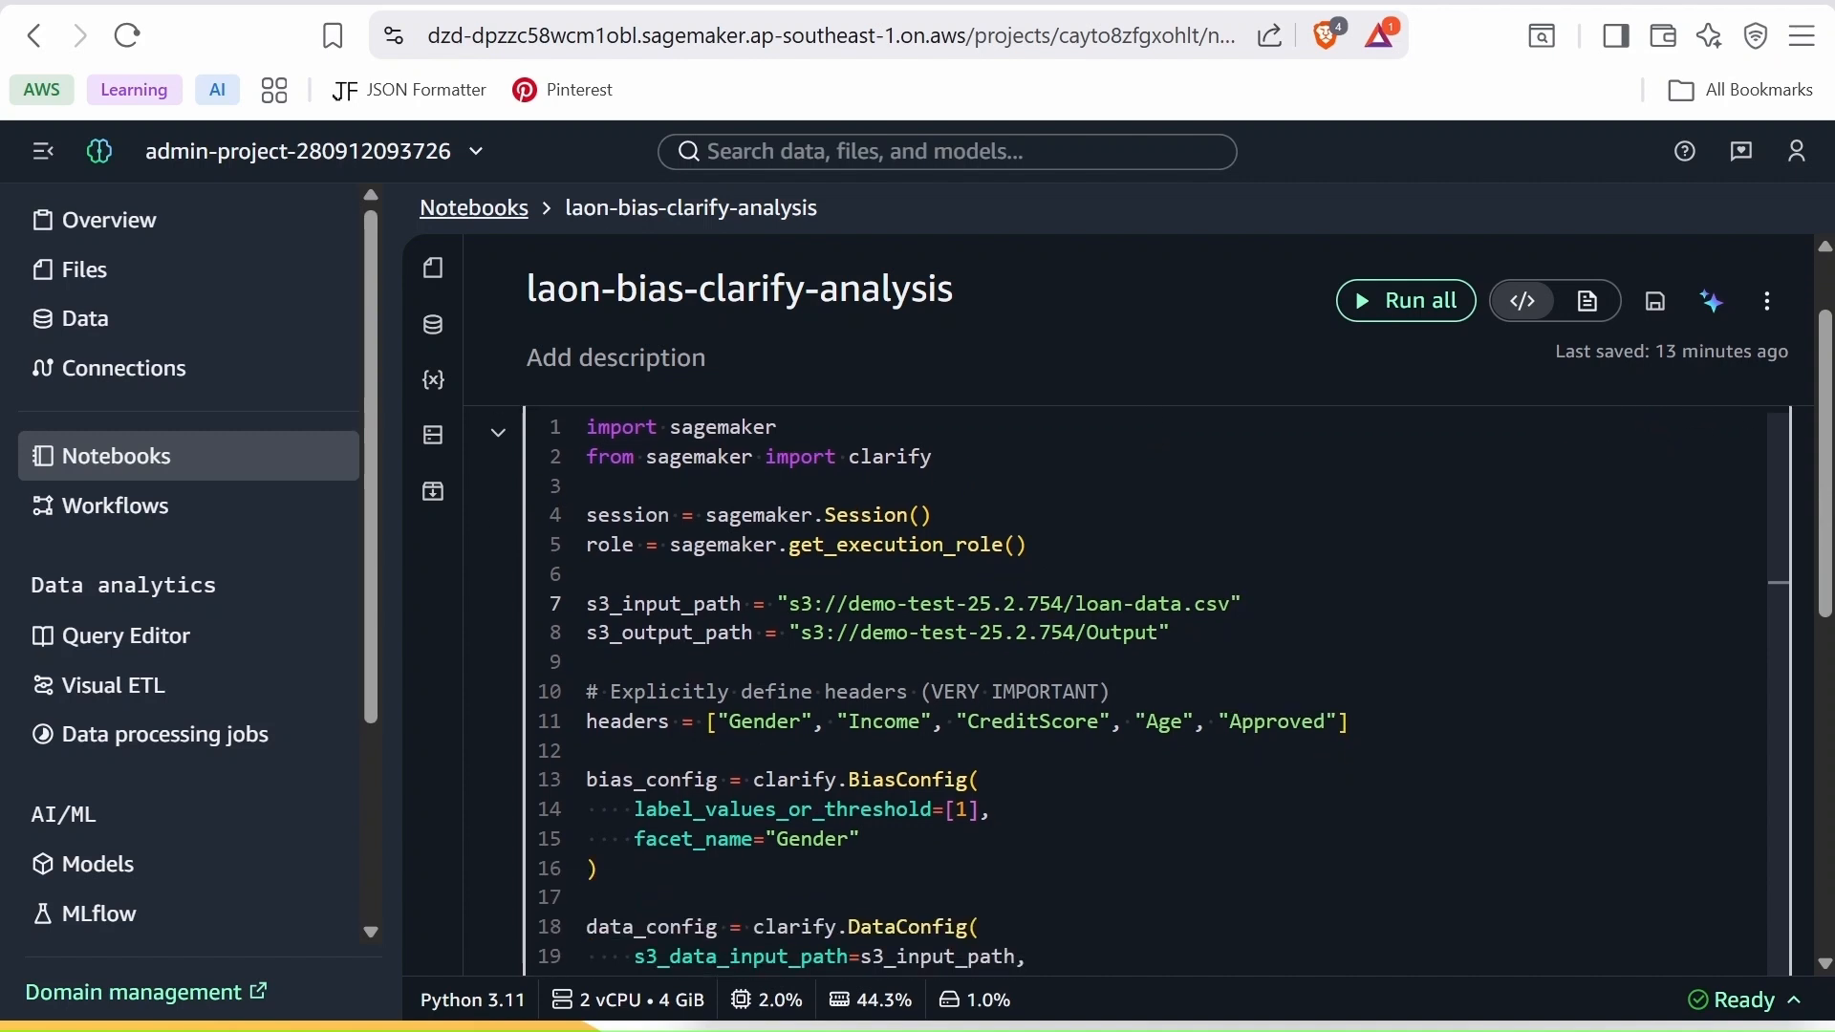
click(1111, 632)
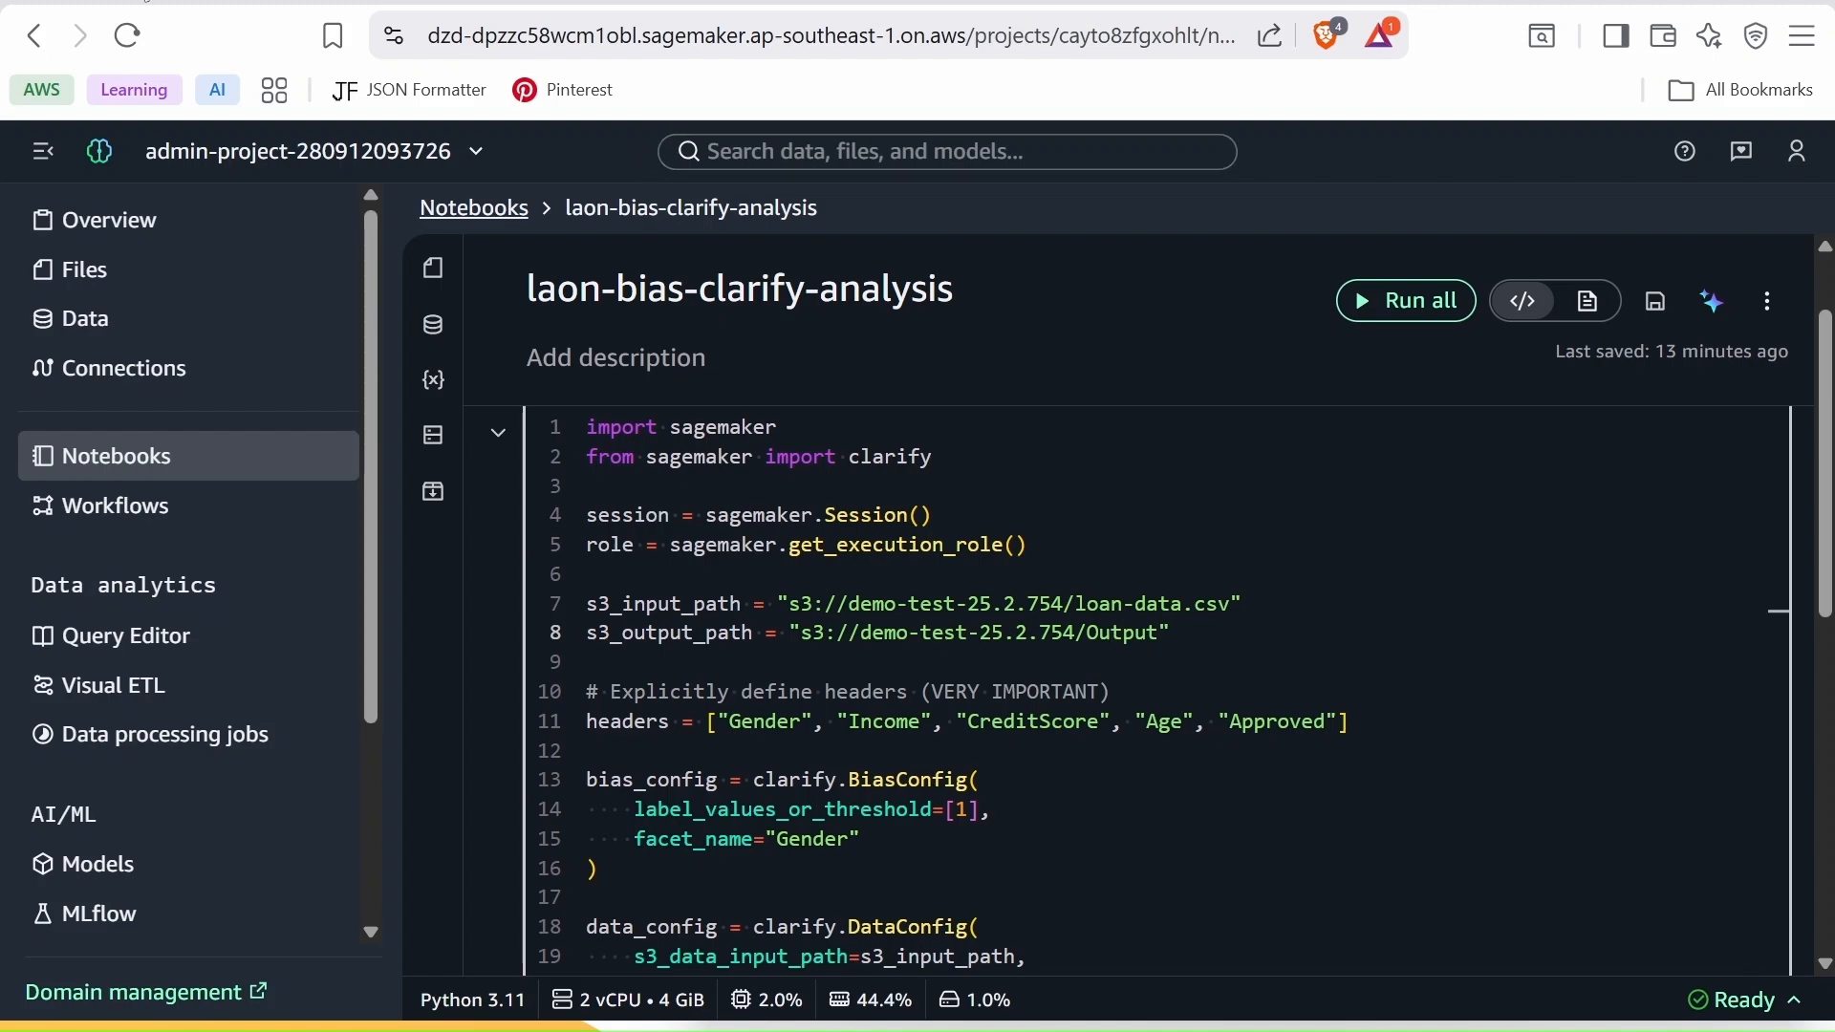
Copy the S3 URI of loan-data.csv from its bucket and set s3_input_path to "s3://loan-bias-analysis-data-25.2/loan-data.csv"
key(alt+Tab)
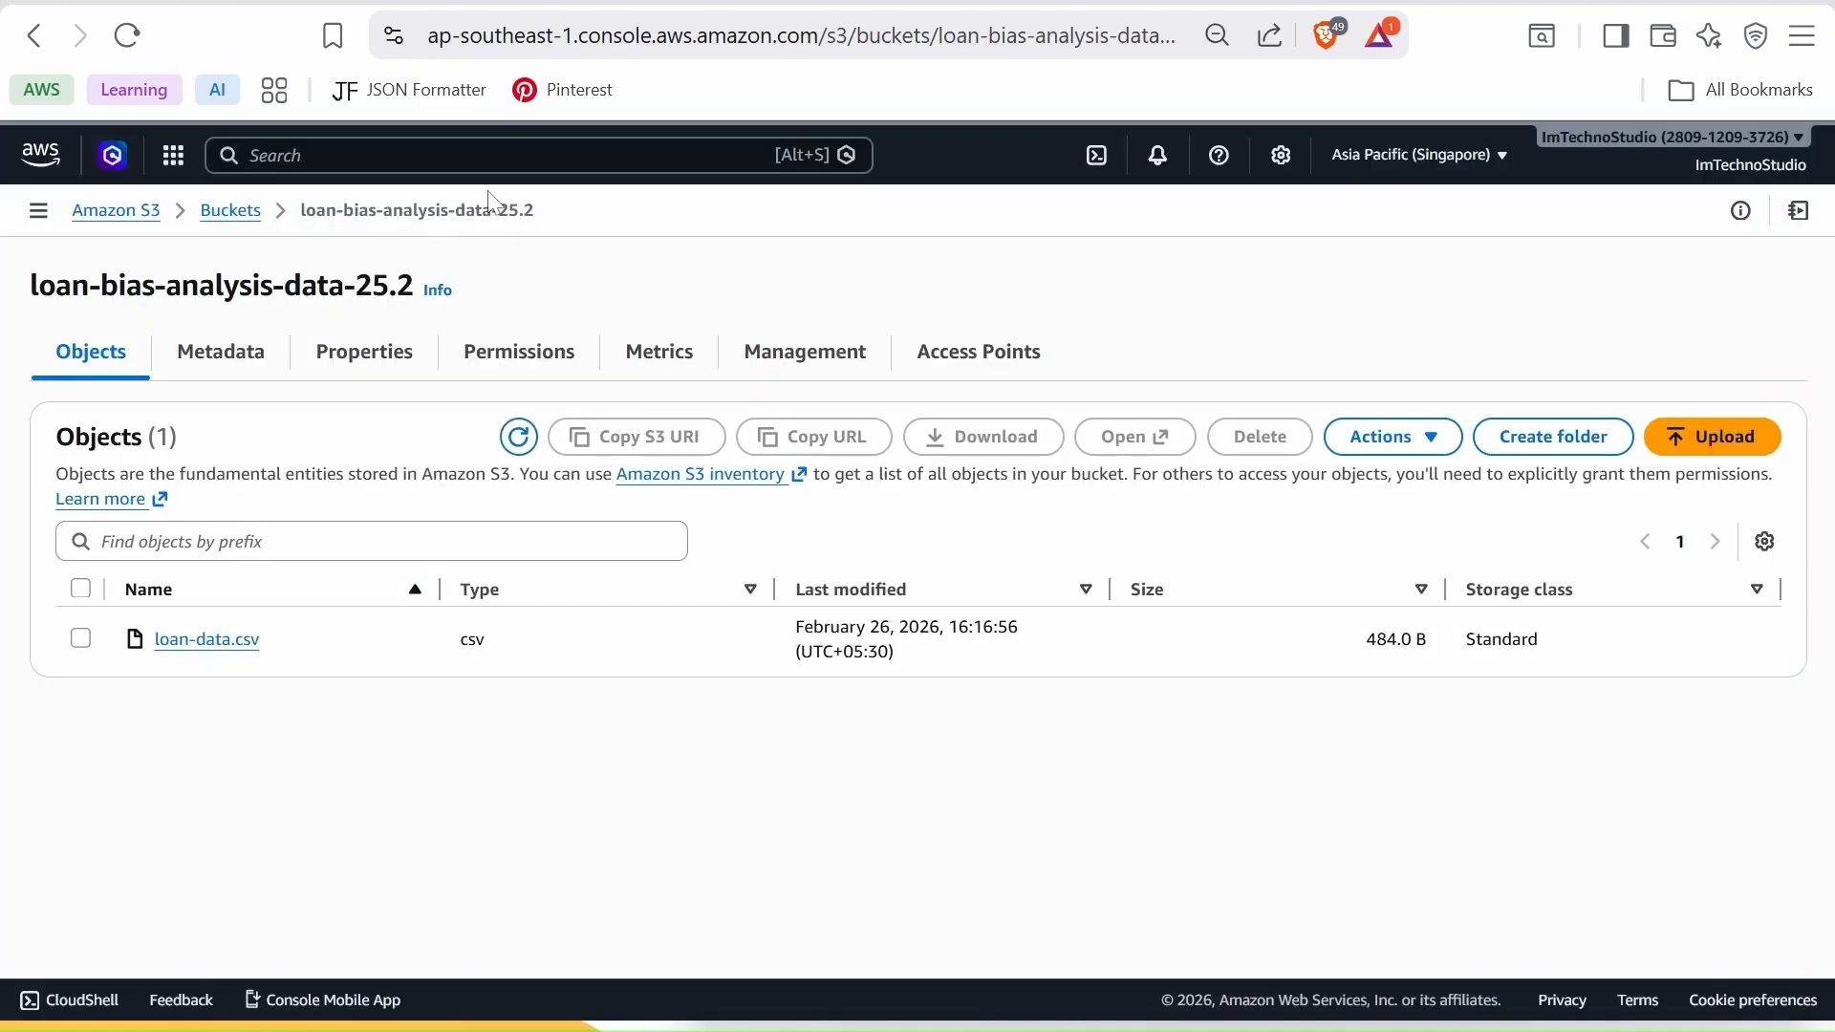
click(196, 643)
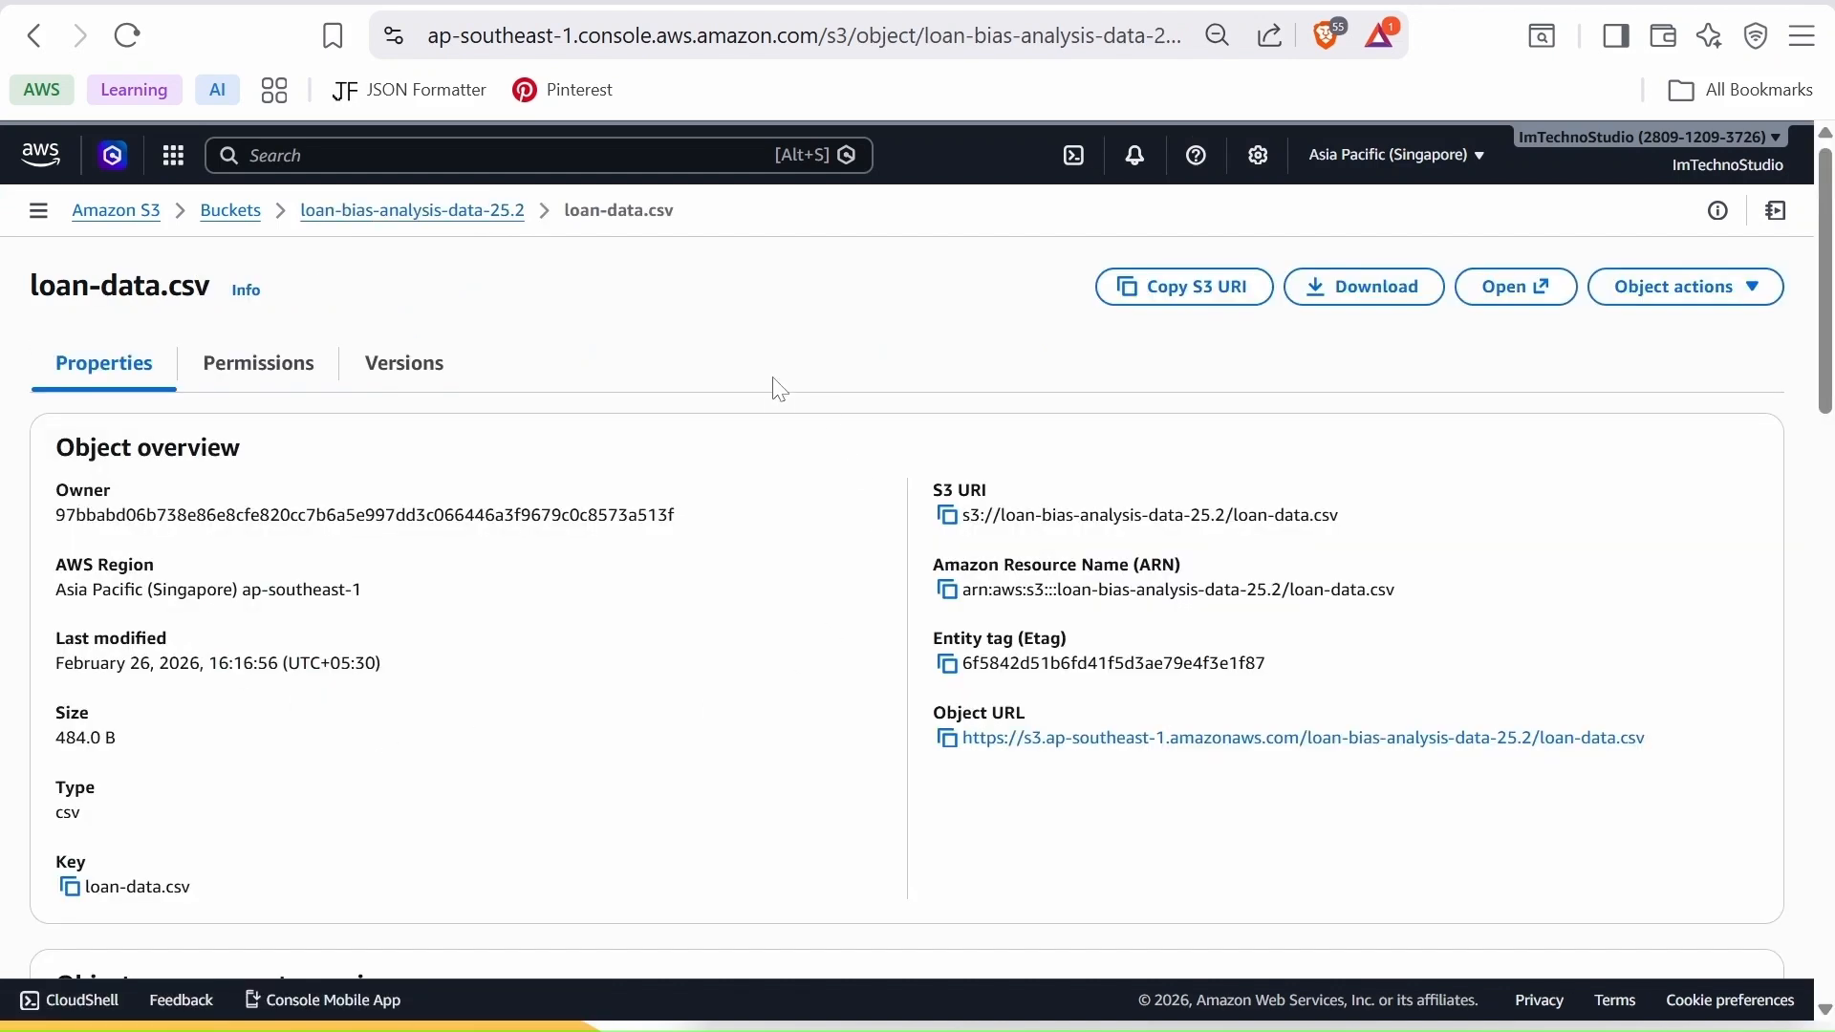
click(951, 521)
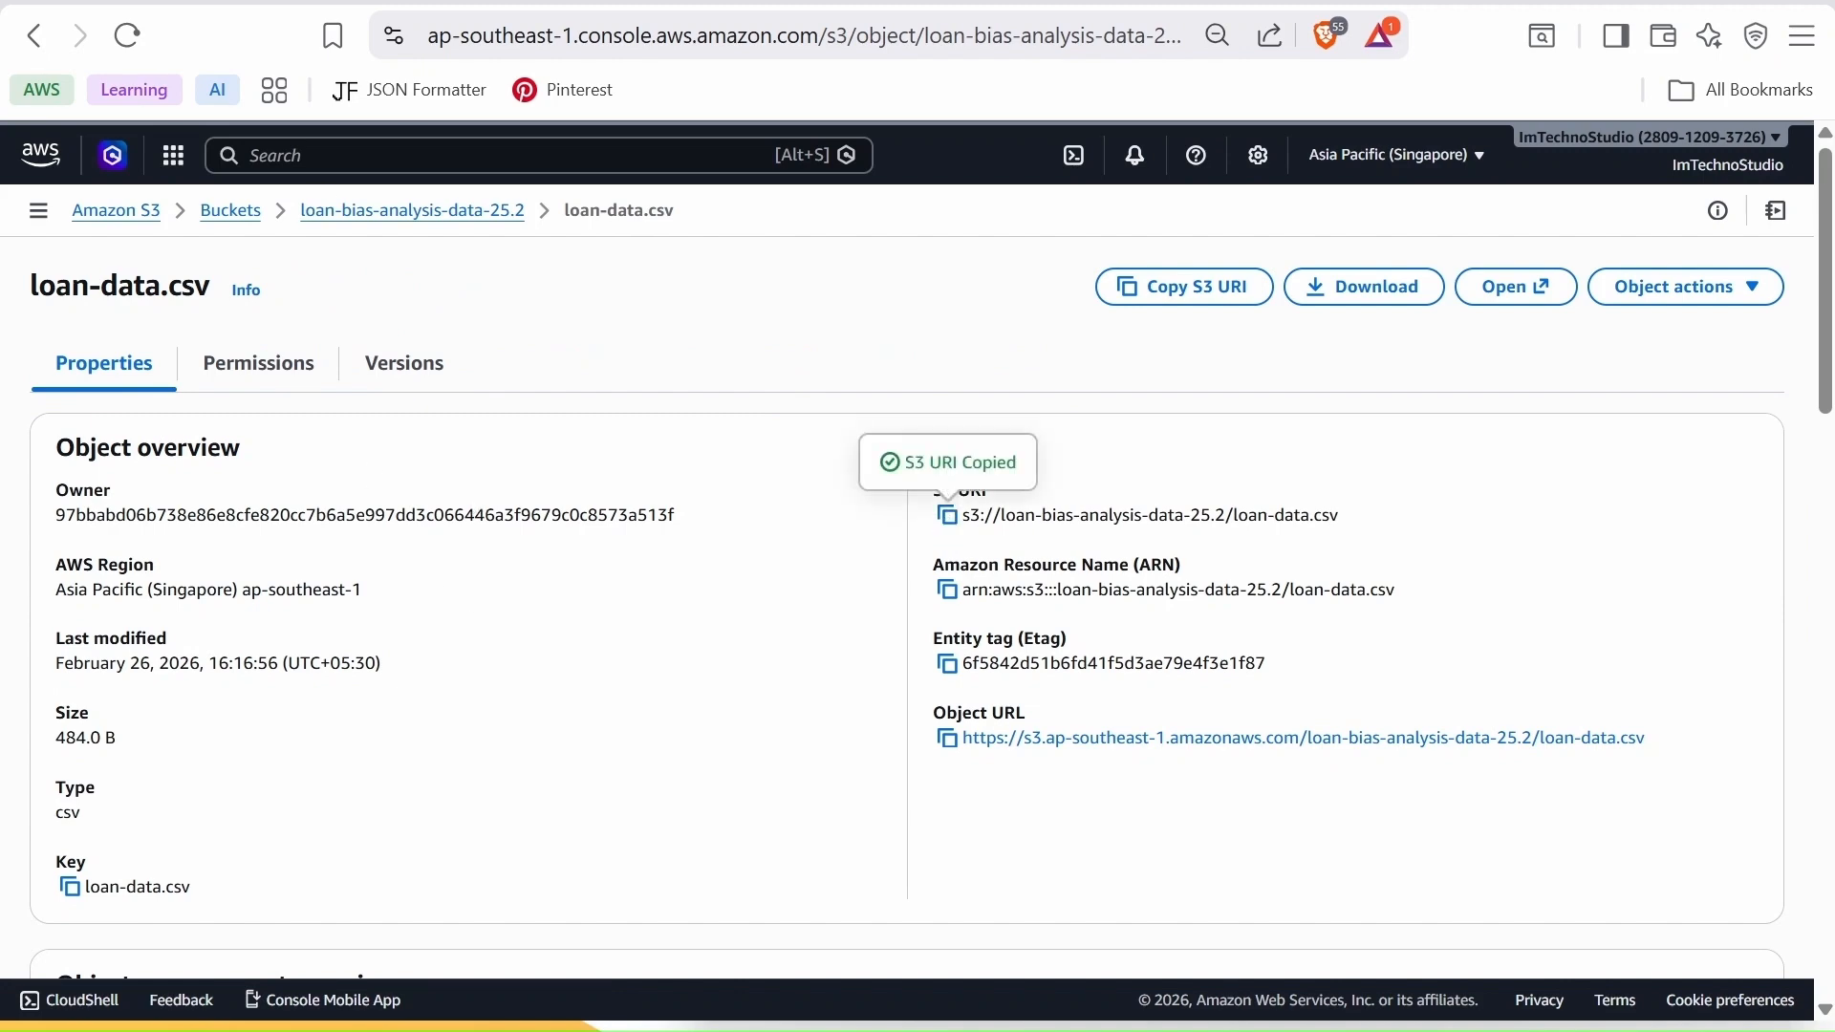
click(812, 6)
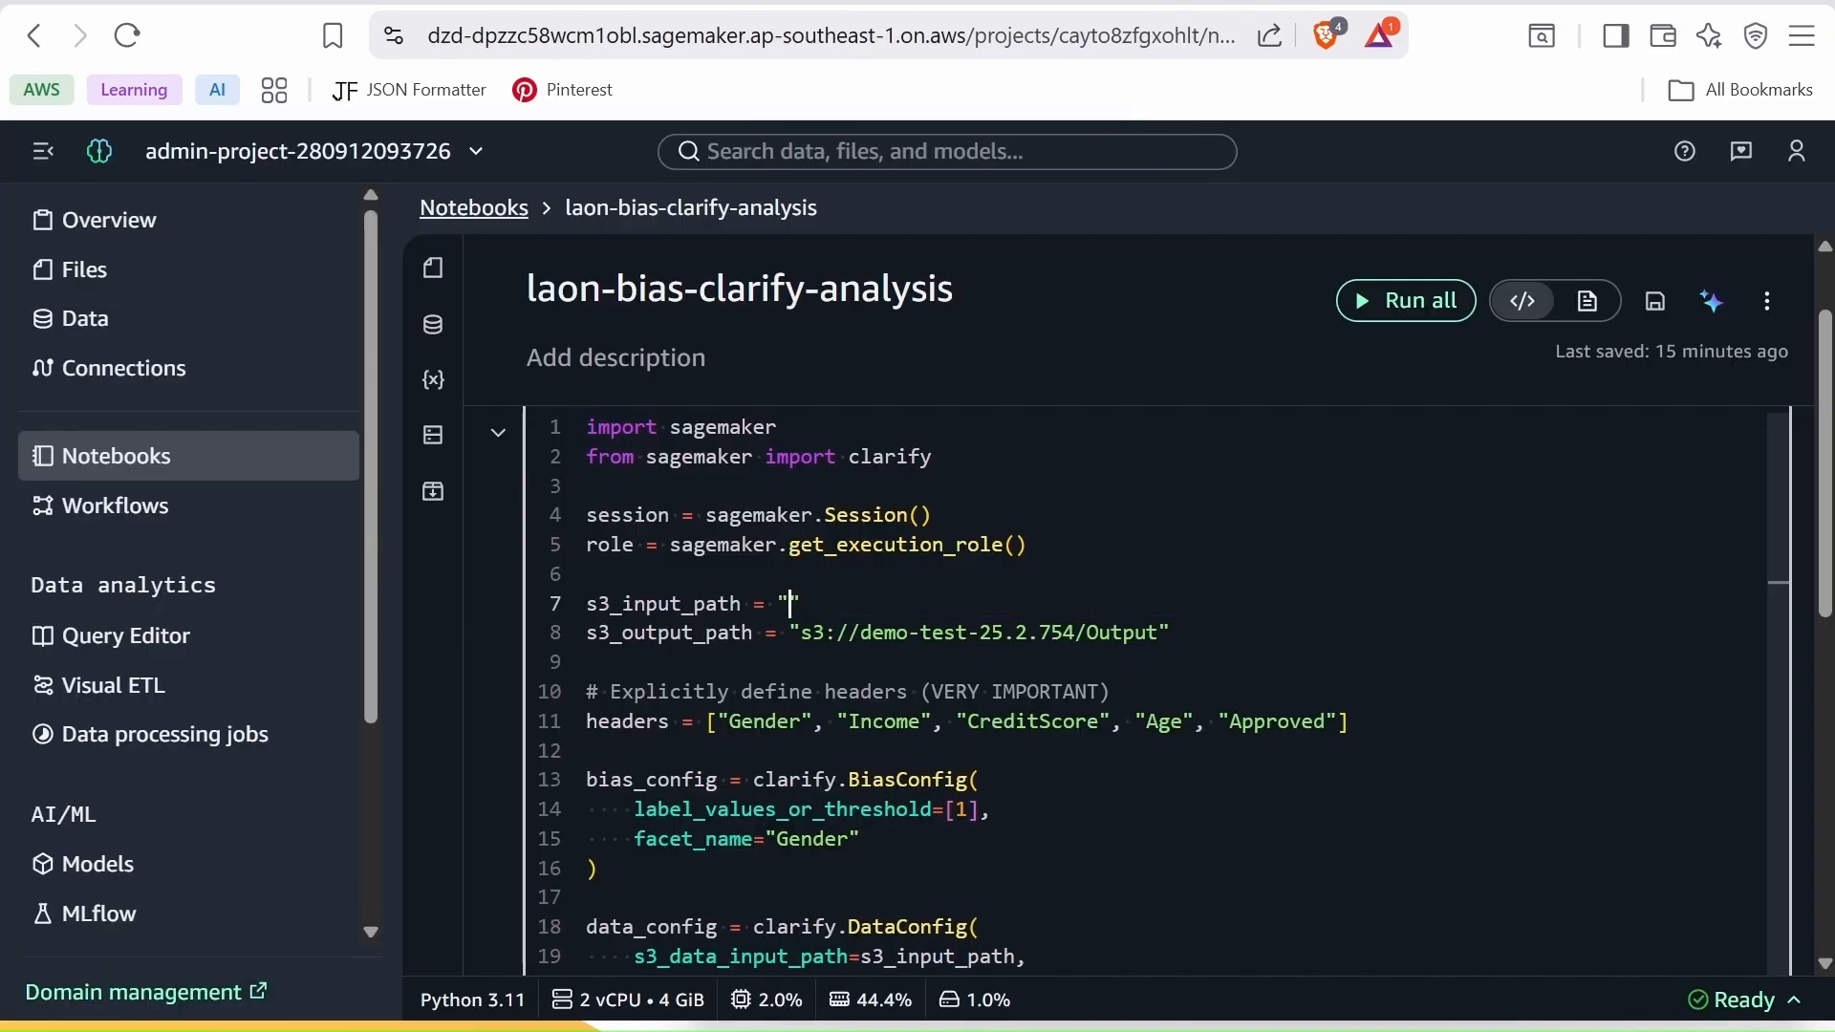
key(ctrl+v)
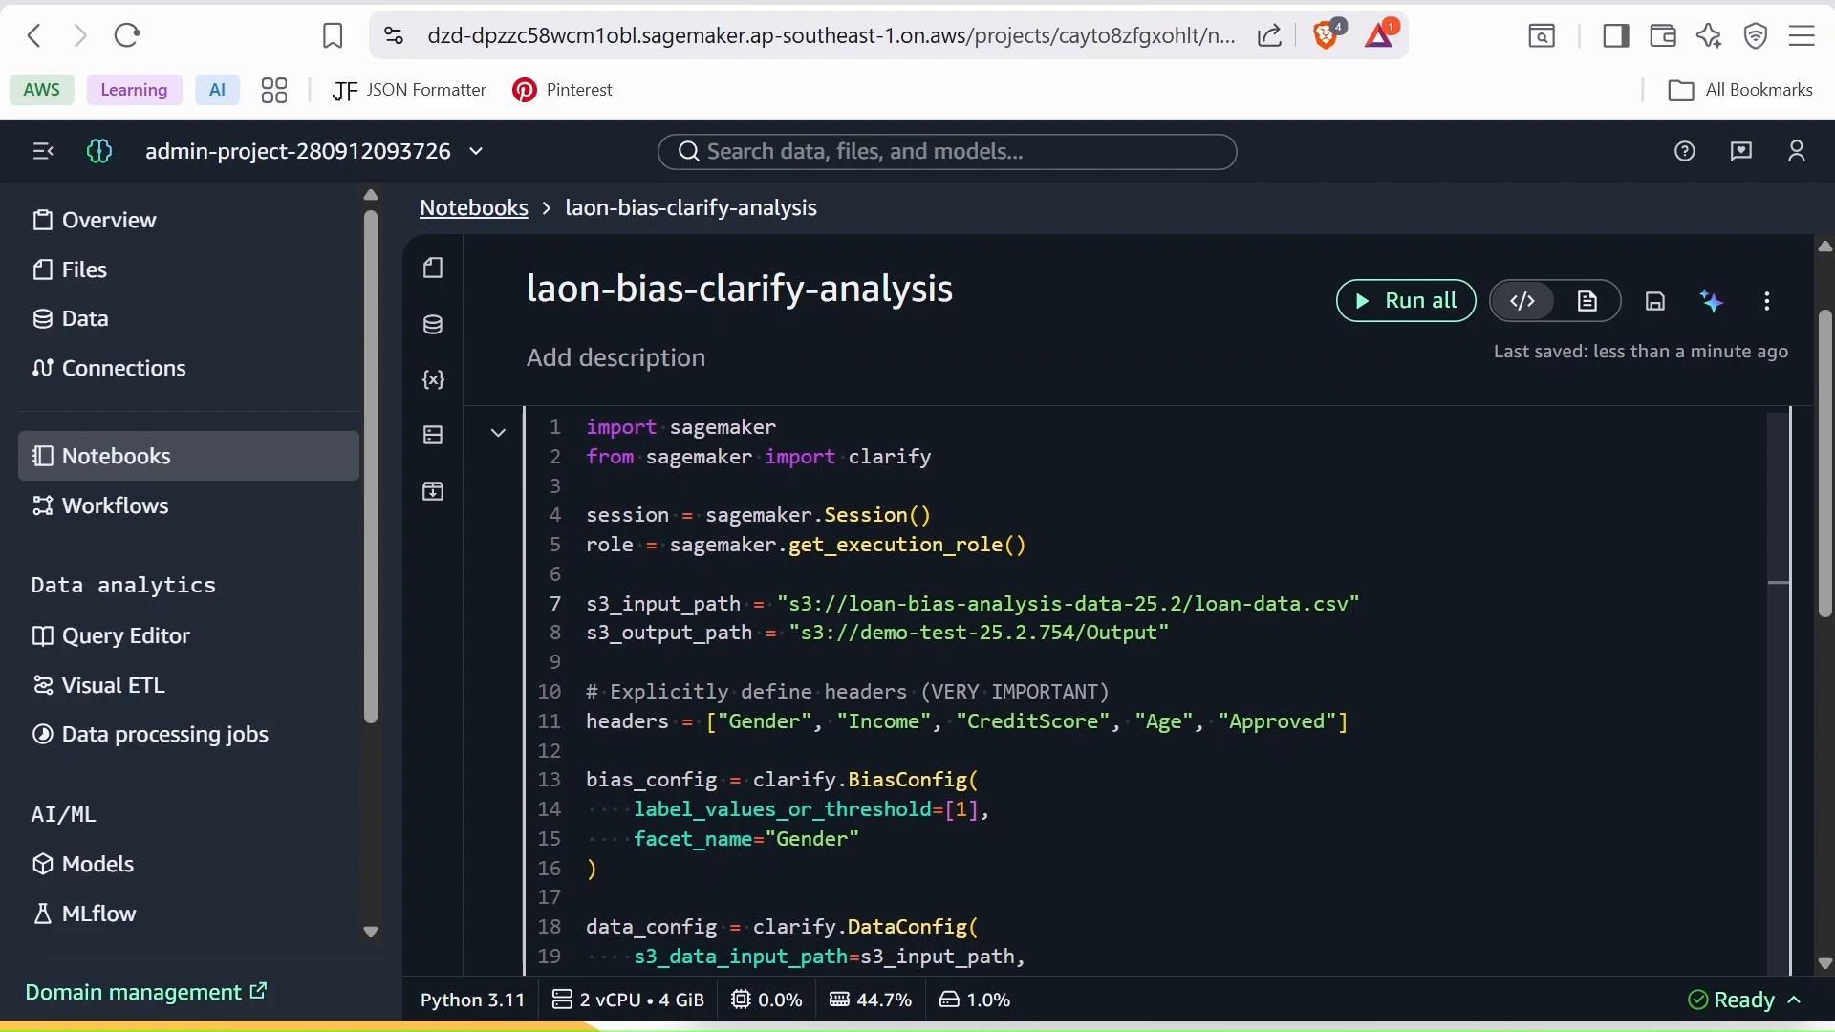
Create a folder named Output in the loan-bias-analysis-data-25.2 bucket without specifying an encryption key
key(ctrl+shift+Tab)
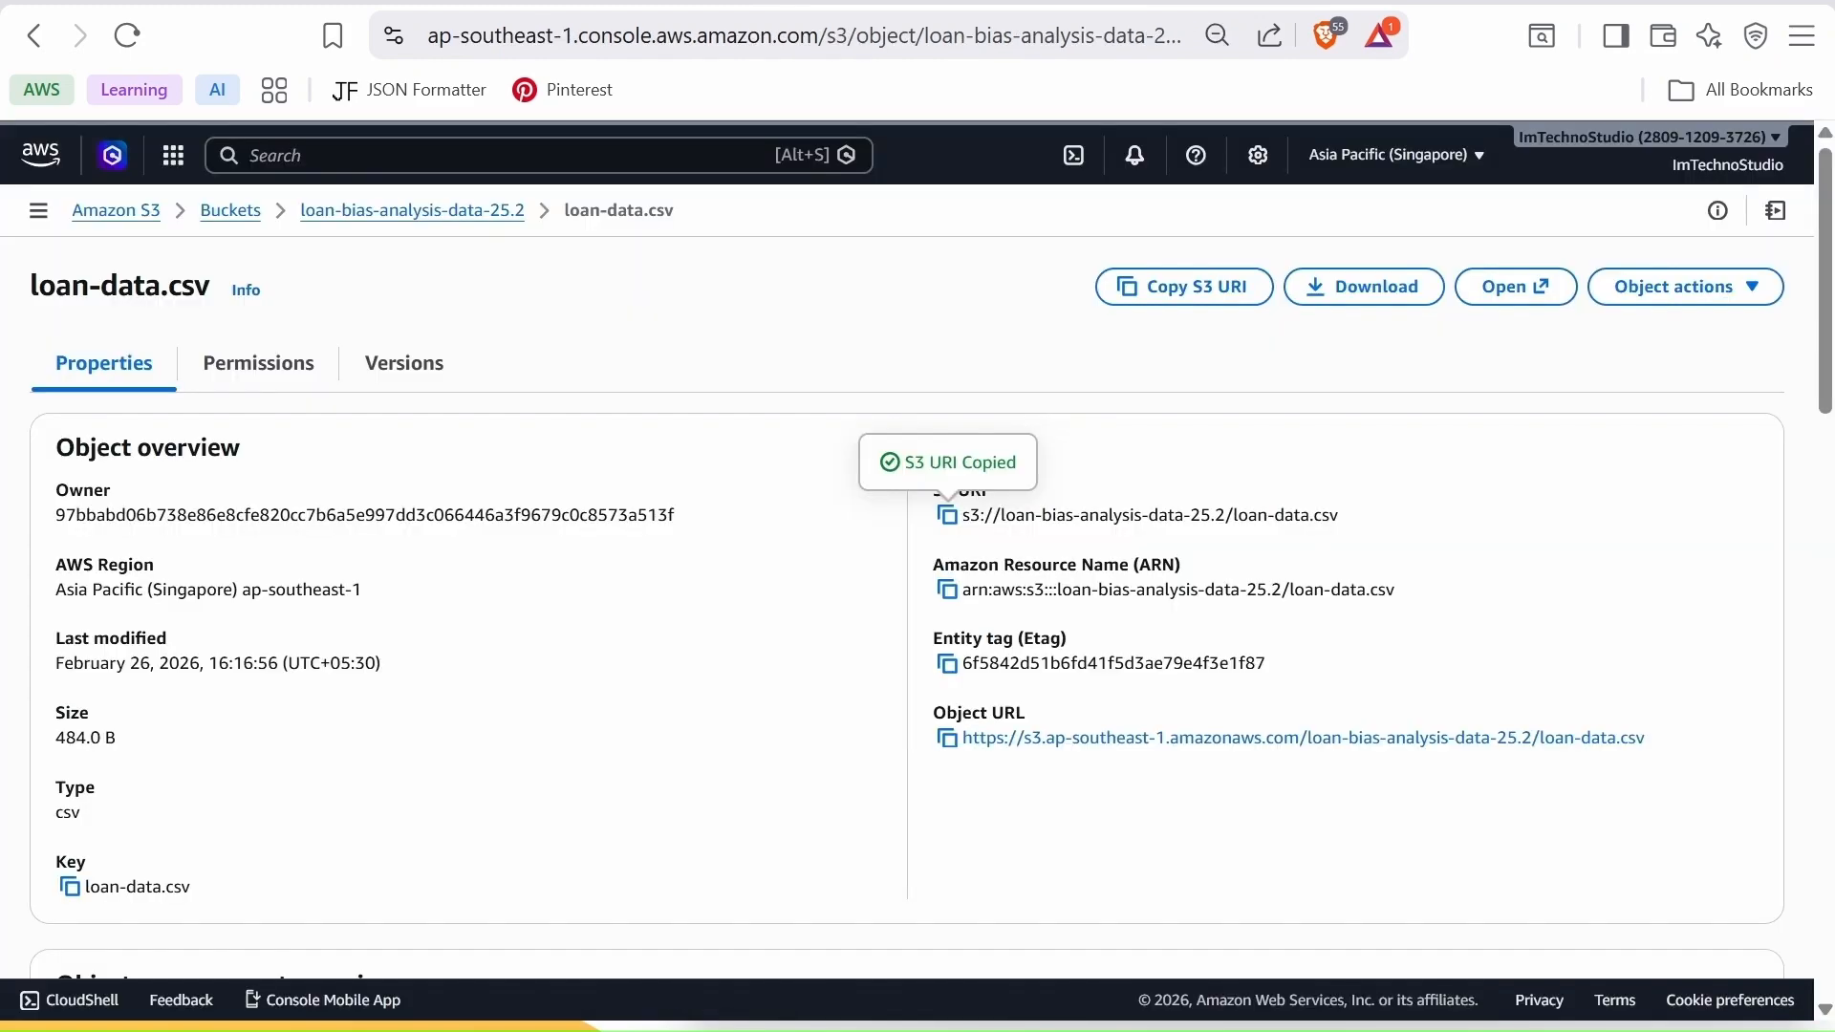
click(411, 210)
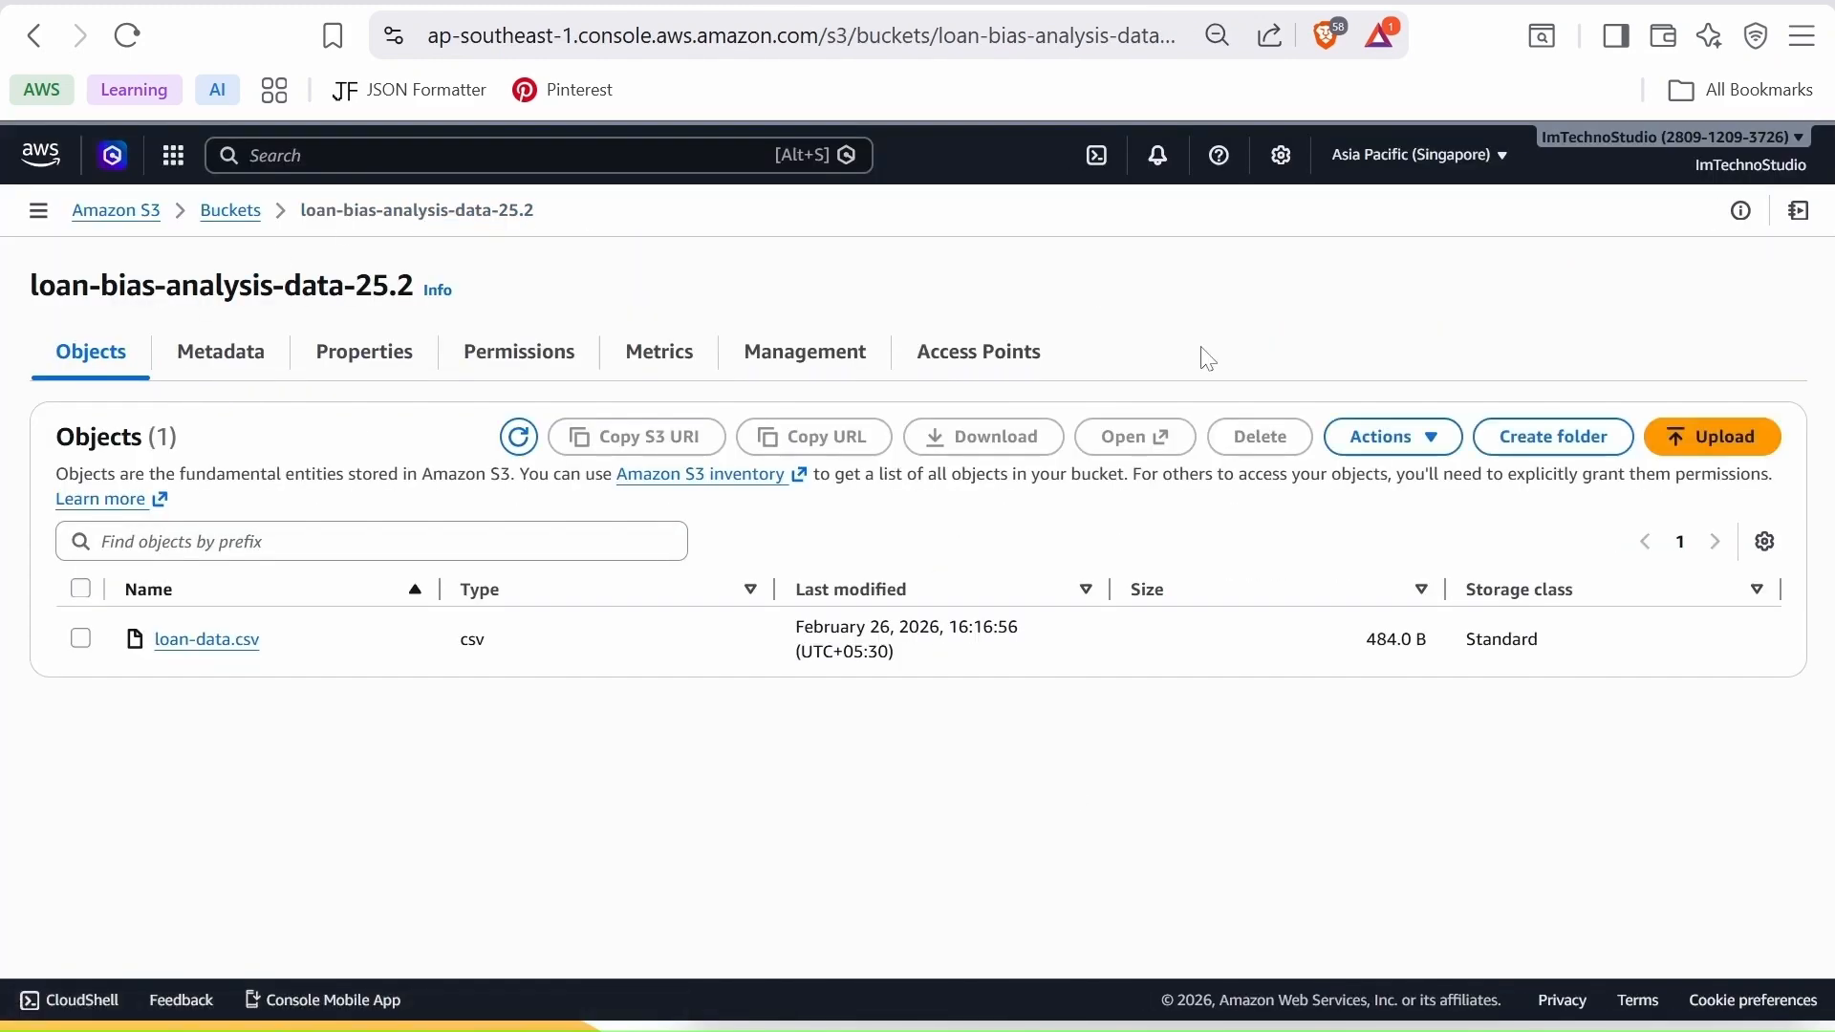
click(1548, 444)
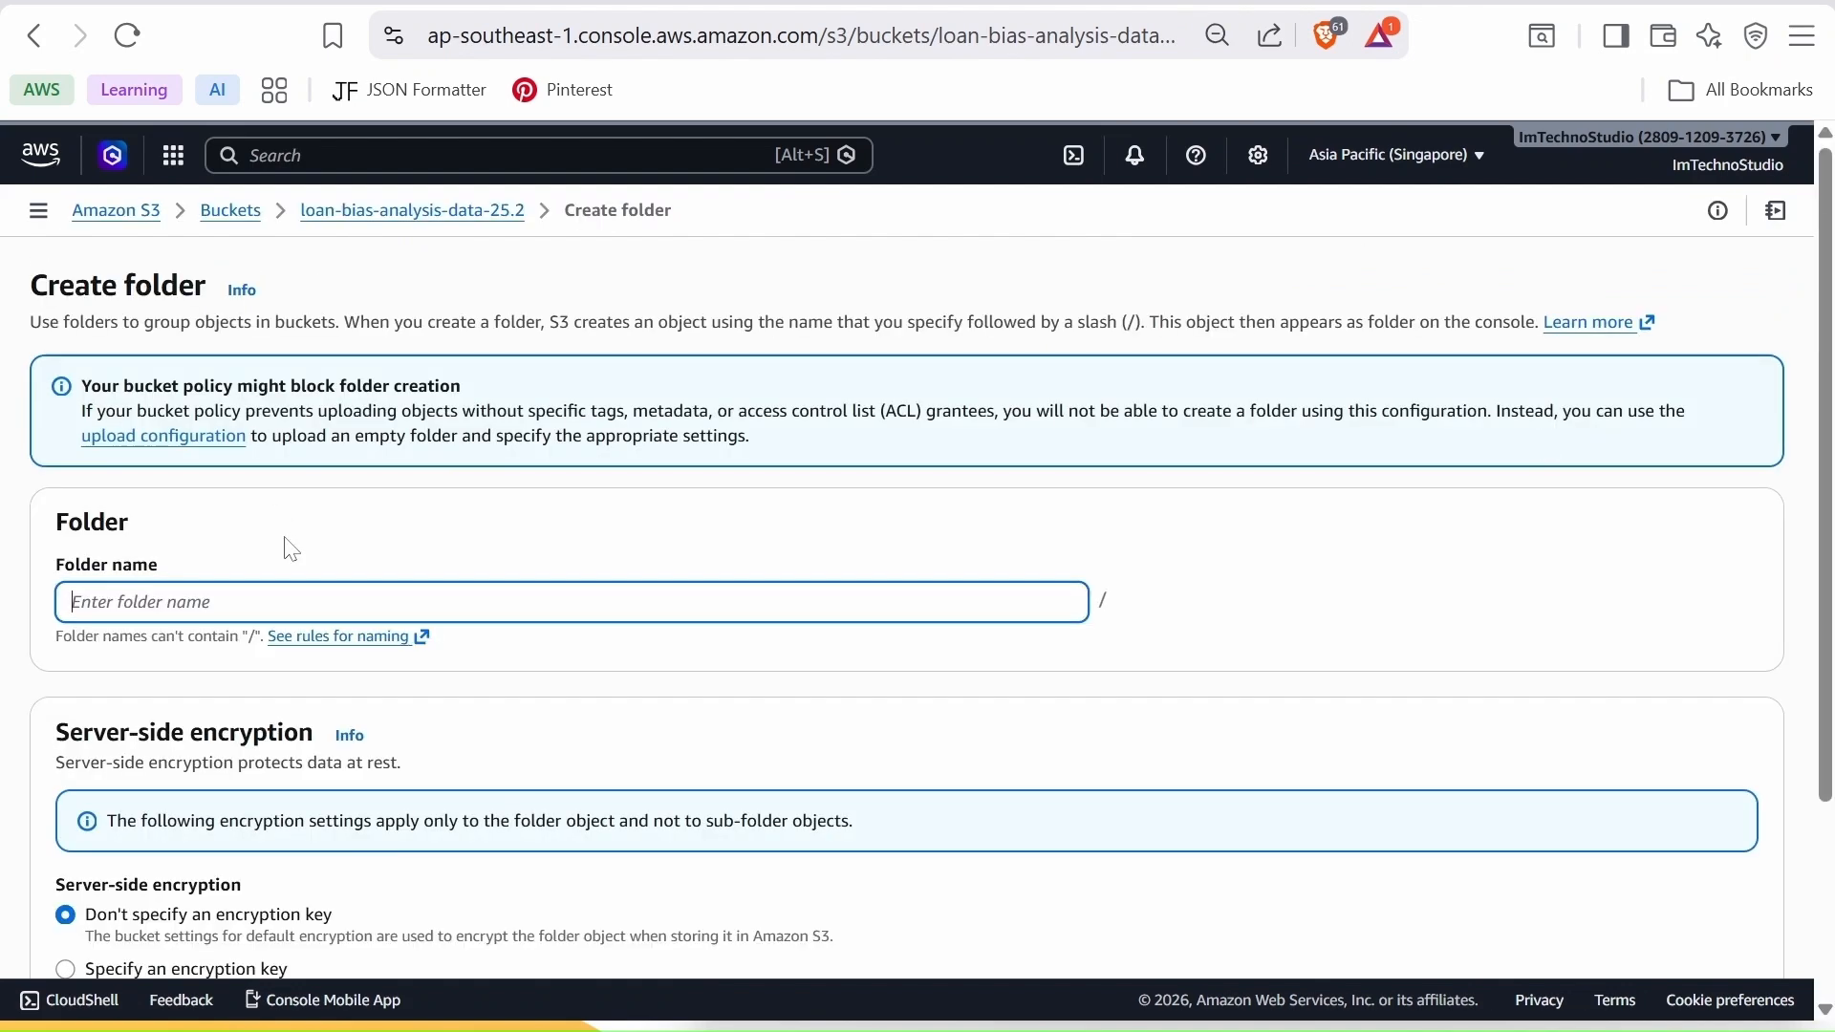
text(Output)
scroll(917, 573, down, 3)
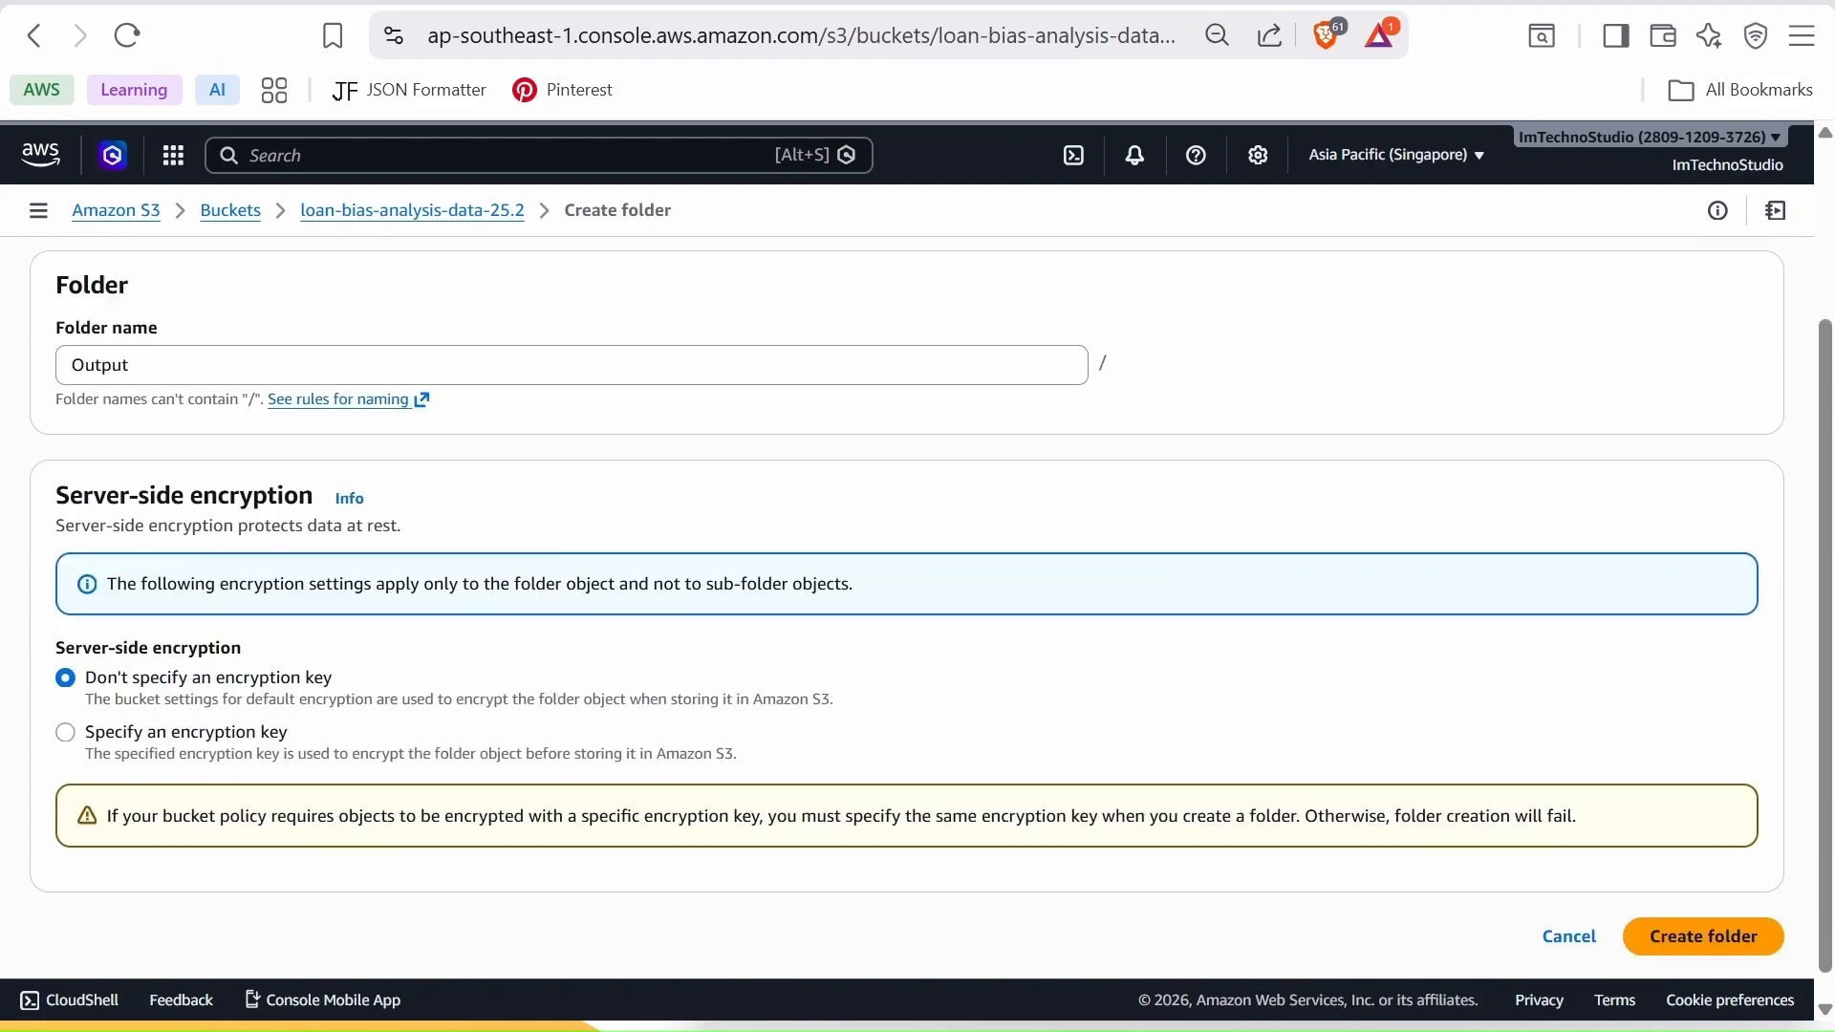
click(1696, 917)
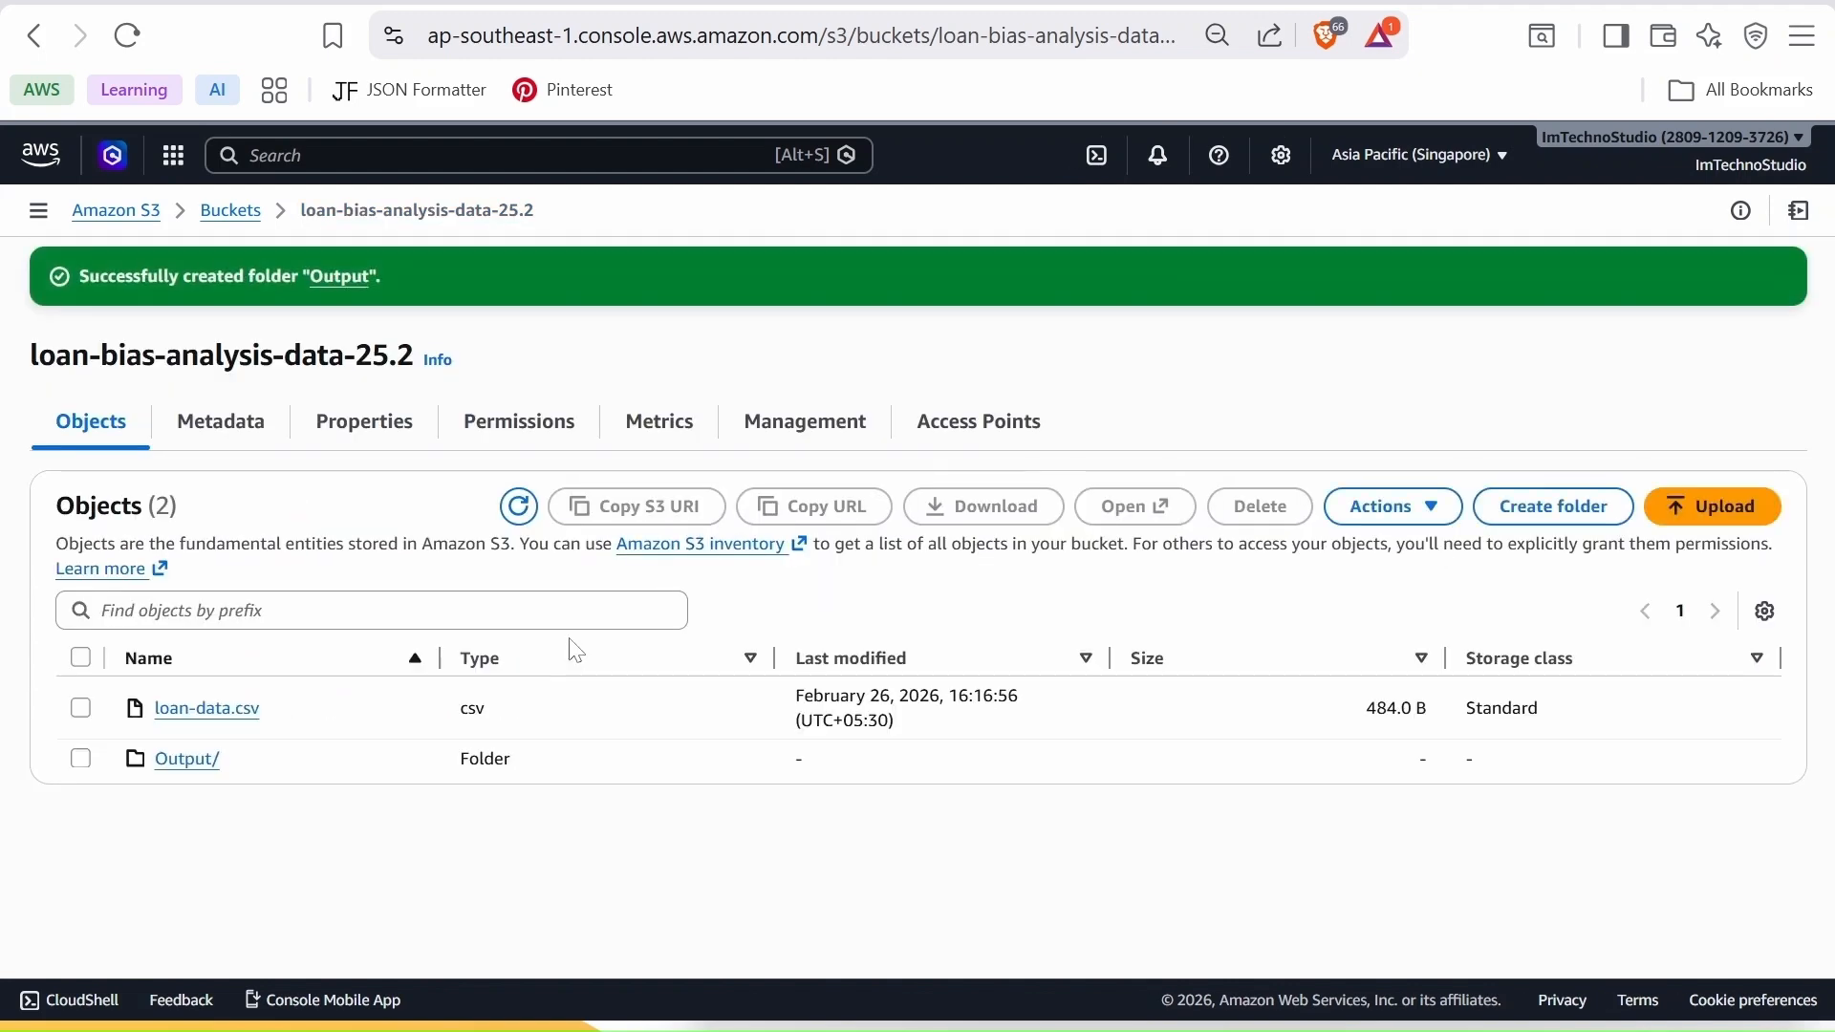
Copy the Output folder's S3 URI and set s3_output_path in the notebook to "s3://loan-bias-analysis-data-25.2/Output", without the trailing slash
click(188, 761)
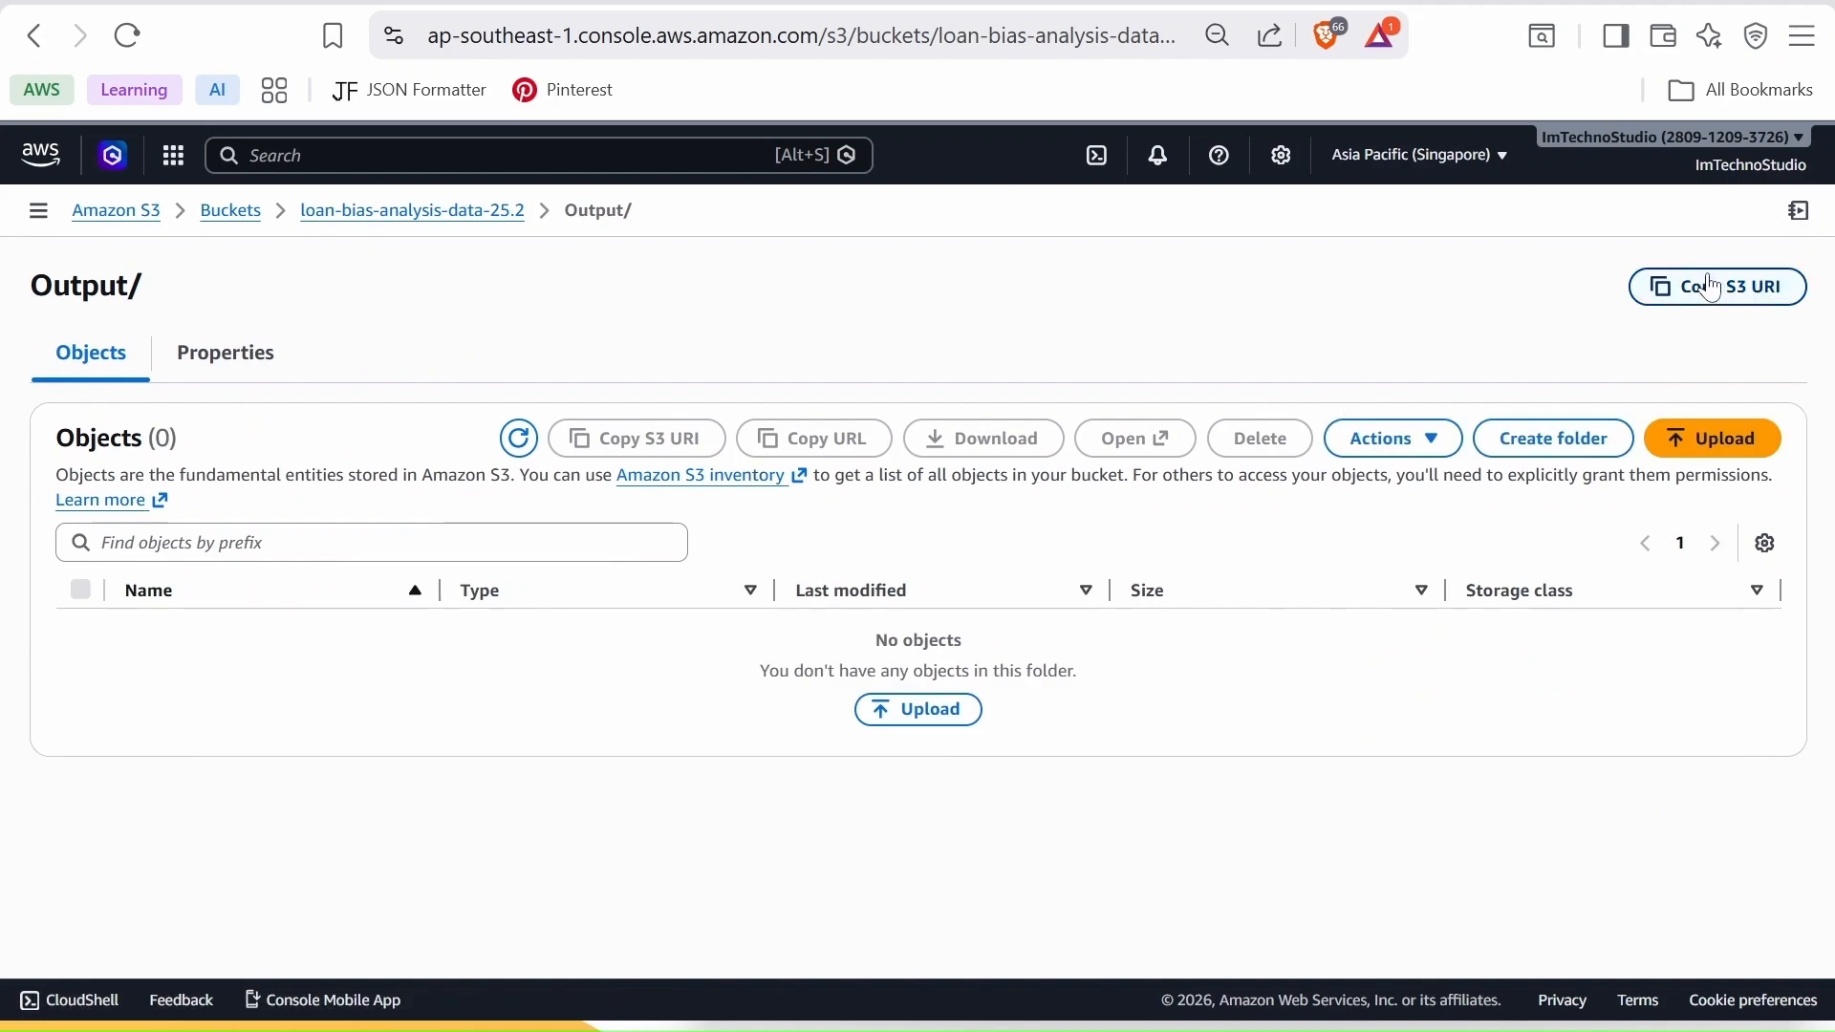
click(1698, 318)
click(1698, 318)
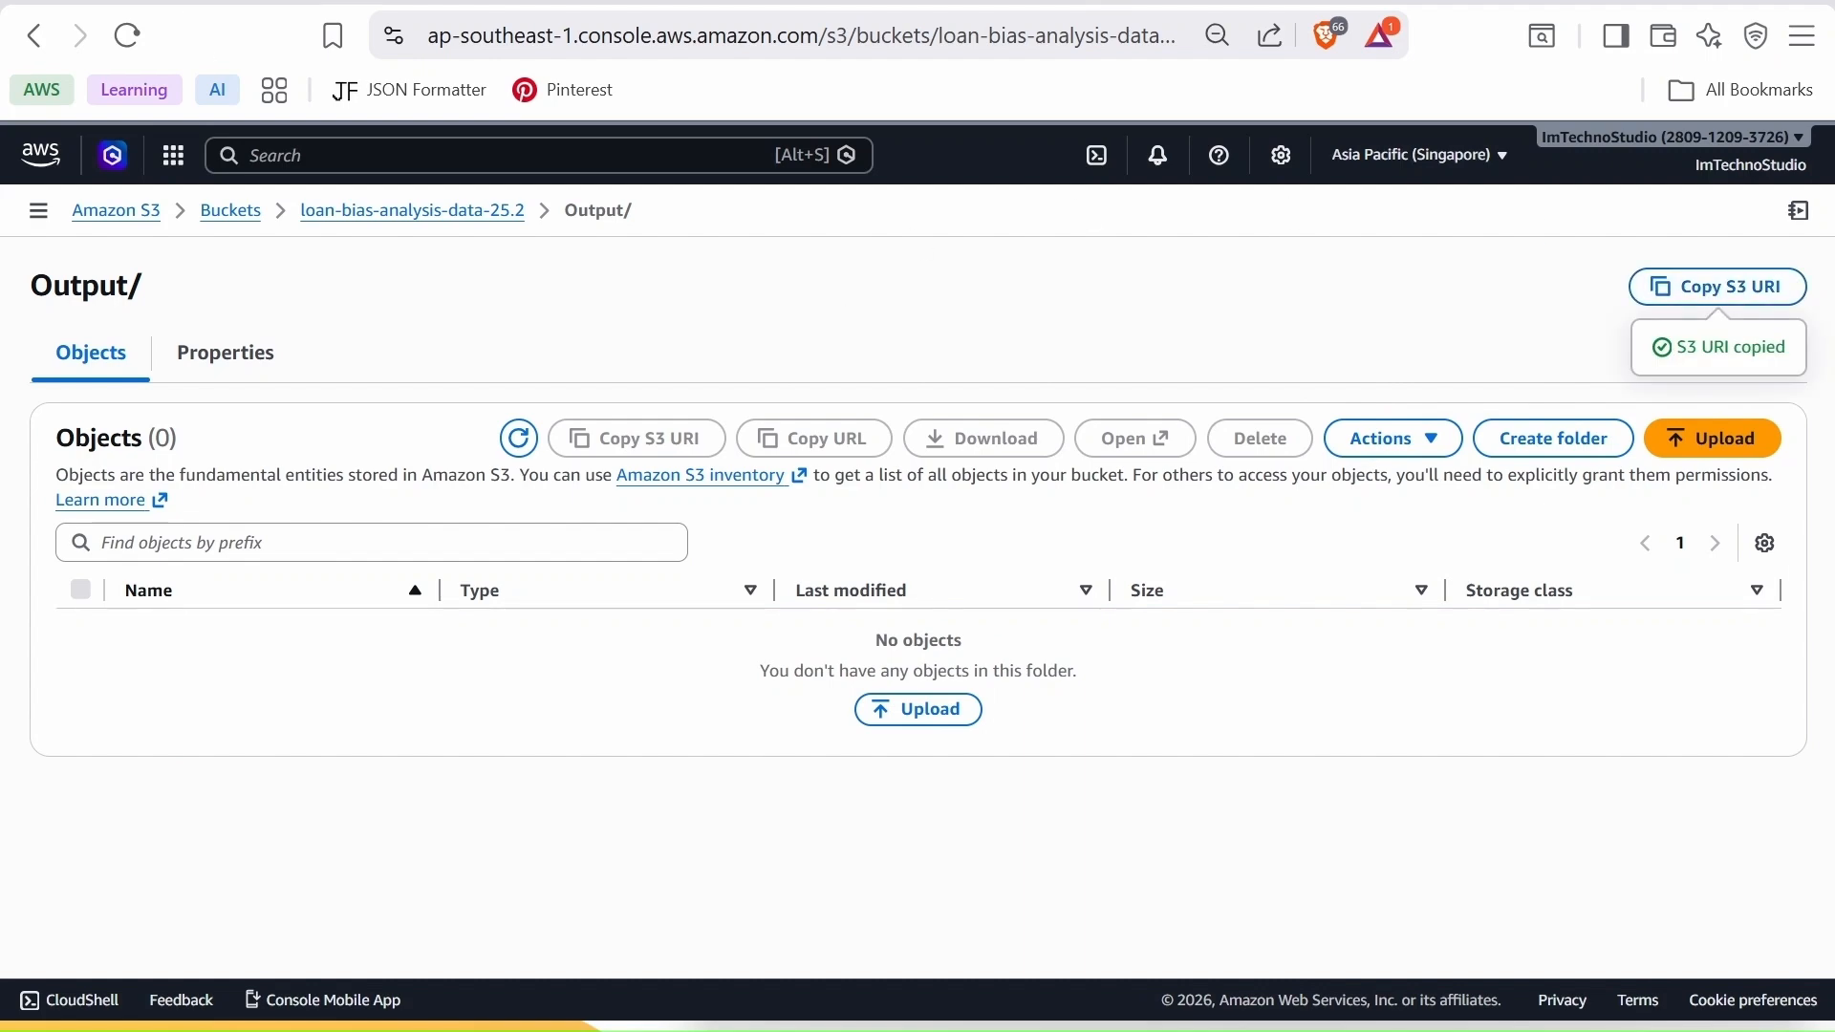
click(949, 3)
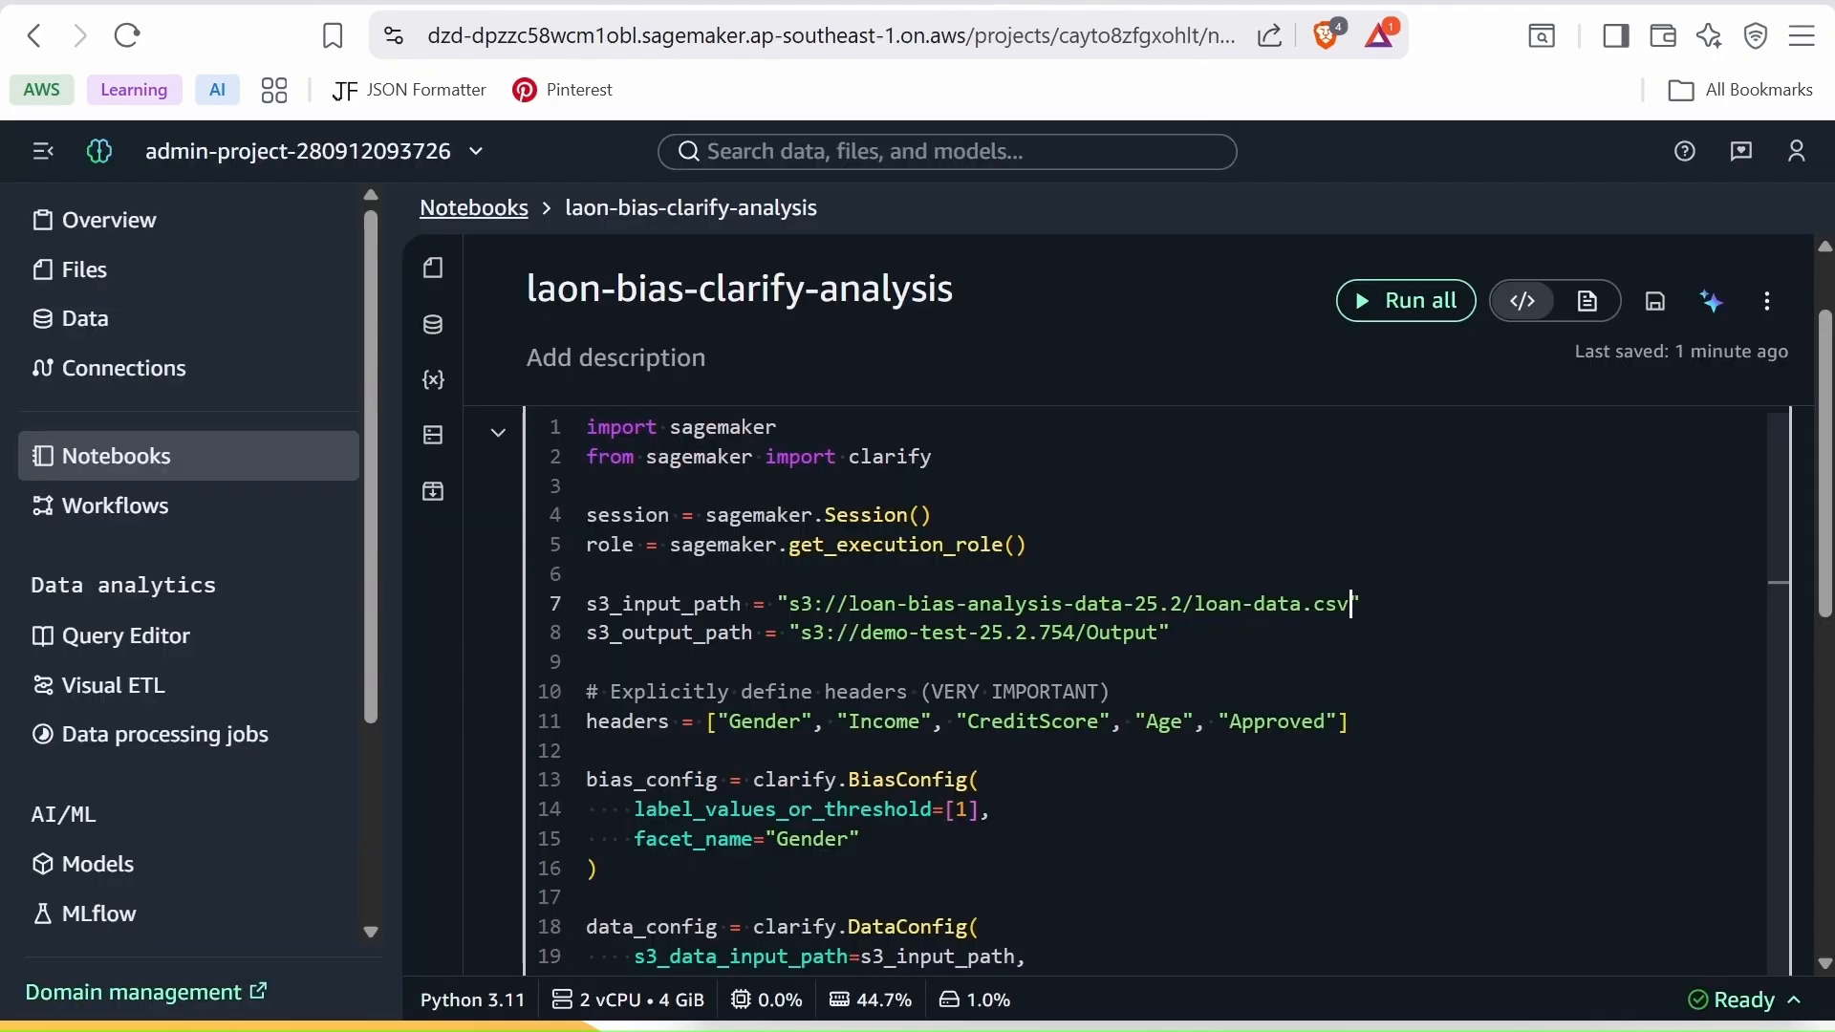
drag(802, 632, 1162, 633)
key(BackSpace)
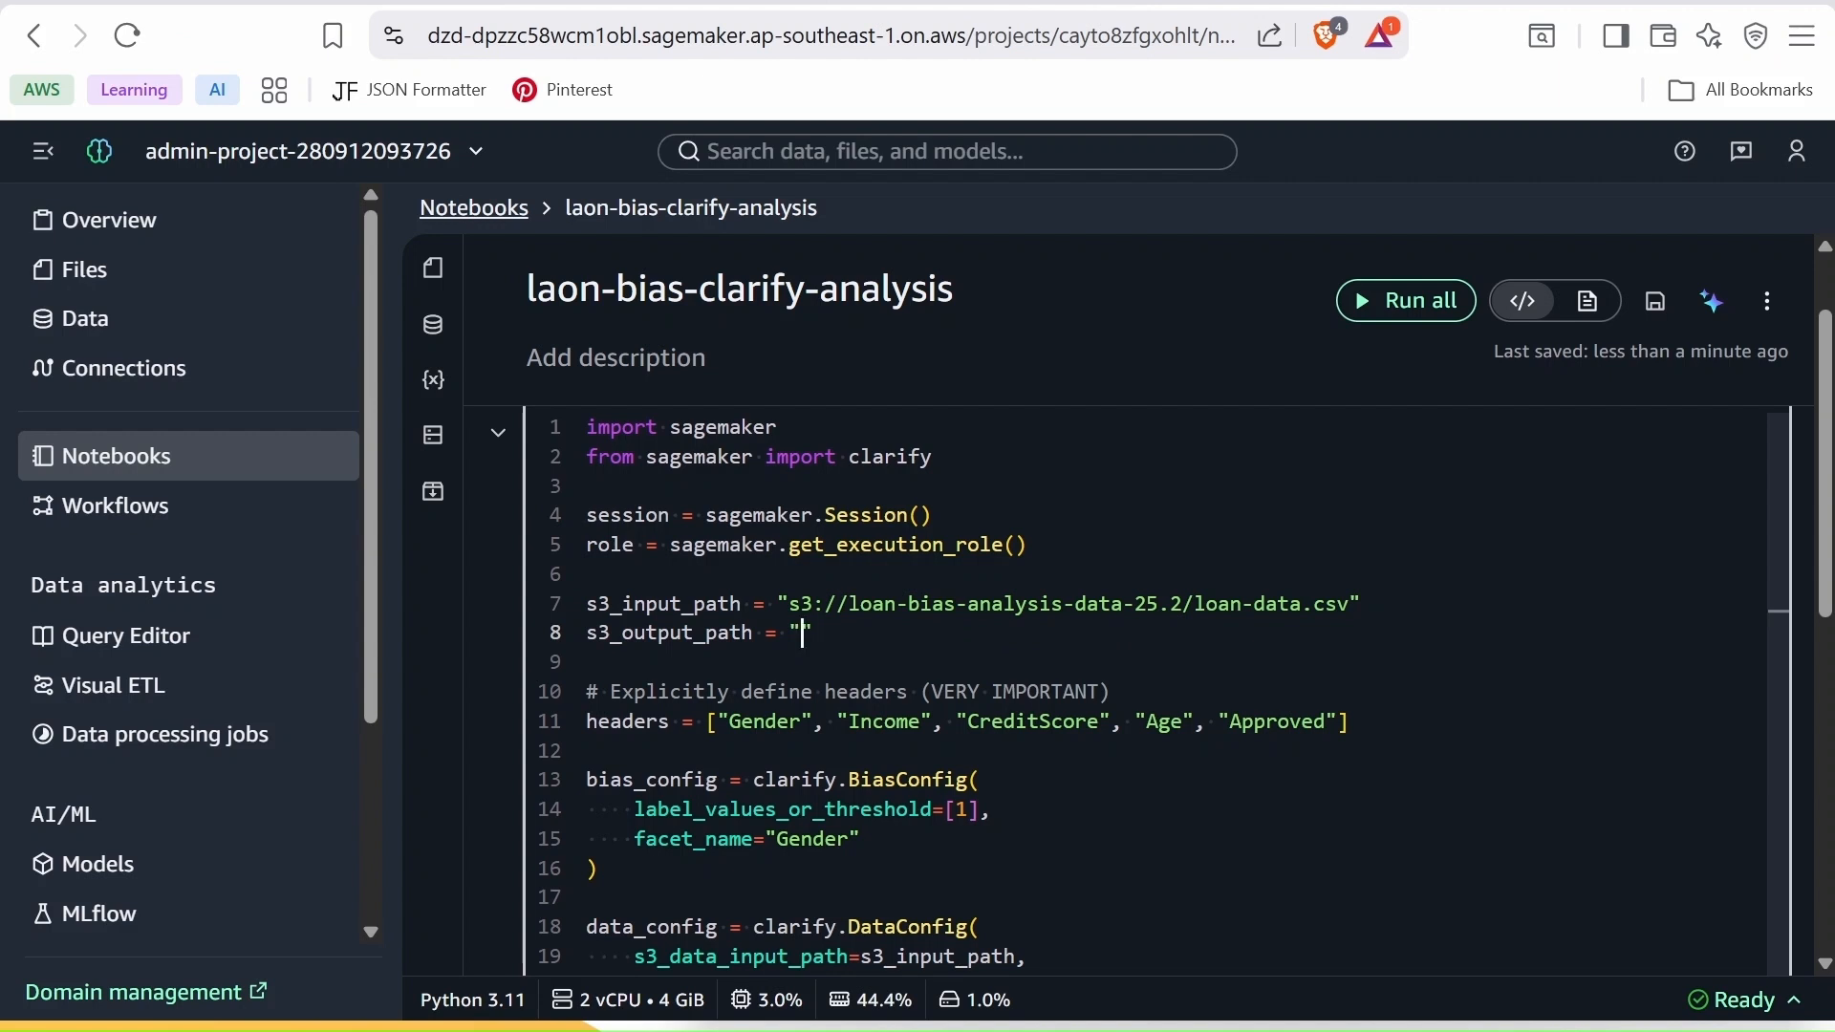
key(ctrl+v)
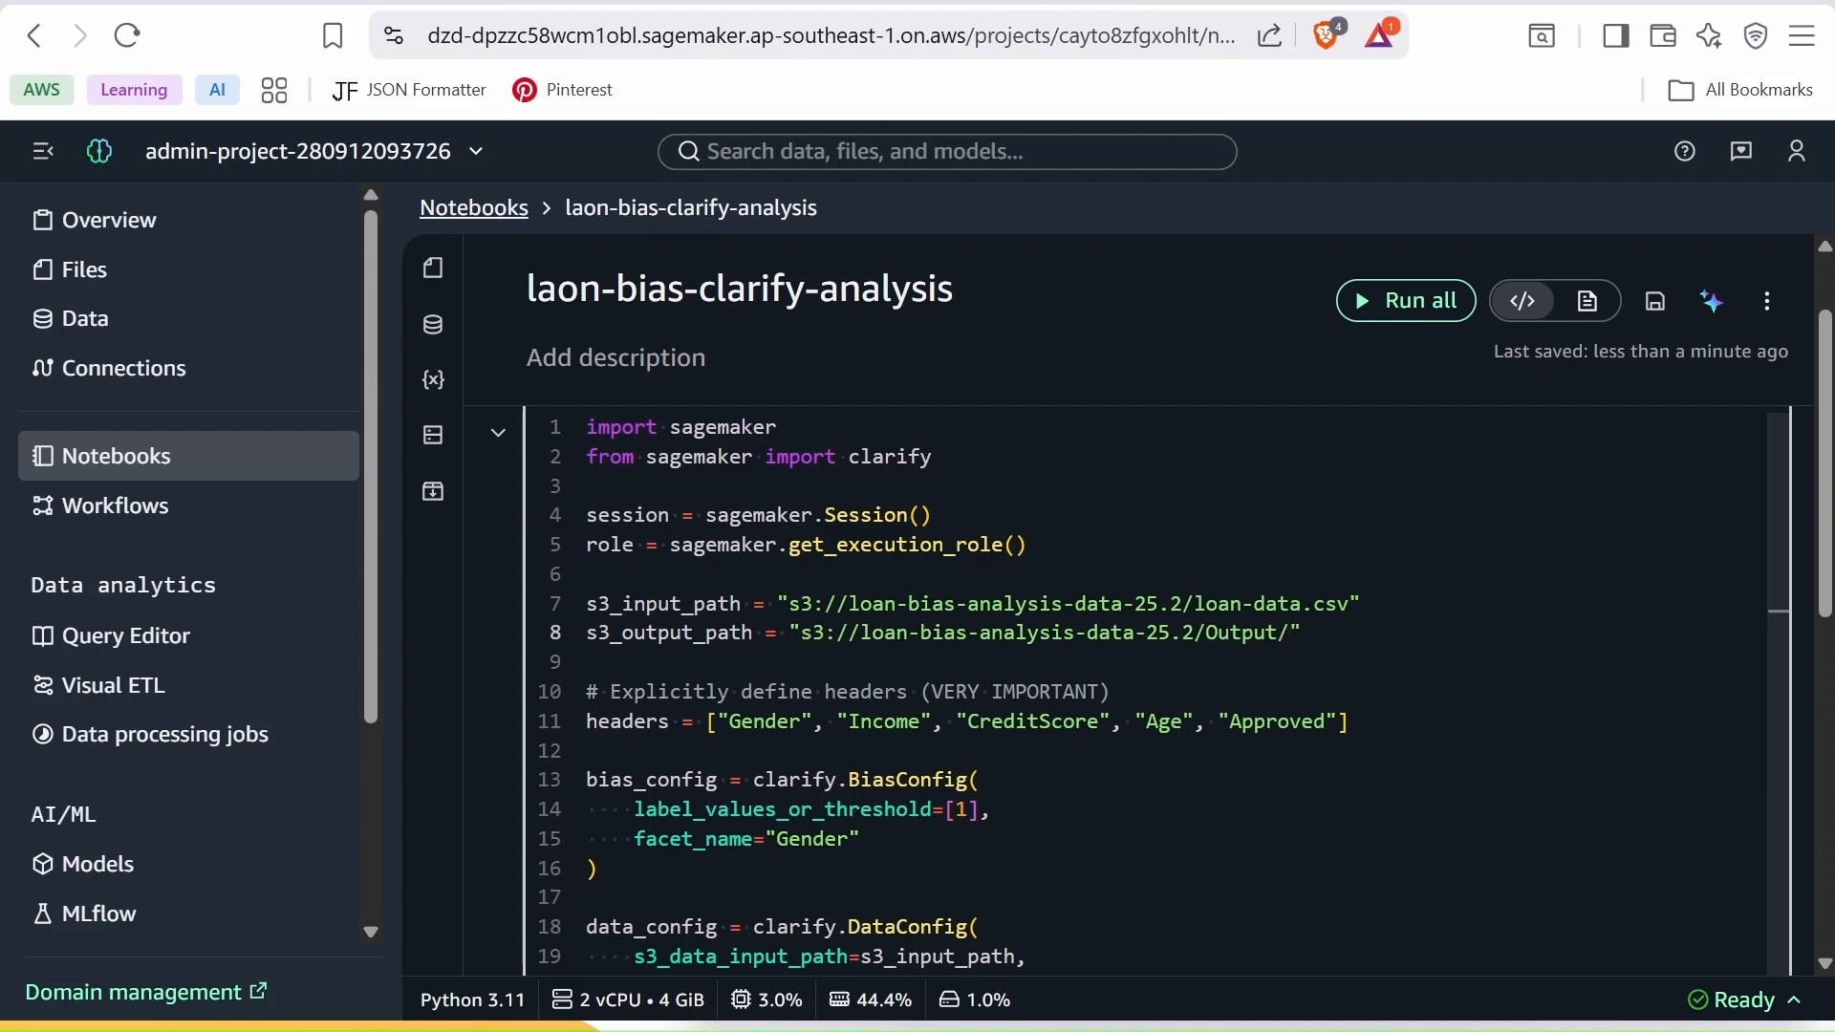
key(BackSpace)
key(shift+Tab)
key(Escape)
Review the headers list and the bias_config and data_config definitions in the notebook script
scroll(1385, 479, down, 3)
drag(1370, 467, 1392, 460)
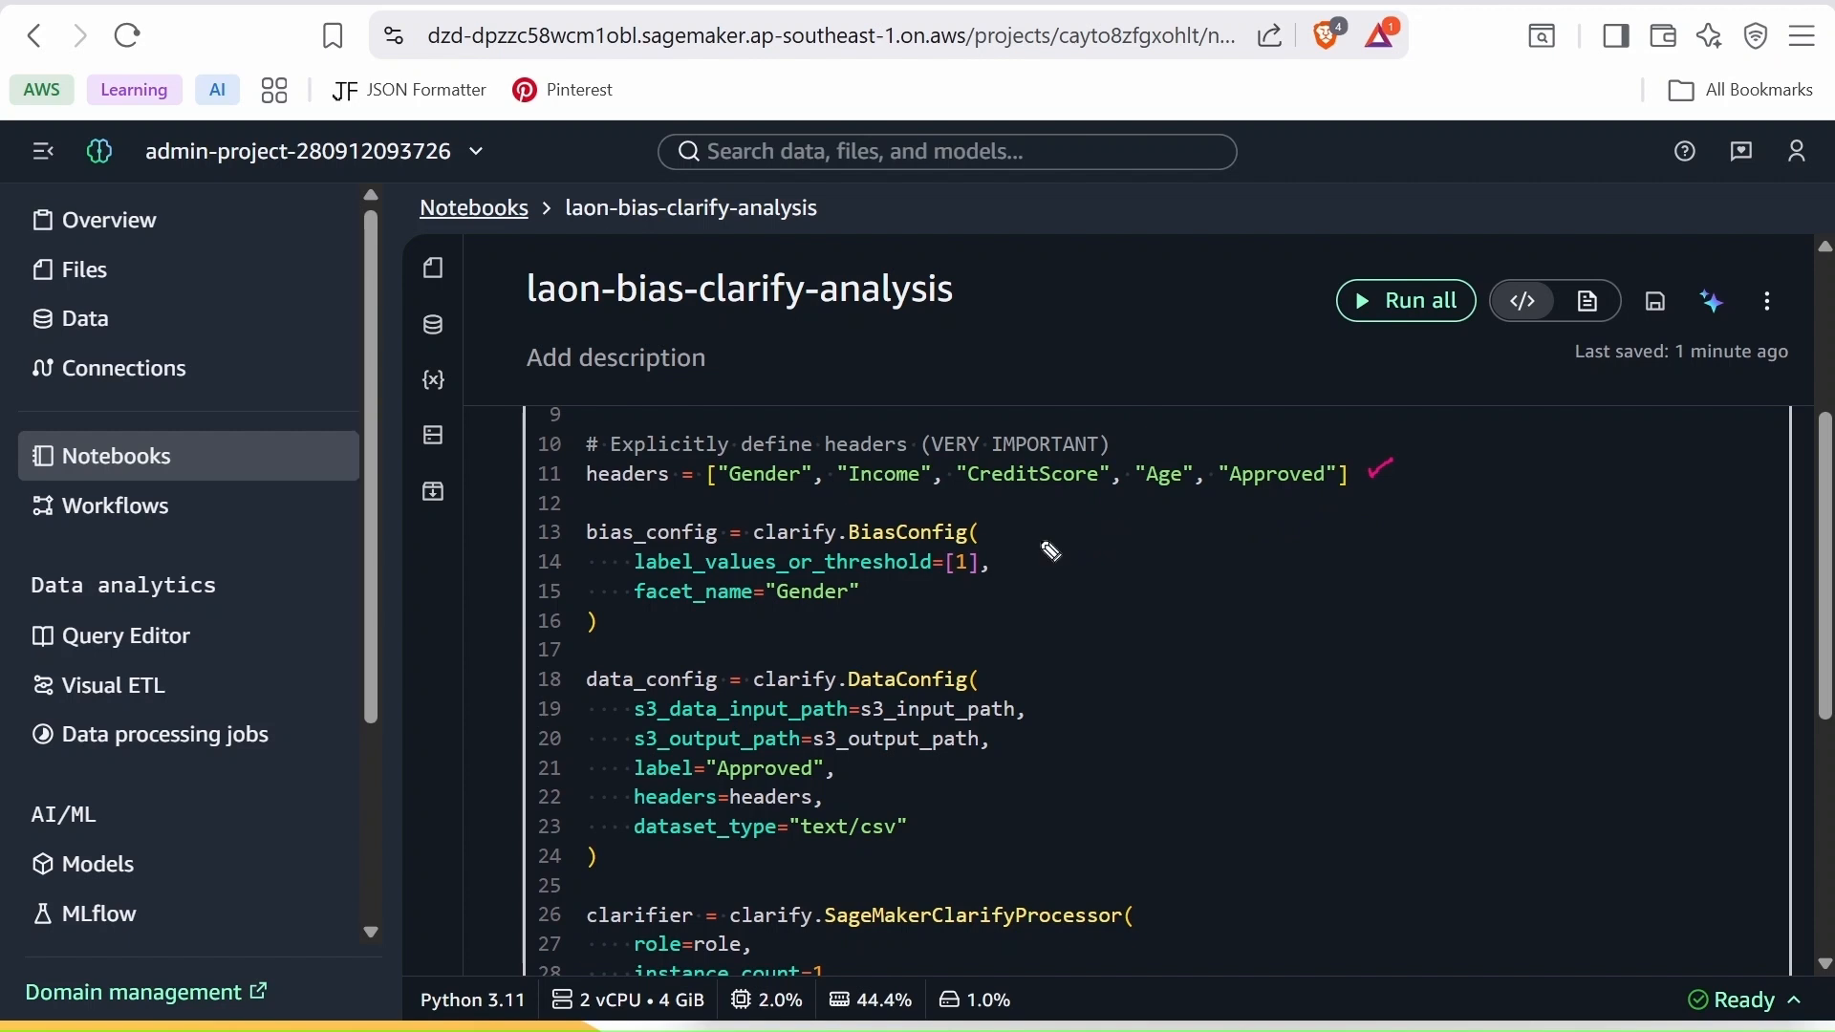
drag(1046, 521, 1034, 623)
drag(959, 585, 968, 583)
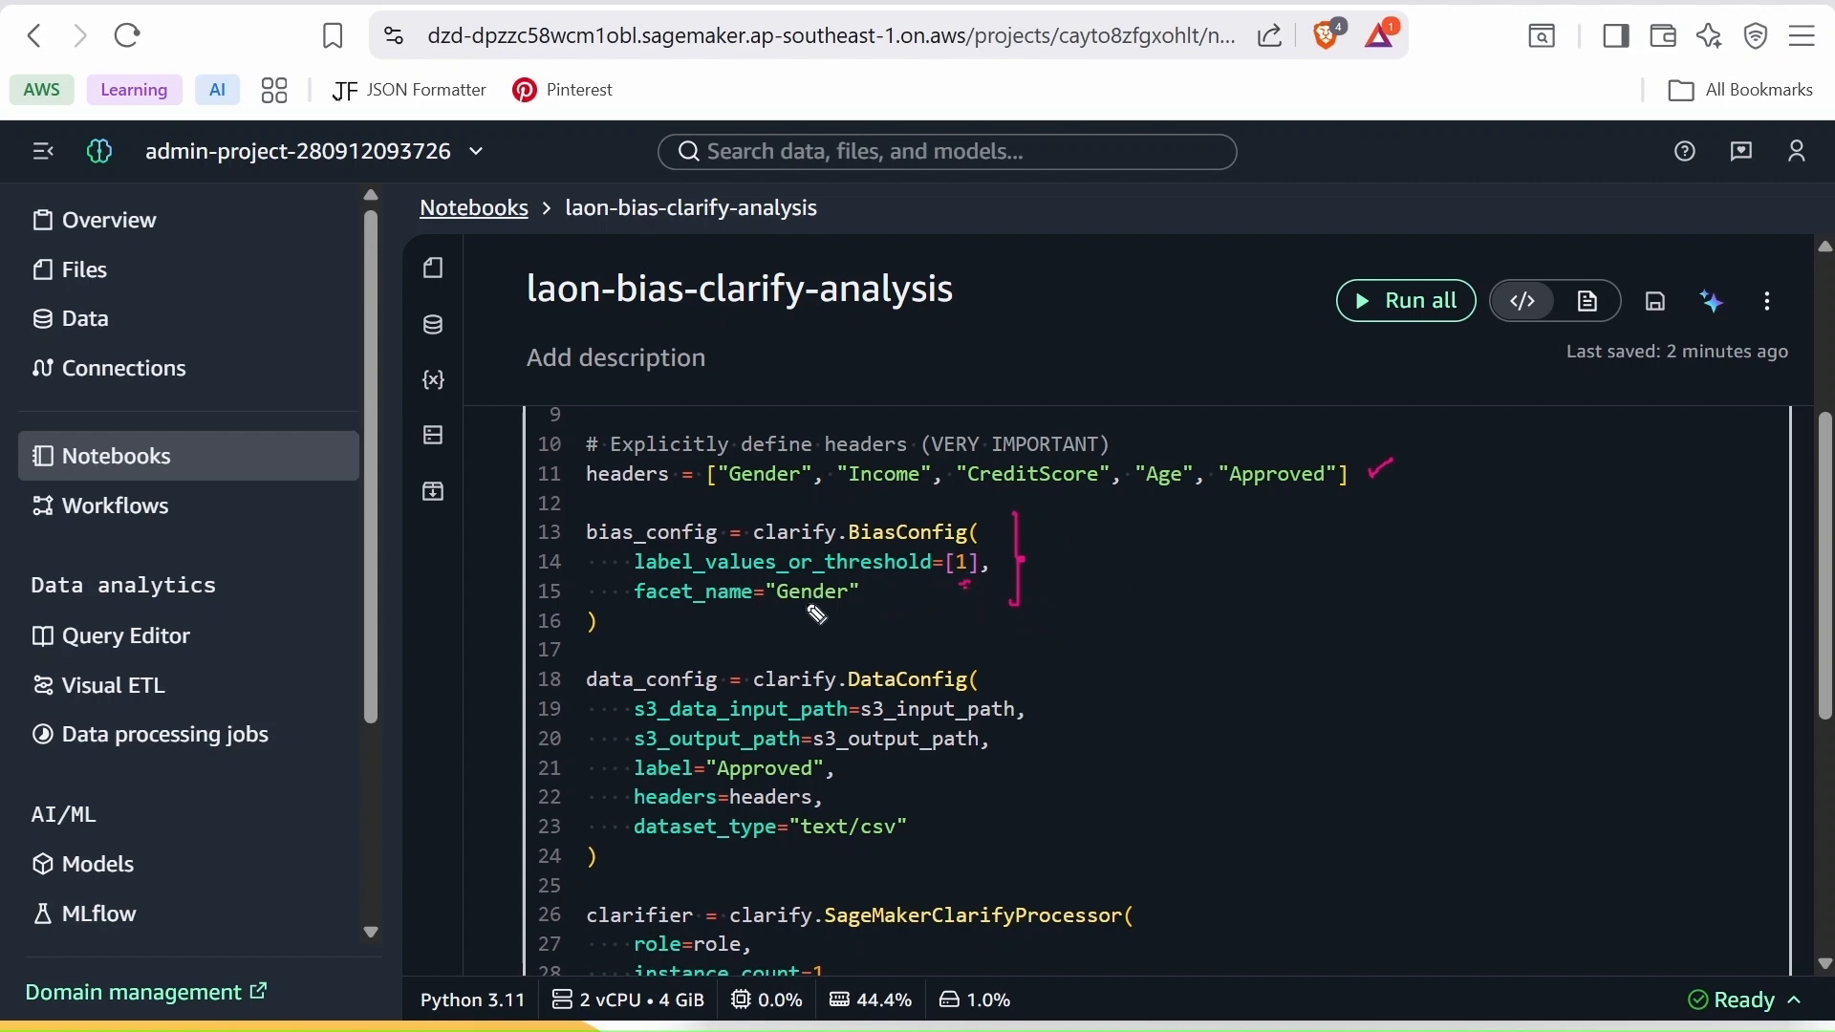
drag(780, 606, 793, 604)
drag(1051, 661, 1049, 793)
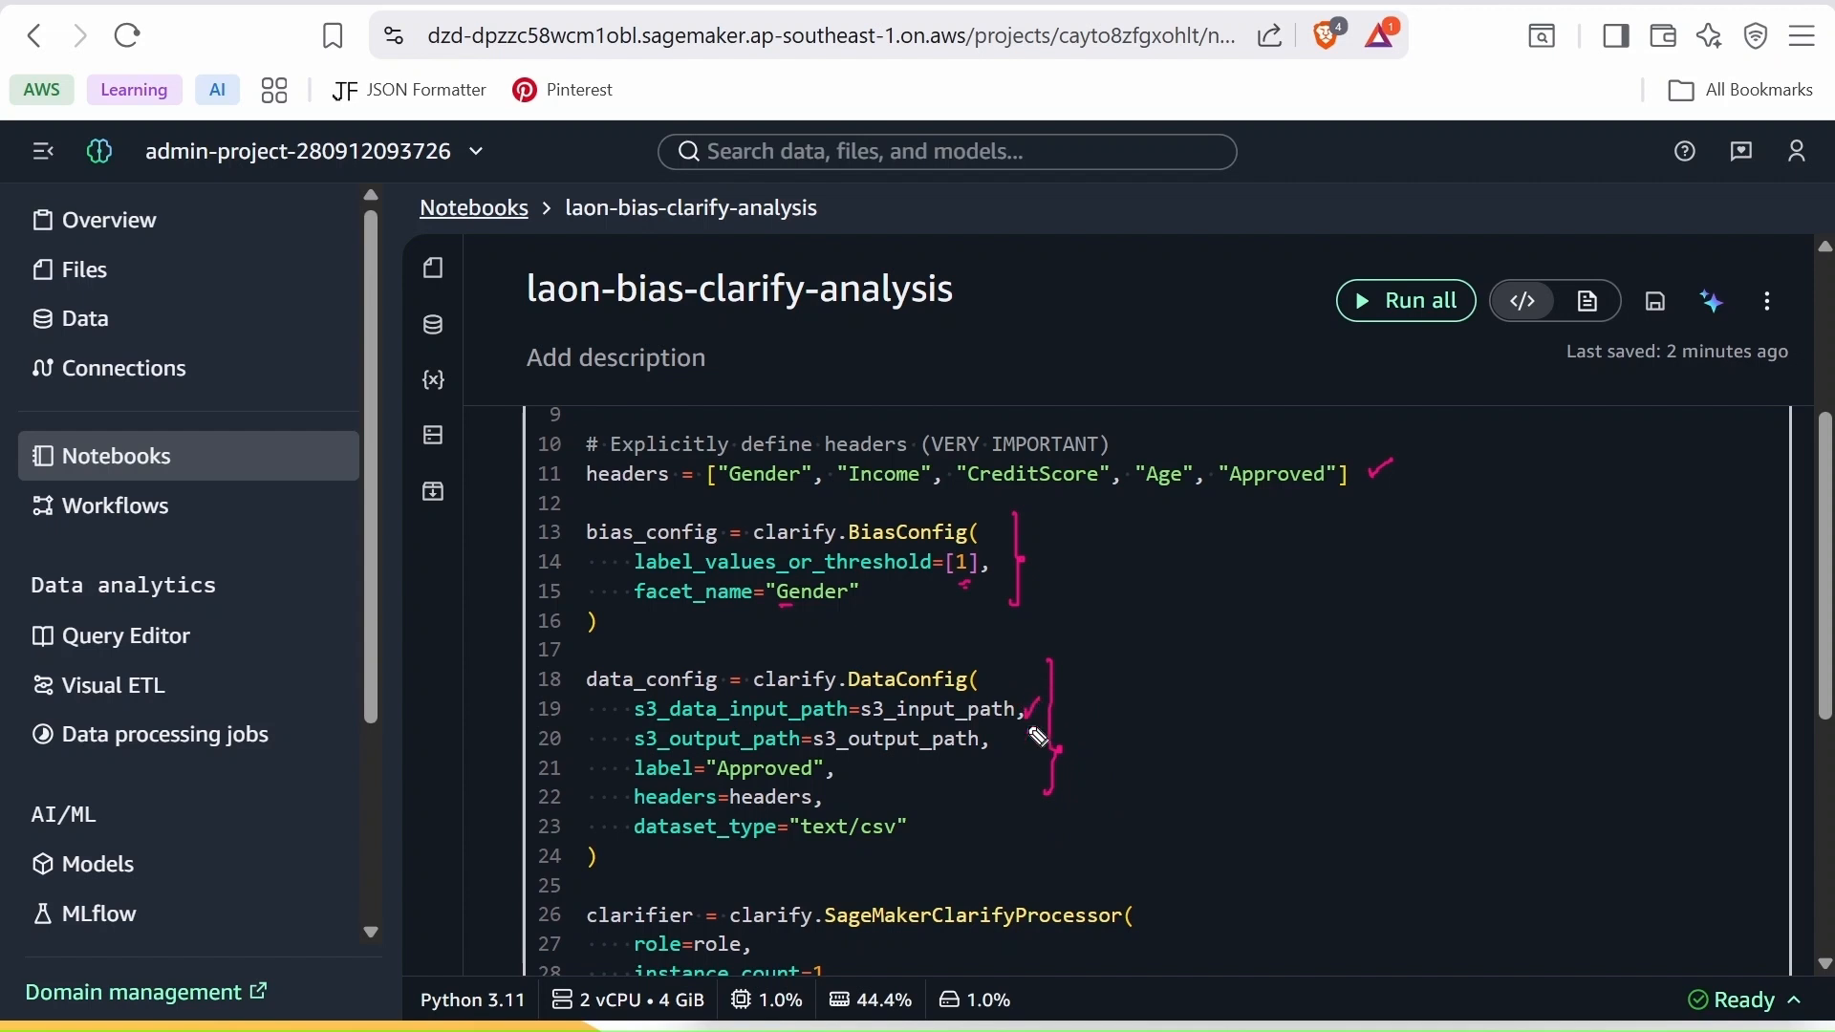
mouse_move(1002, 746)
mouse_down()
mouse_move(1010, 762)
mouse_move(1021, 743)
mouse_up()
drag(857, 771, 873, 762)
drag(918, 822, 941, 812)
mouse_move(604, 719)
mouse_down()
mouse_move(730, 679)
mouse_move(612, 699)
mouse_up()
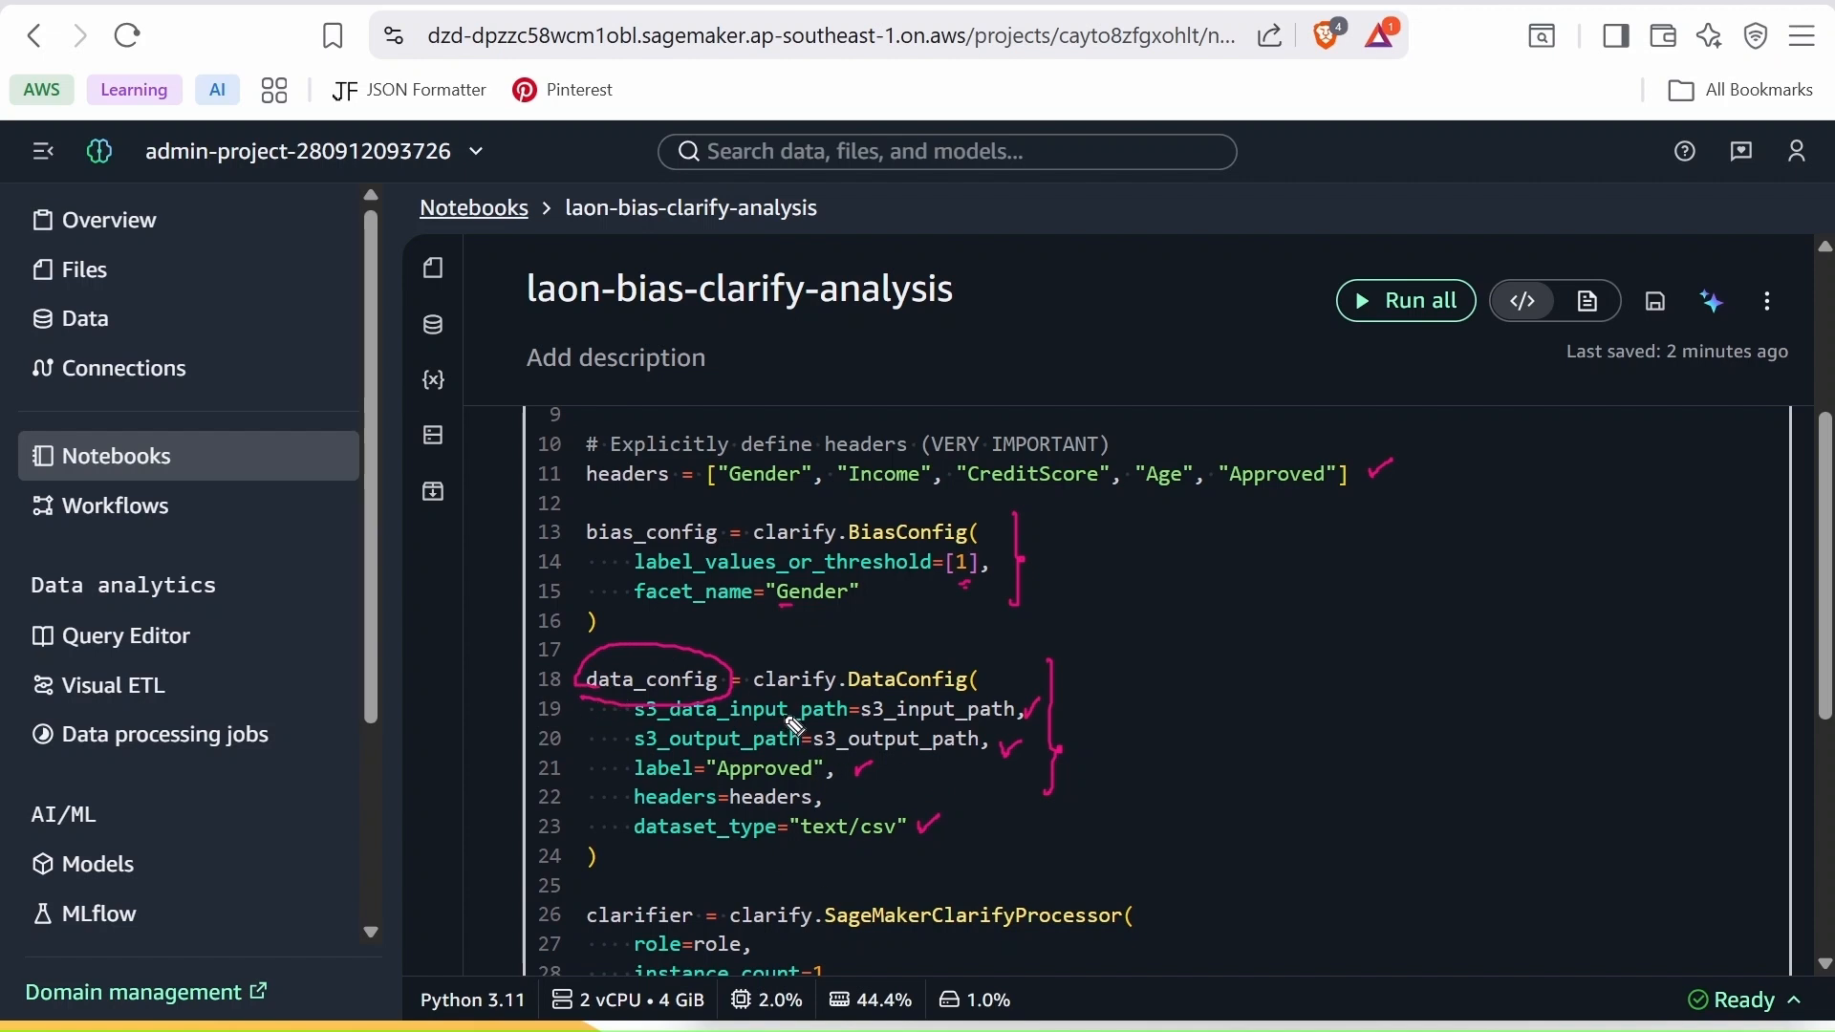
Examine the SageMakerClarifyProcessor settings, the run_pre_training_bias call and the closing print statement in the script
scroll(956, 621, down, 5)
drag(1148, 494, 1153, 571)
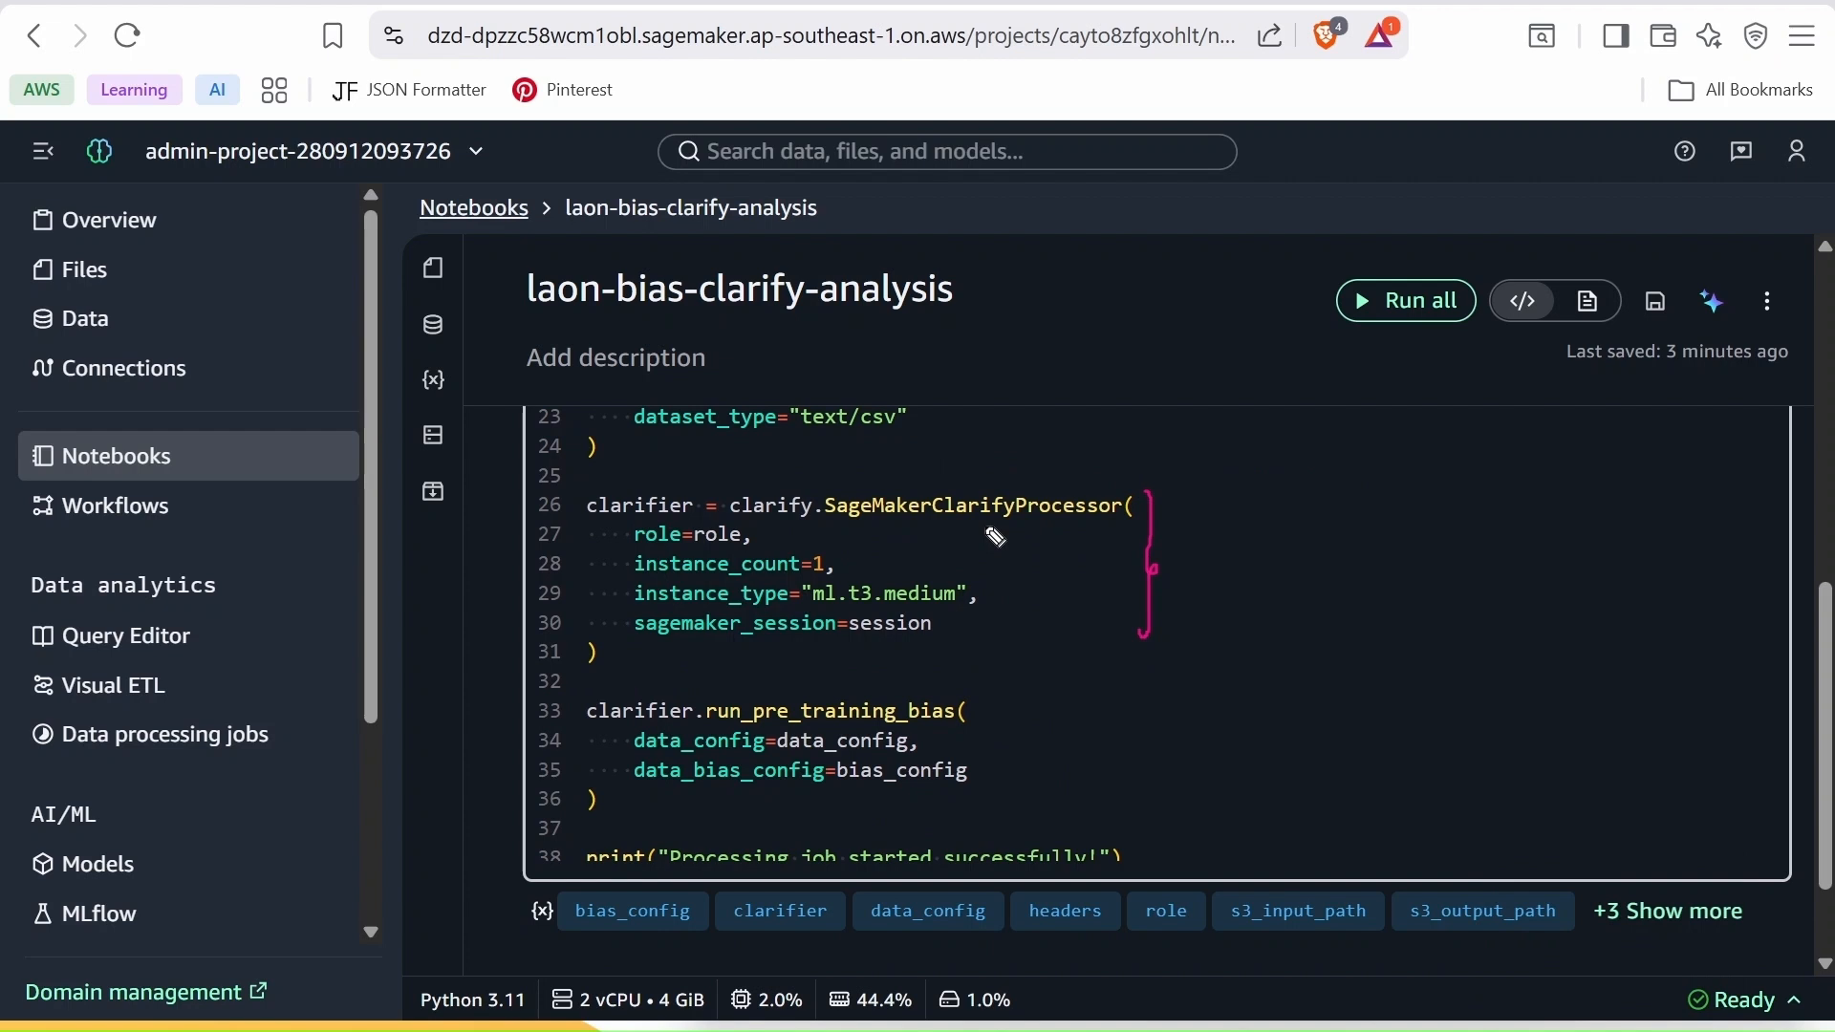
drag(983, 597, 1006, 588)
drag(1002, 698, 996, 782)
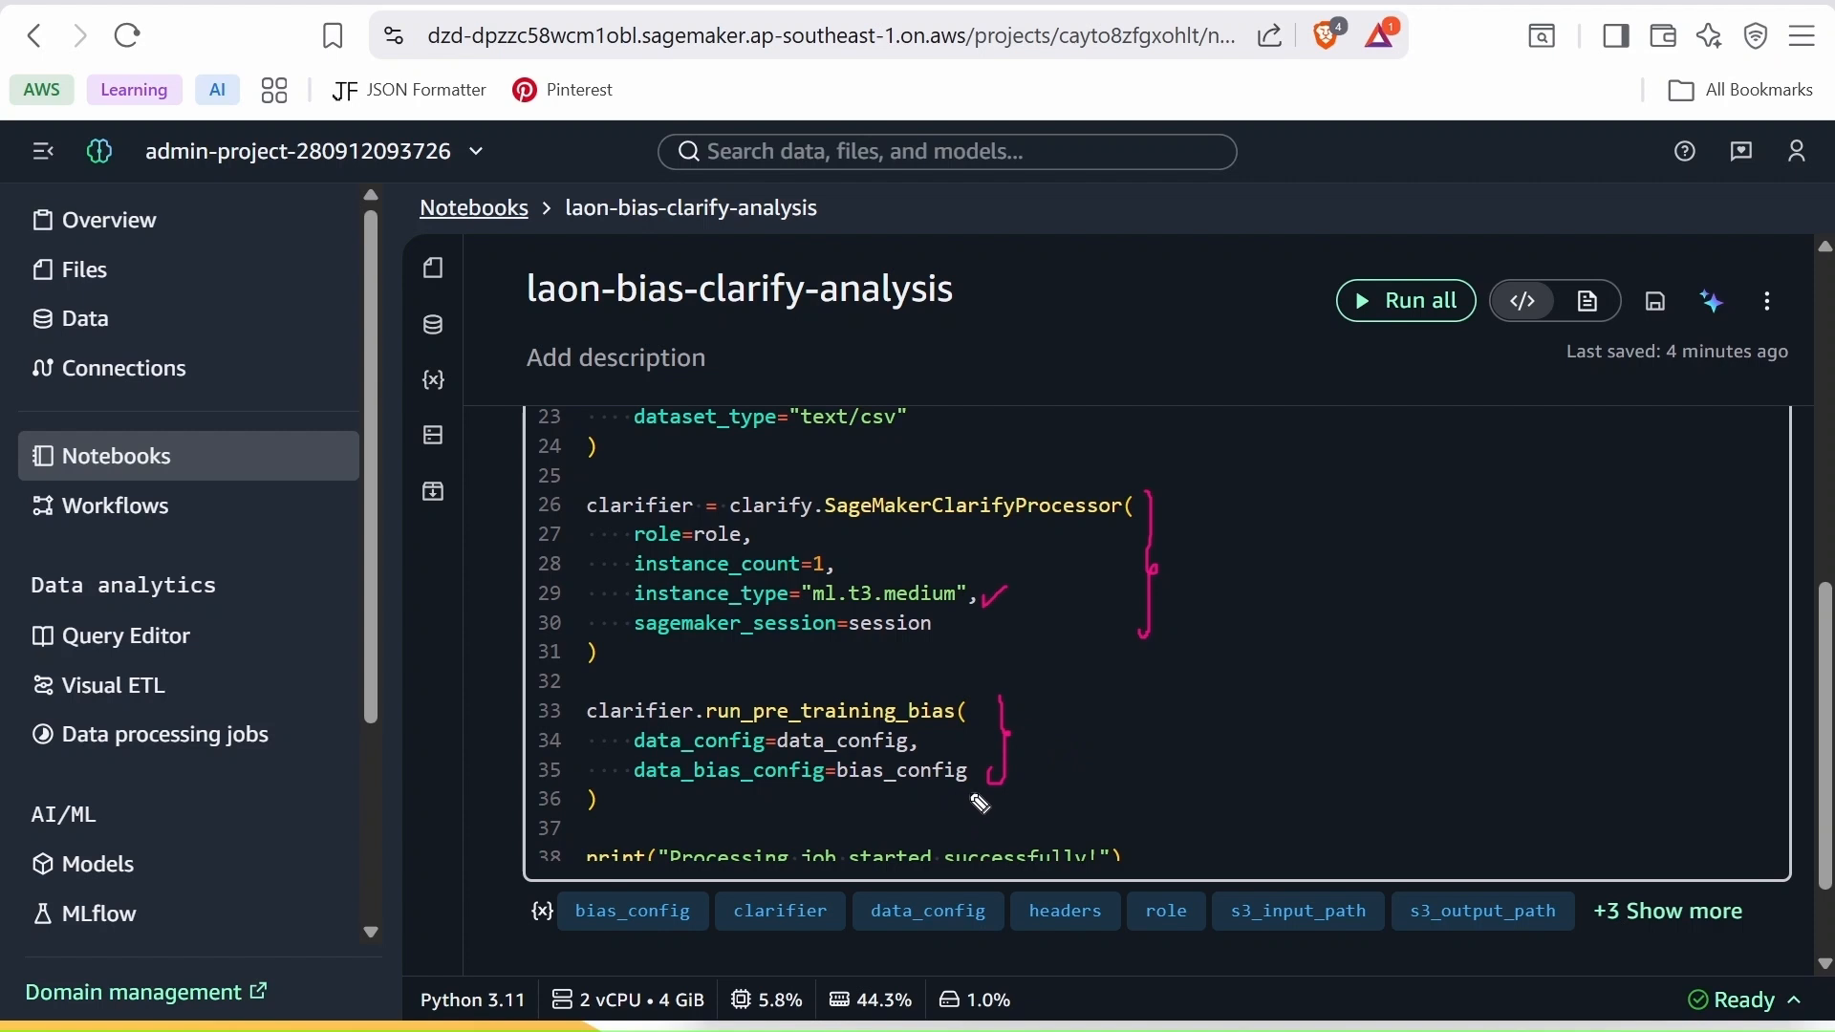
key(Escape)
scroll(979, 803, down, 1)
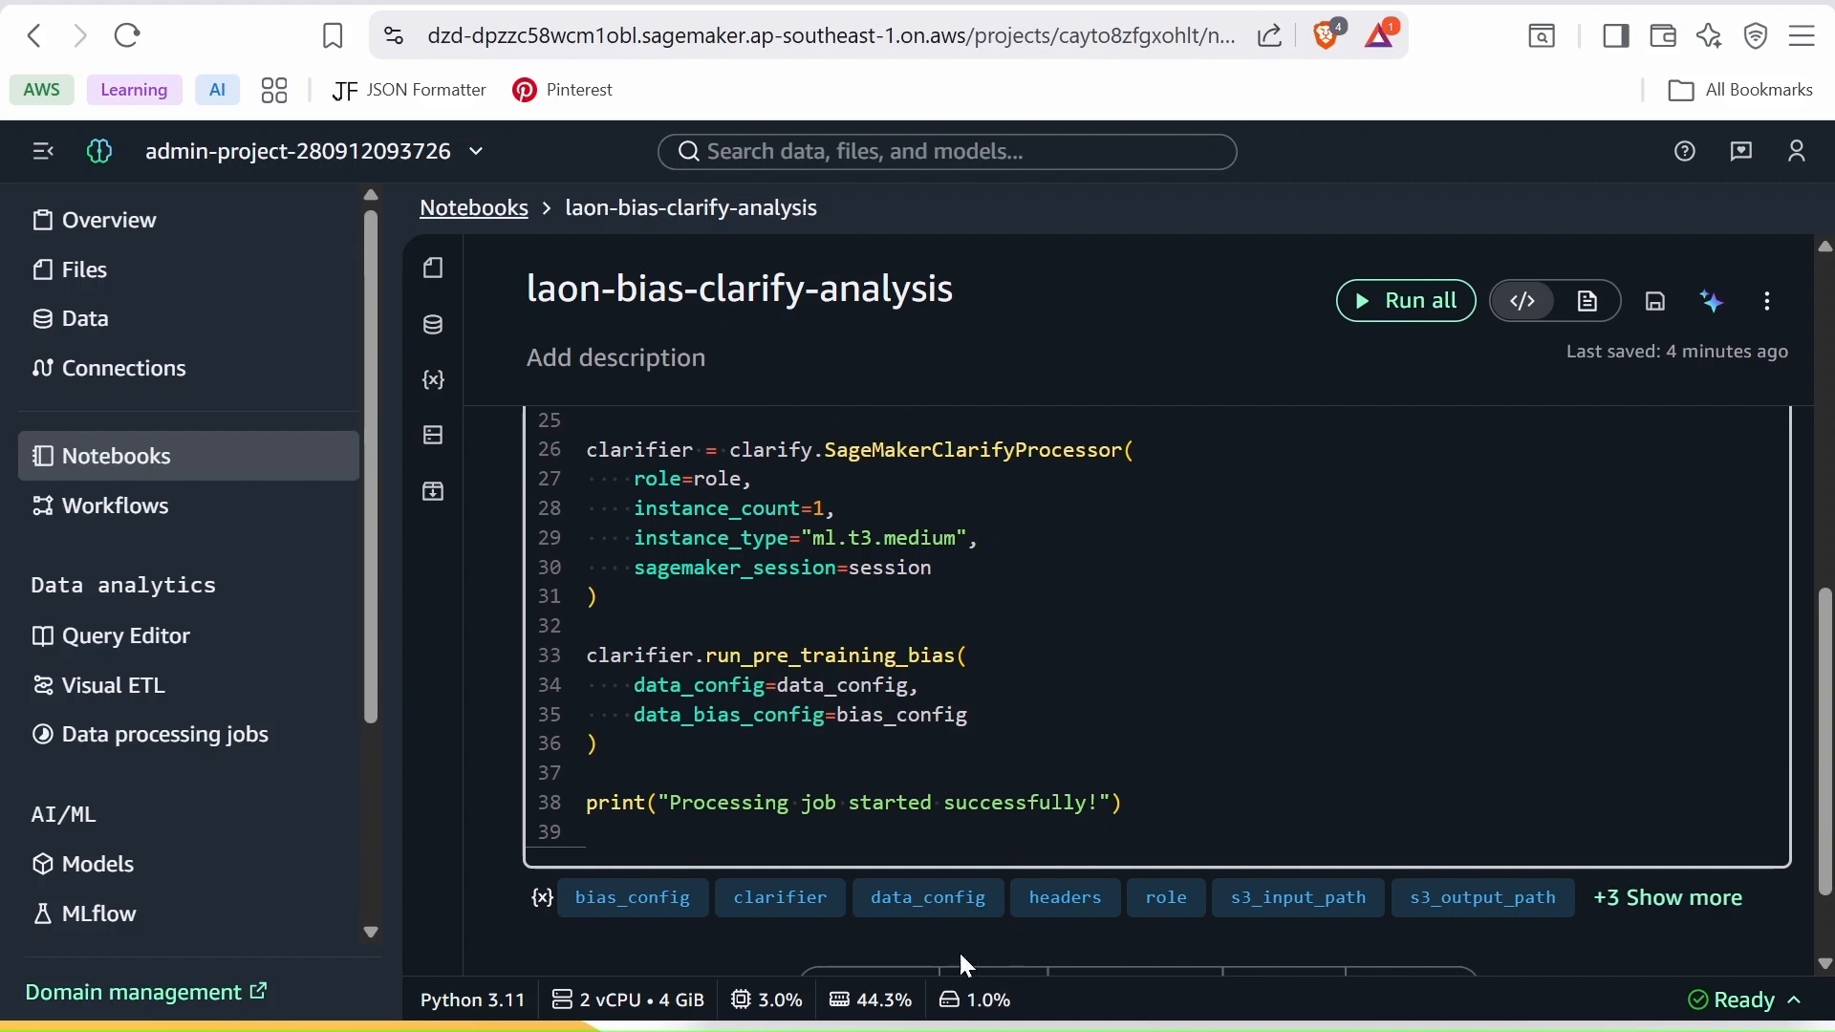
drag(677, 802, 1077, 803)
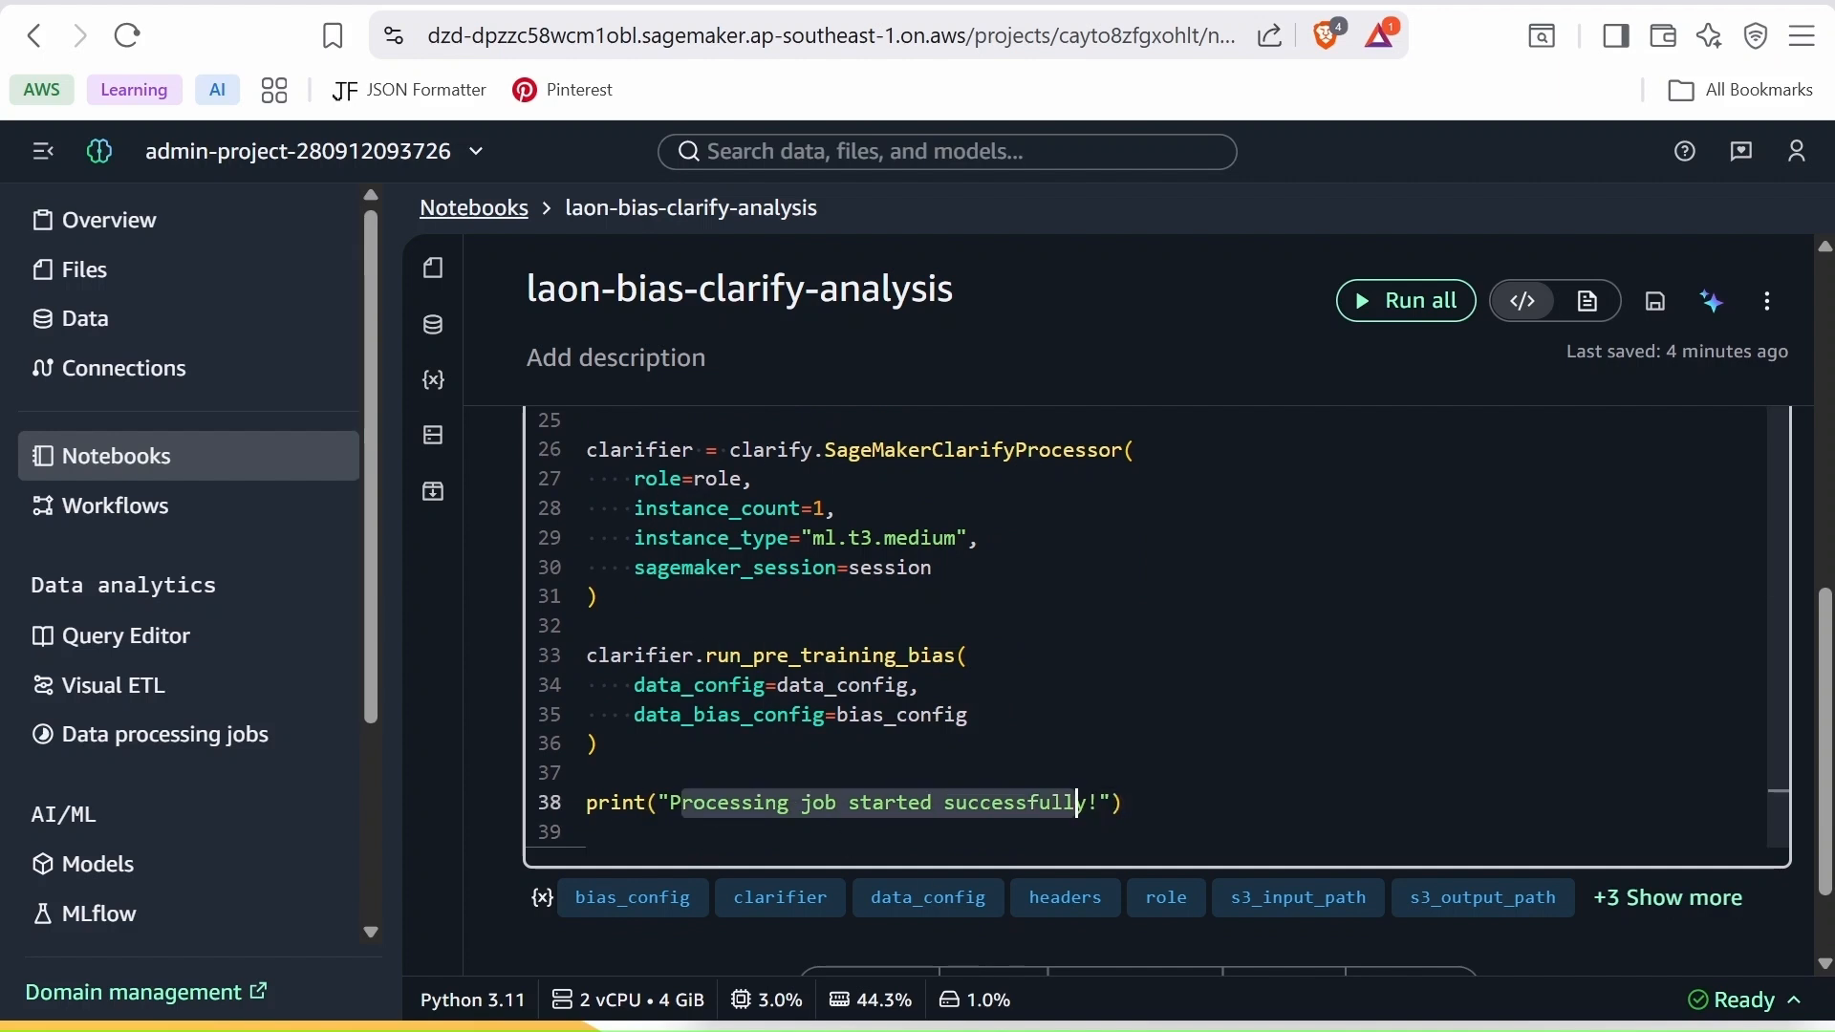
click(1124, 803)
Run the bias analysis code cell and bring its log output into view
scroll(1124, 803, up, 7)
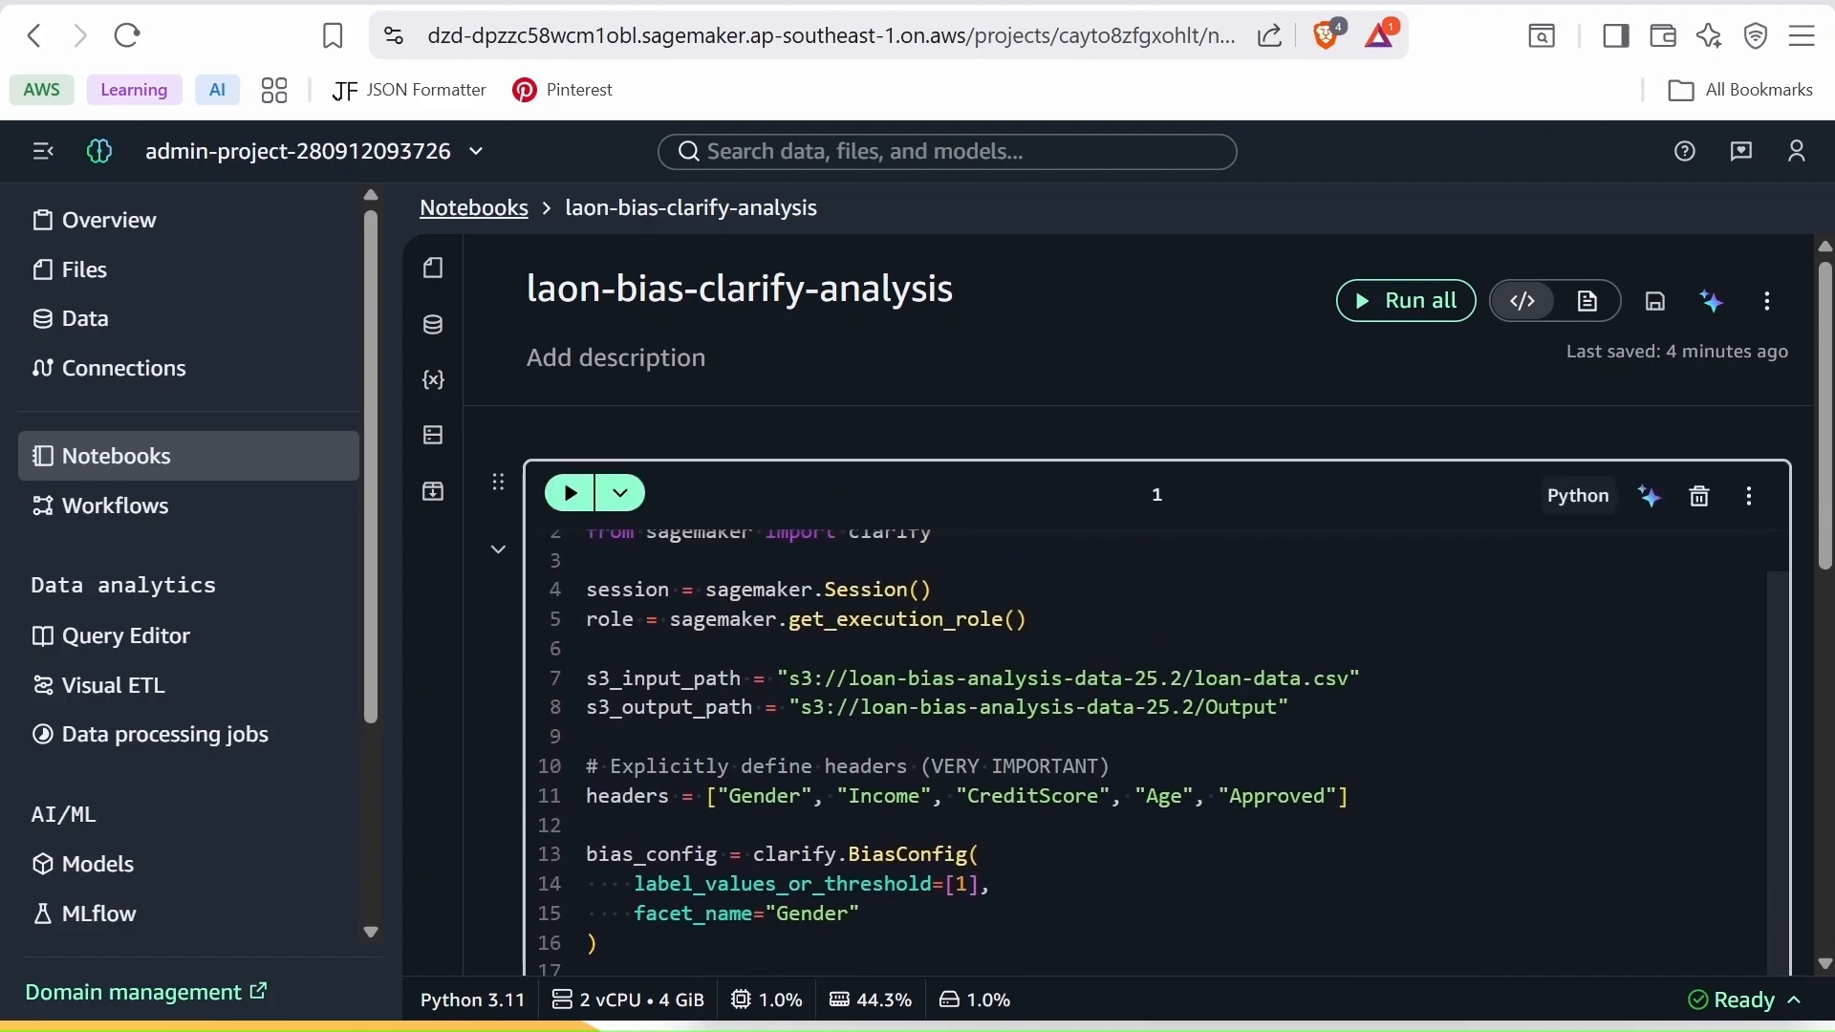
click(571, 494)
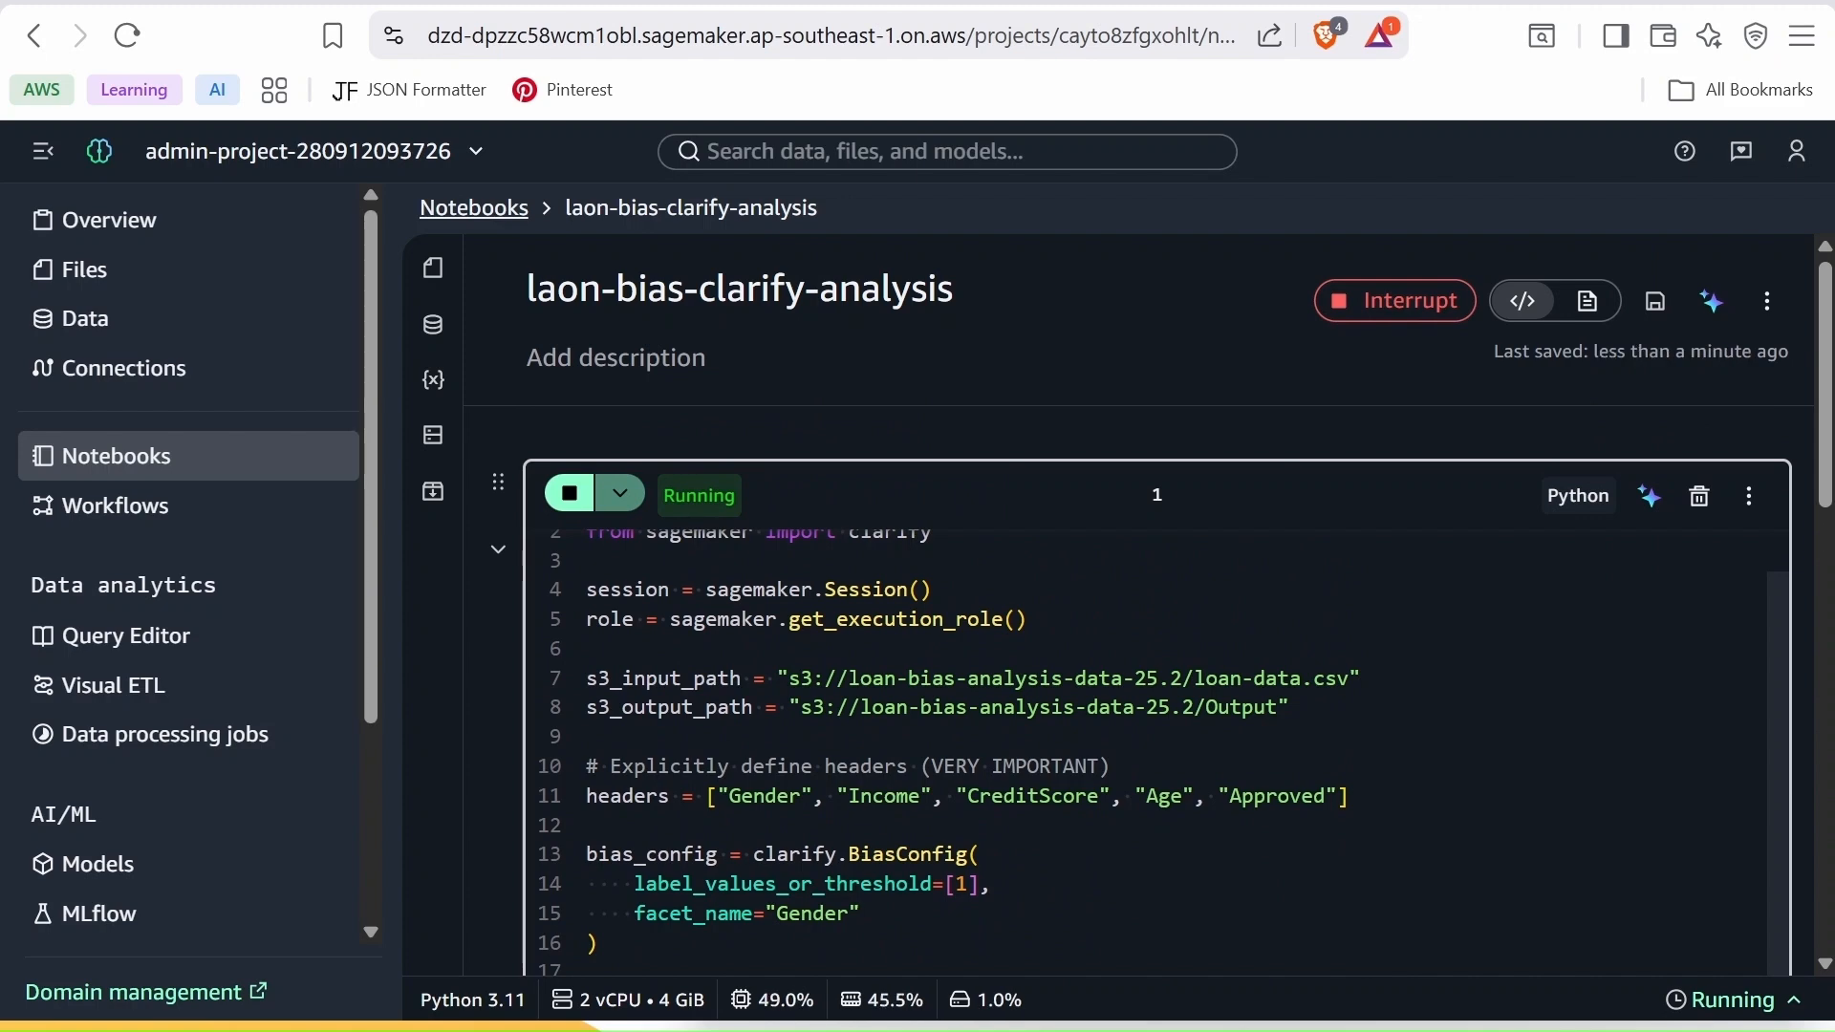
scroll(965, 808, down, 10)
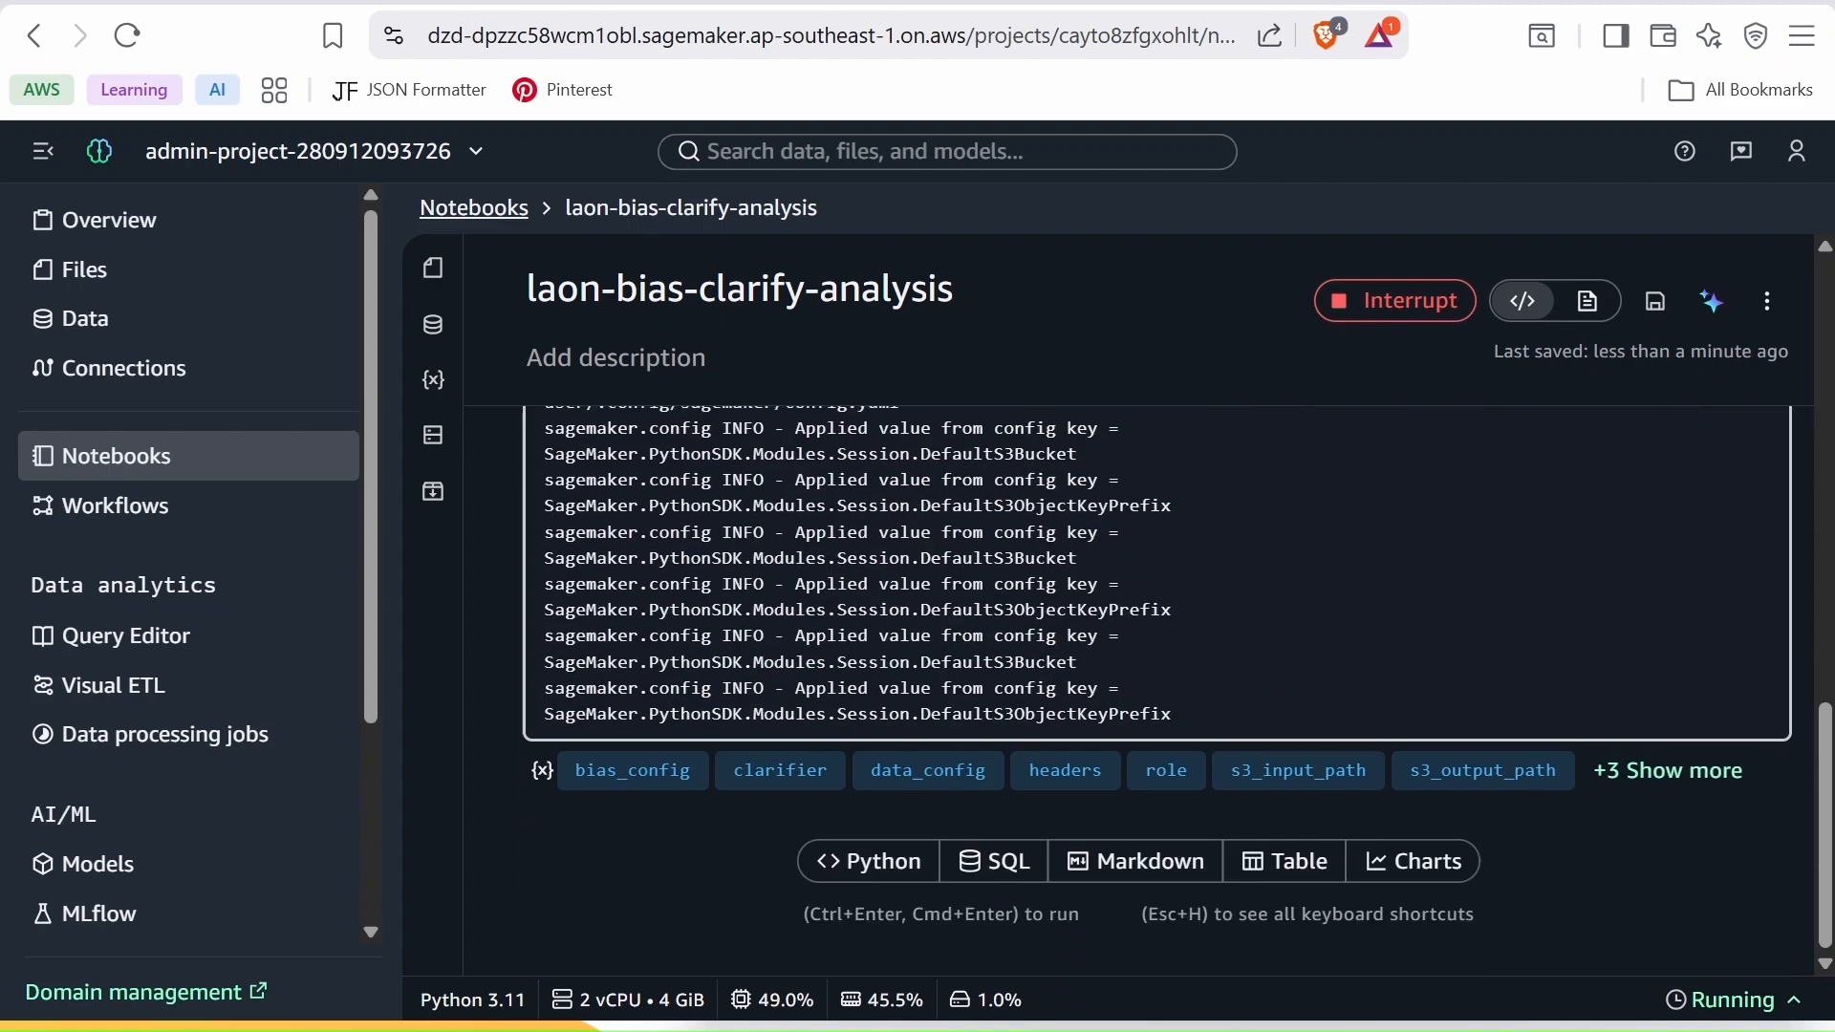
Monitor the running bias analysis cell's log output and recheck the run_pre_training_bias call above it
scroll(965, 808, up, 2)
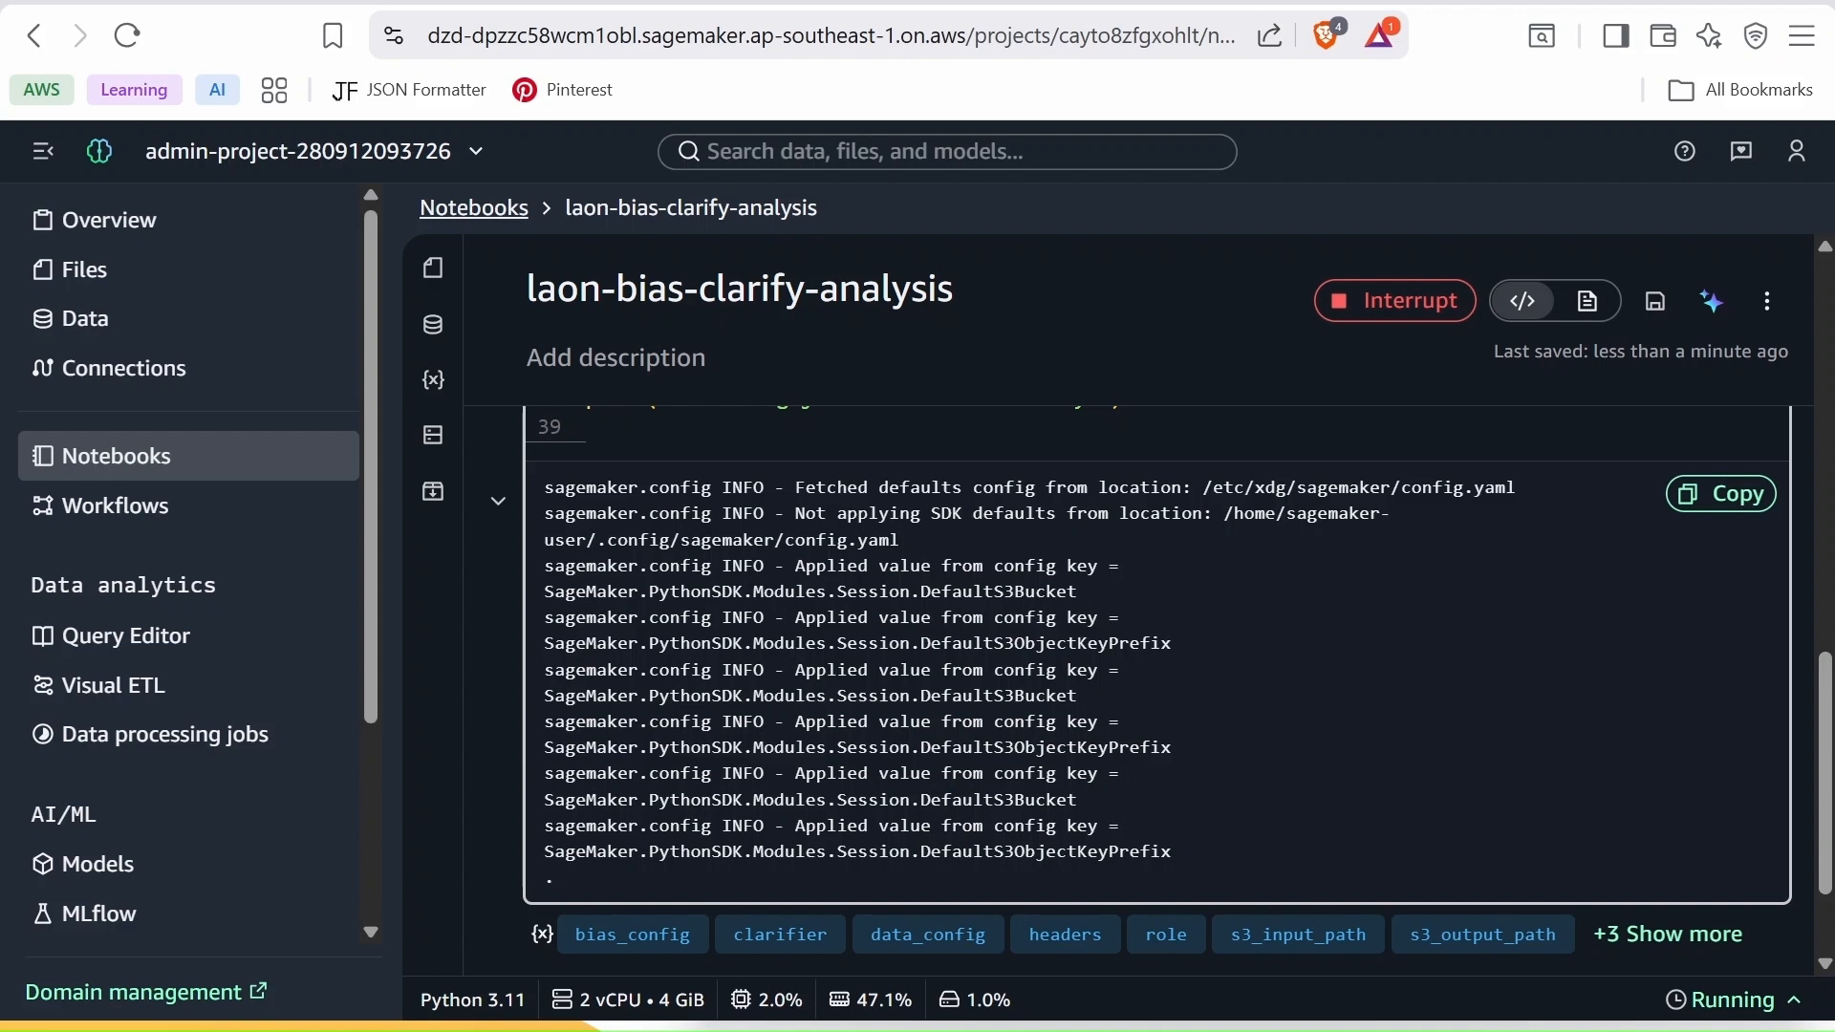
scroll(1161, 677, down, 1)
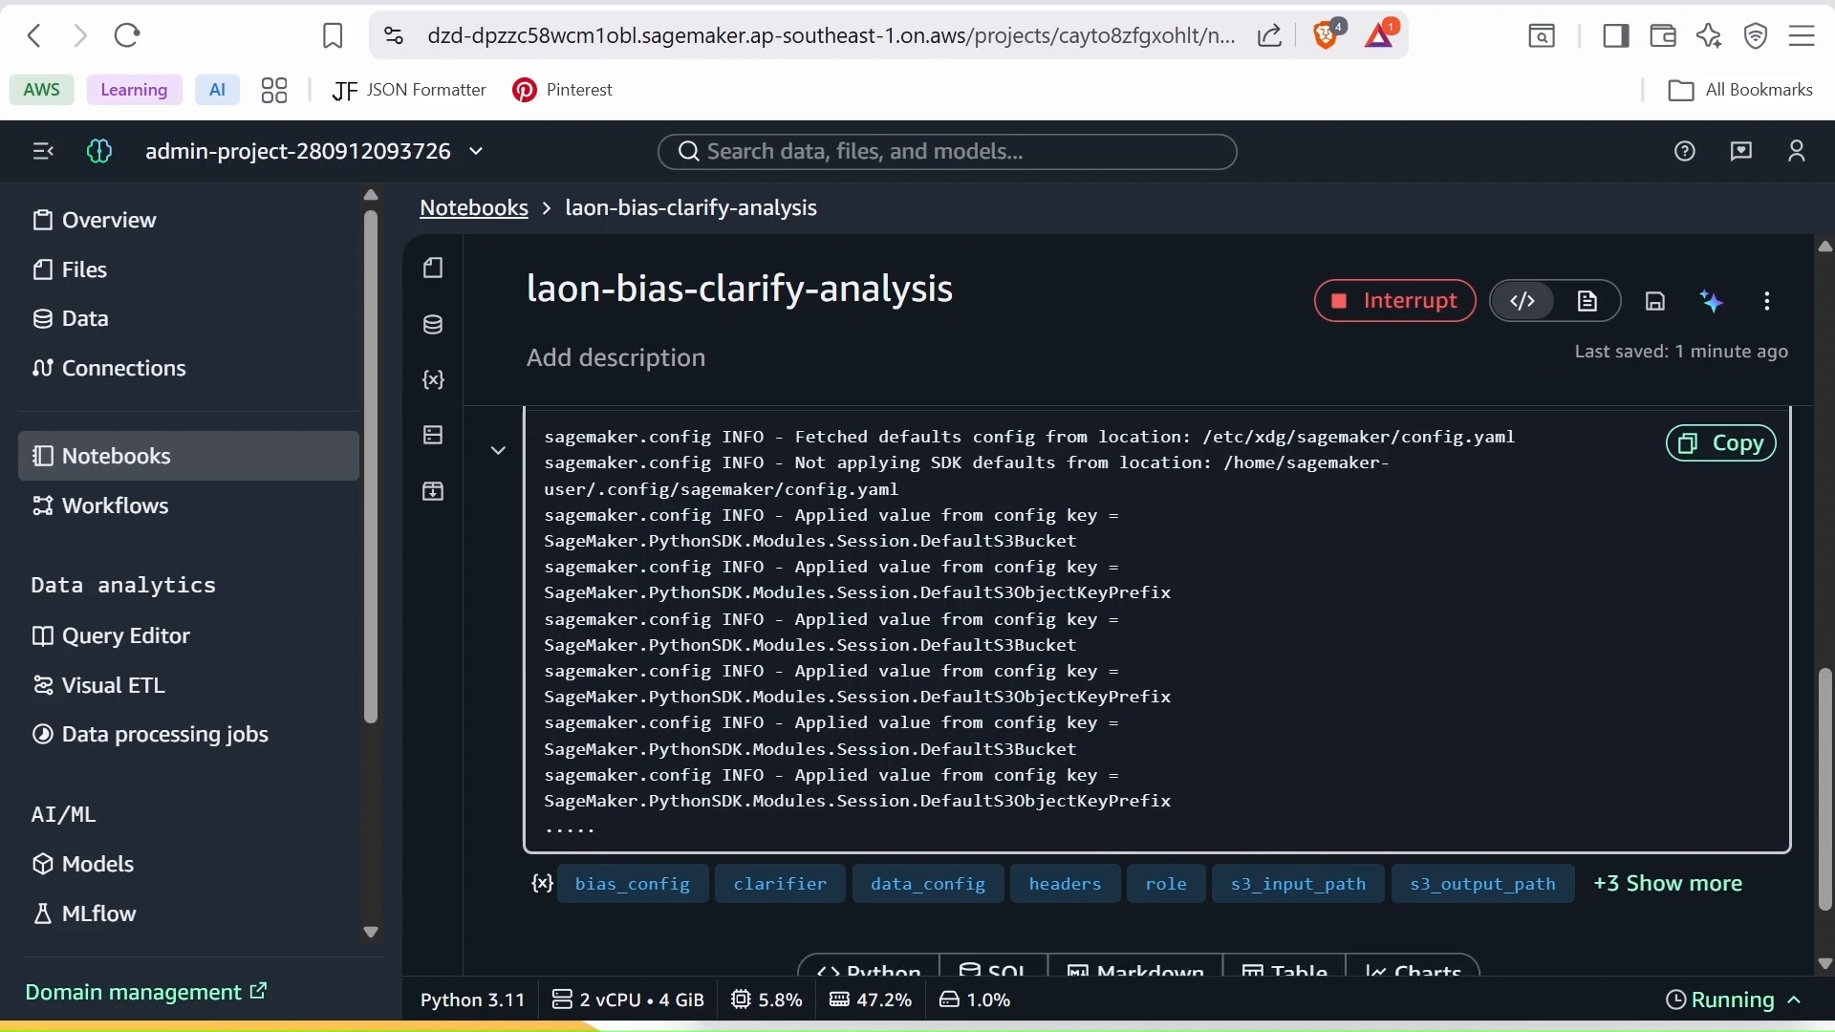
scroll(1157, 669, up, 5)
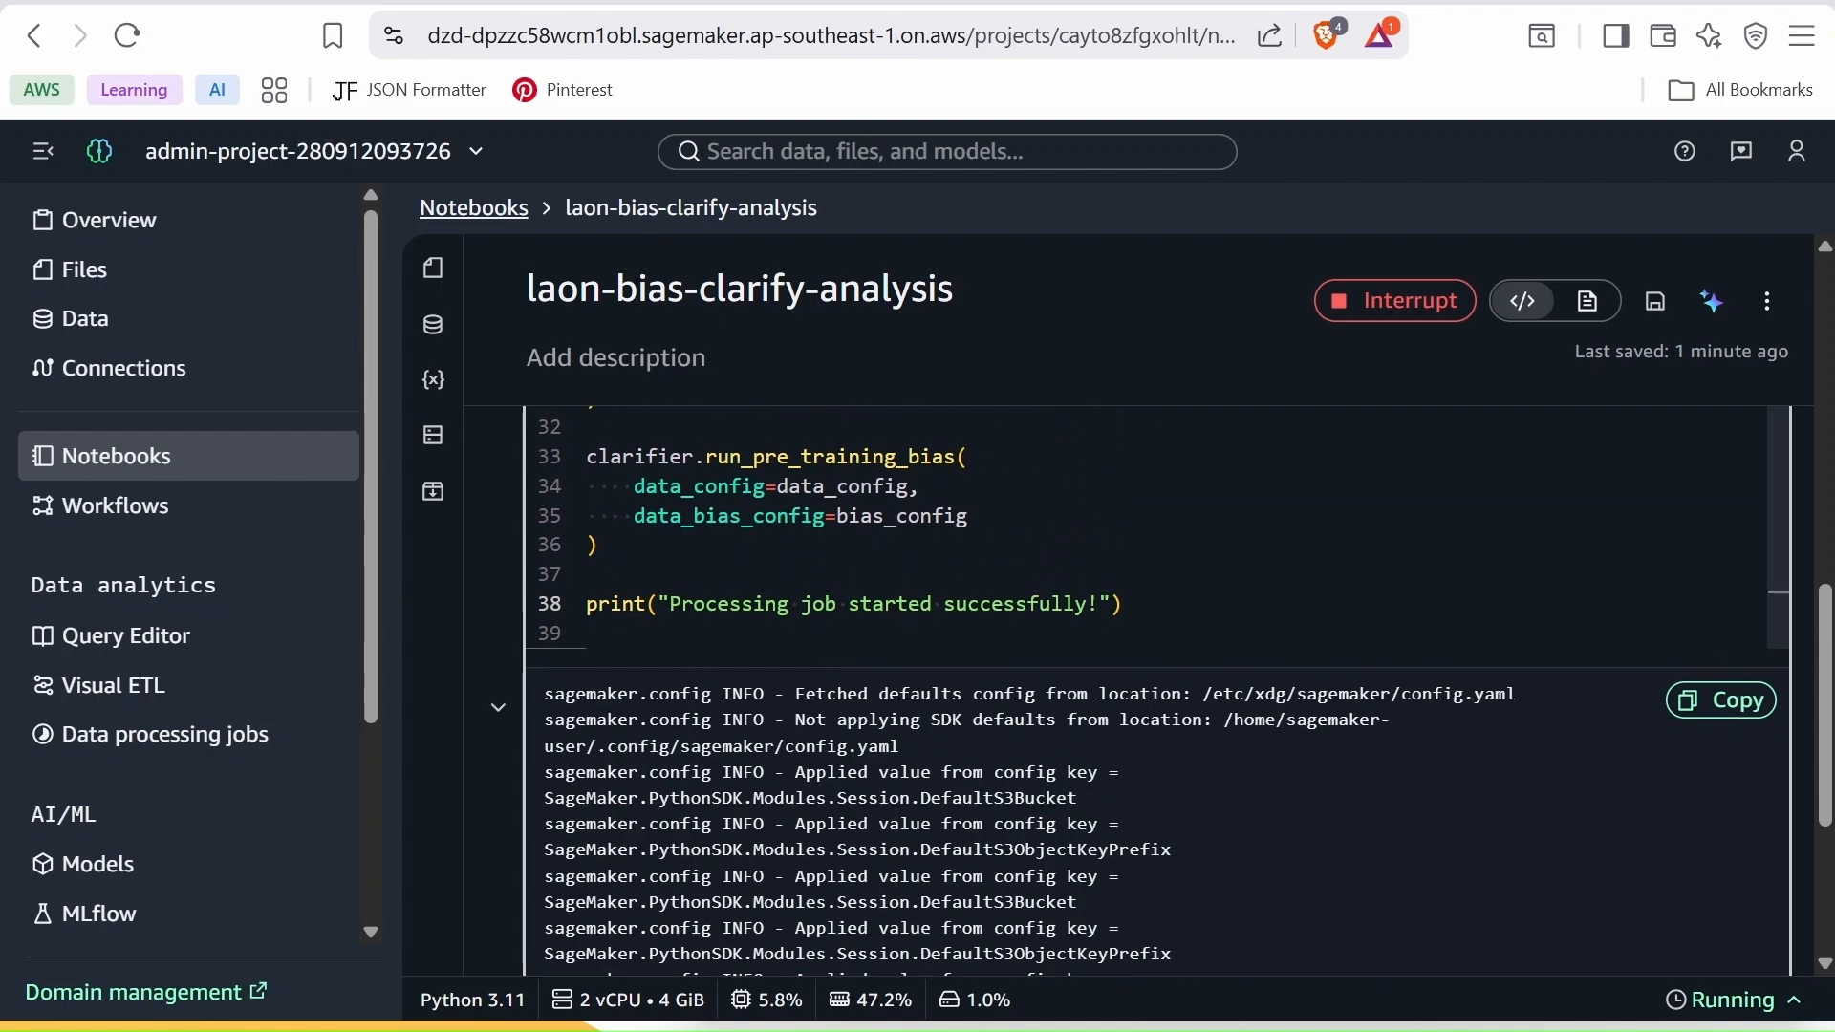
scroll(1156, 669, down, 3)
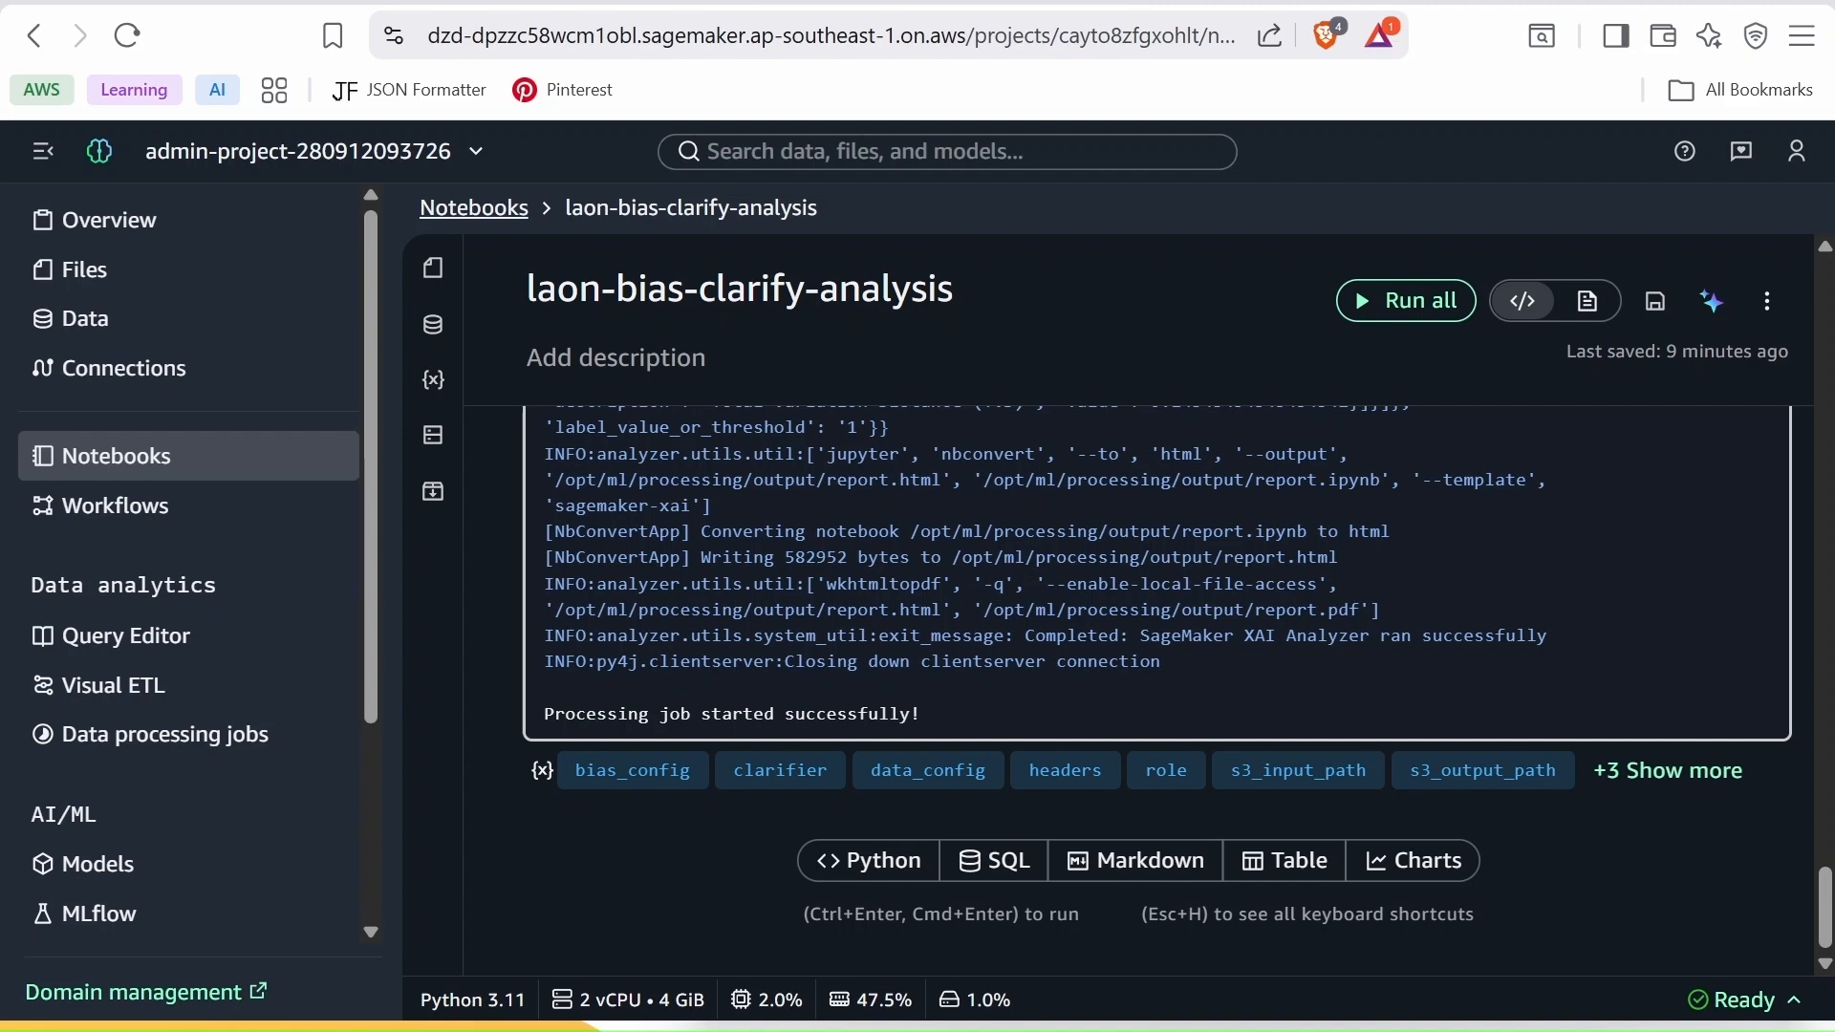
Switch to the AWS console, search for "sagemaker", and open the Data preparation processing jobs in Amazon SageMaker AI
key(ctrl+Tab)
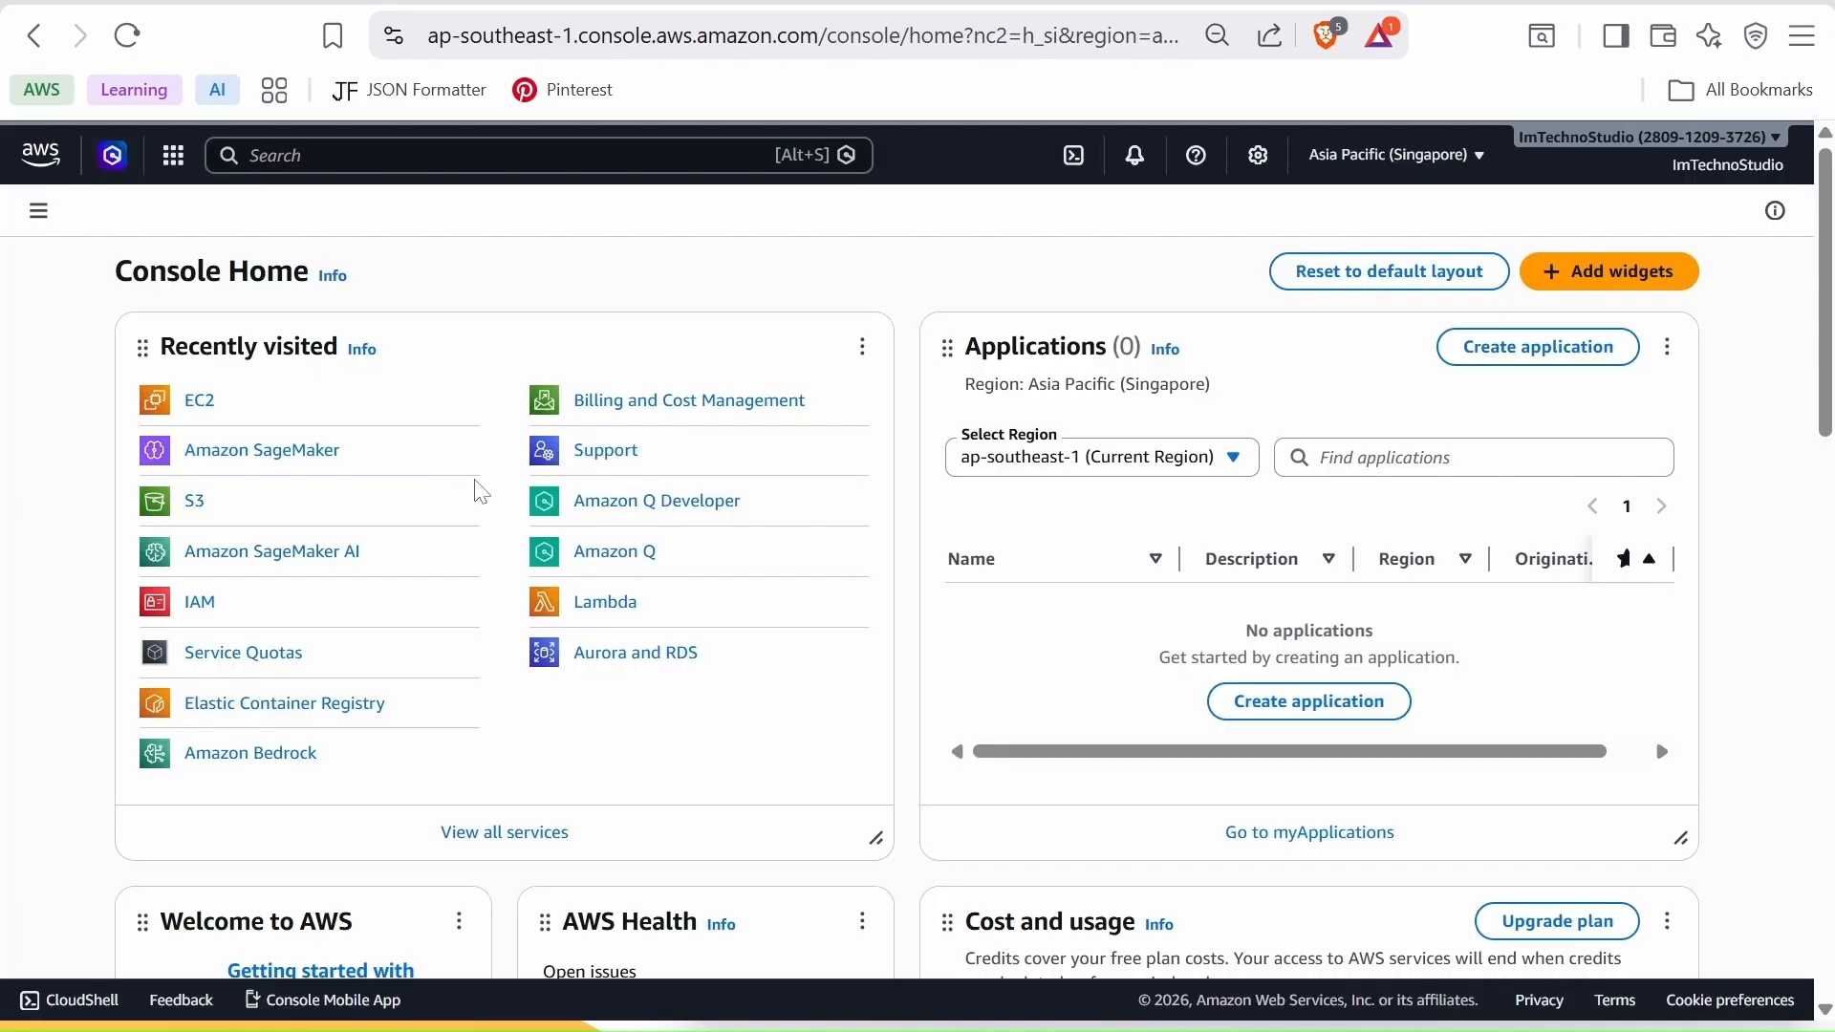
click(397, 155)
text(sagemaker)
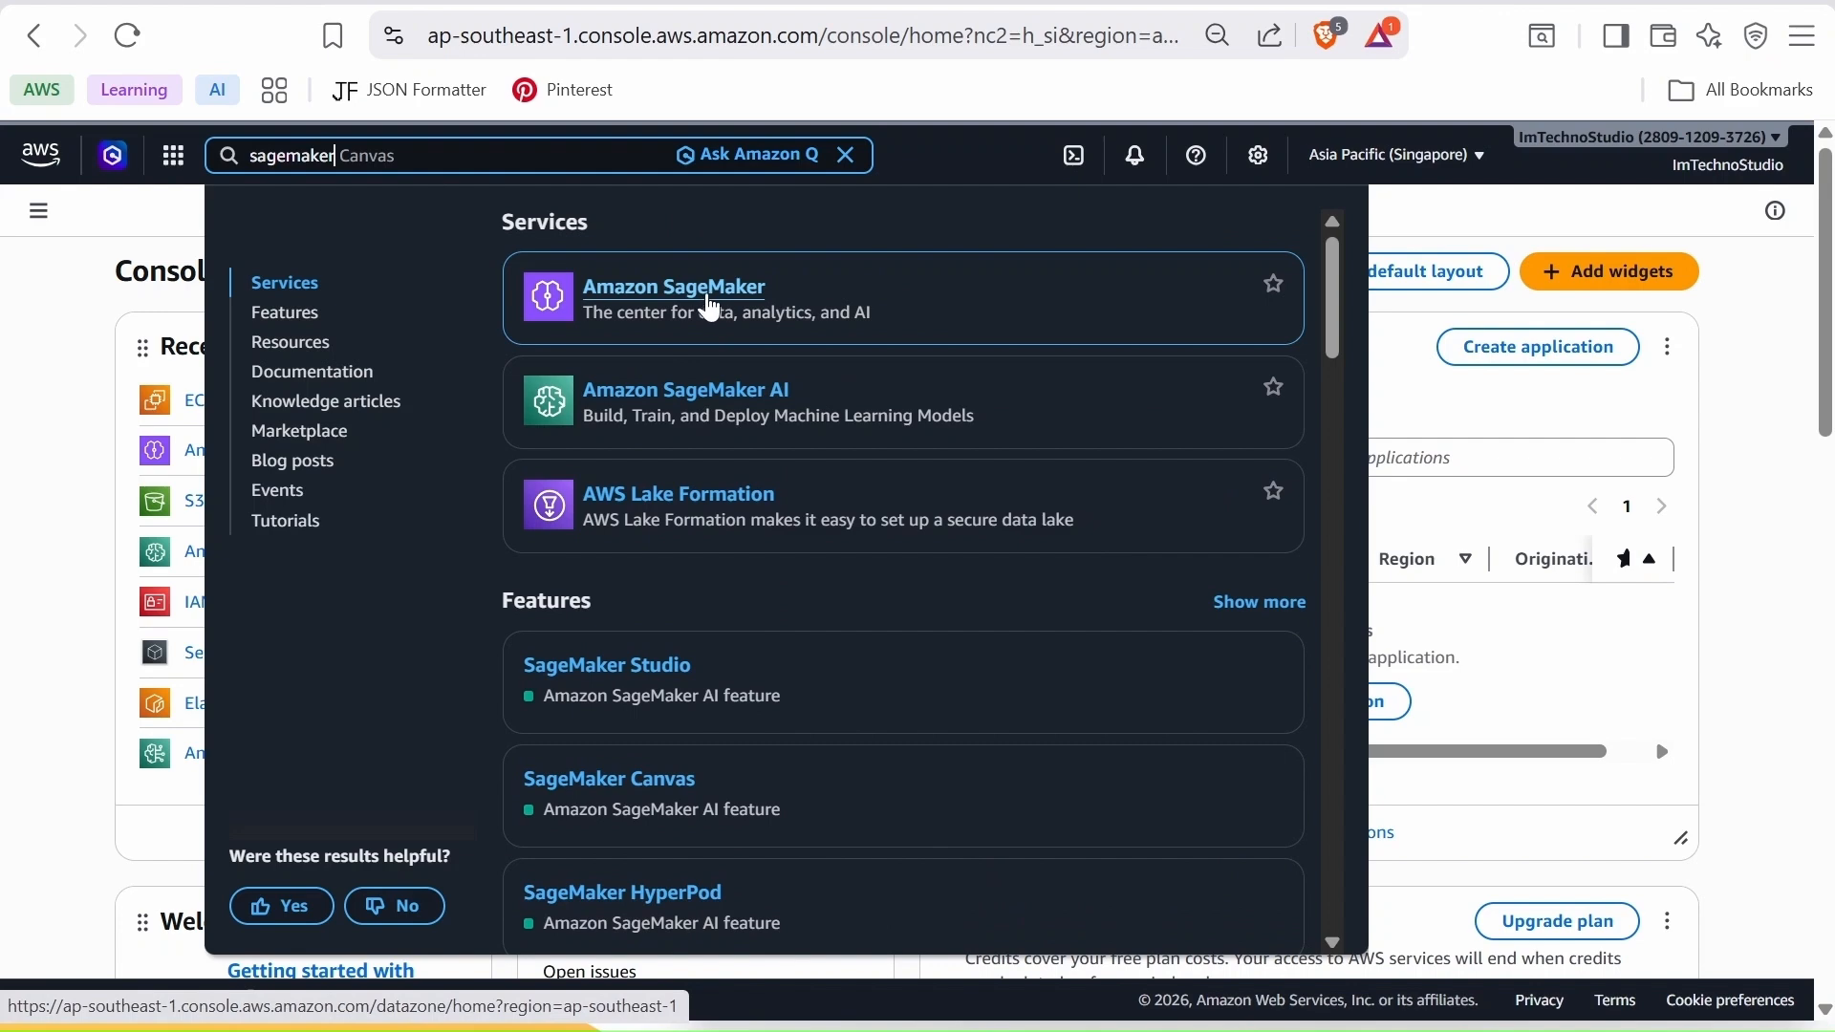
click(719, 397)
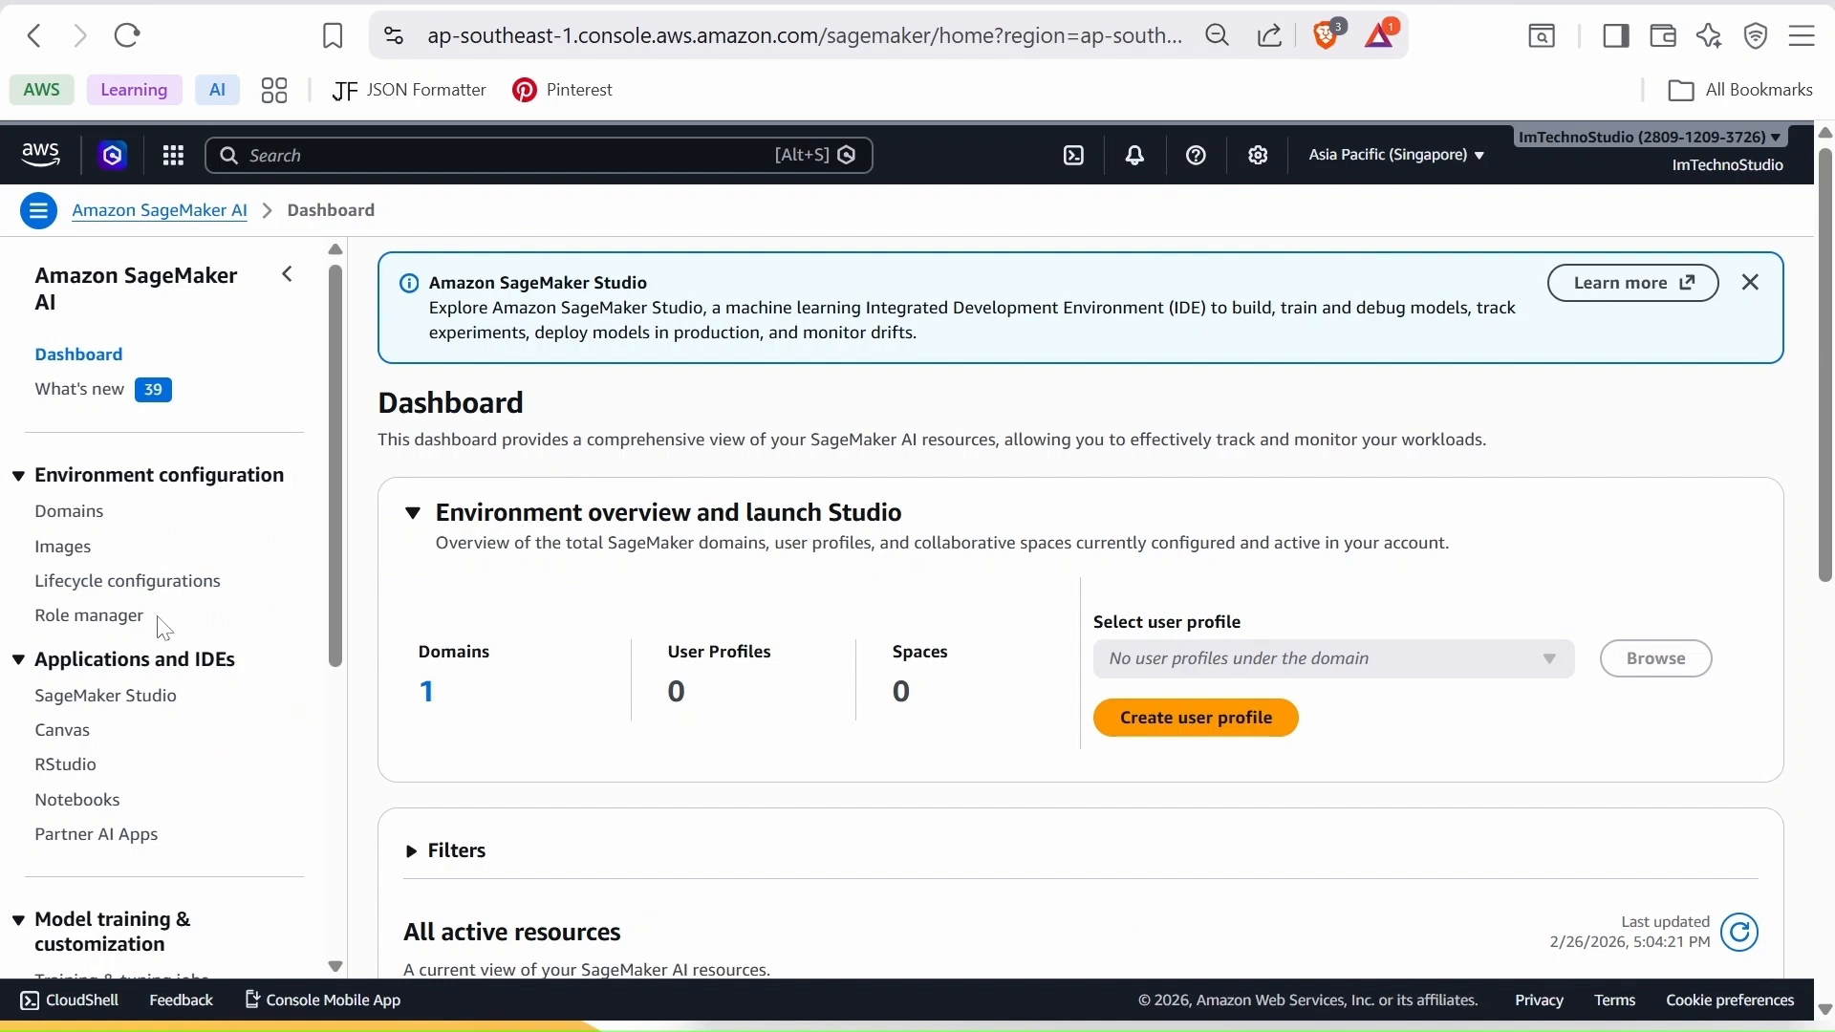
scroll(159, 629, down, 1)
scroll(158, 630, down, 5)
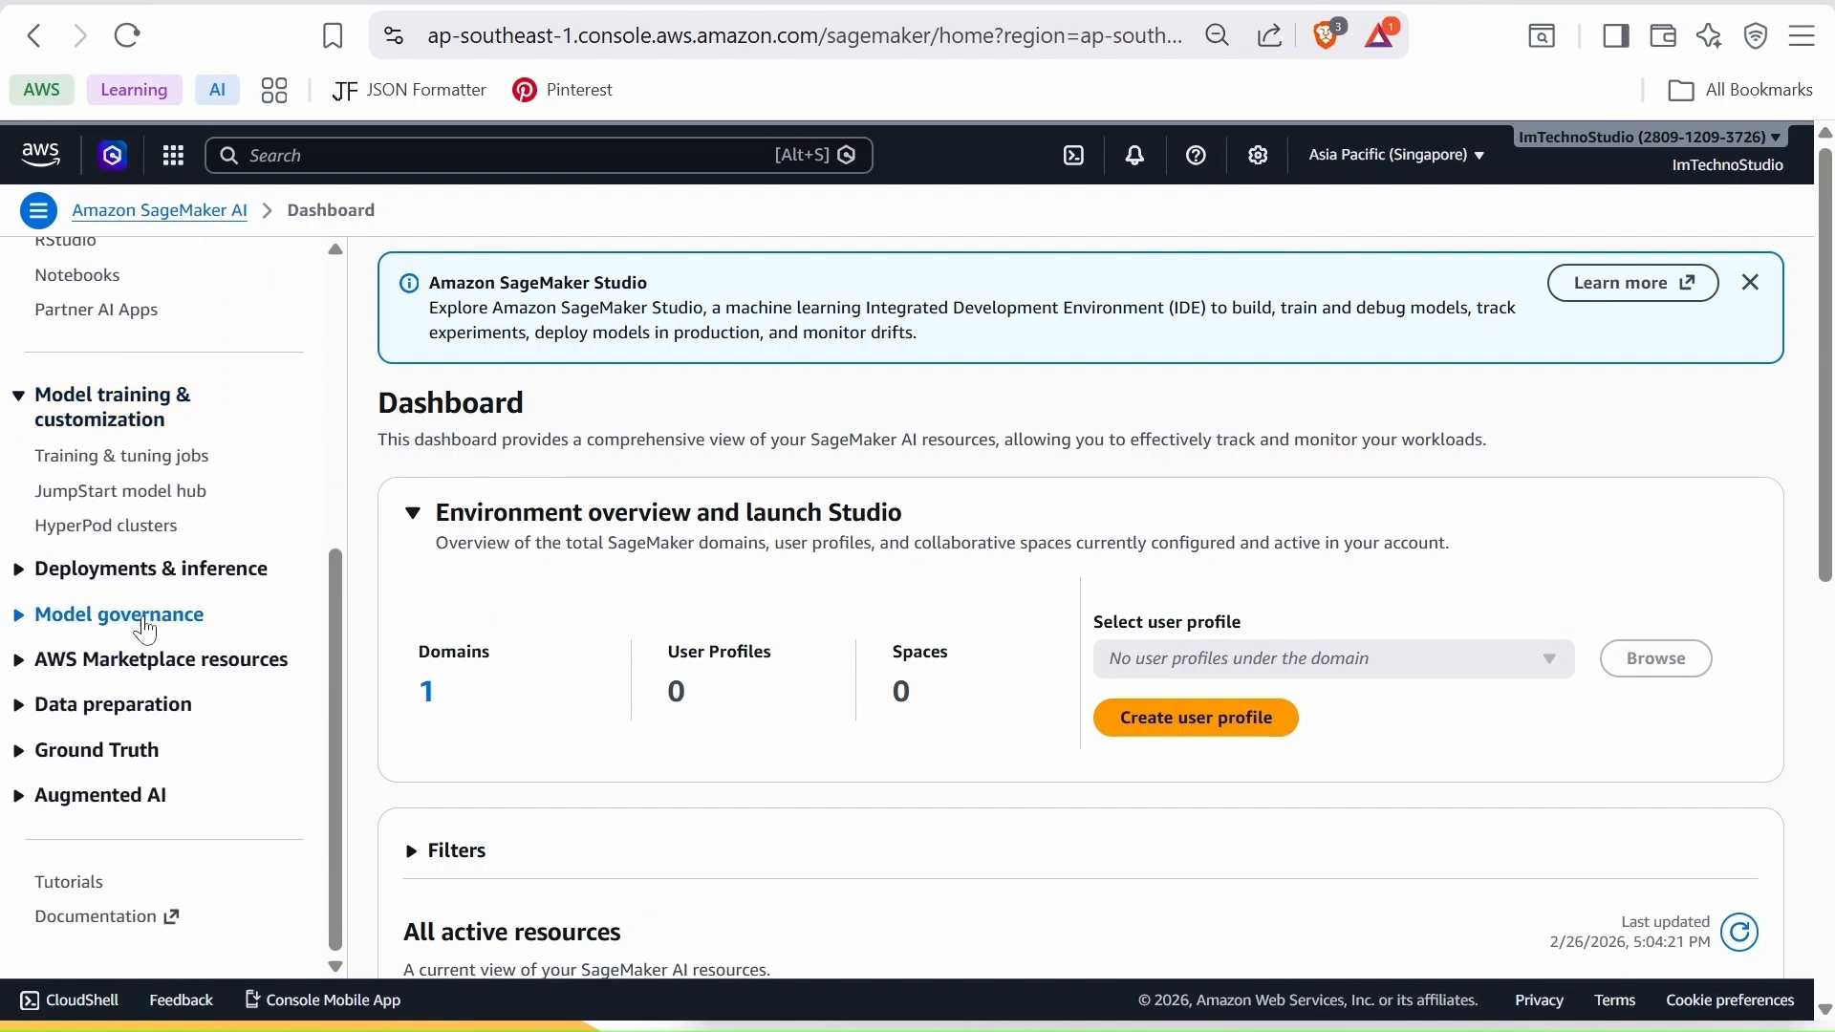
click(131, 723)
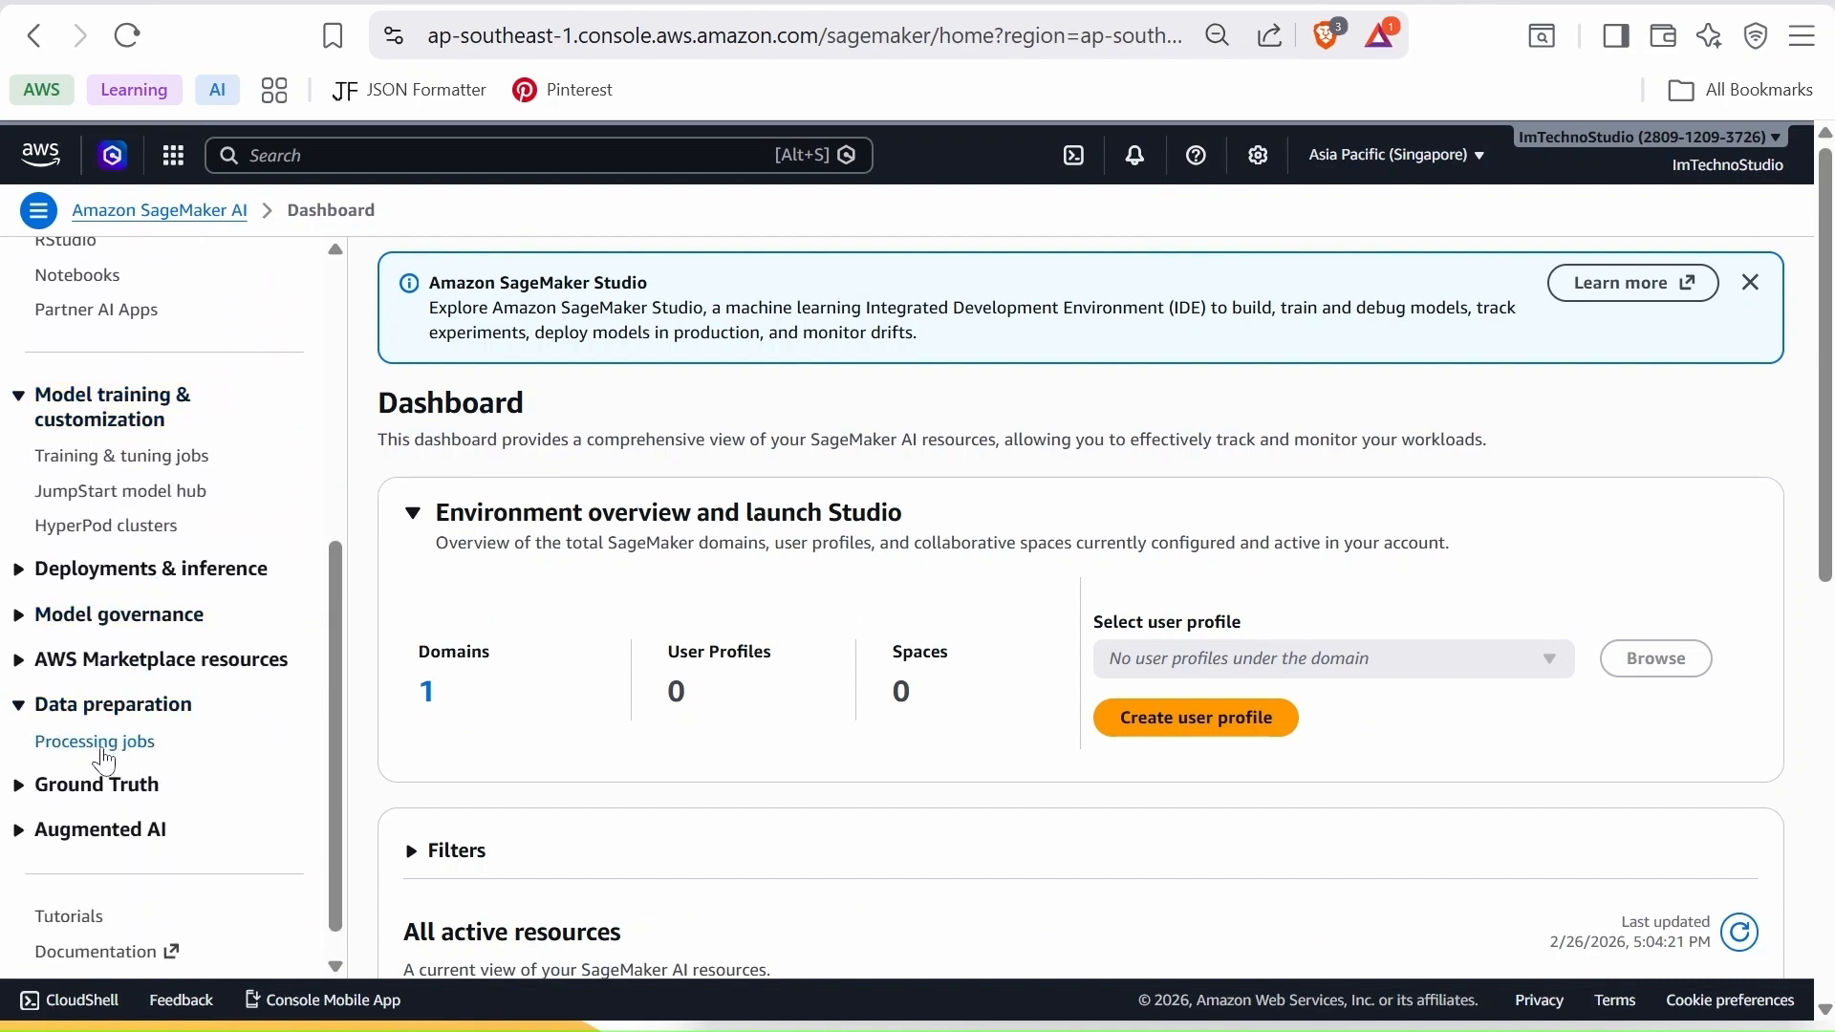
click(96, 742)
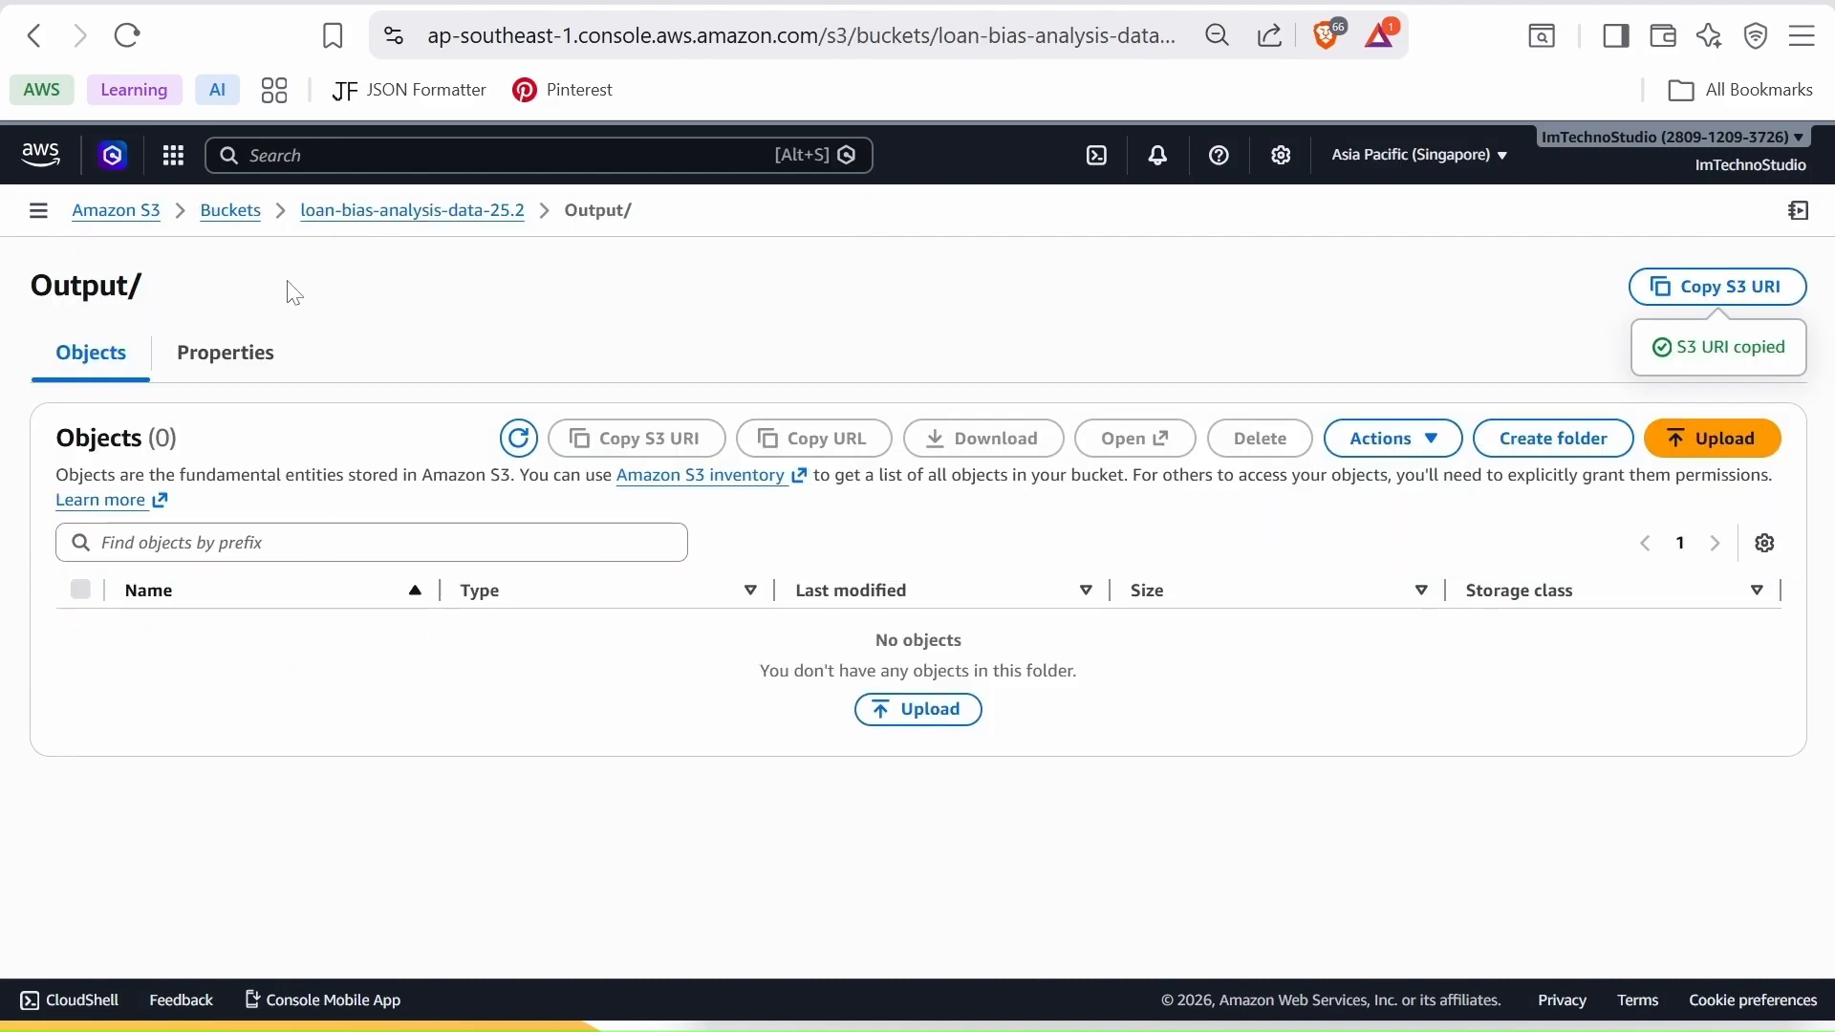
Refresh the Output folder in the loan-bias-analysis-data-25.2 bucket and download analysis.json from it
click(412, 212)
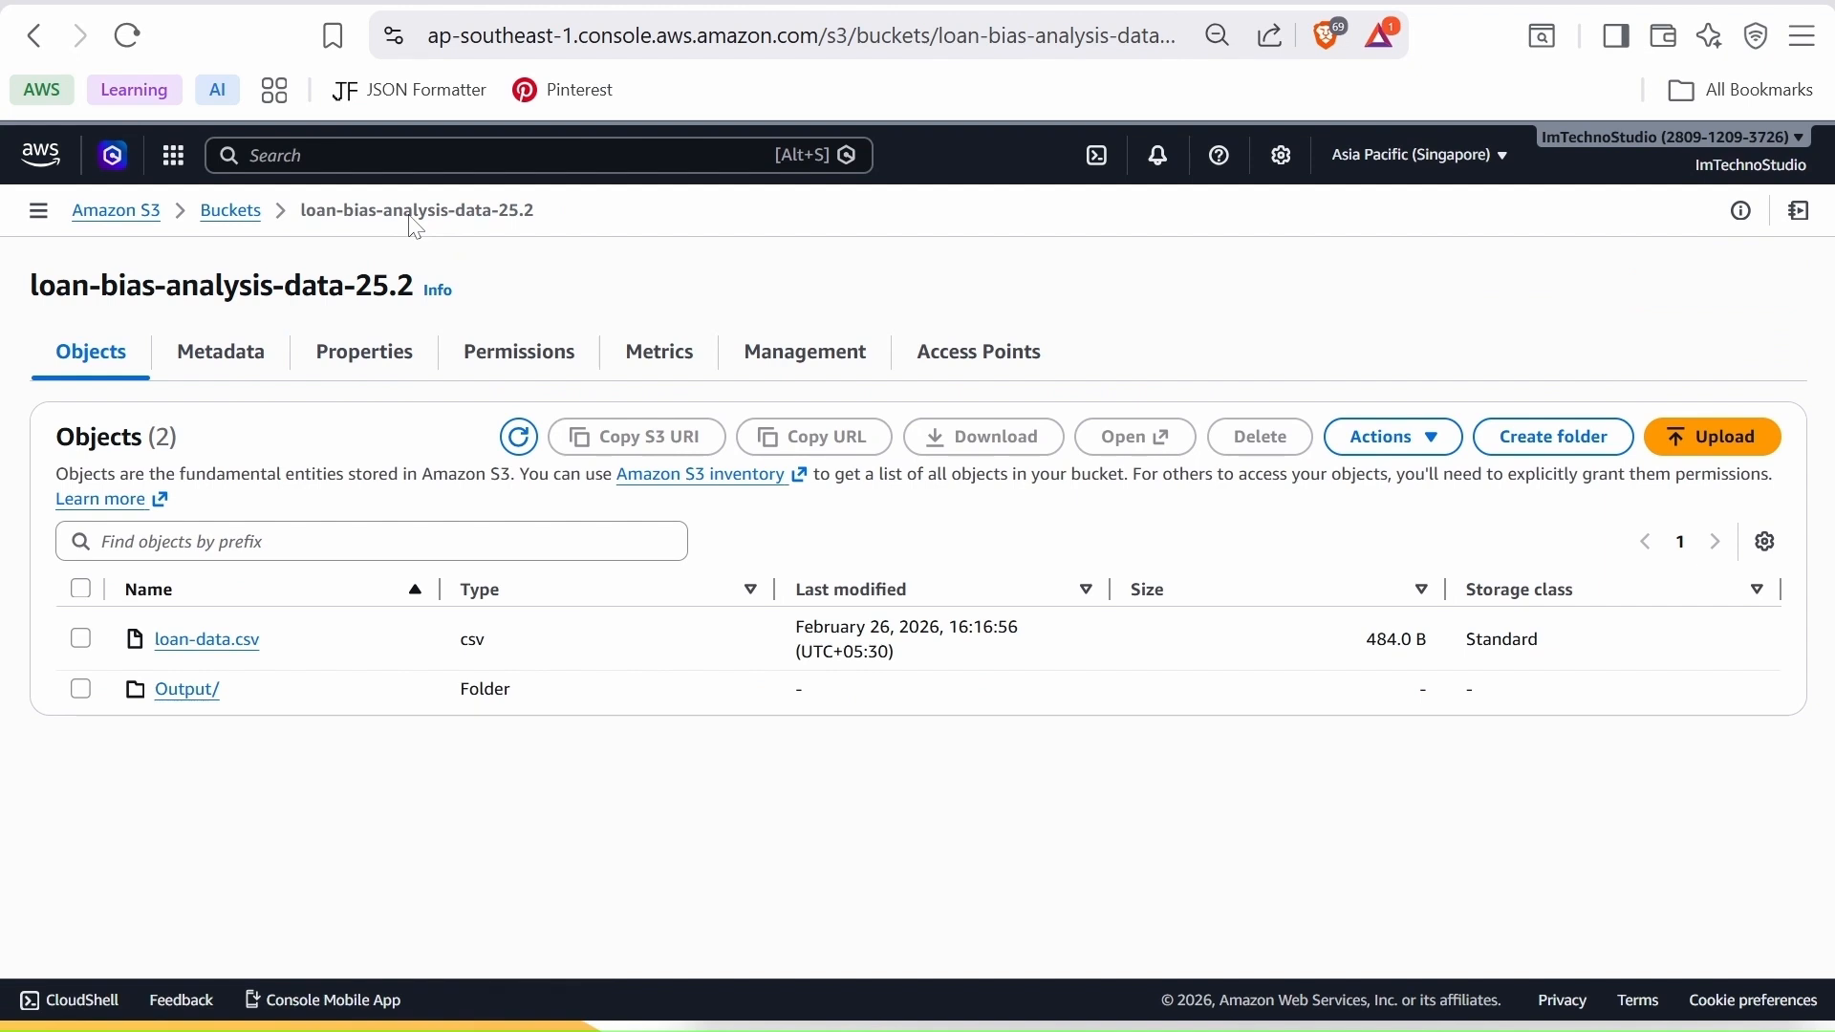
click(182, 694)
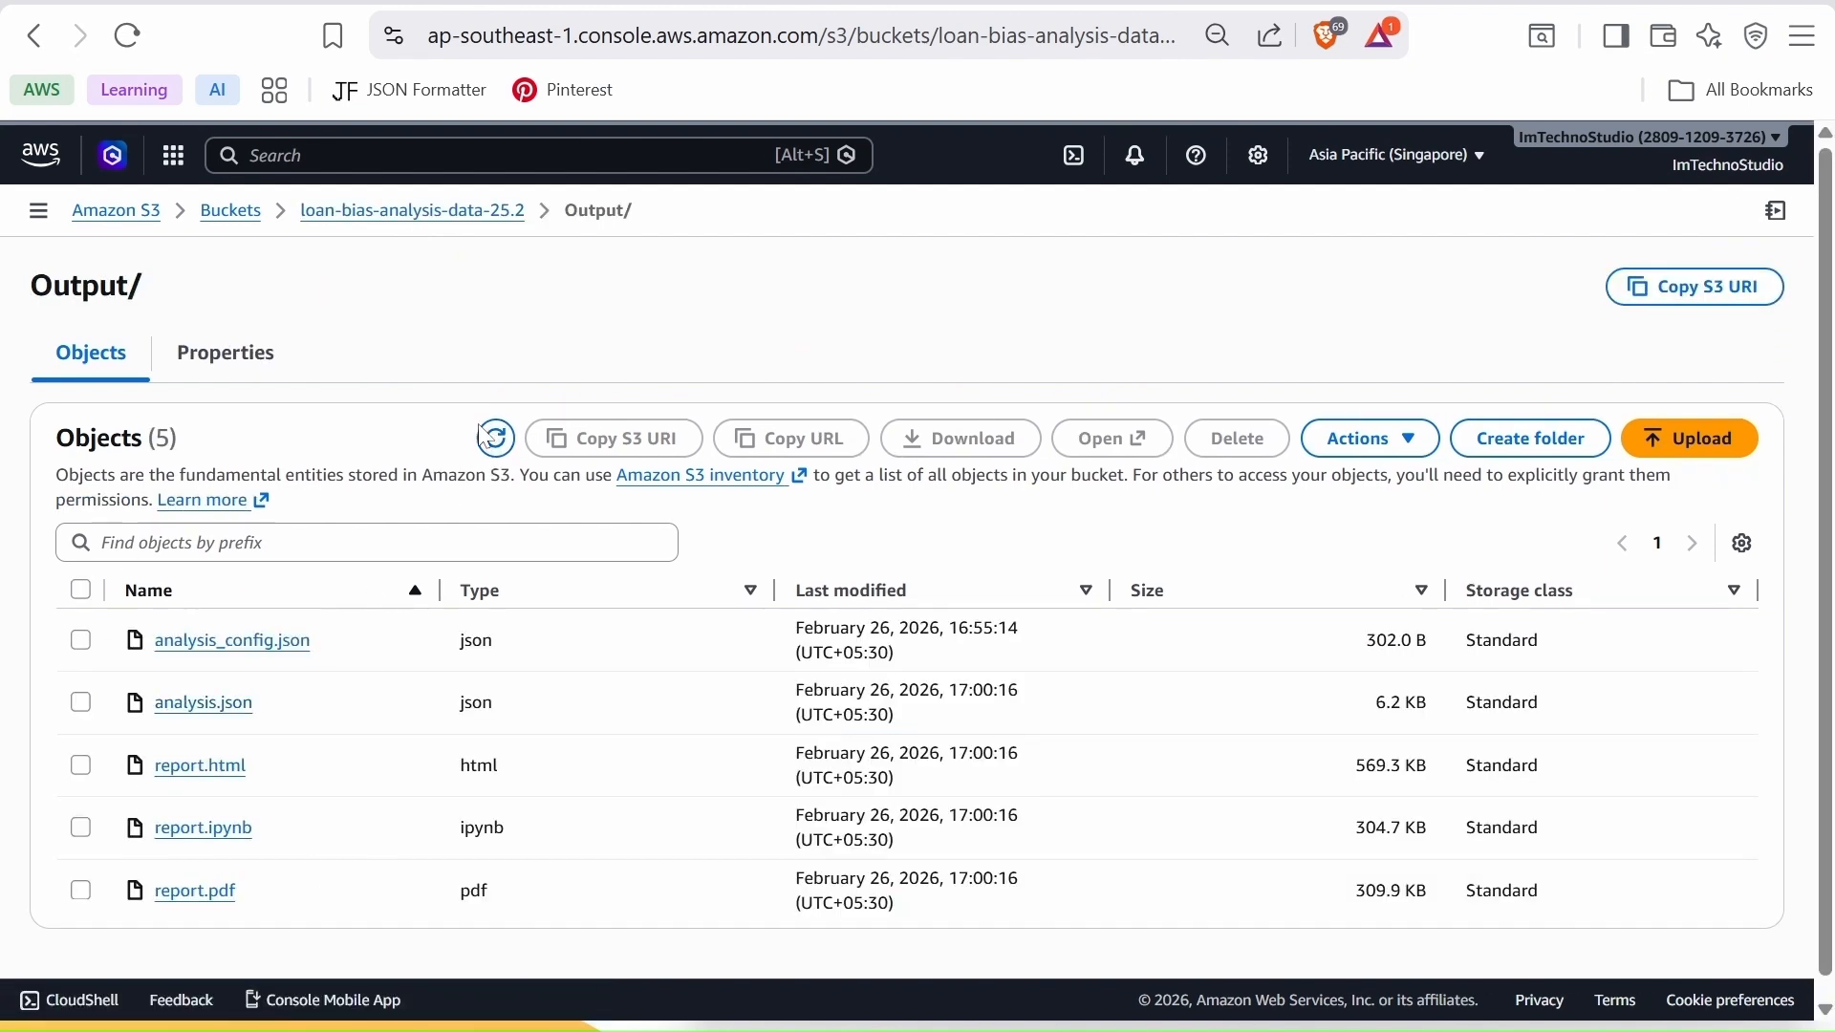
click(506, 448)
scroll(349, 430, down, 1)
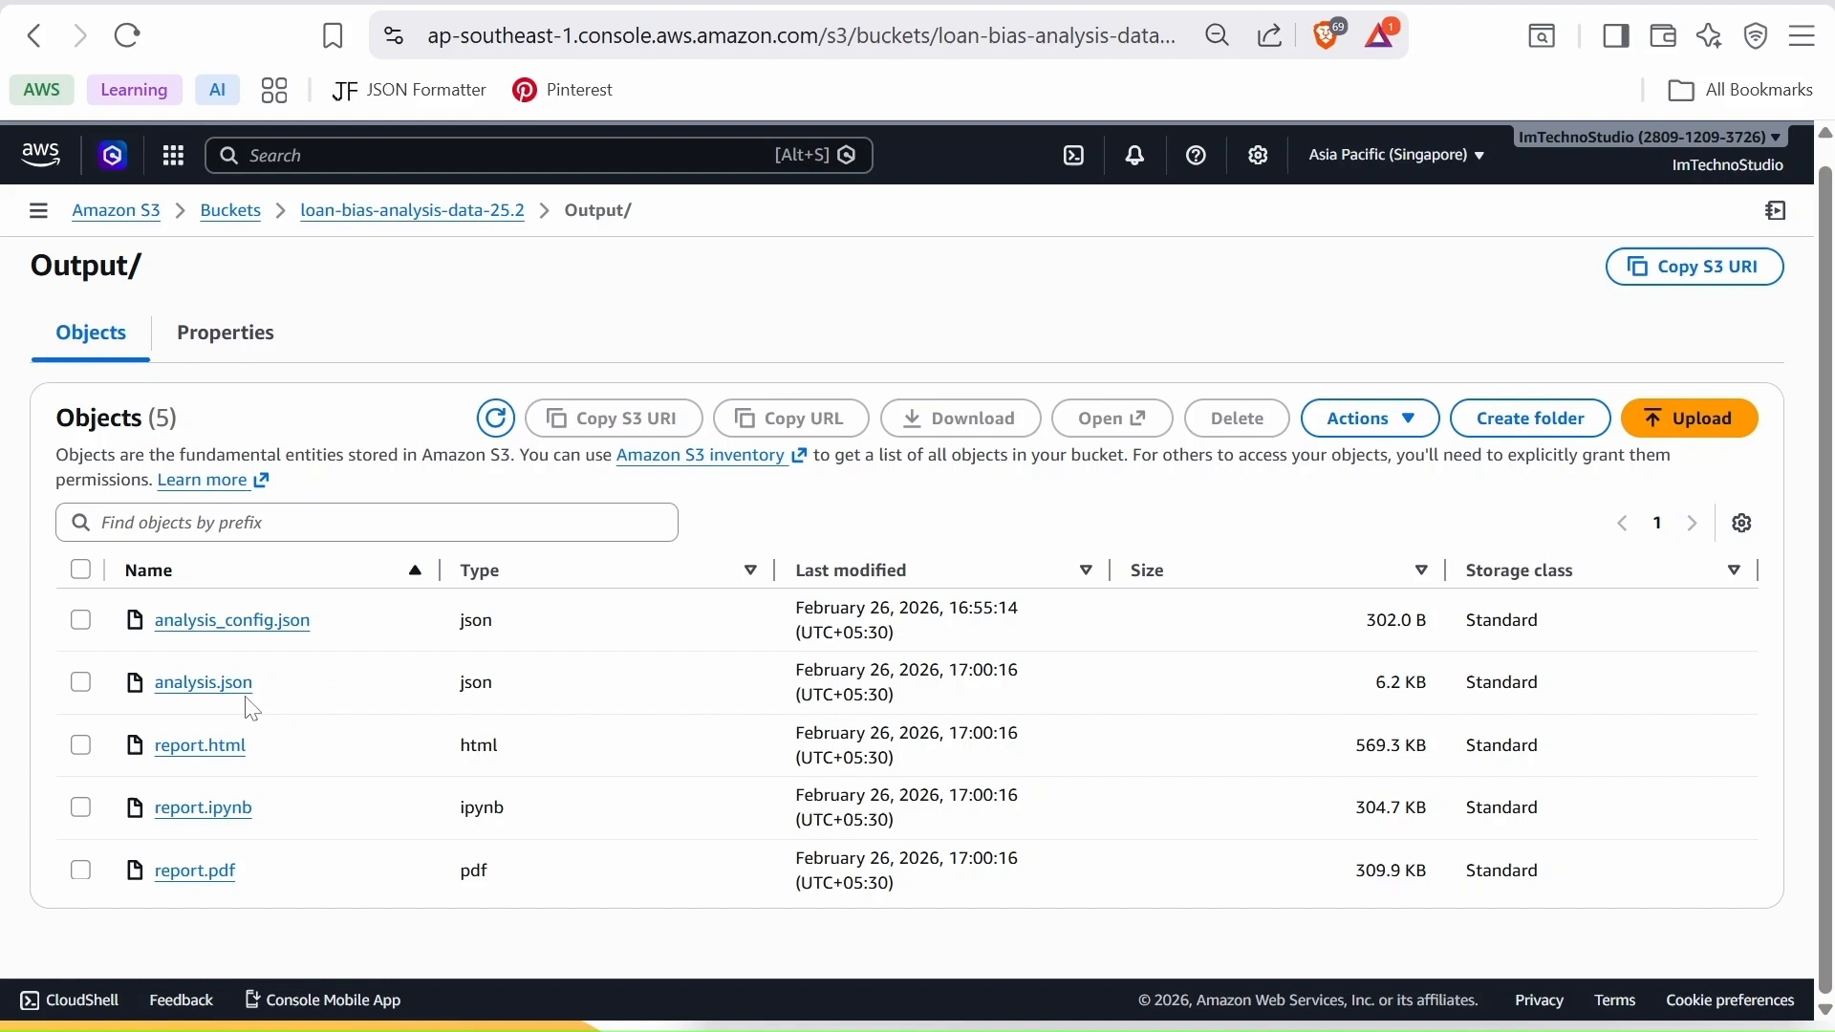
click(82, 682)
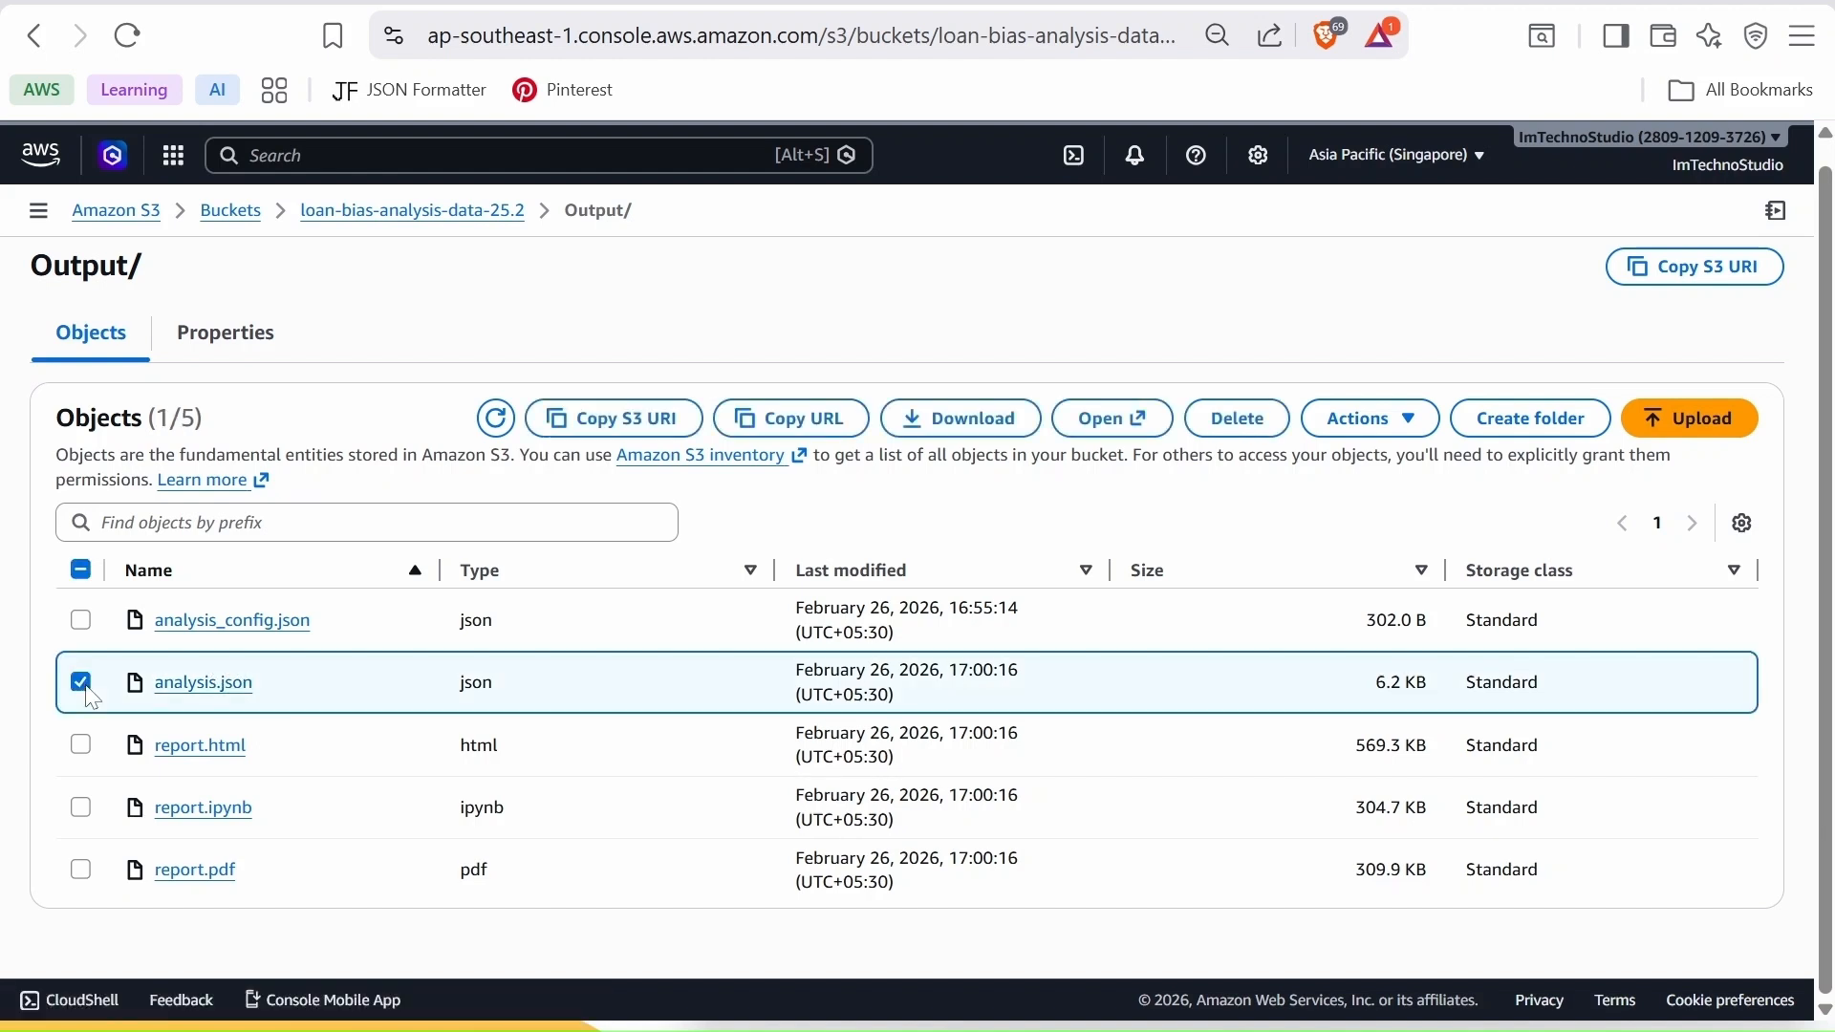
click(934, 419)
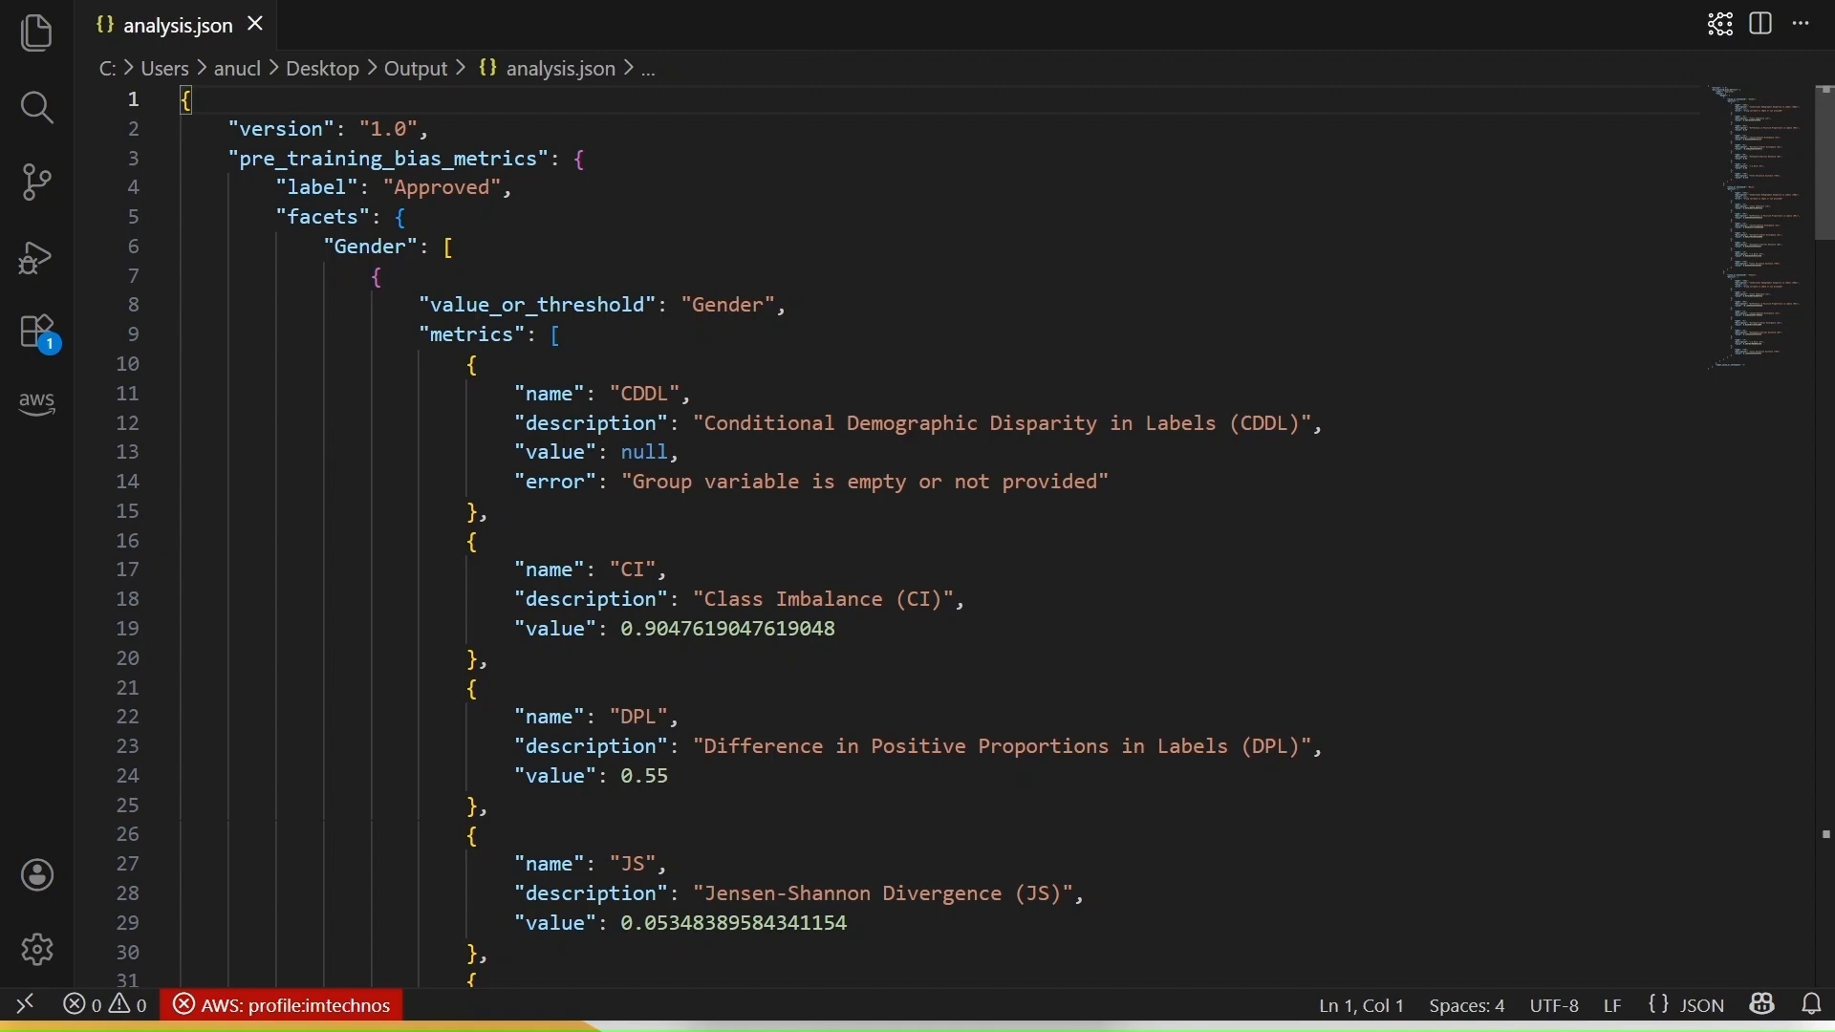
Switch to Visual Studio Code and examine the pre-training bias metrics for the Gender, Male and Female entries in analysis.json
scroll(908, 535, down, 12)
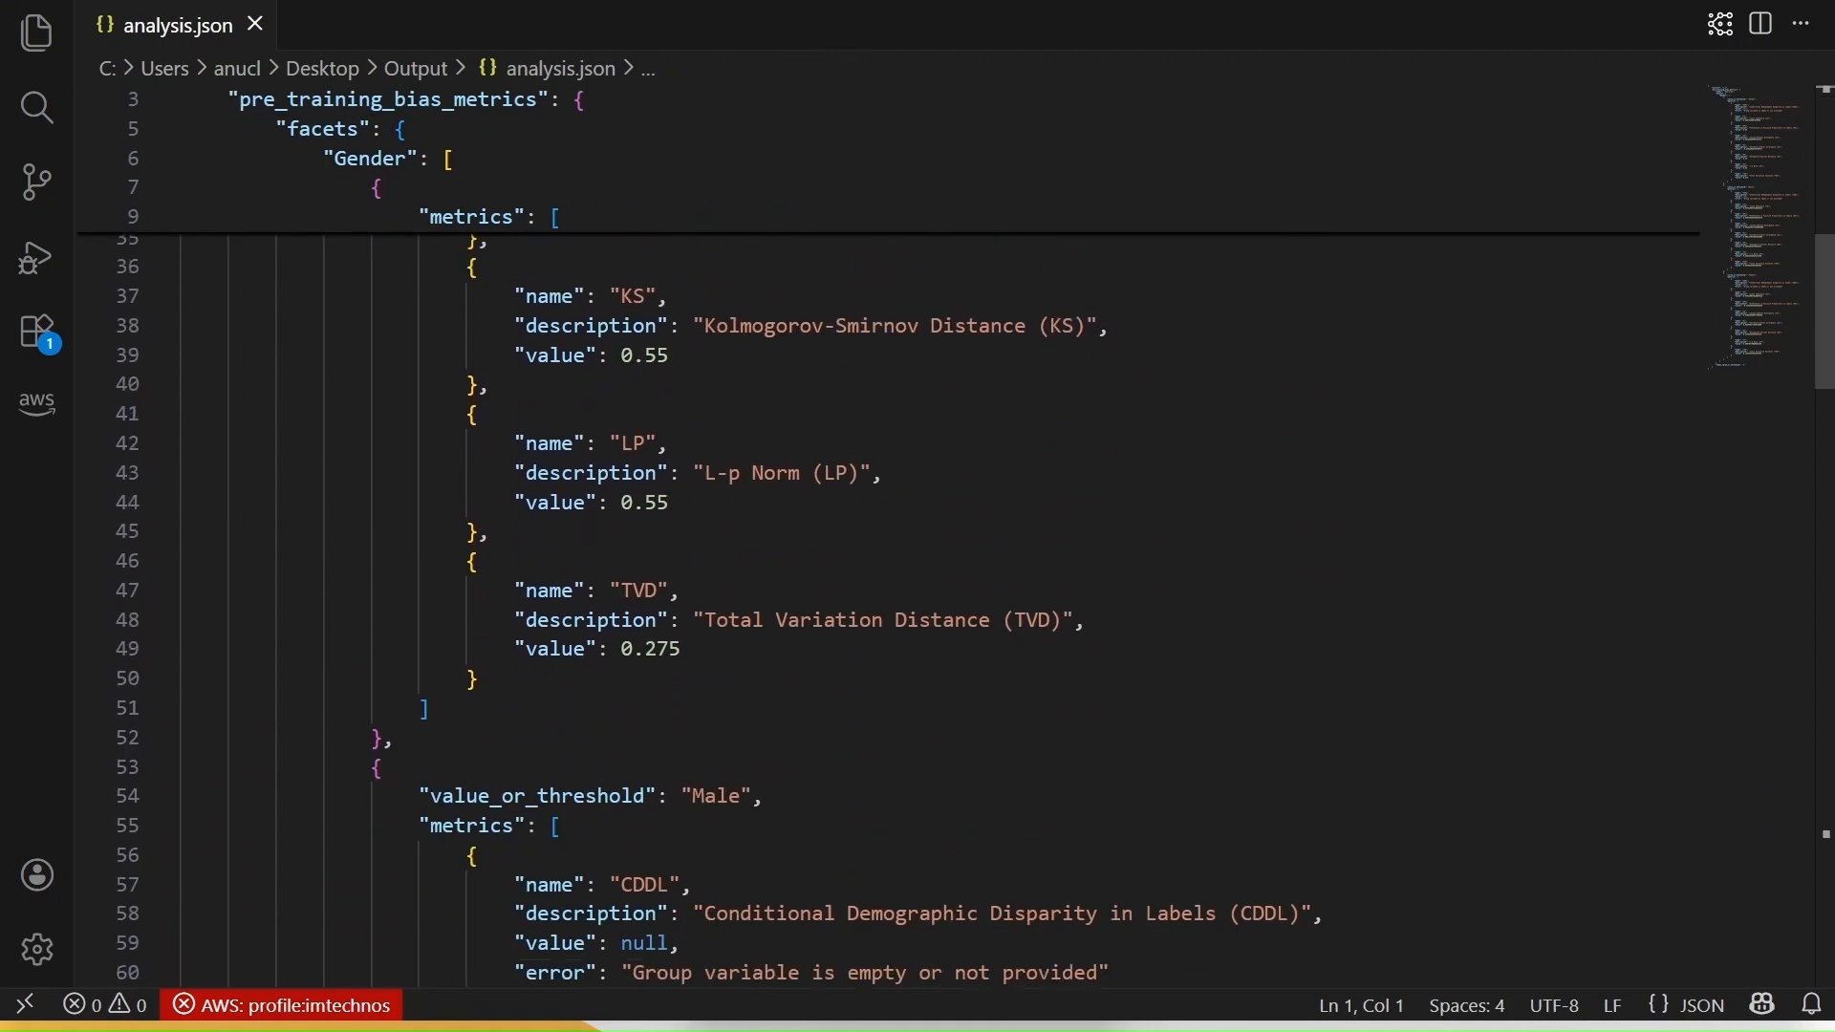
scroll(908, 535, up, 12)
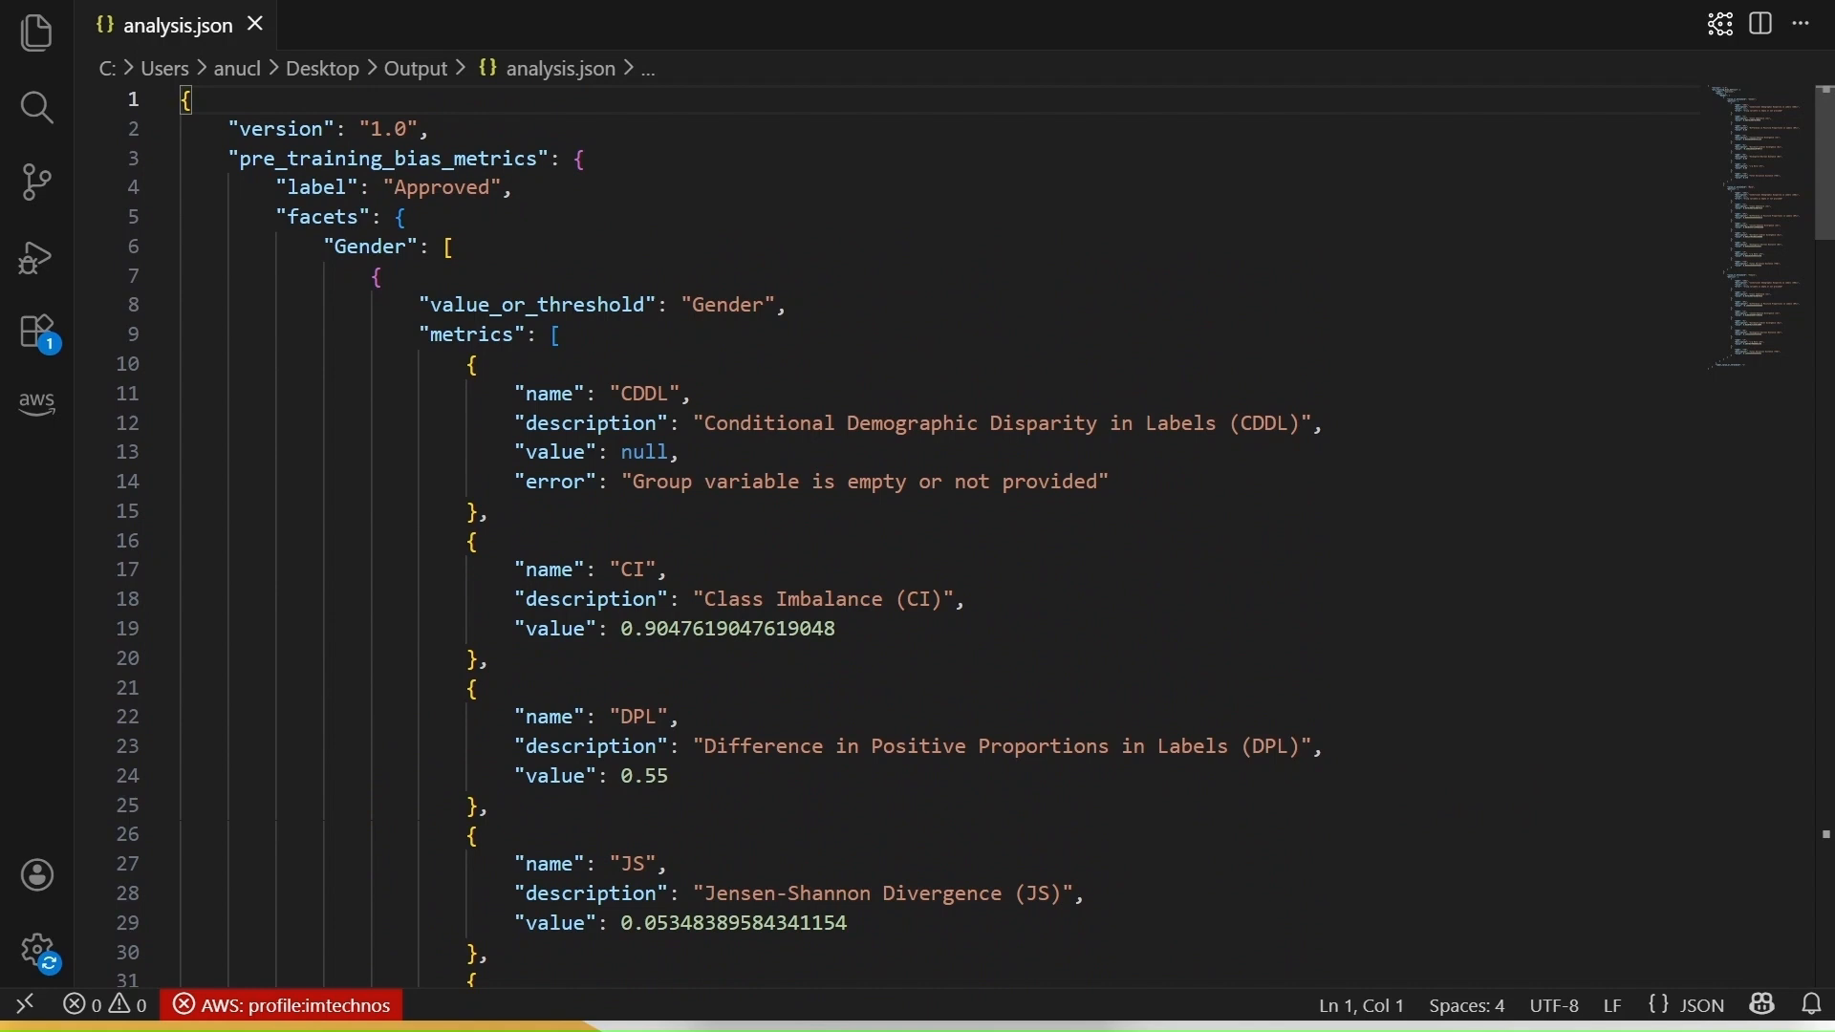
scroll(908, 535, down, 8)
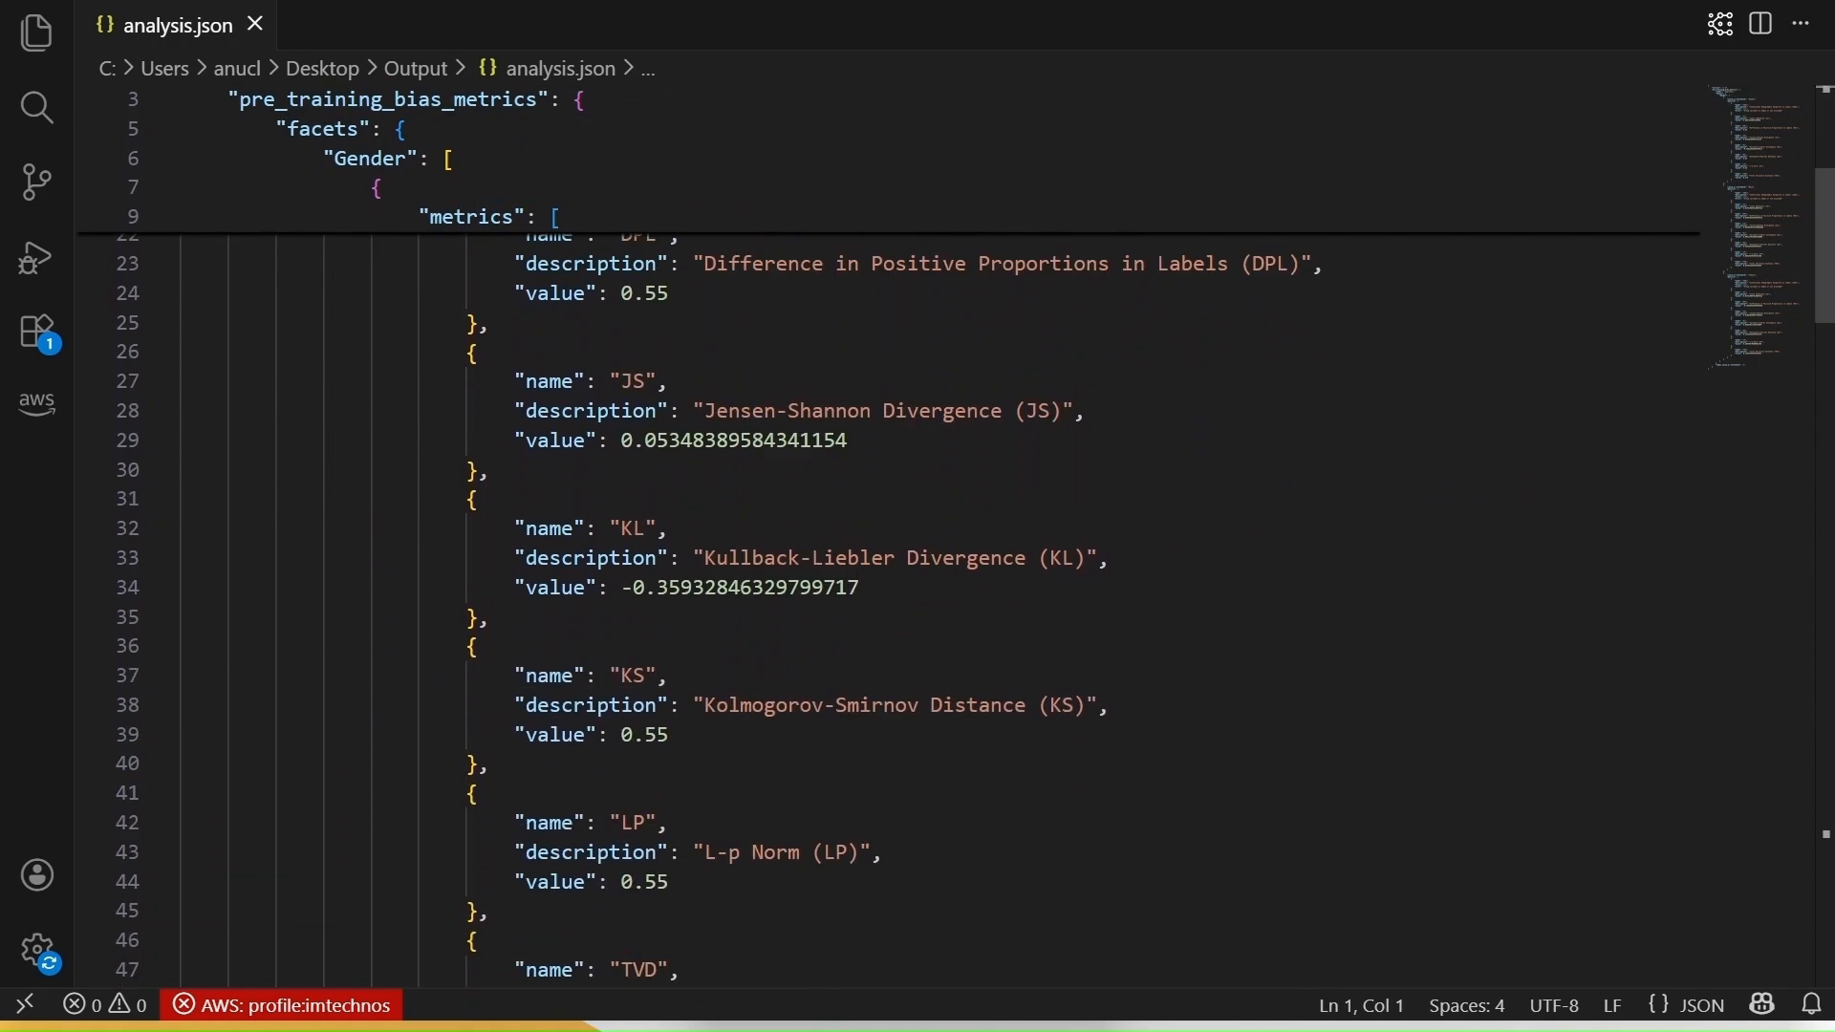
scroll(907, 535, down, 2)
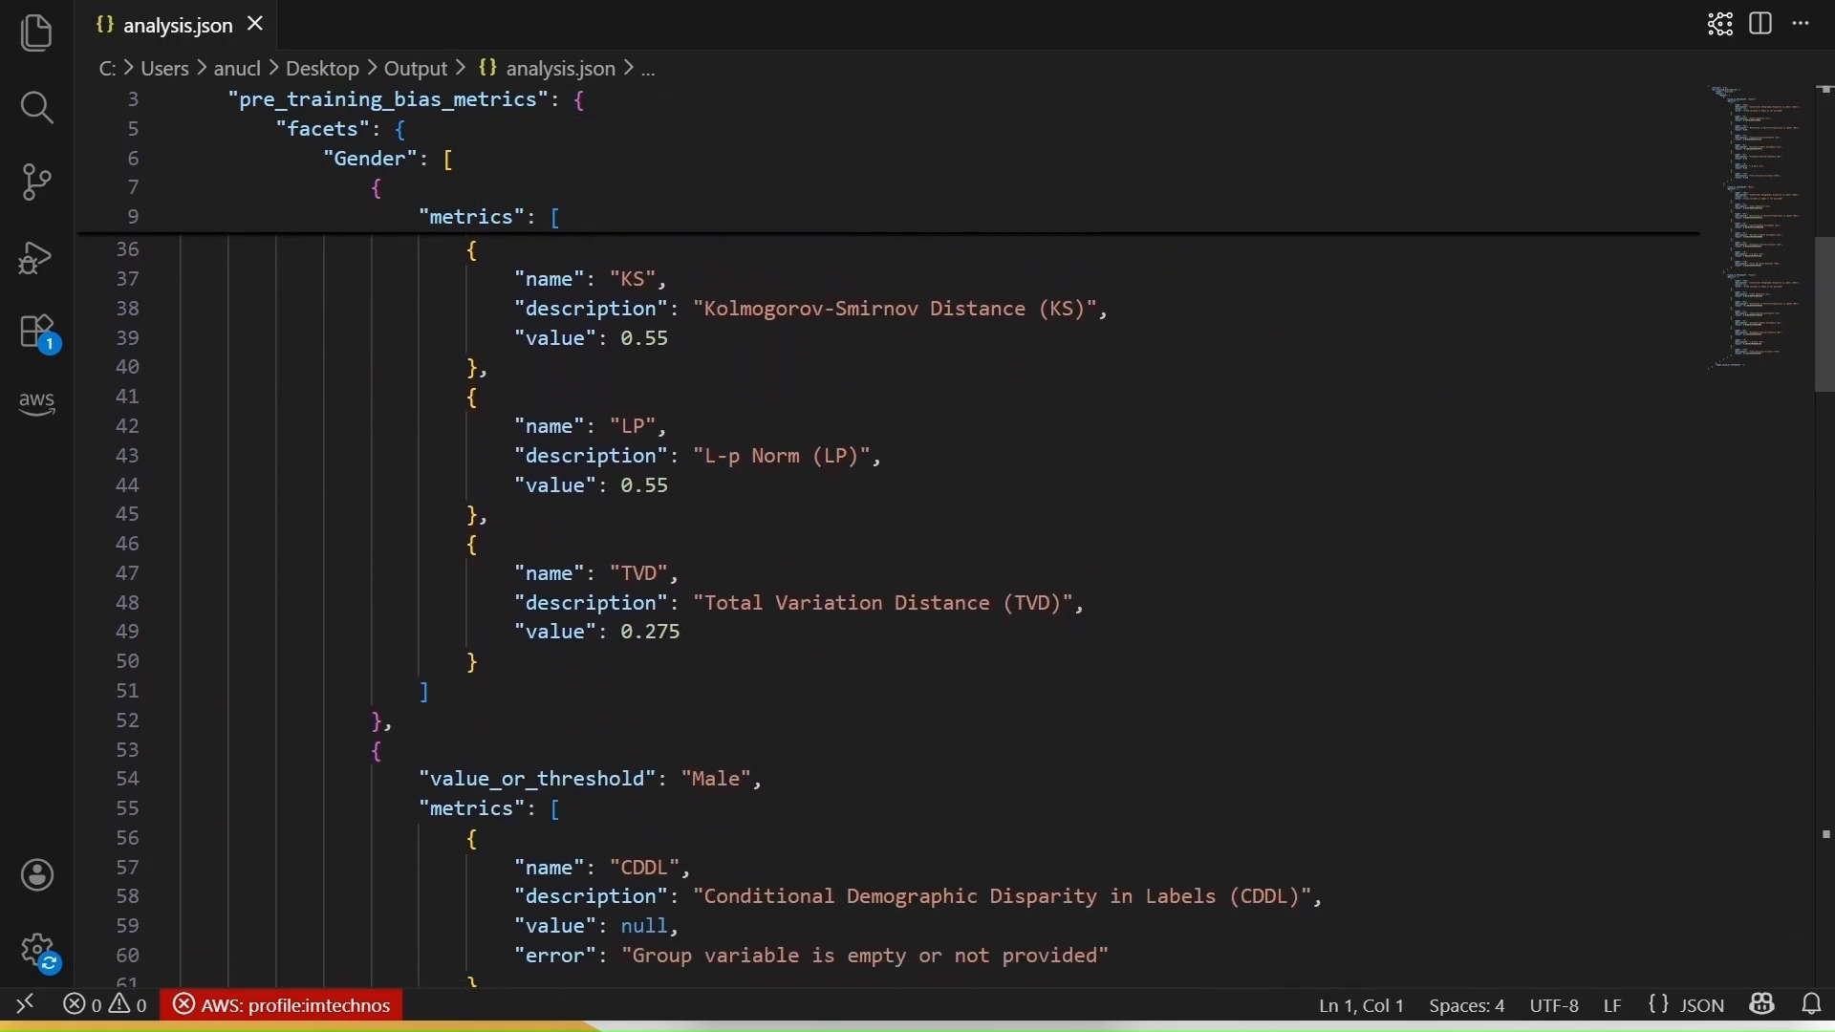
scroll(908, 535, down, 12)
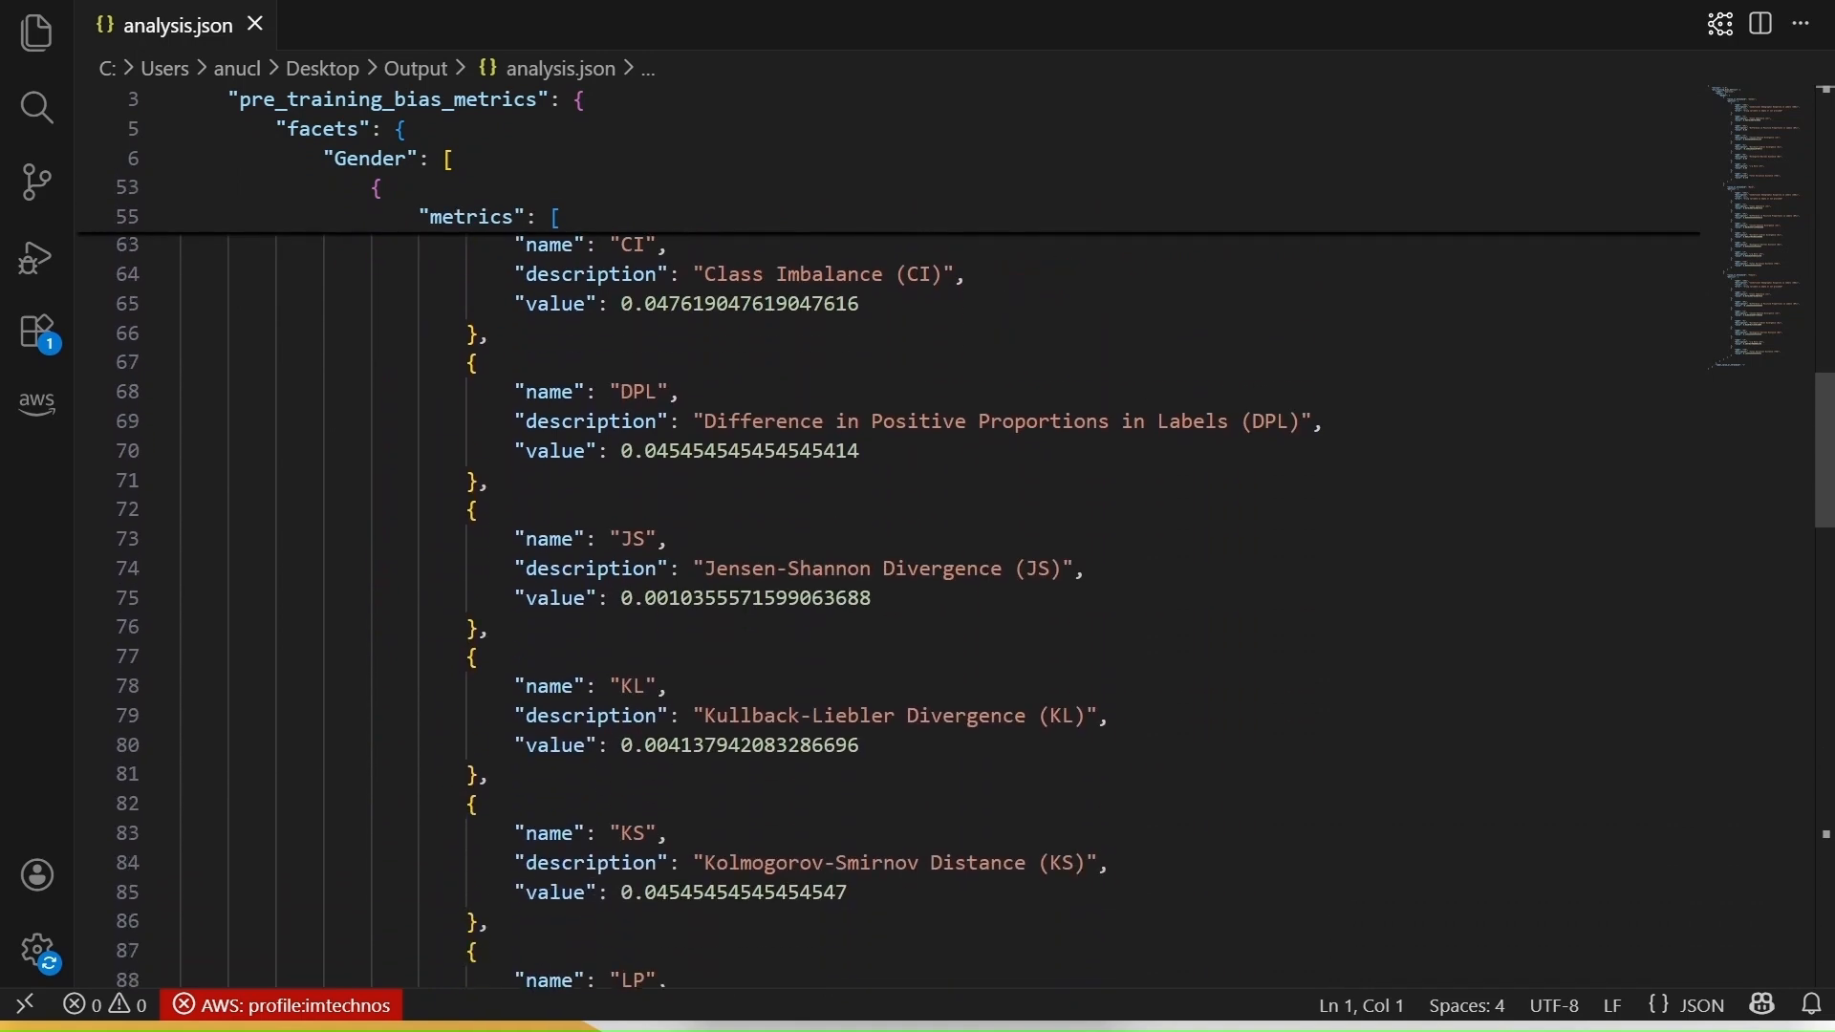
scroll(908, 612, down, 3)
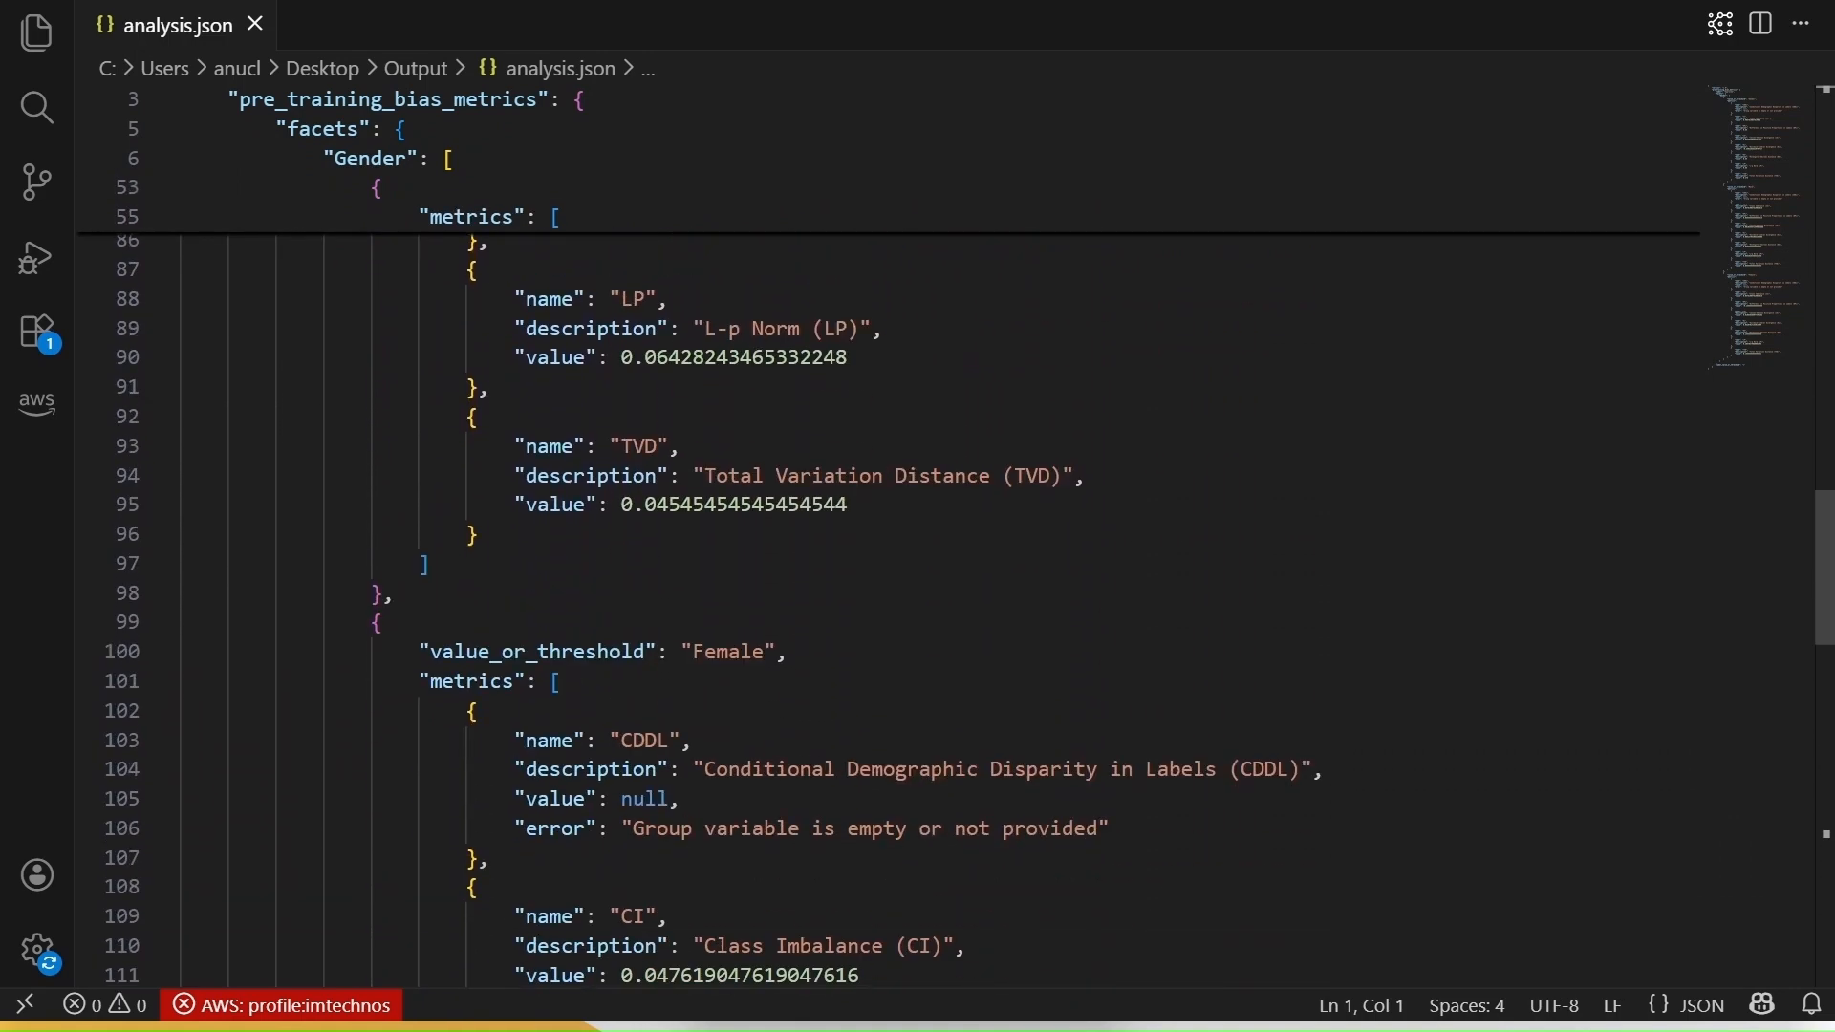
scroll(908, 611, up, 20)
scroll(907, 535, up, 5)
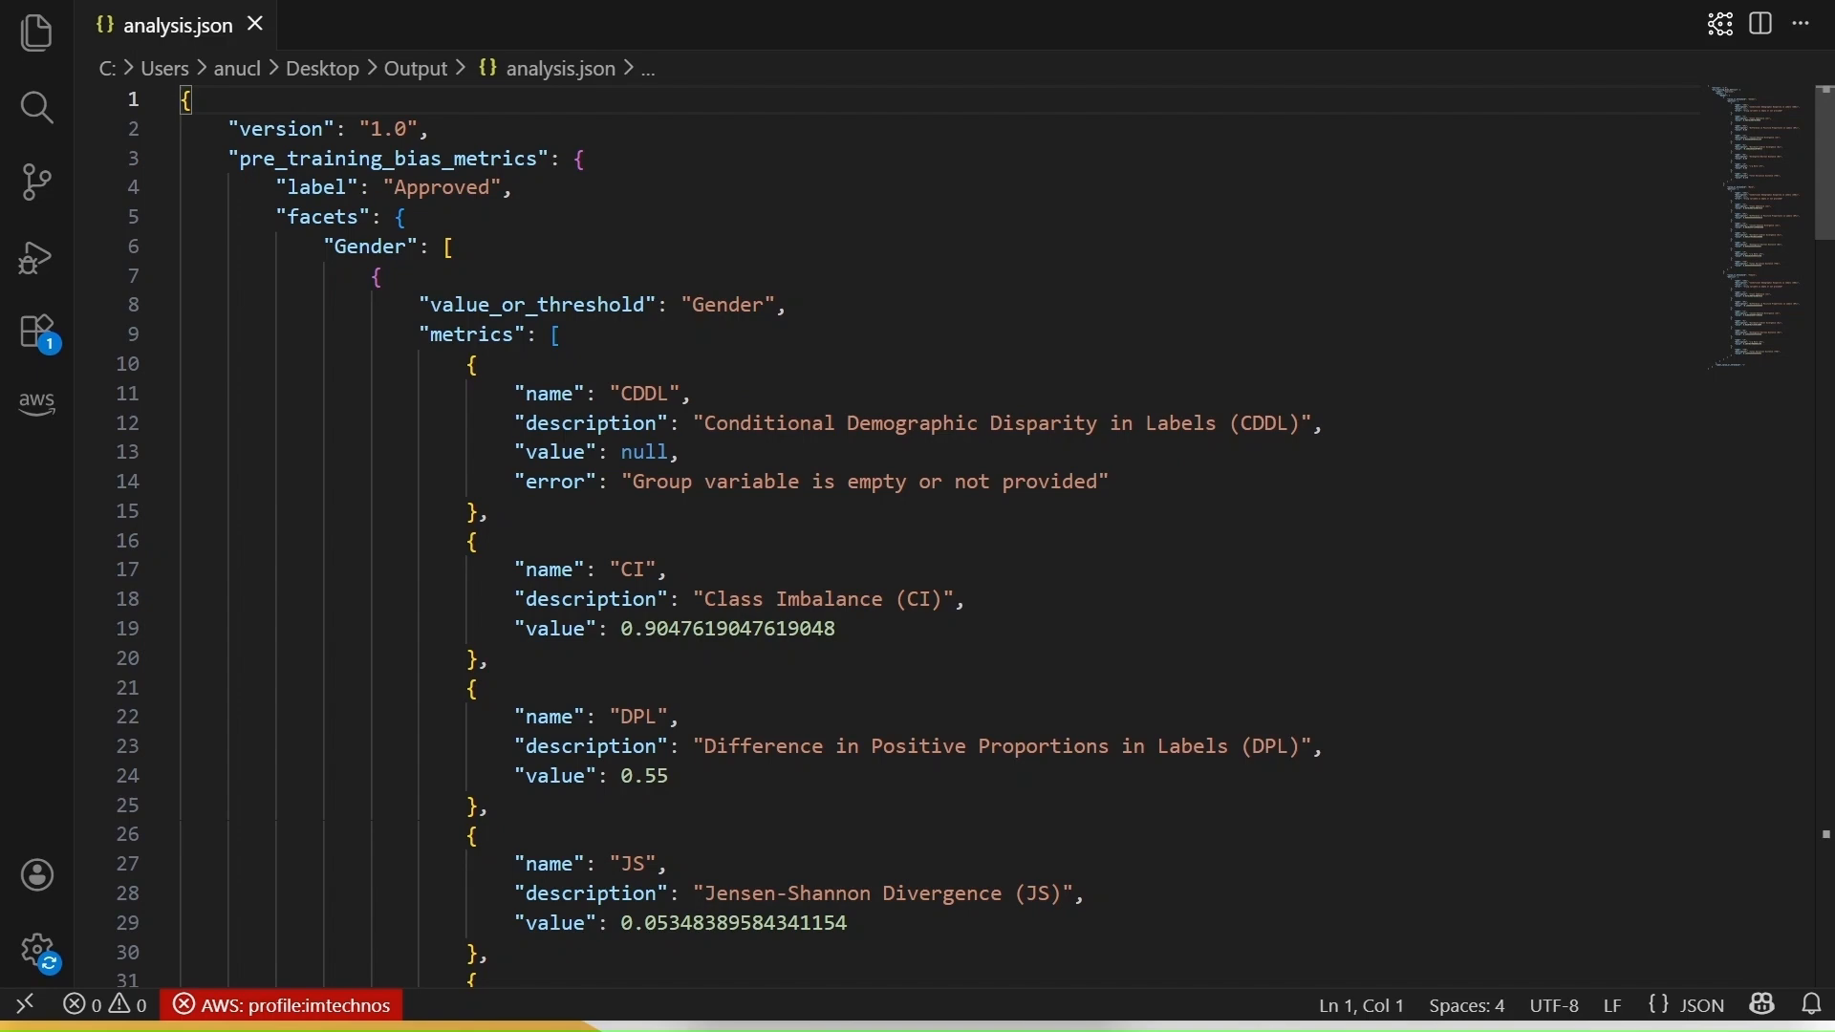
Split the editor to show analysis.json twice, aligning the Male metrics beside the Female metrics
click(1759, 23)
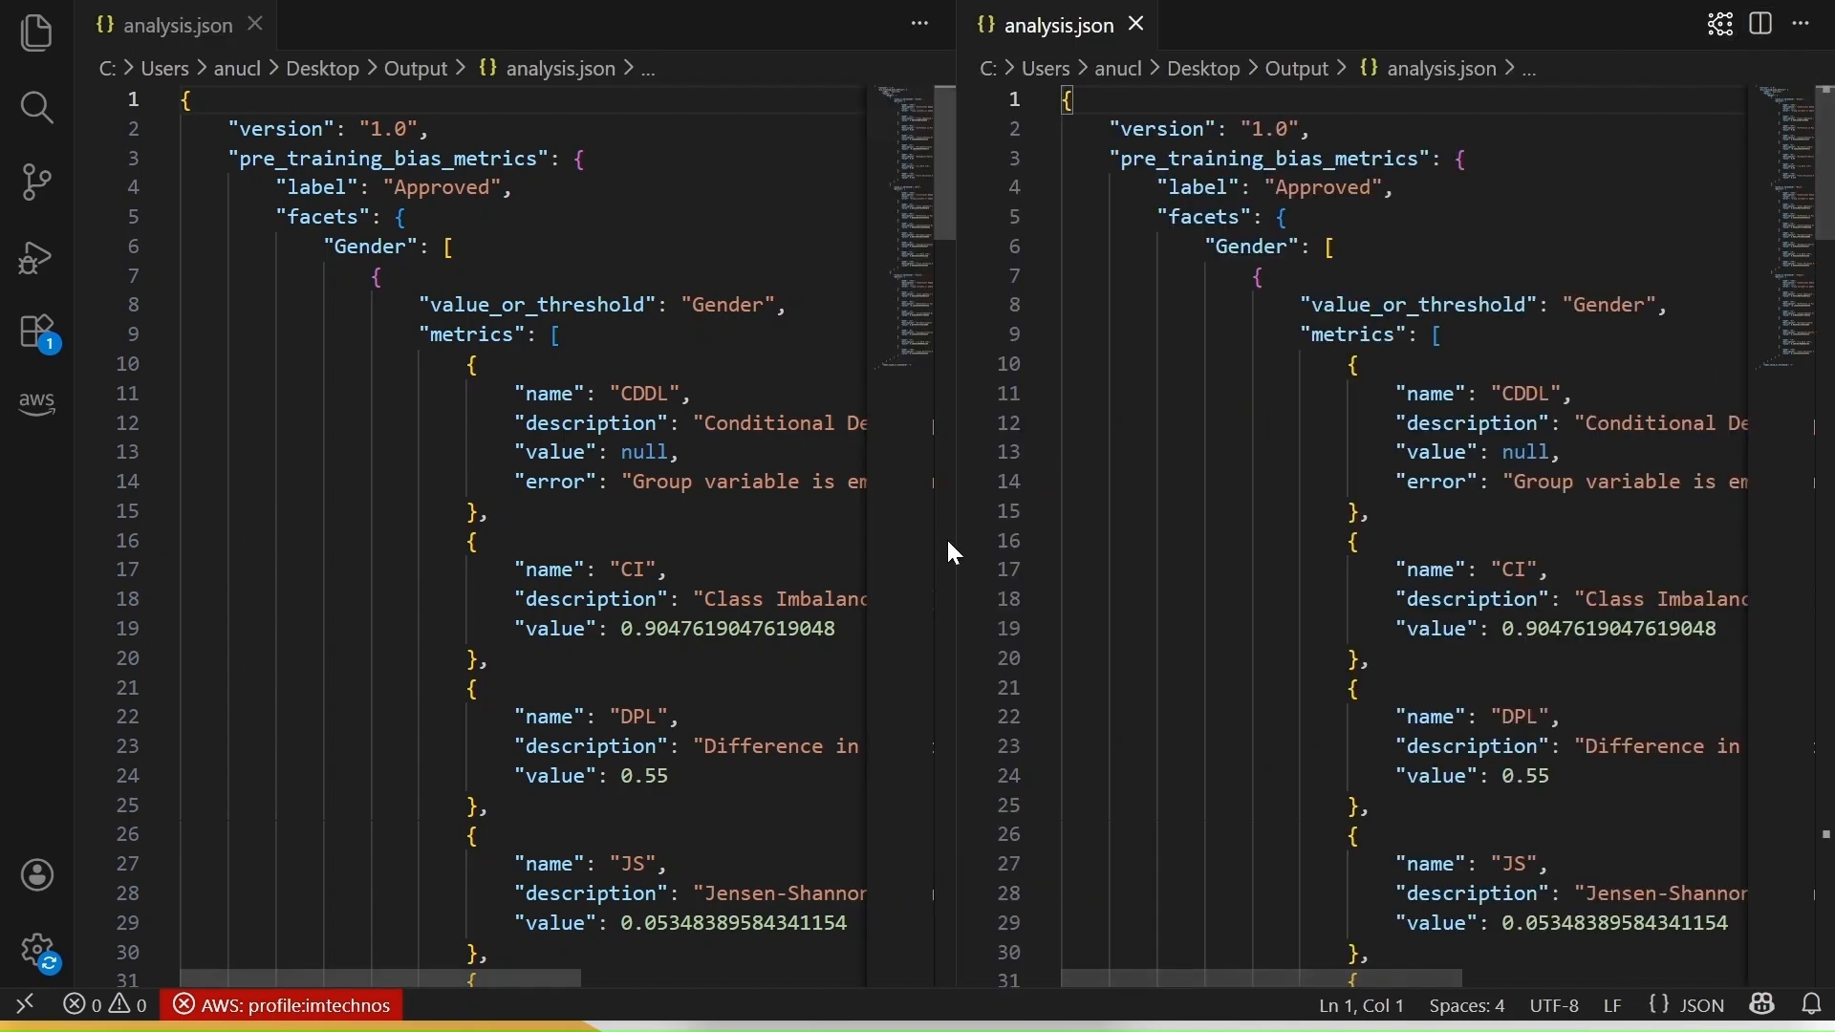
scroll(952, 552, right, 3)
scroll(952, 552, down, 3)
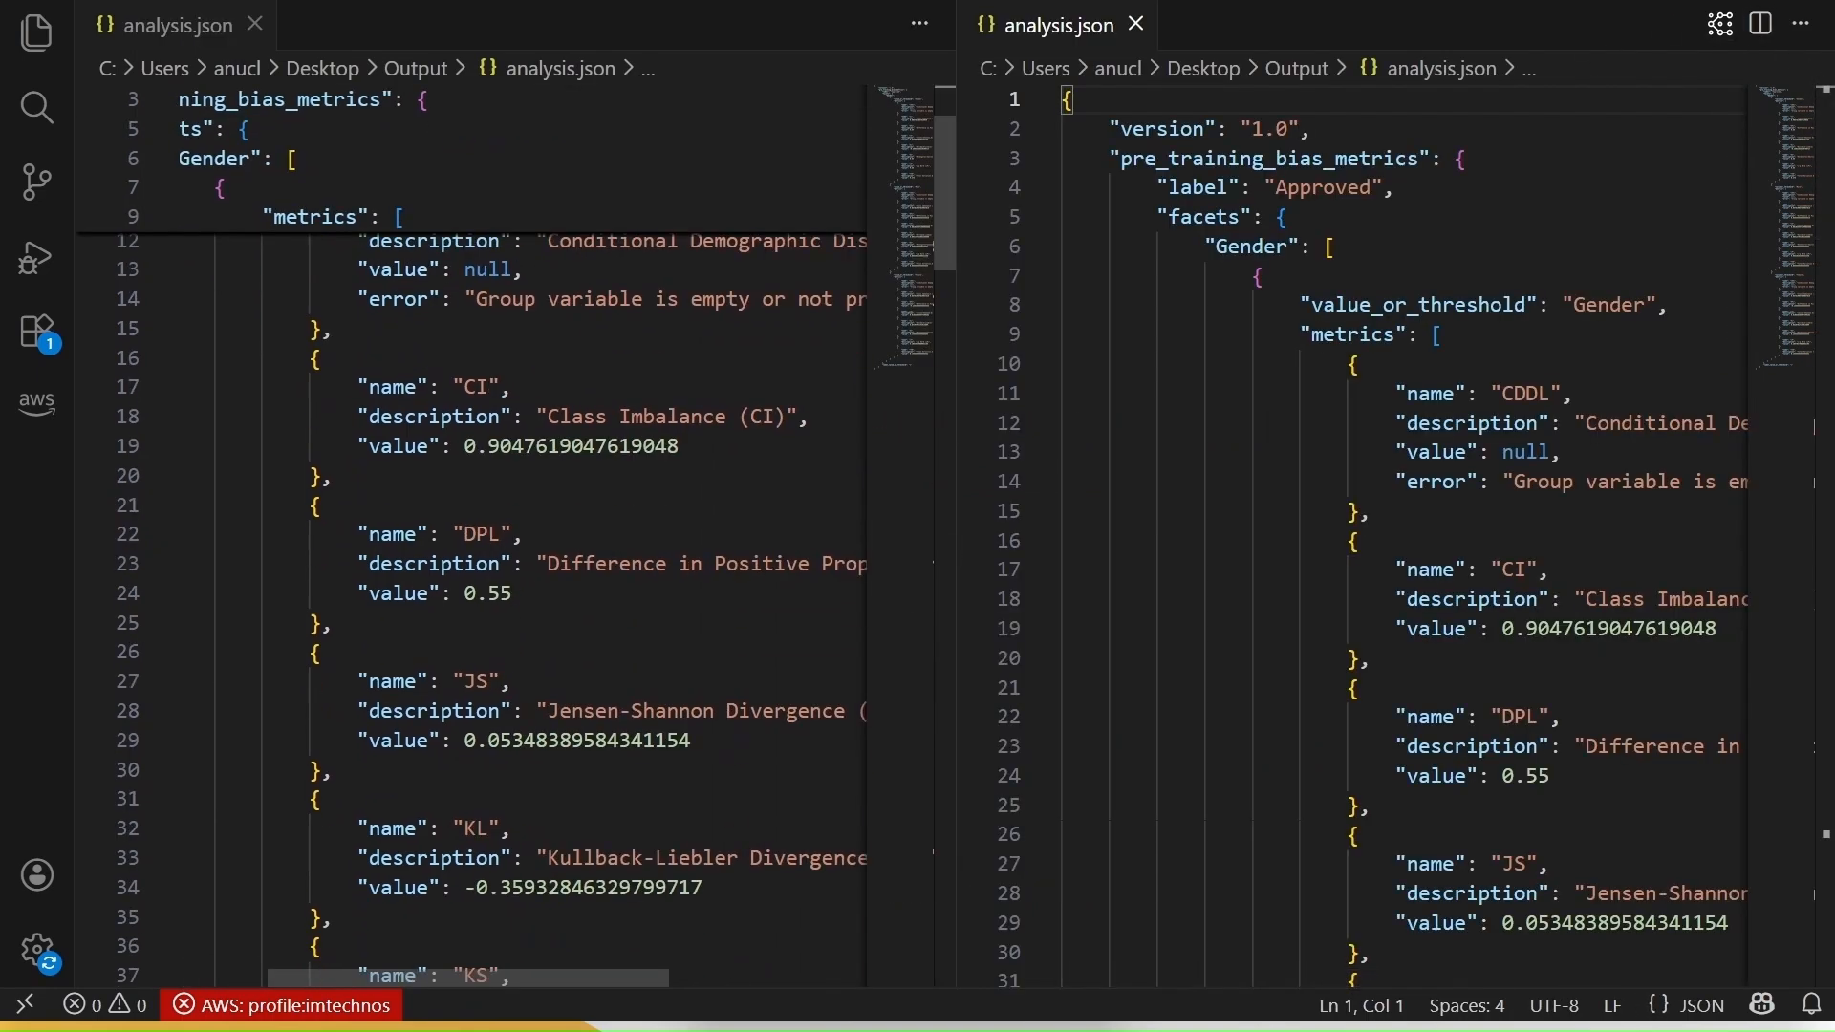
scroll(478, 612, down, 13)
scroll(477, 592, down, 1)
scroll(478, 592, right, 1)
scroll(1395, 593, down, 10)
scroll(1395, 592, down, 20)
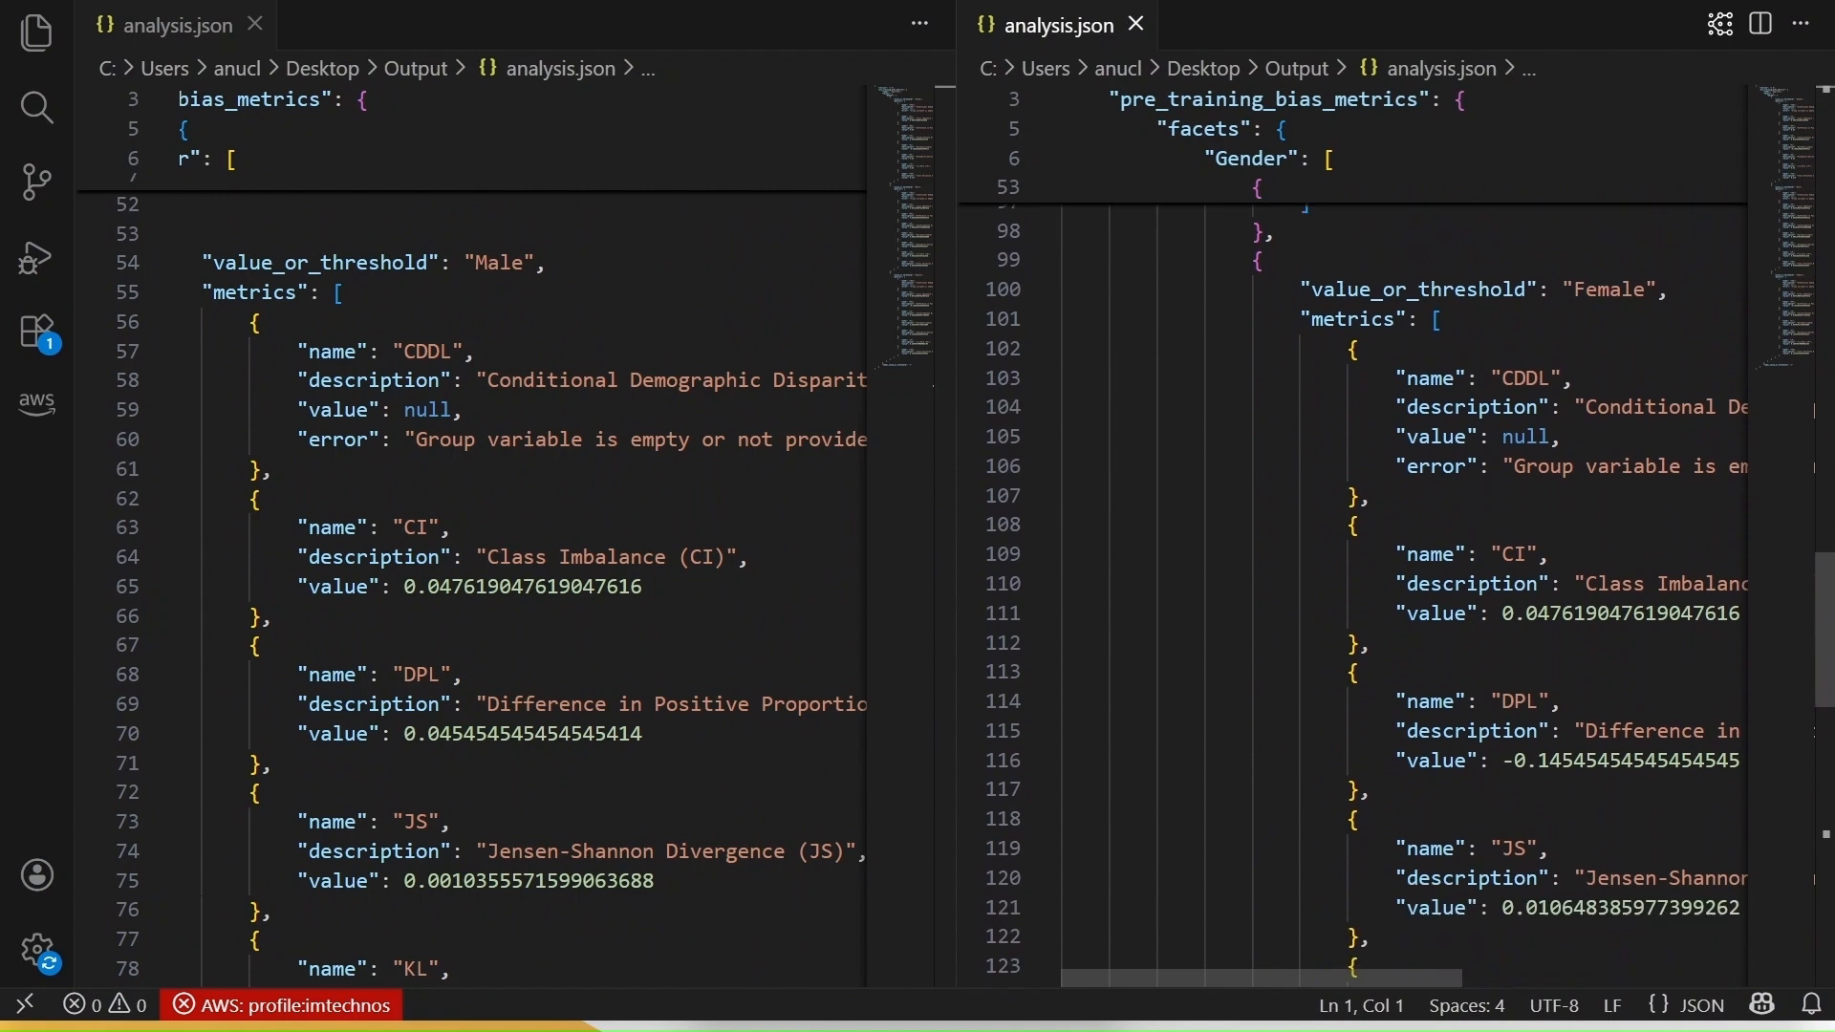
scroll(1395, 593, down, 1)
scroll(1395, 592, right, 1)
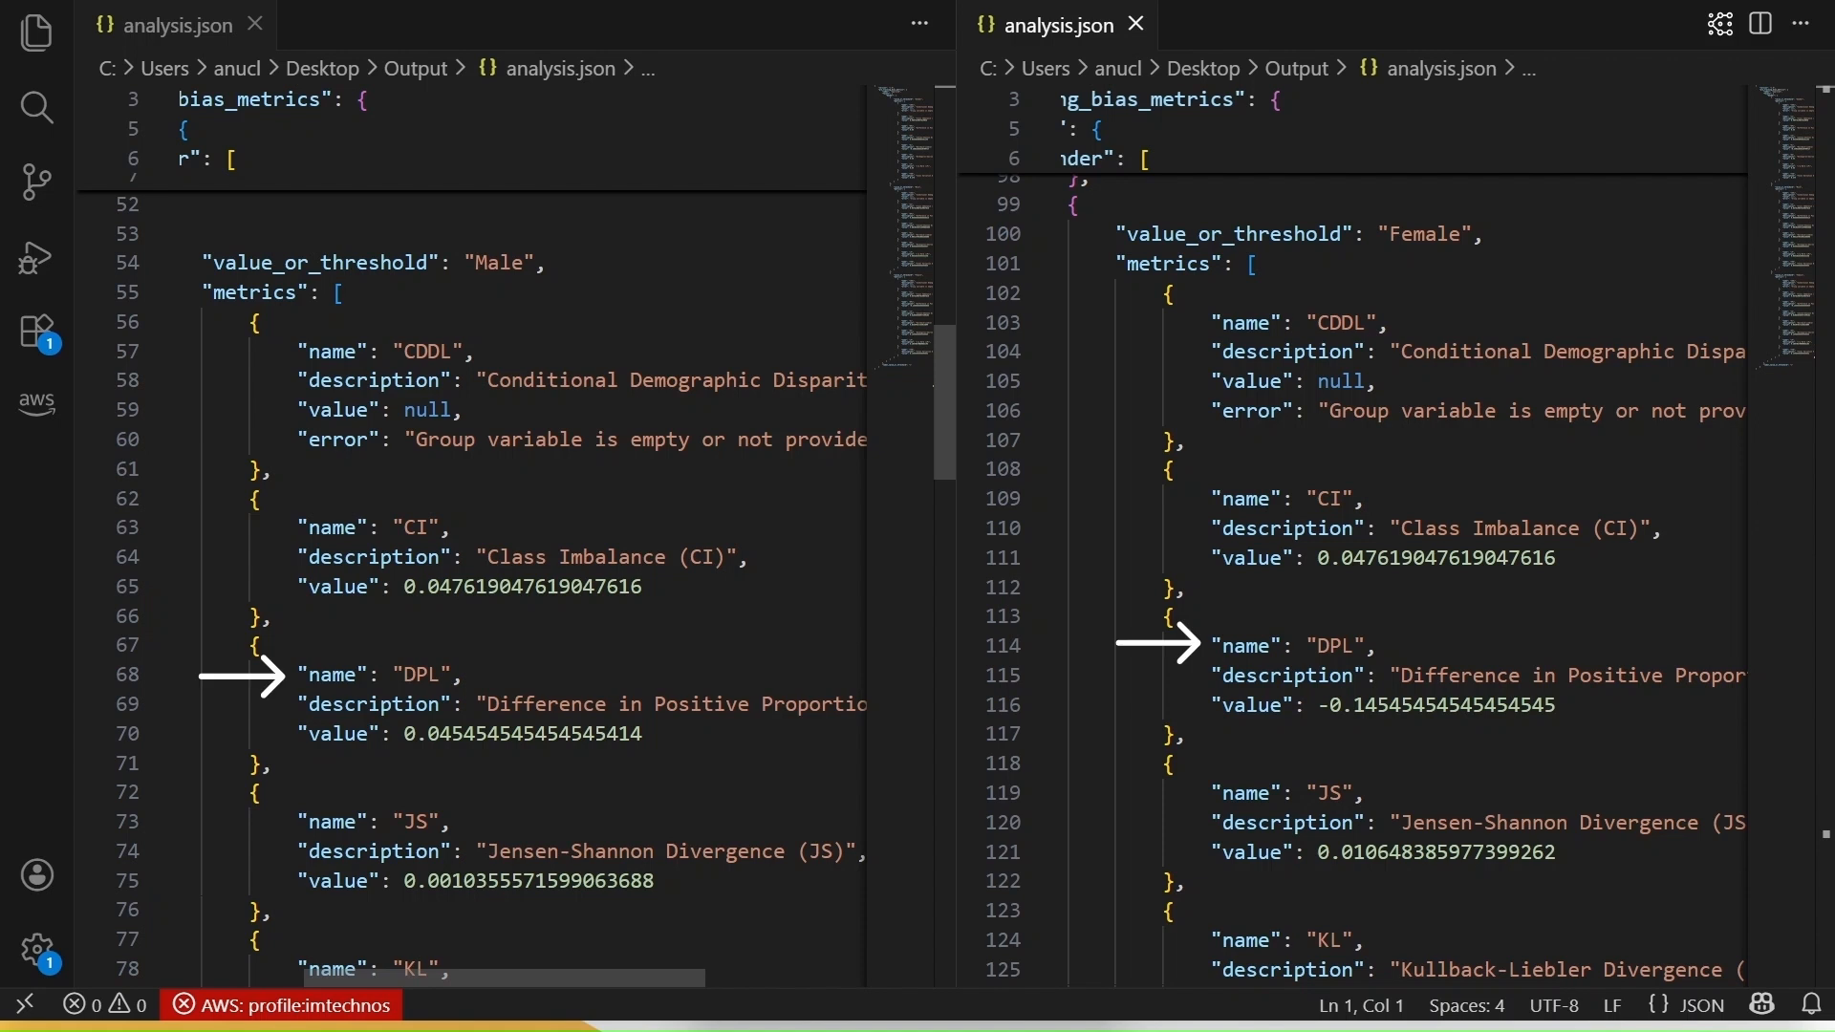
Compare the DPL, KS and other bias metric values between the Male and Female entries in analysis.json
double_click(421, 675)
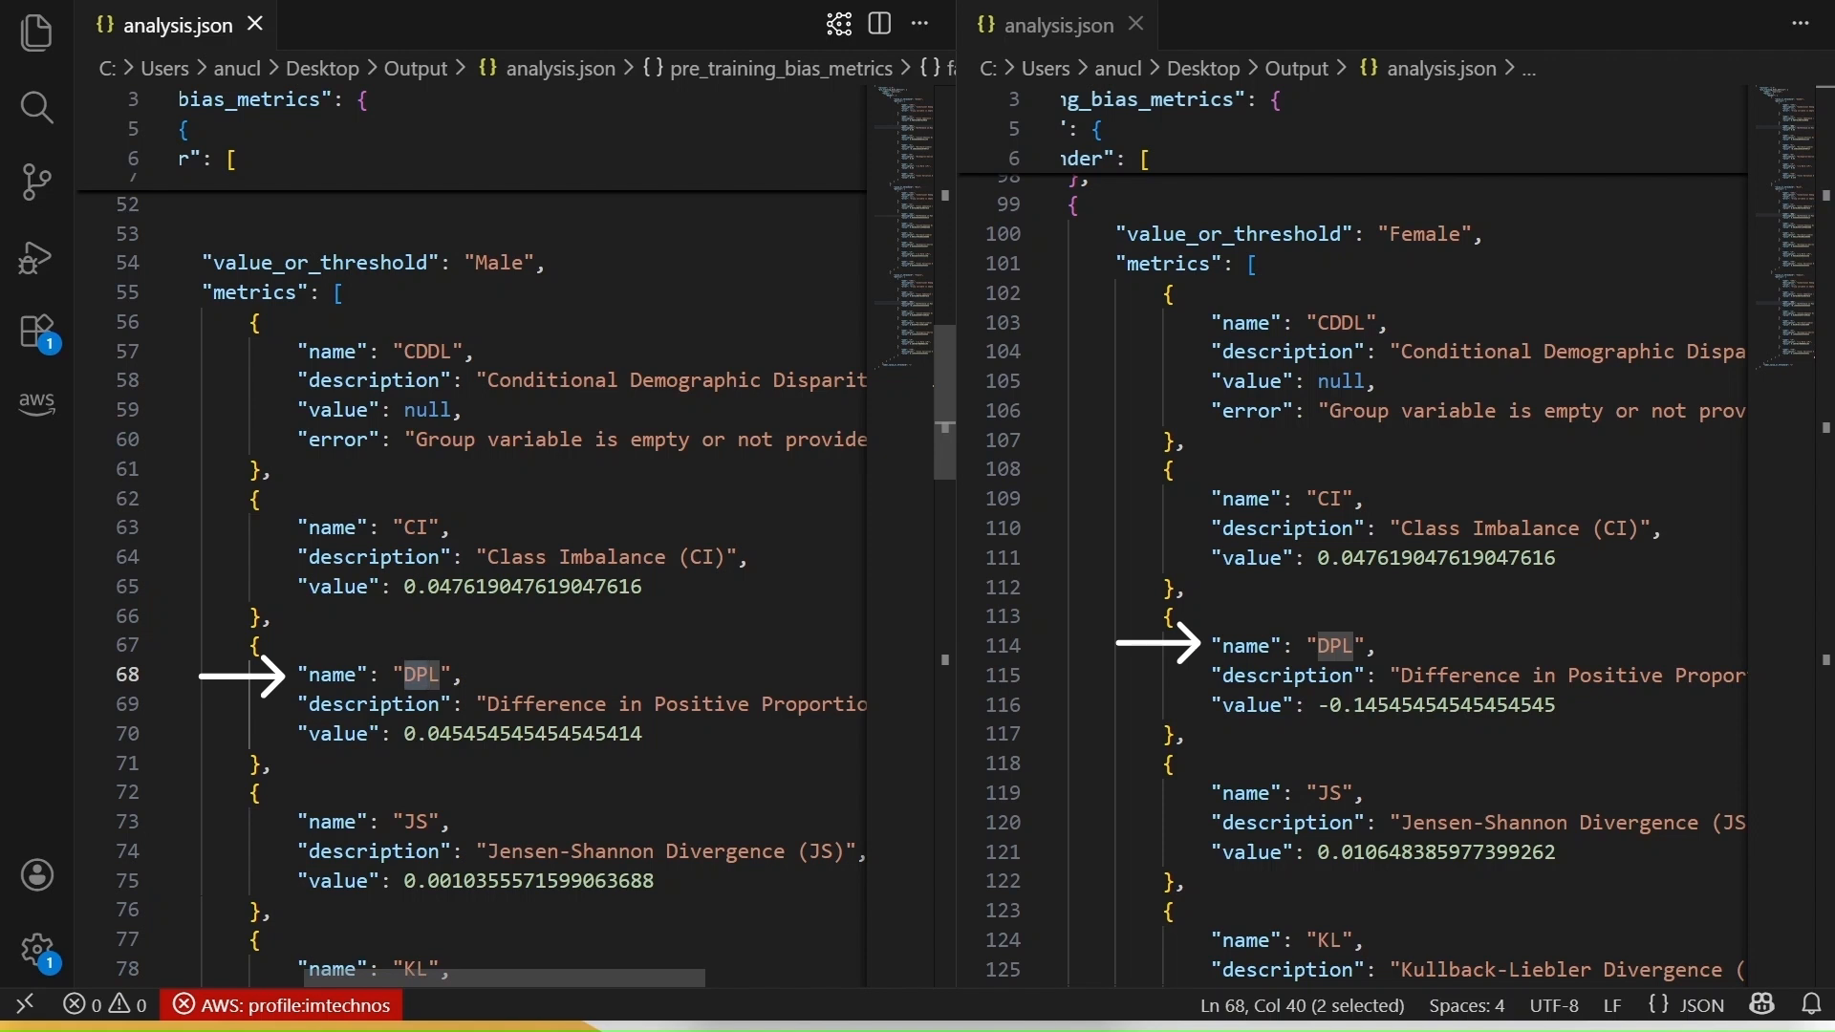
click(465, 734)
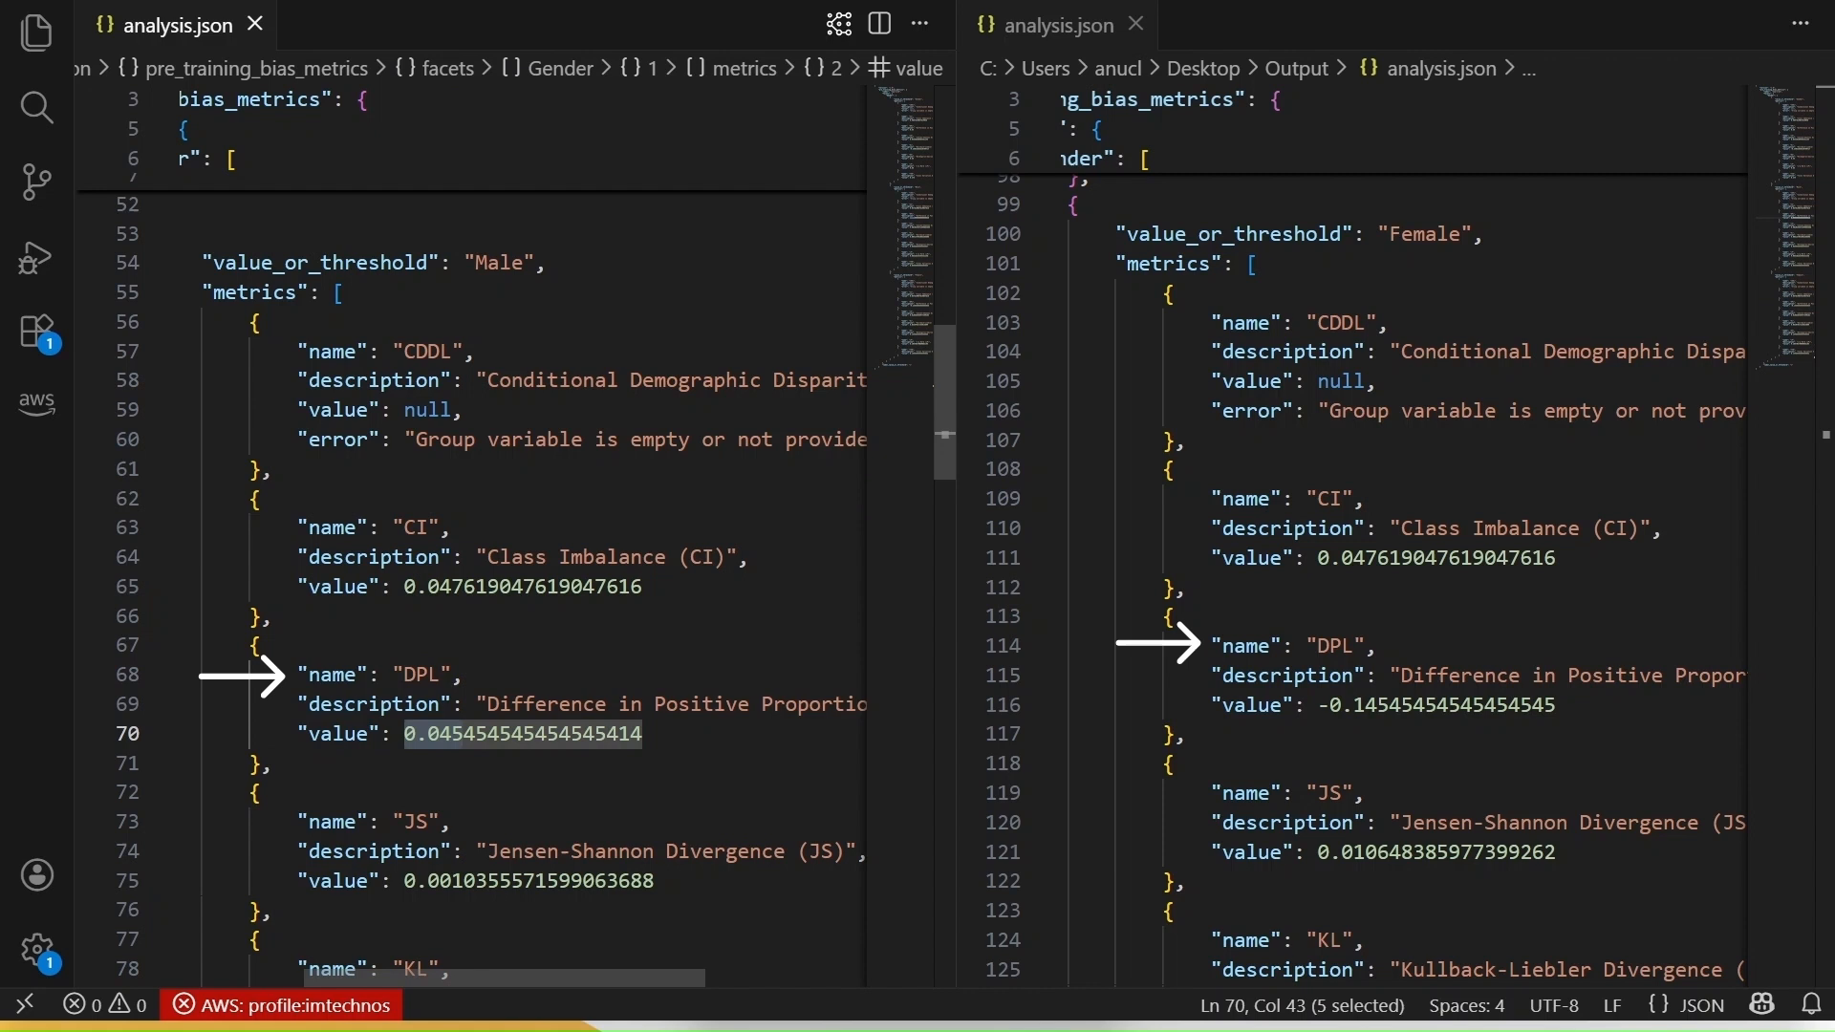
click(523, 733)
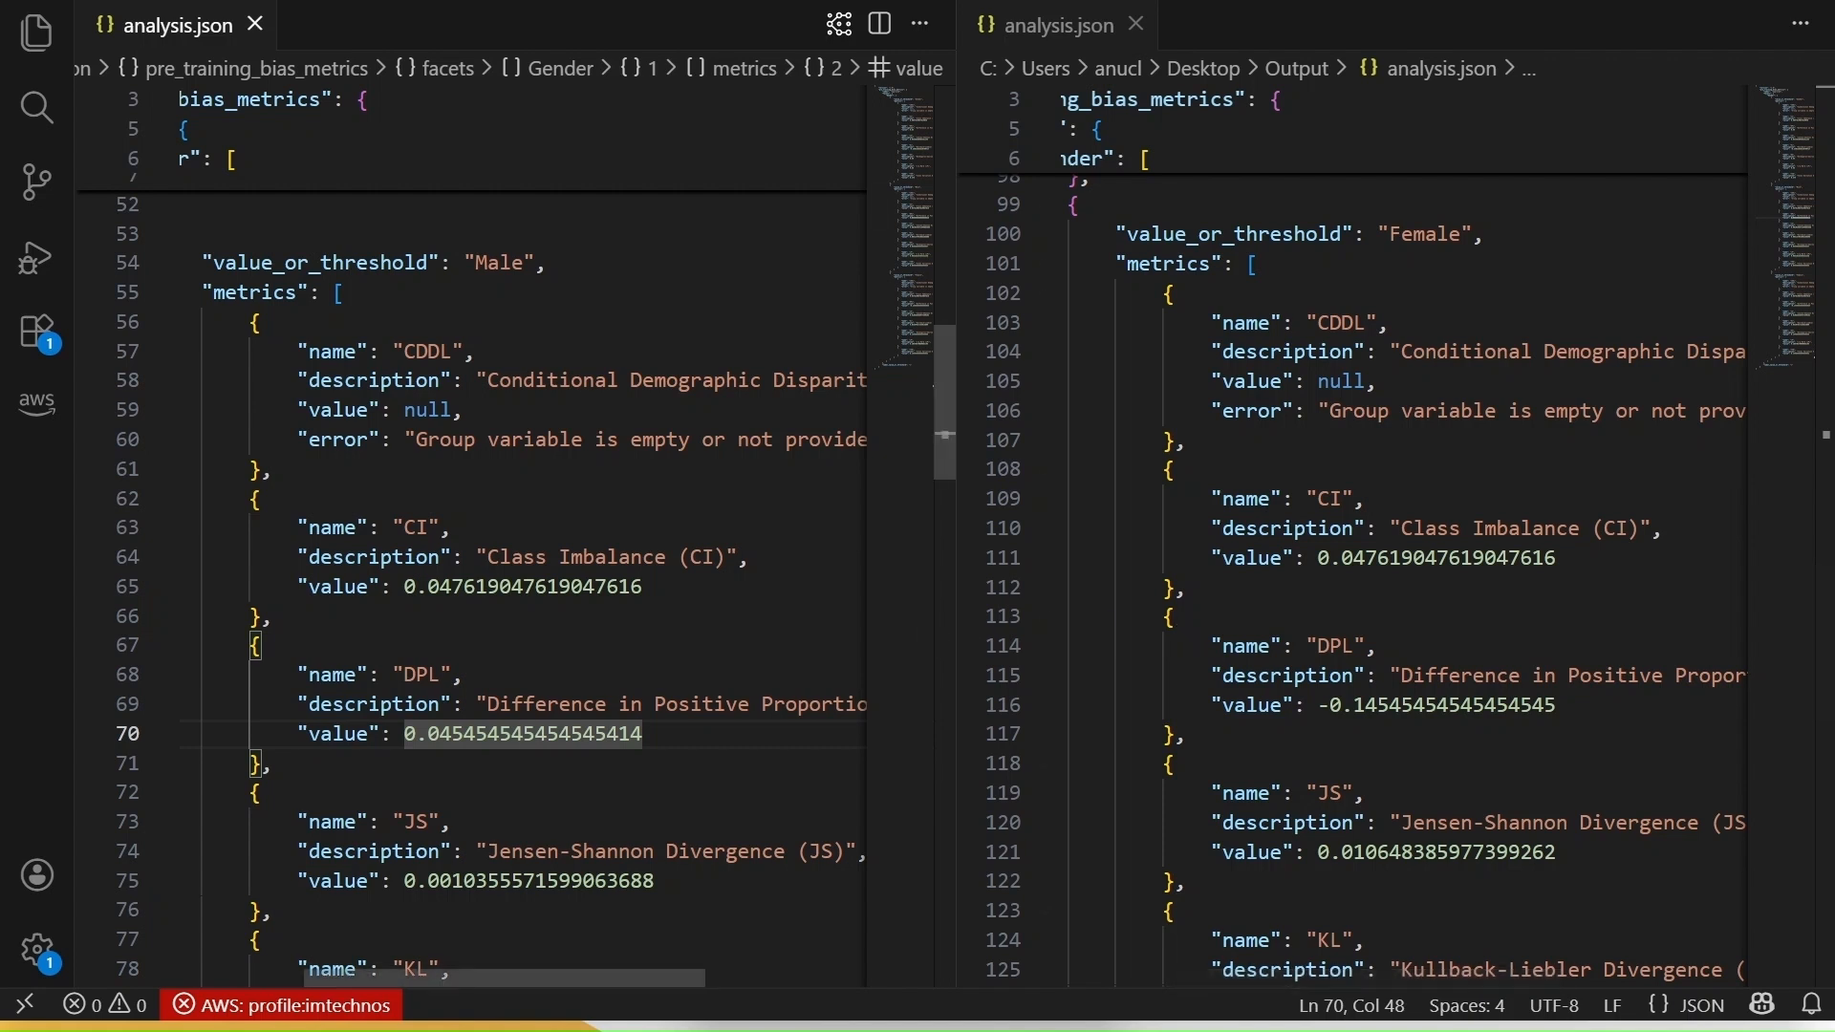
scroll(515, 573, down, 7)
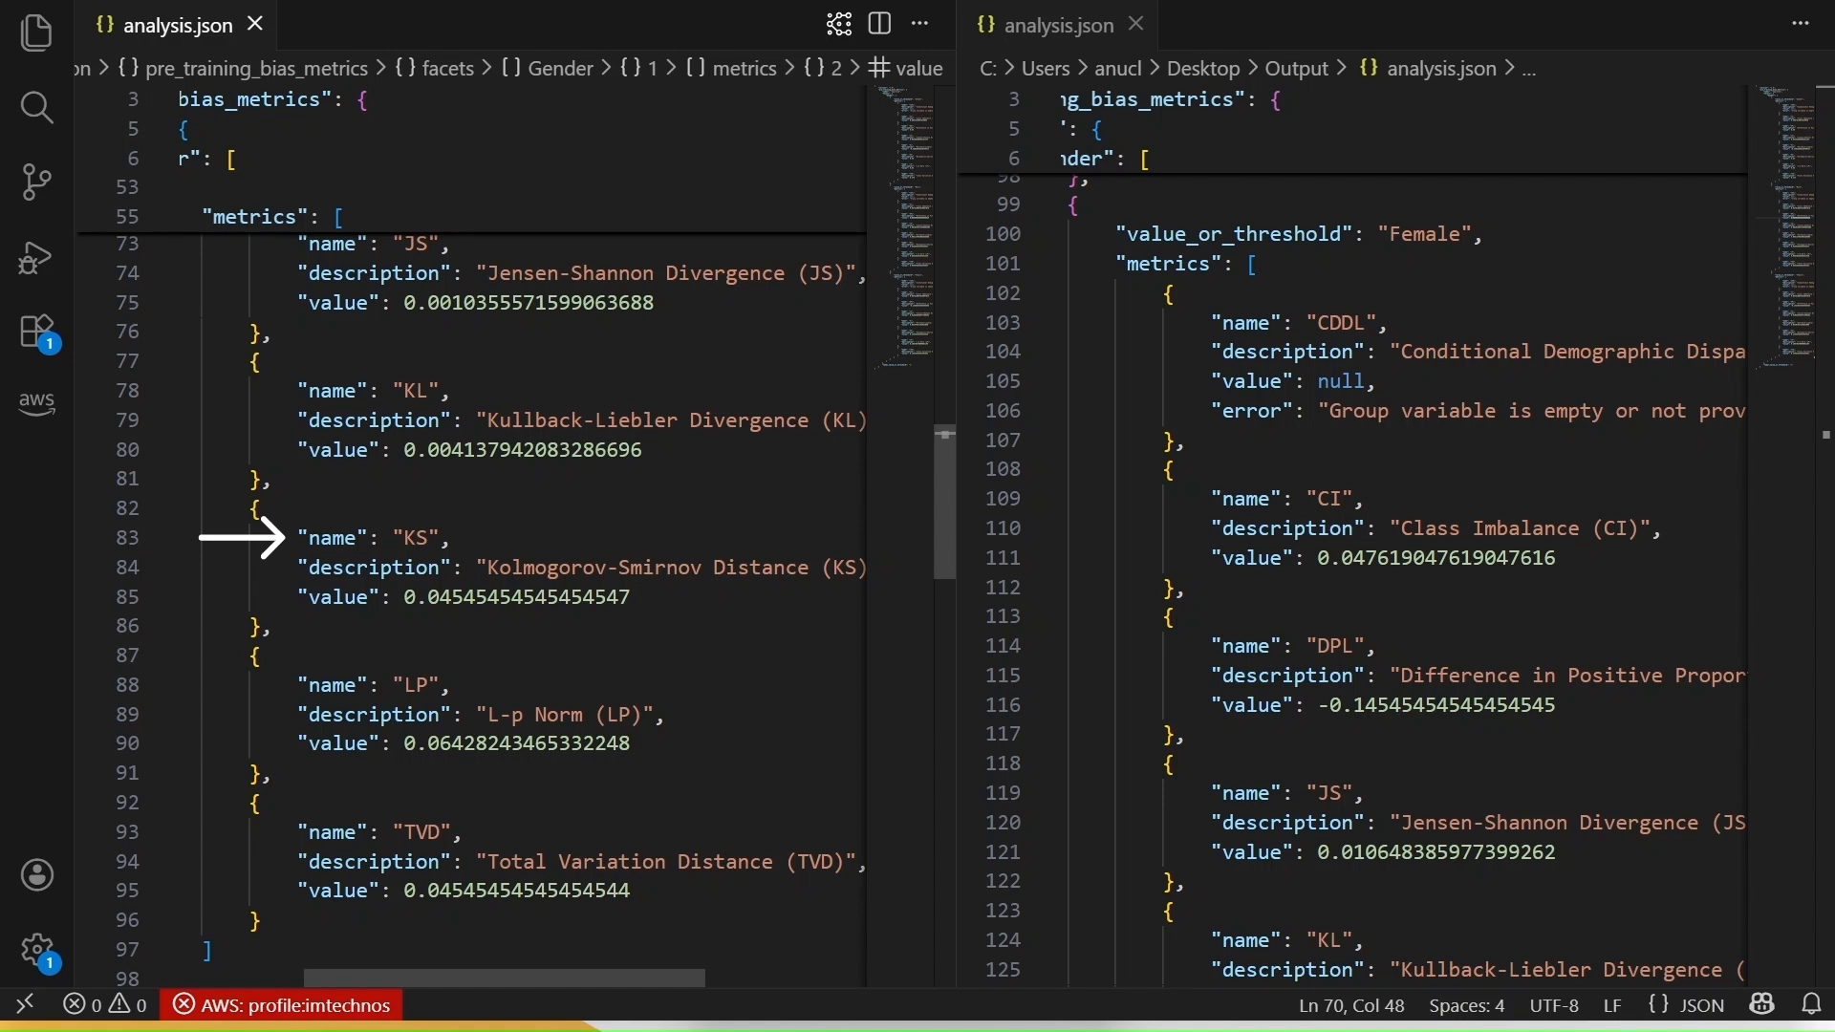
scroll(1357, 602, down, 7)
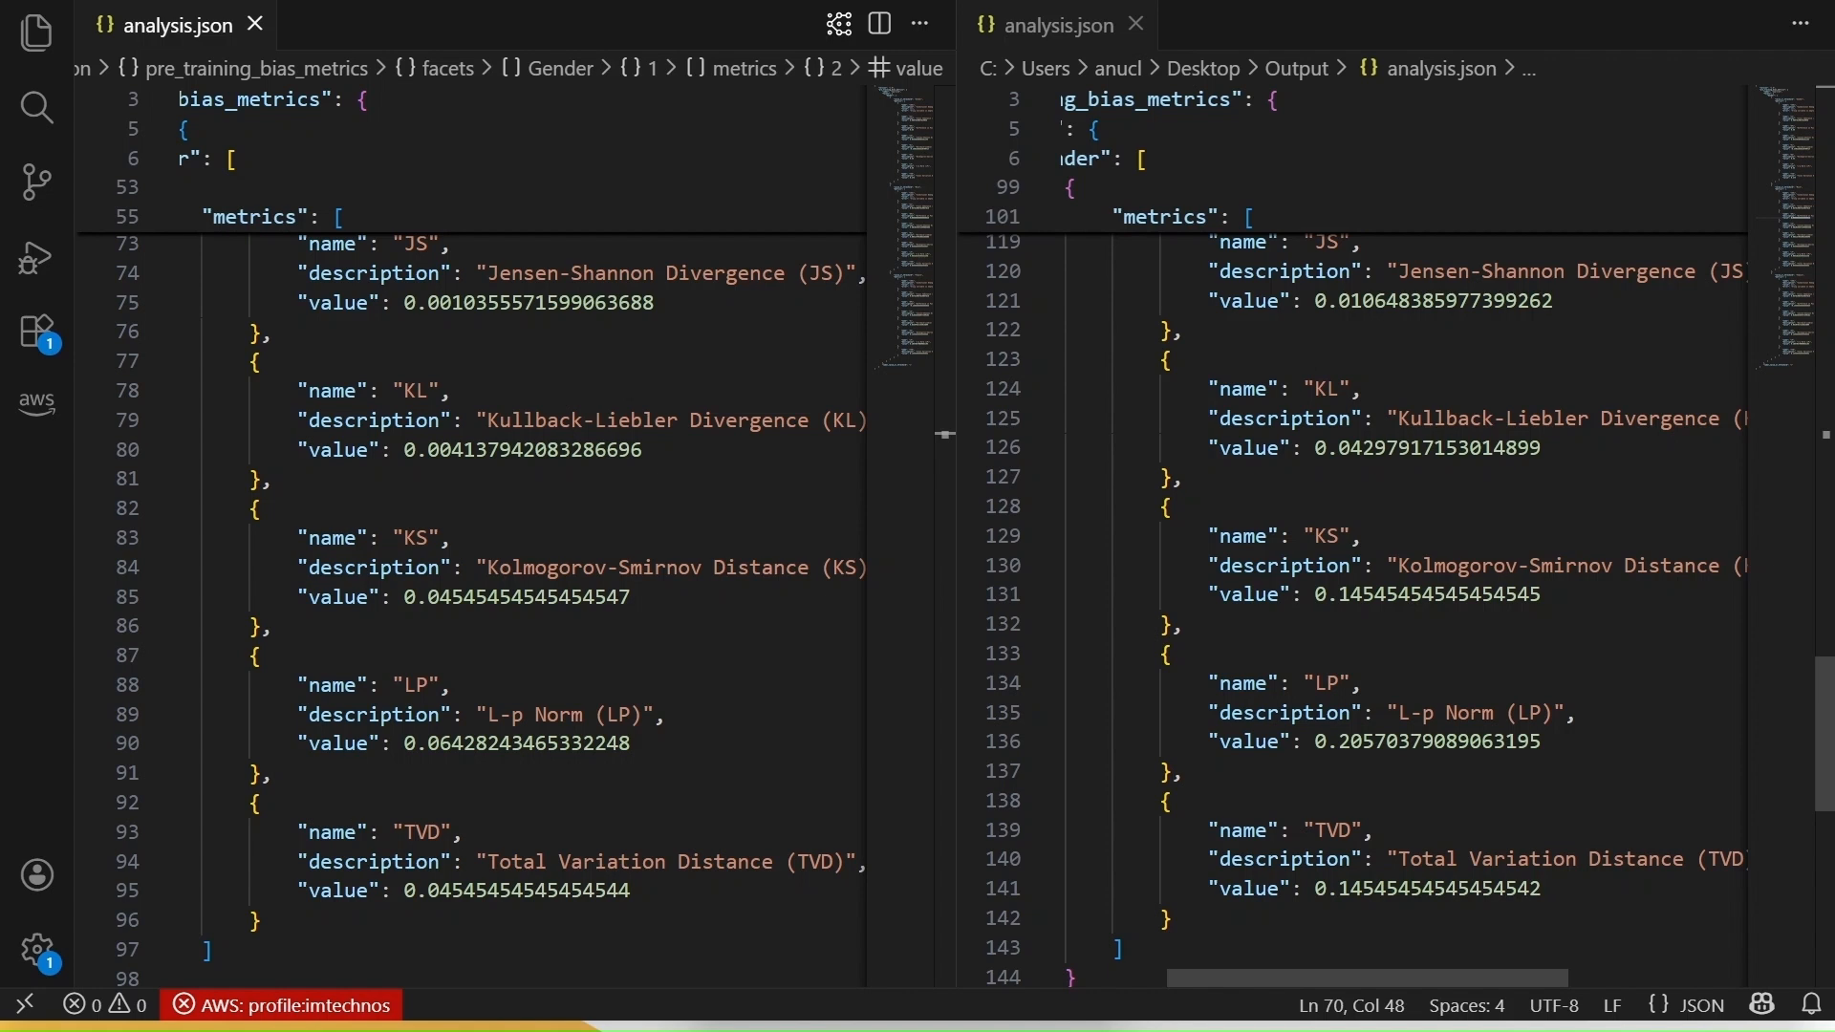
scroll(937, 426, up, 3)
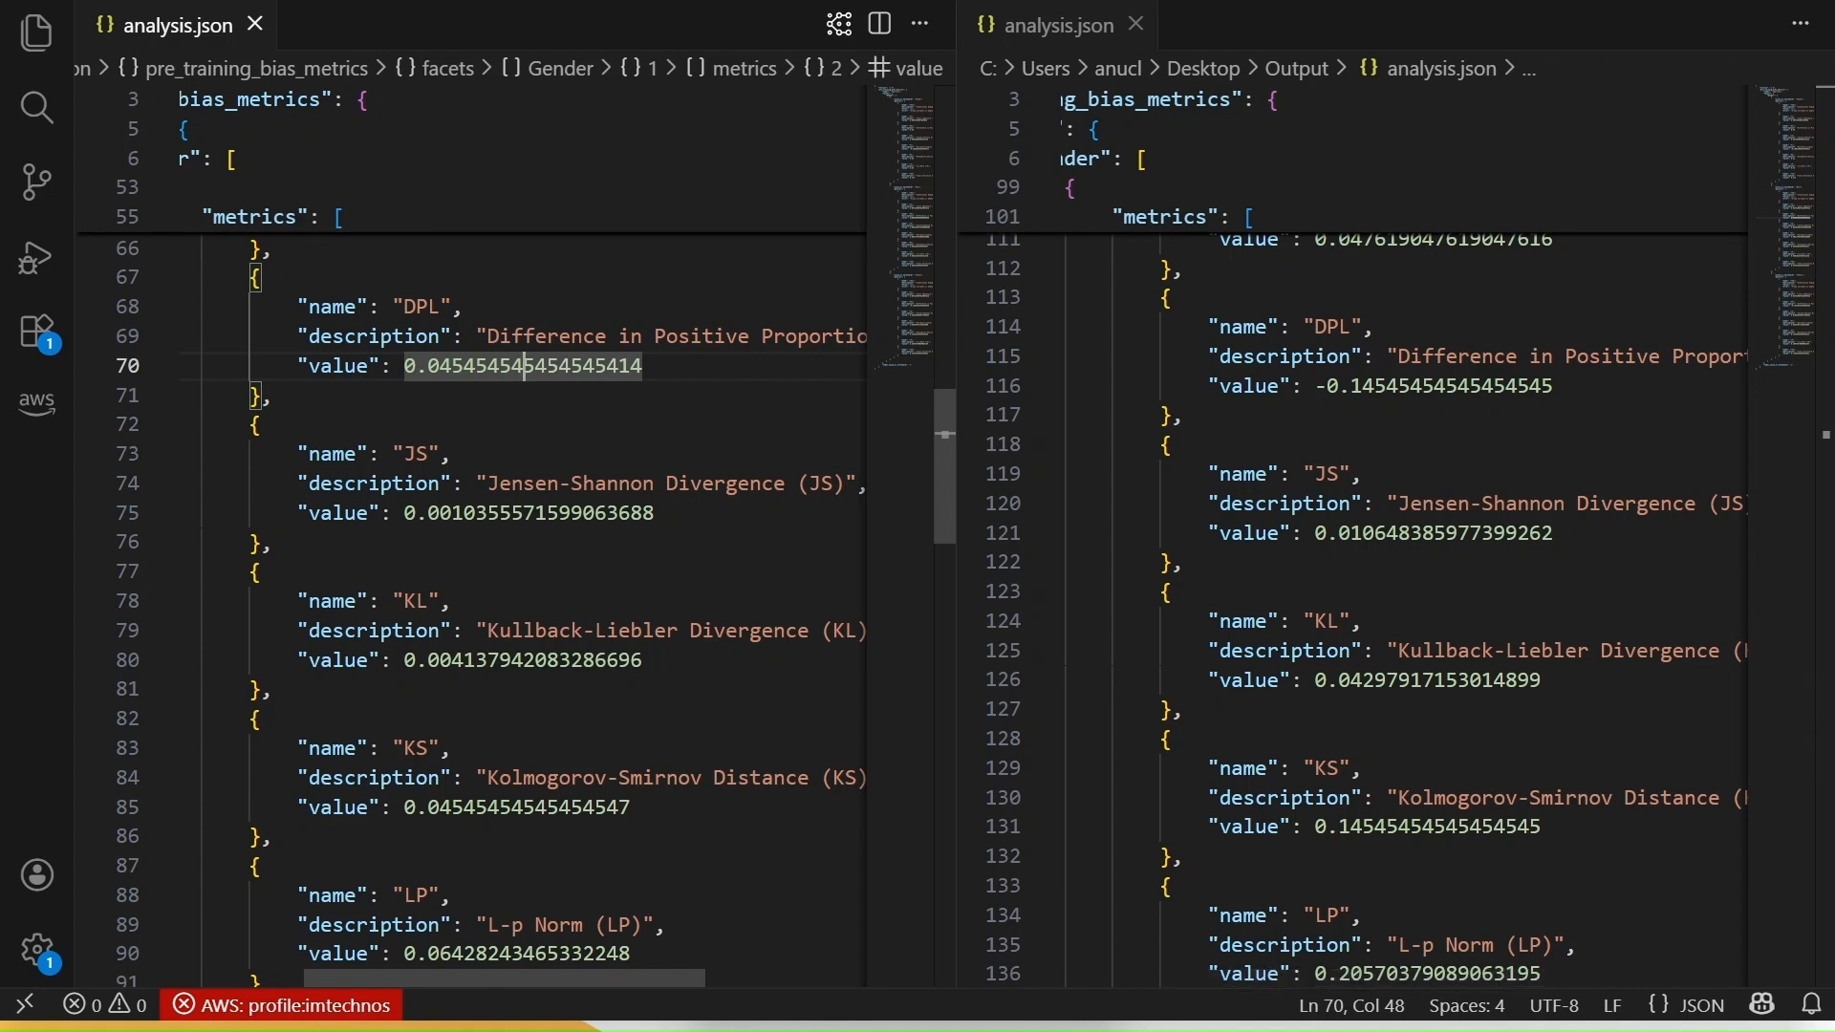
Switch to SageMaker Unified Studio in the browser and delete the laon-bias-clarify-analysis notebook, entering "confirm" as consent
key(alt+Tab)
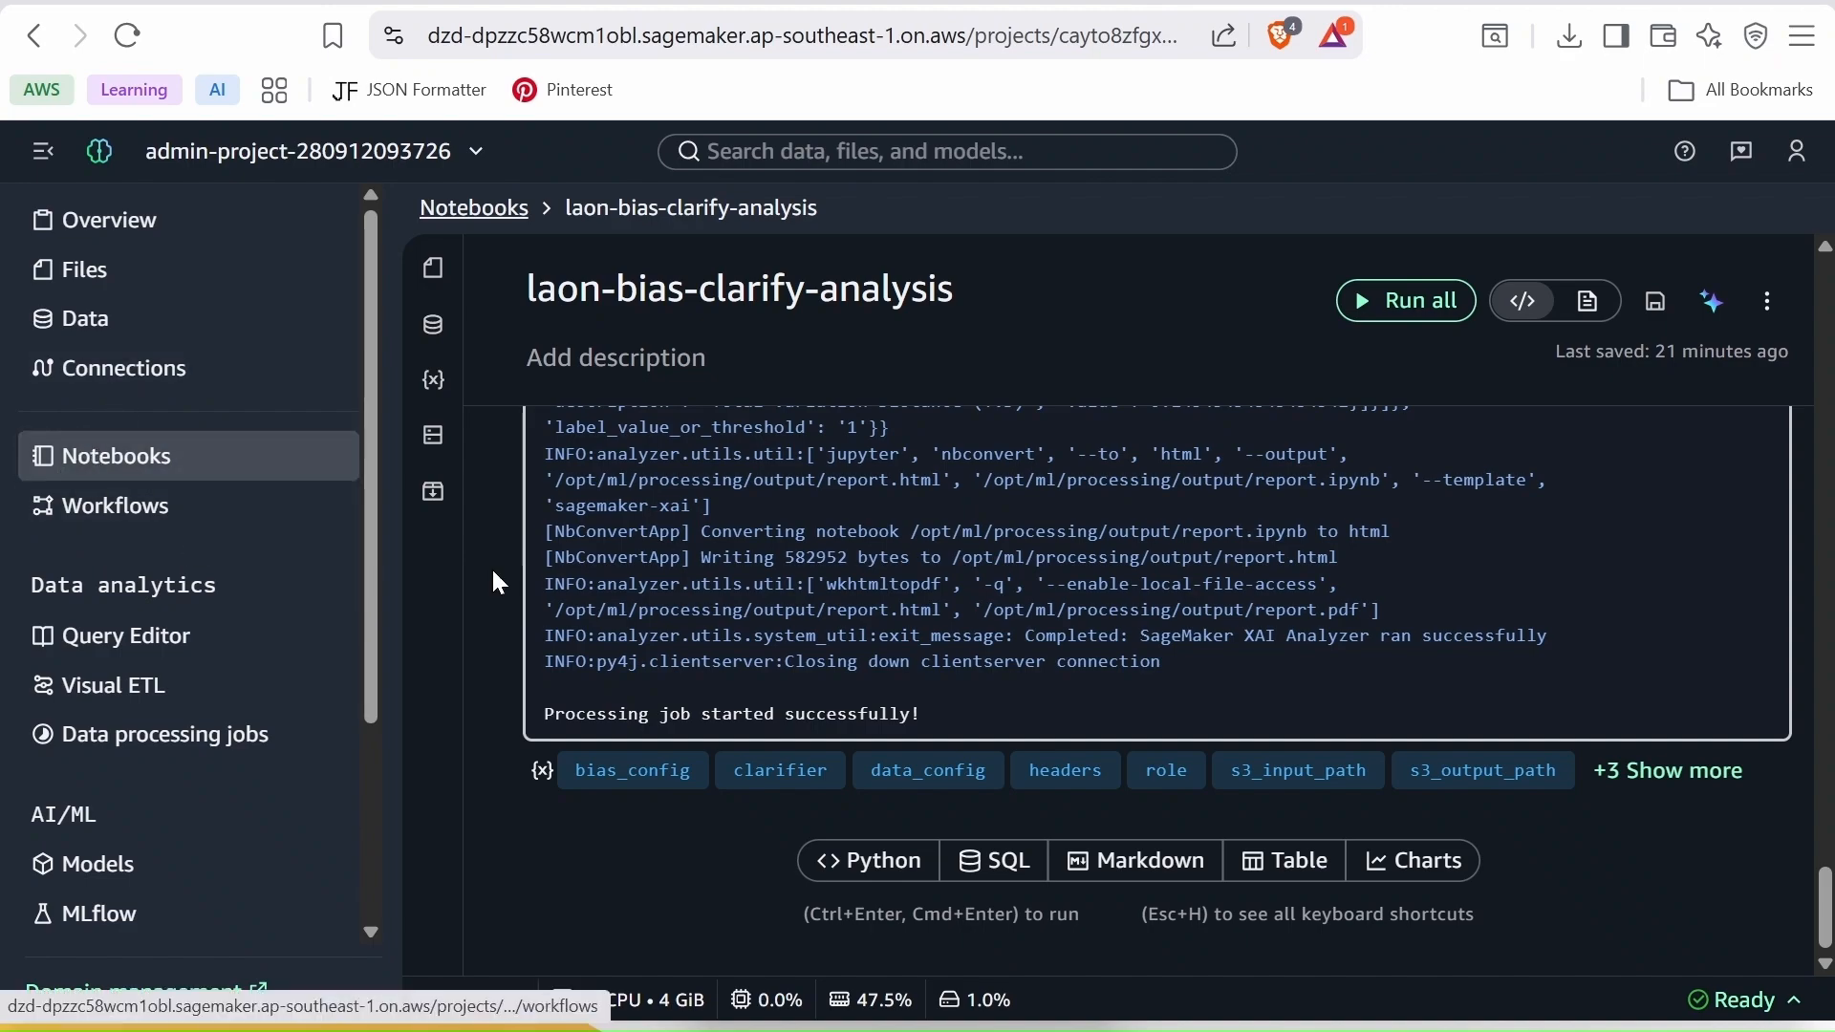
scroll(518, 508, up, 20)
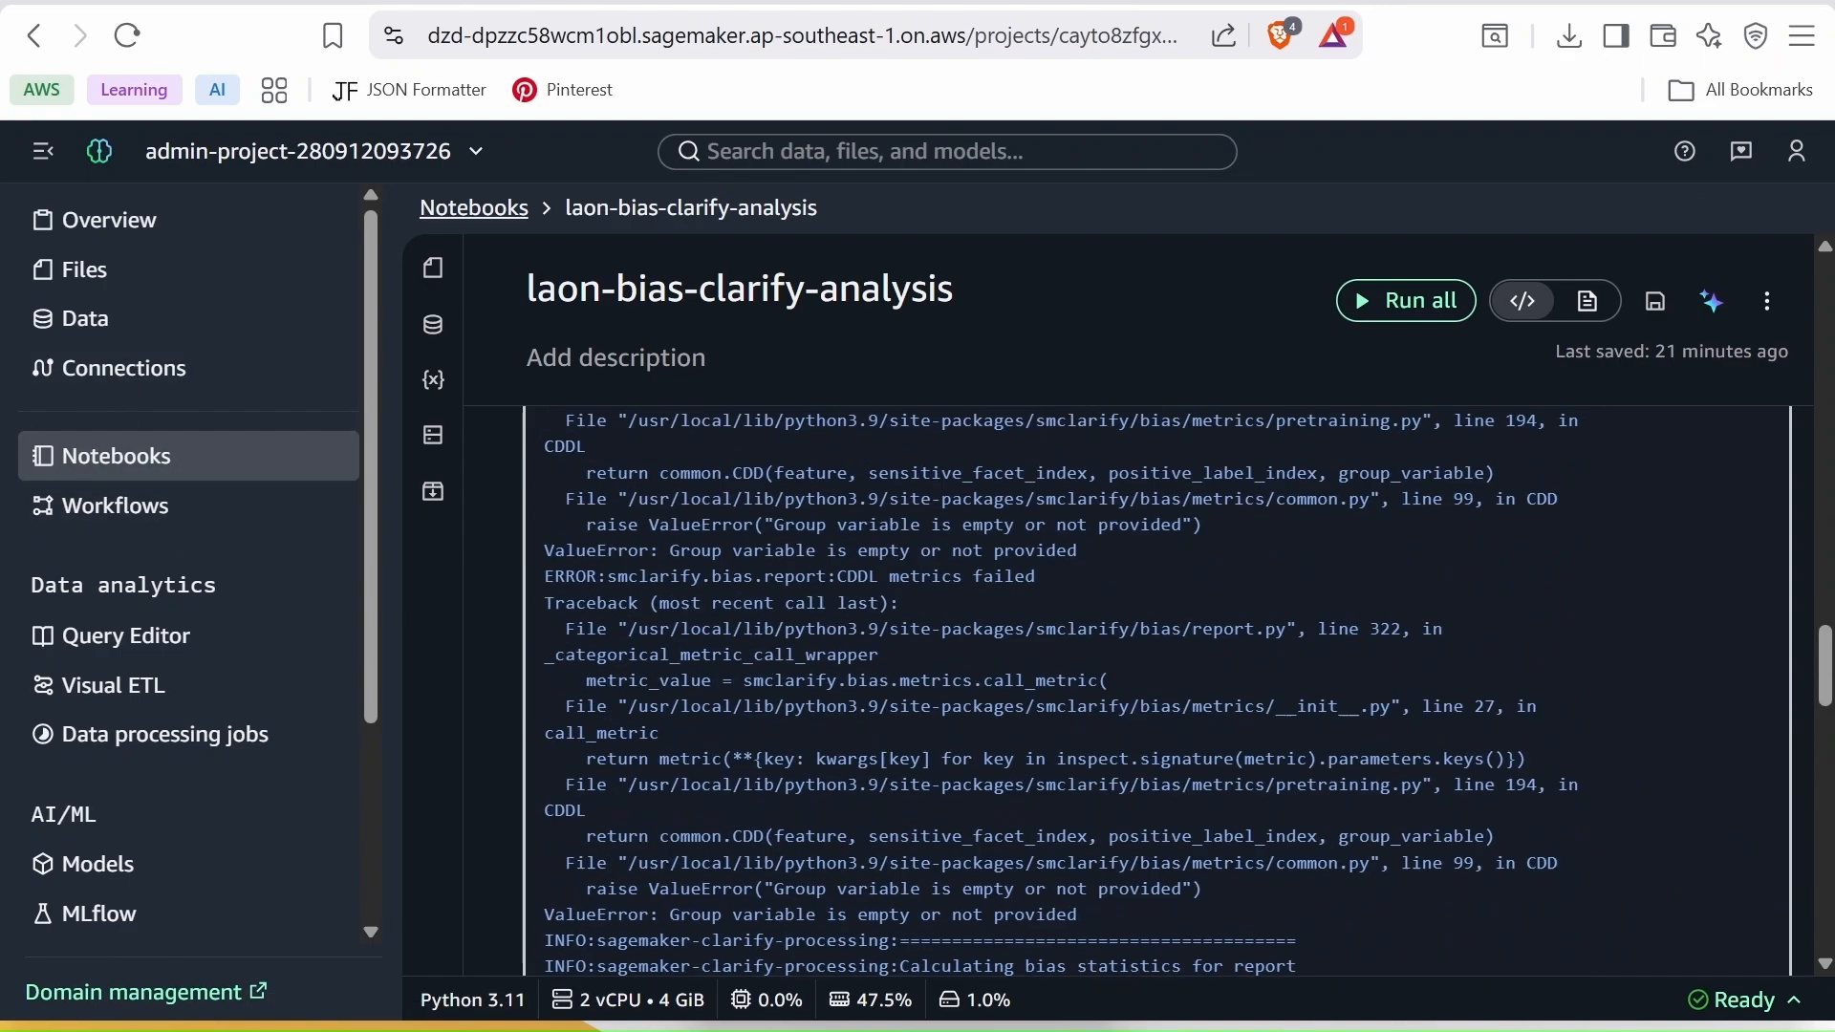
click(1769, 318)
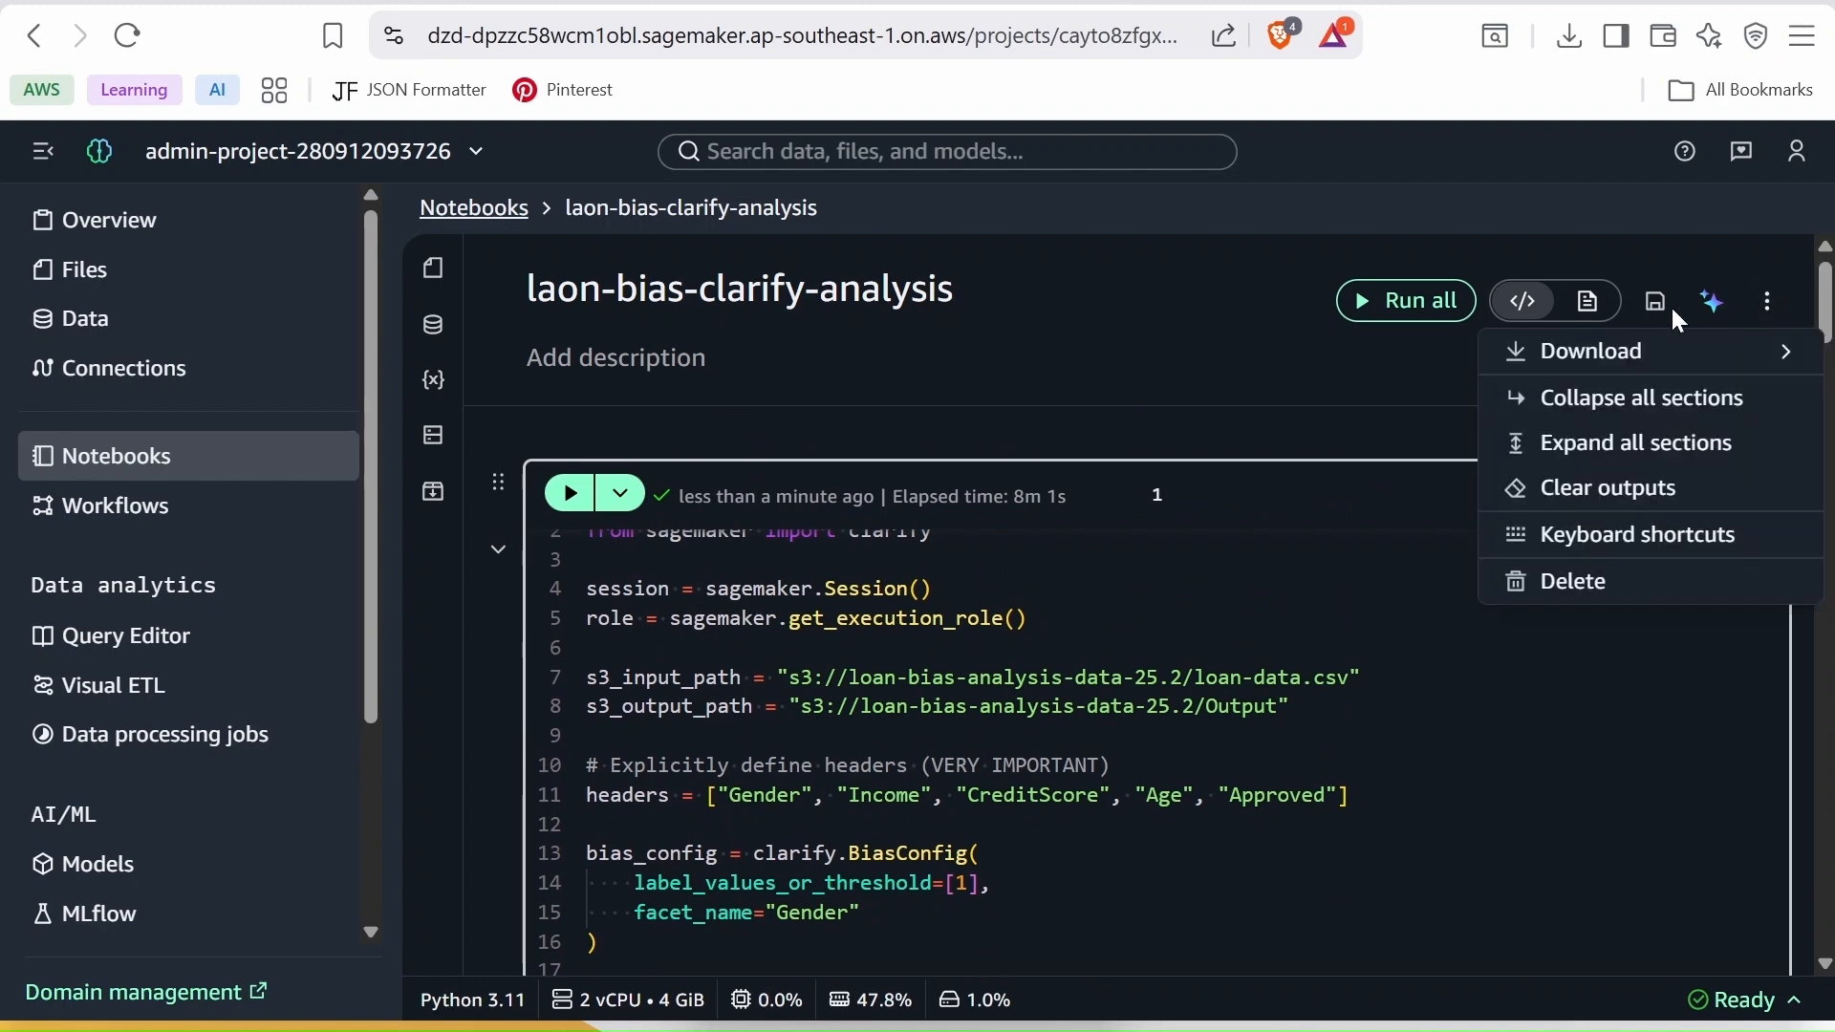
click(1558, 582)
text(confirm)
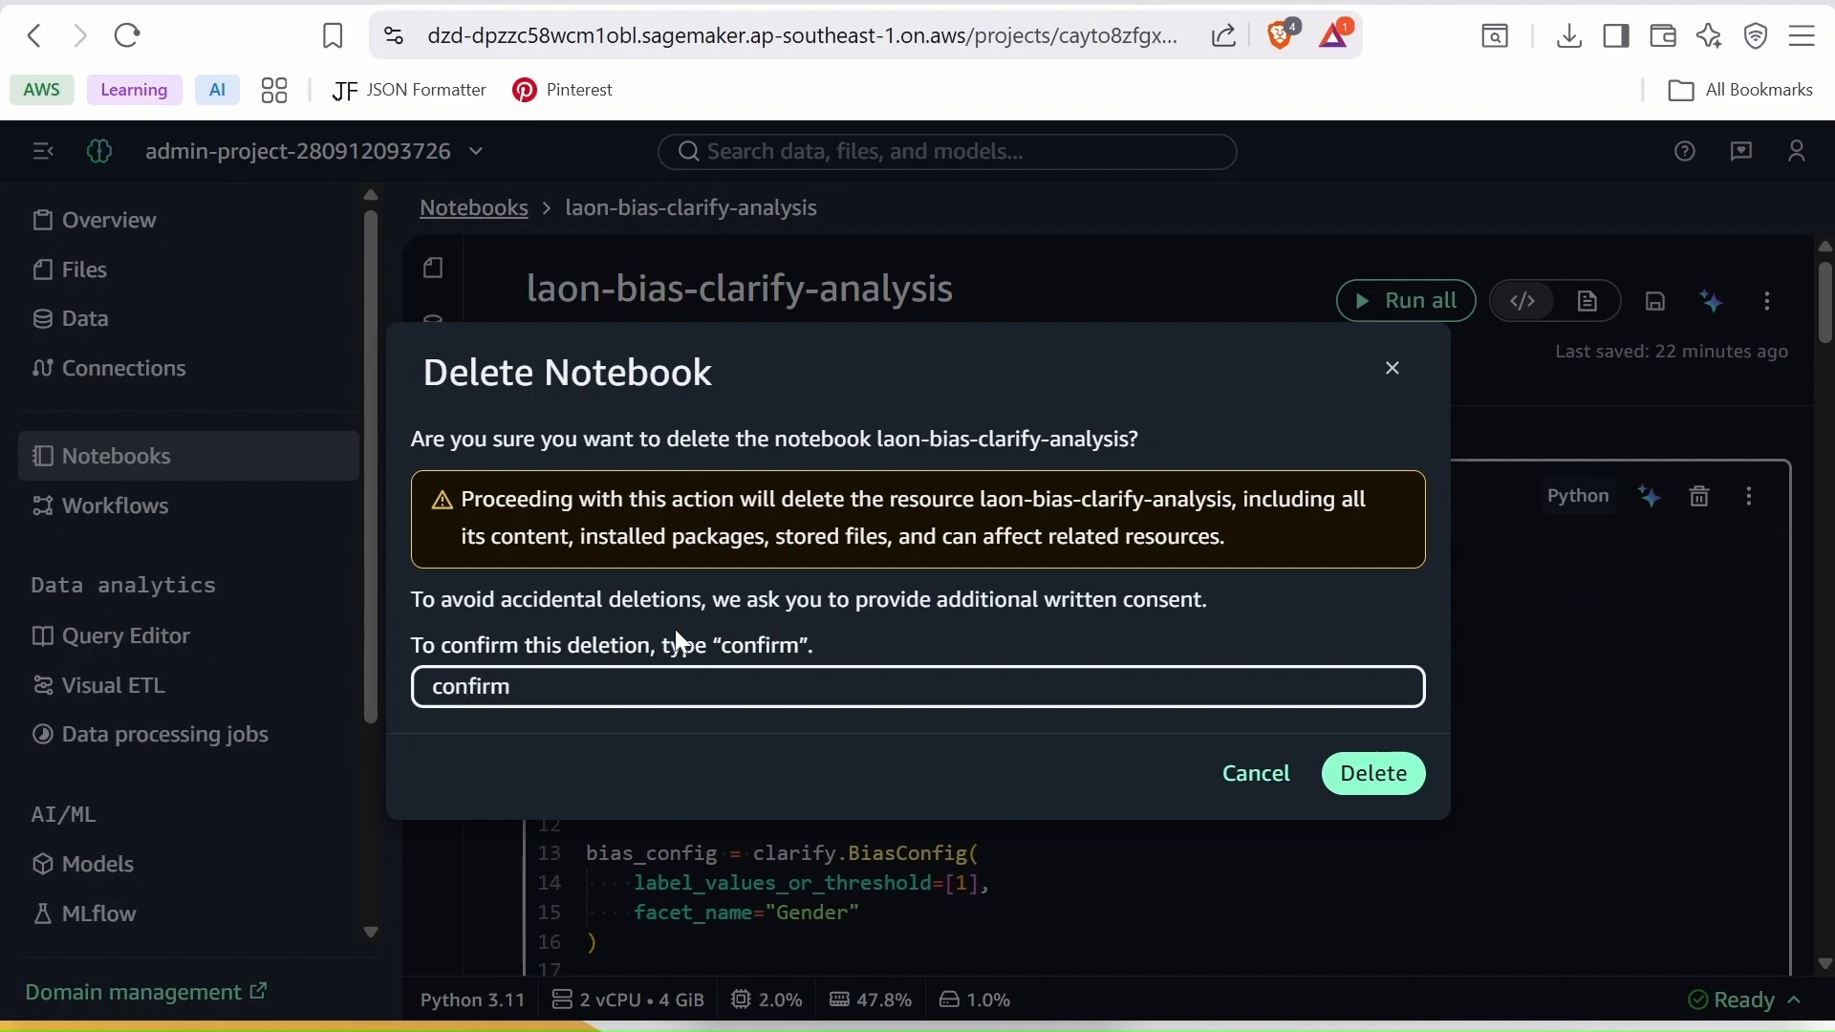
click(1376, 774)
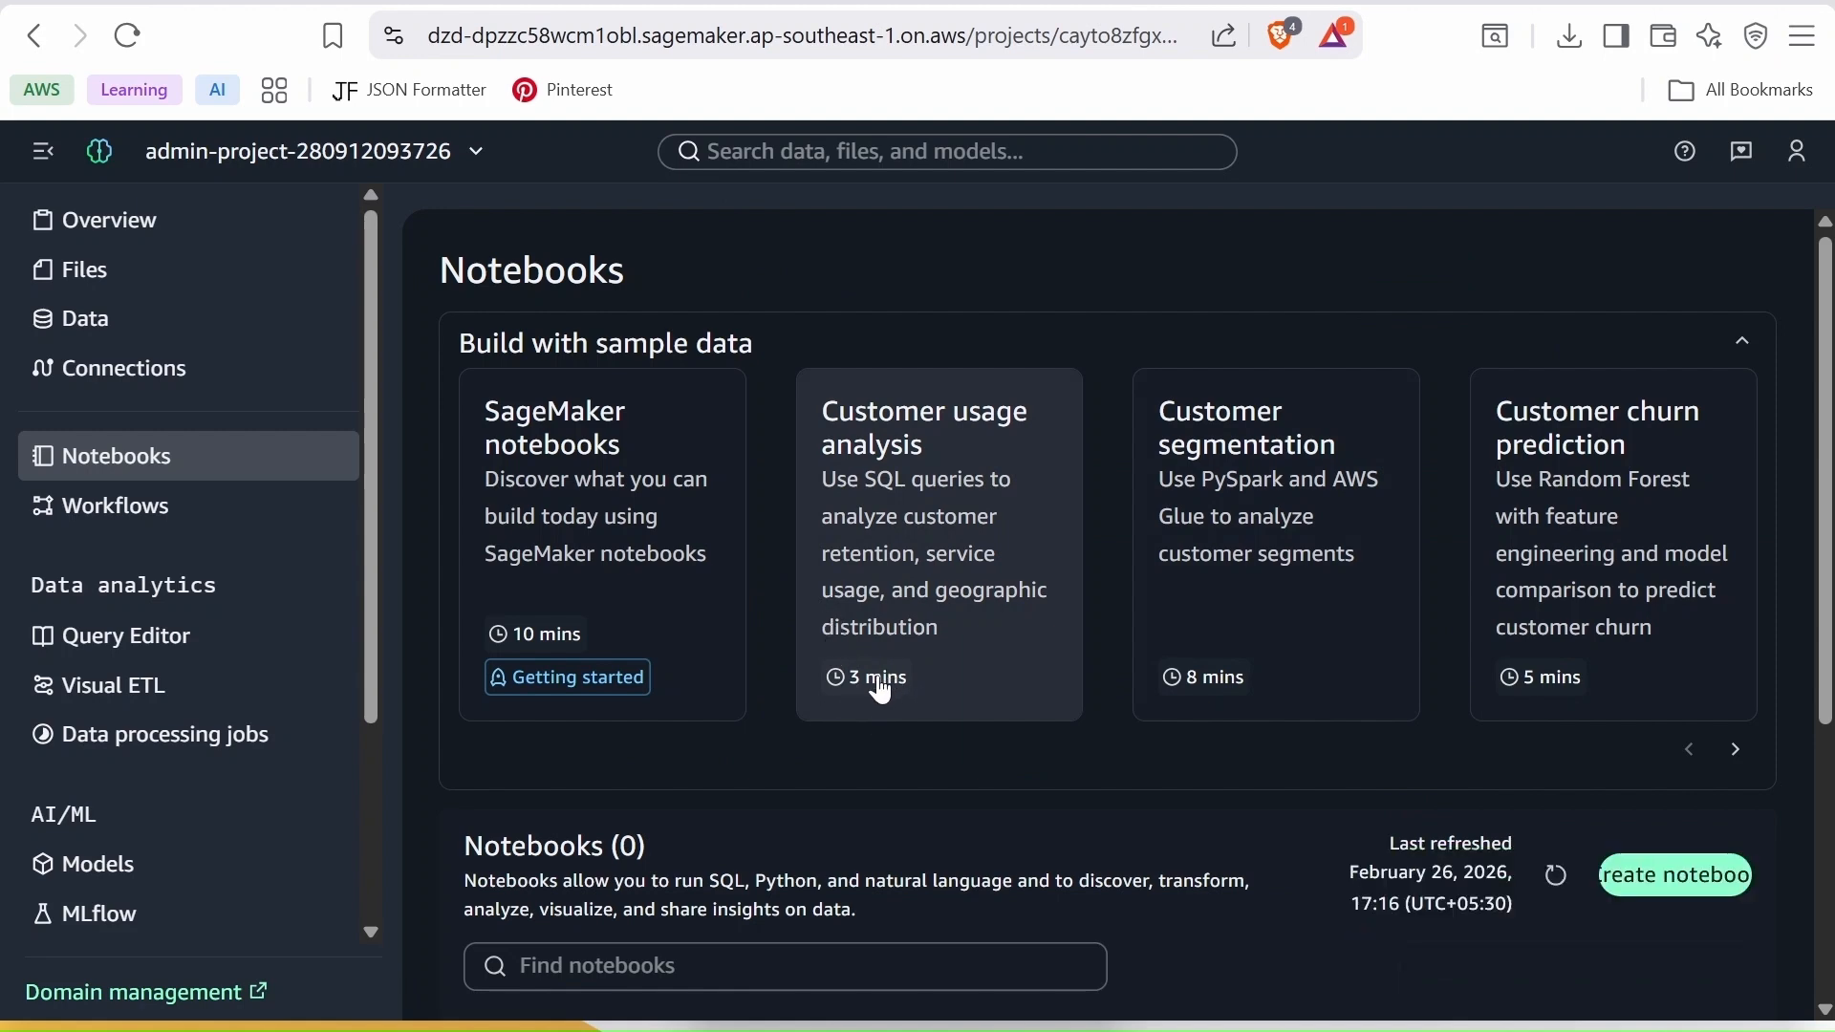
scroll(880, 690, down, 4)
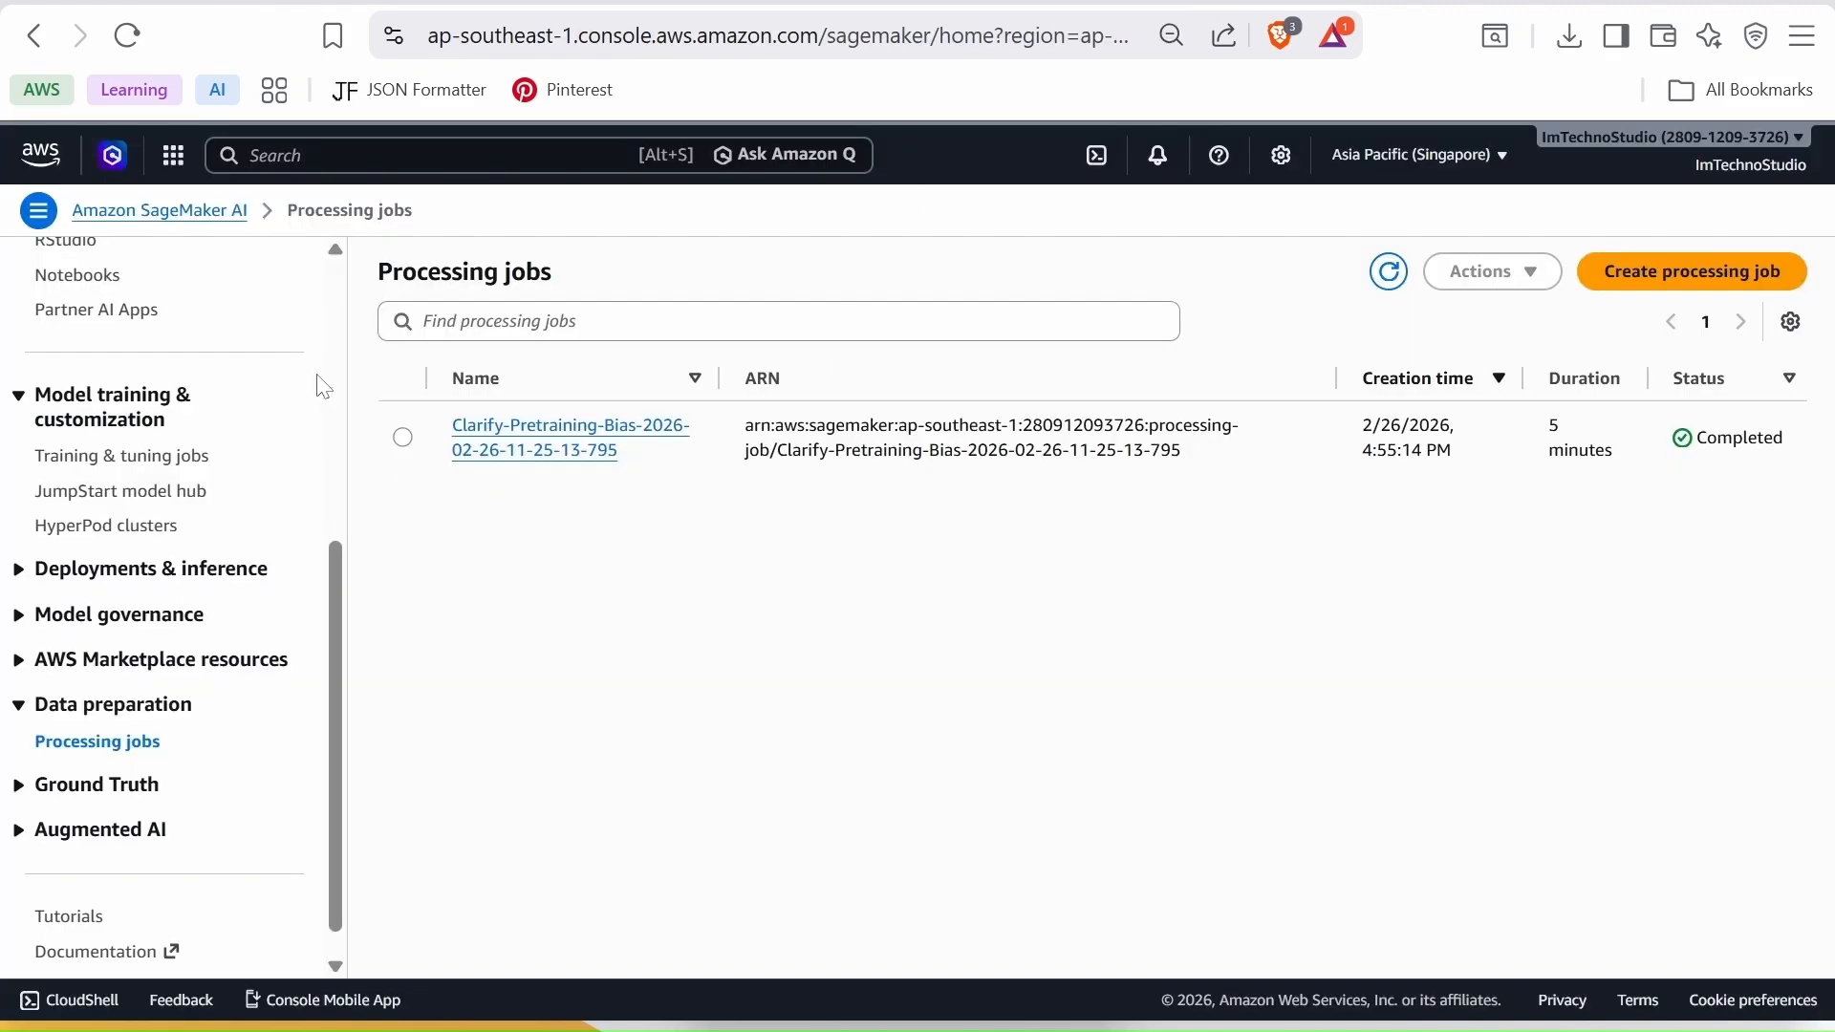
Select the Clarify-Pretraining-Bias processing job in SageMaker AI and check which actions are available for it
click(404, 437)
click(1484, 280)
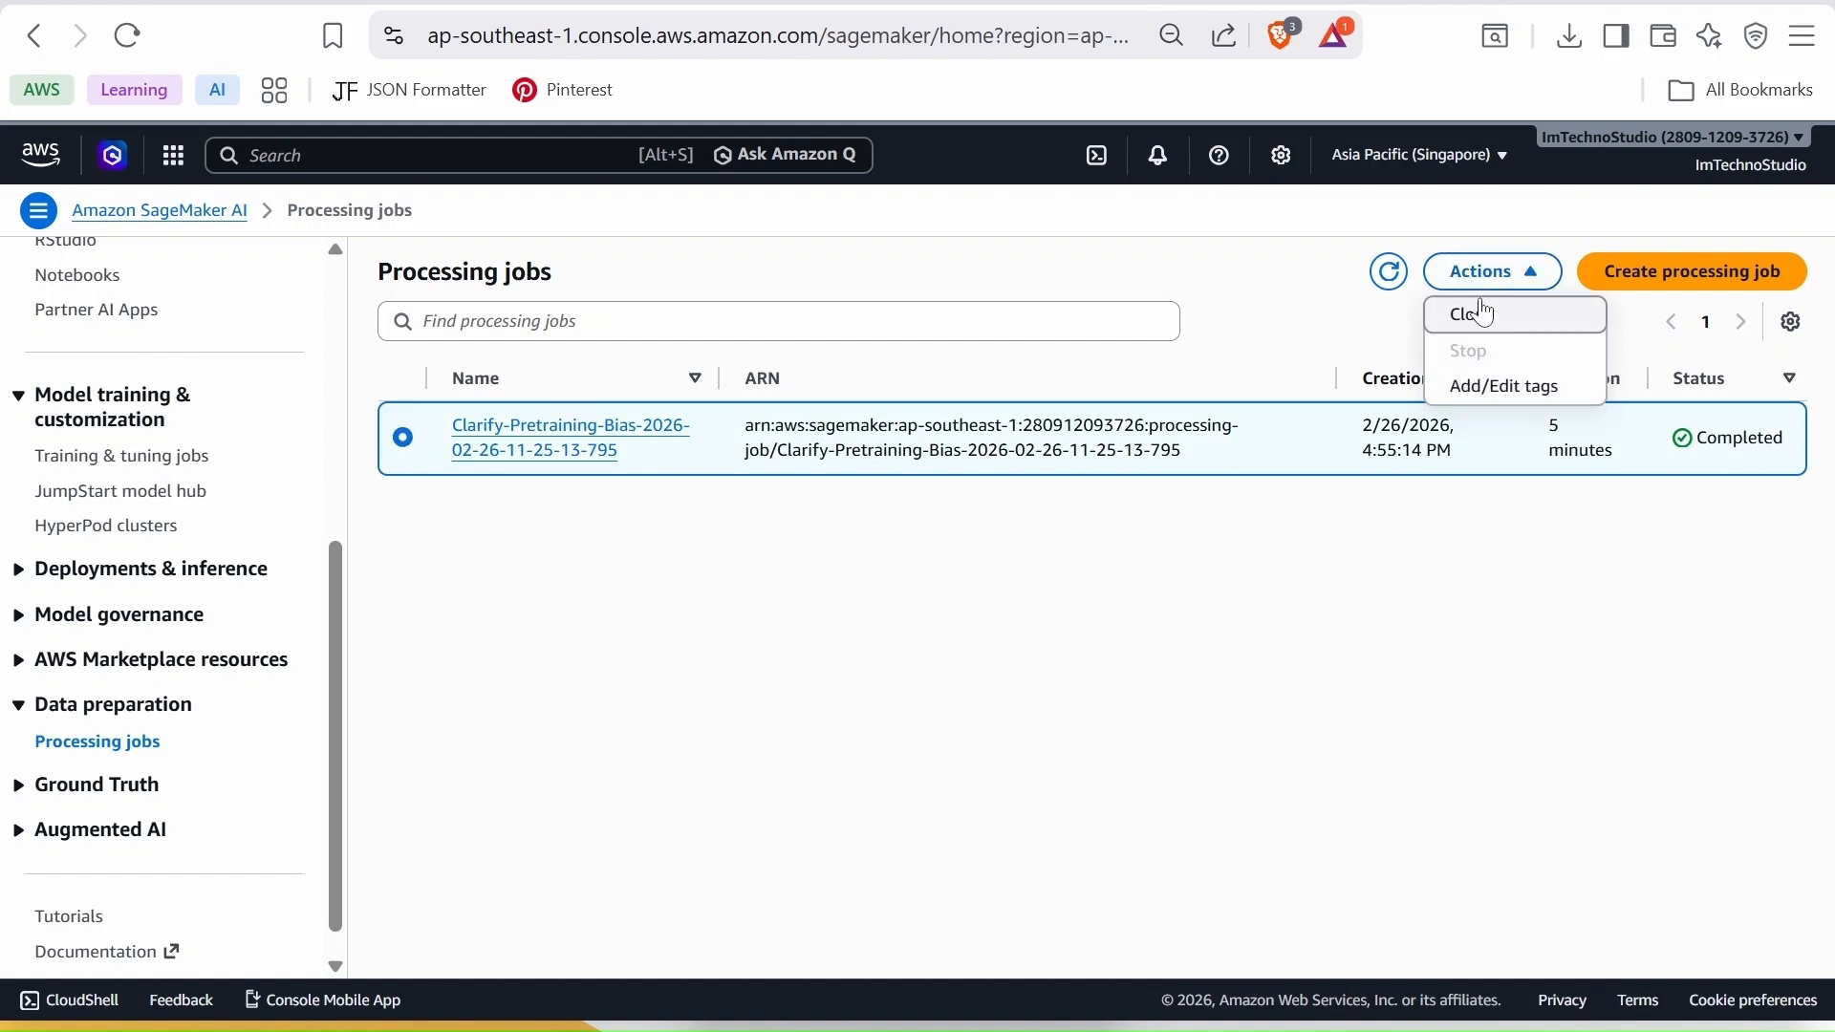
click(641, 598)
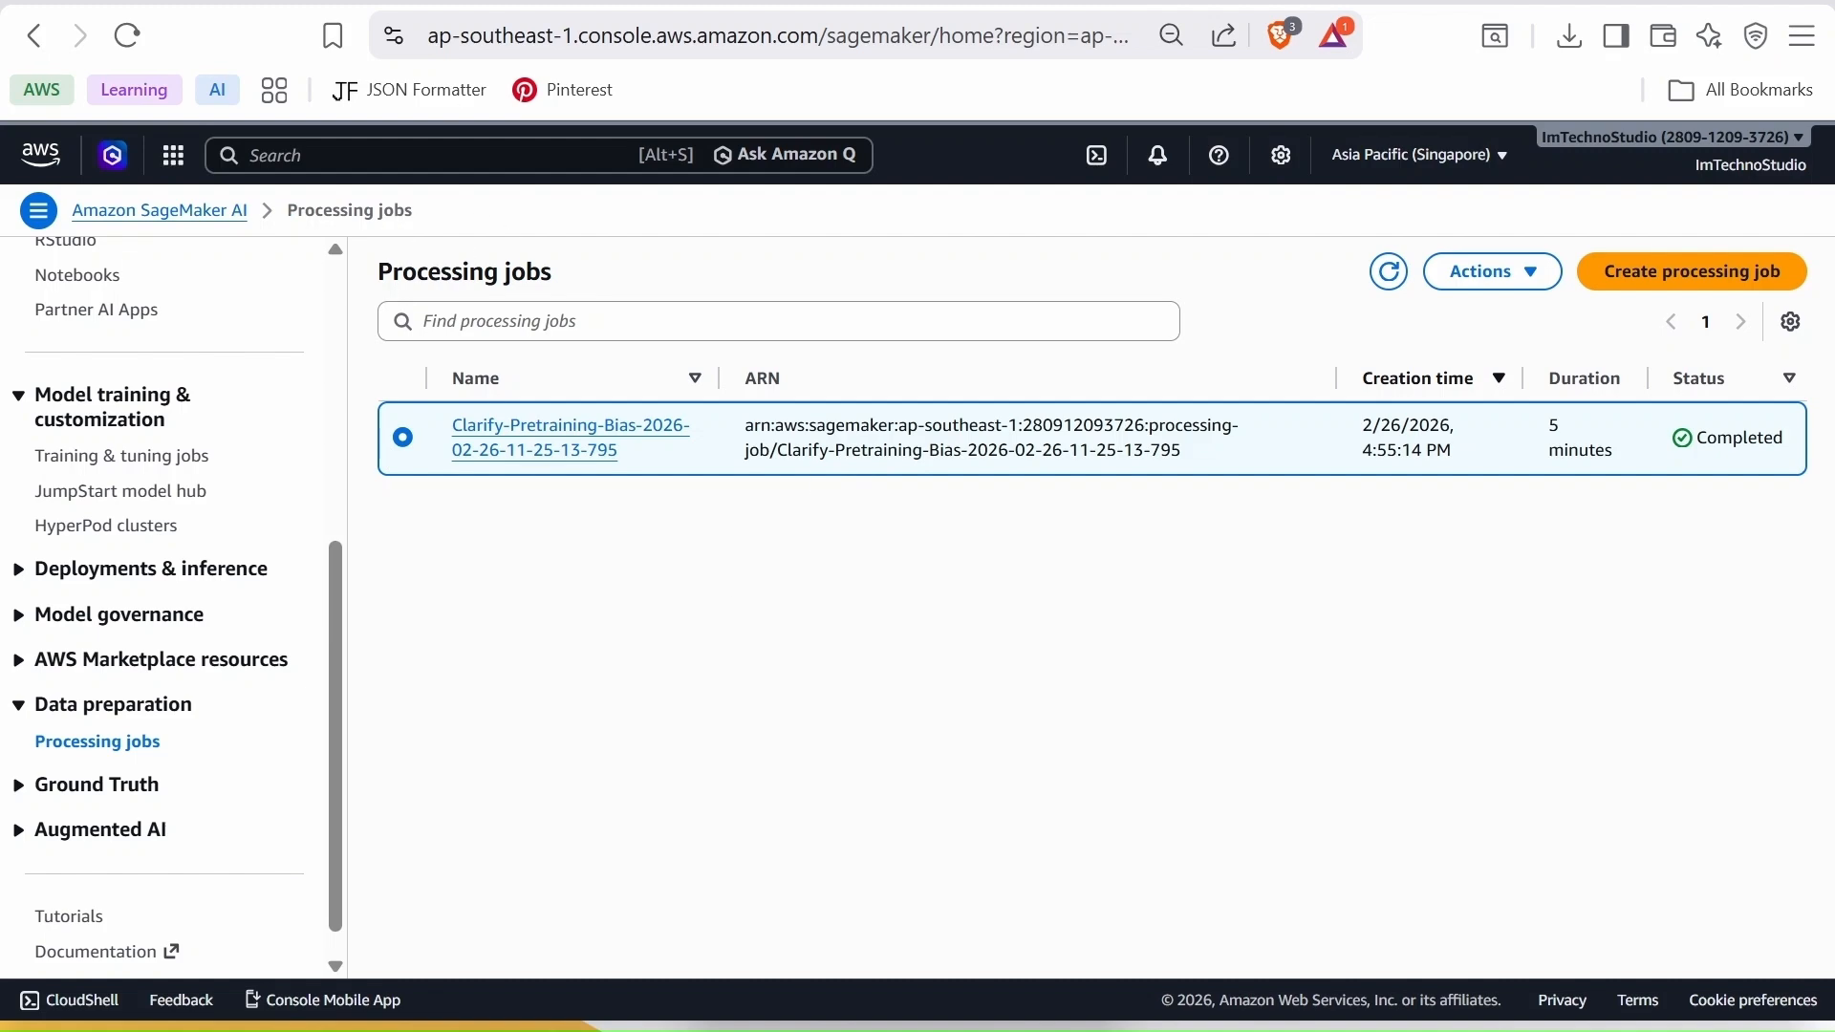
Delete loan-data.csv and the Output/ folder from the loan-bias-analysis-data-25.2 bucket in S3, confirming with "permanently delete", and close the status page
click(79, 3)
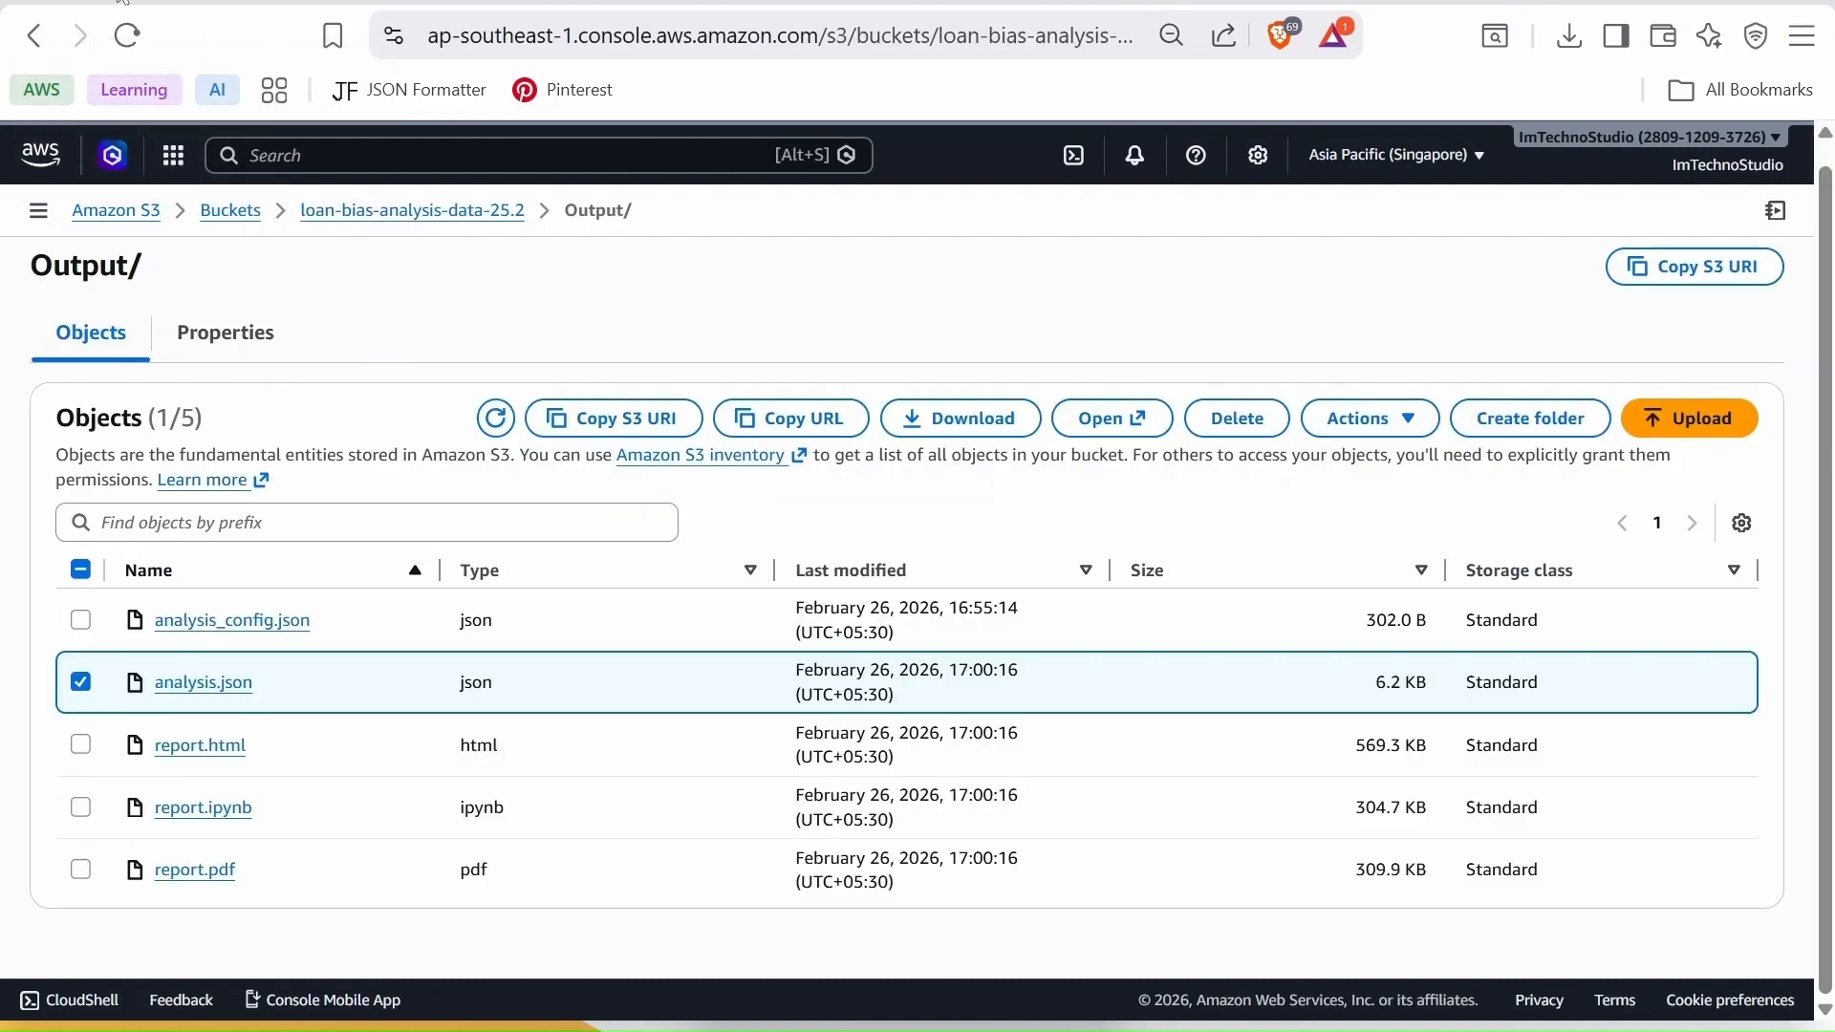
click(406, 212)
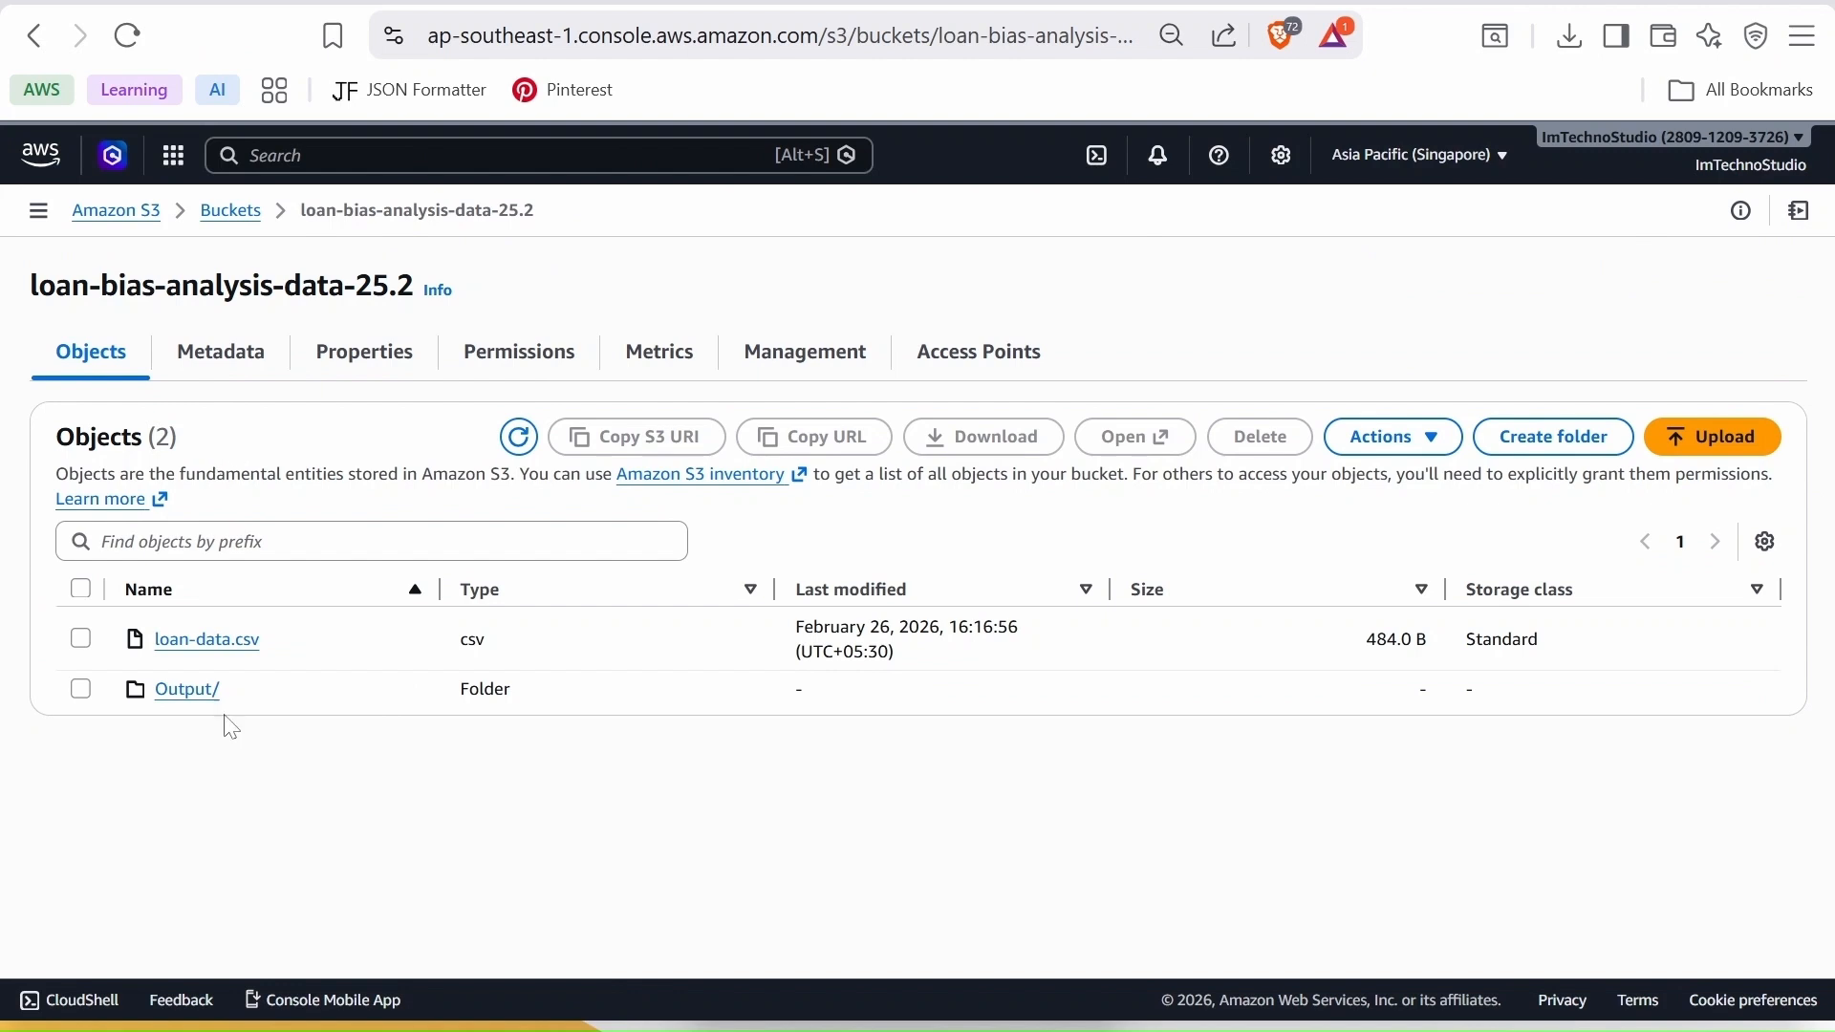
click(82, 593)
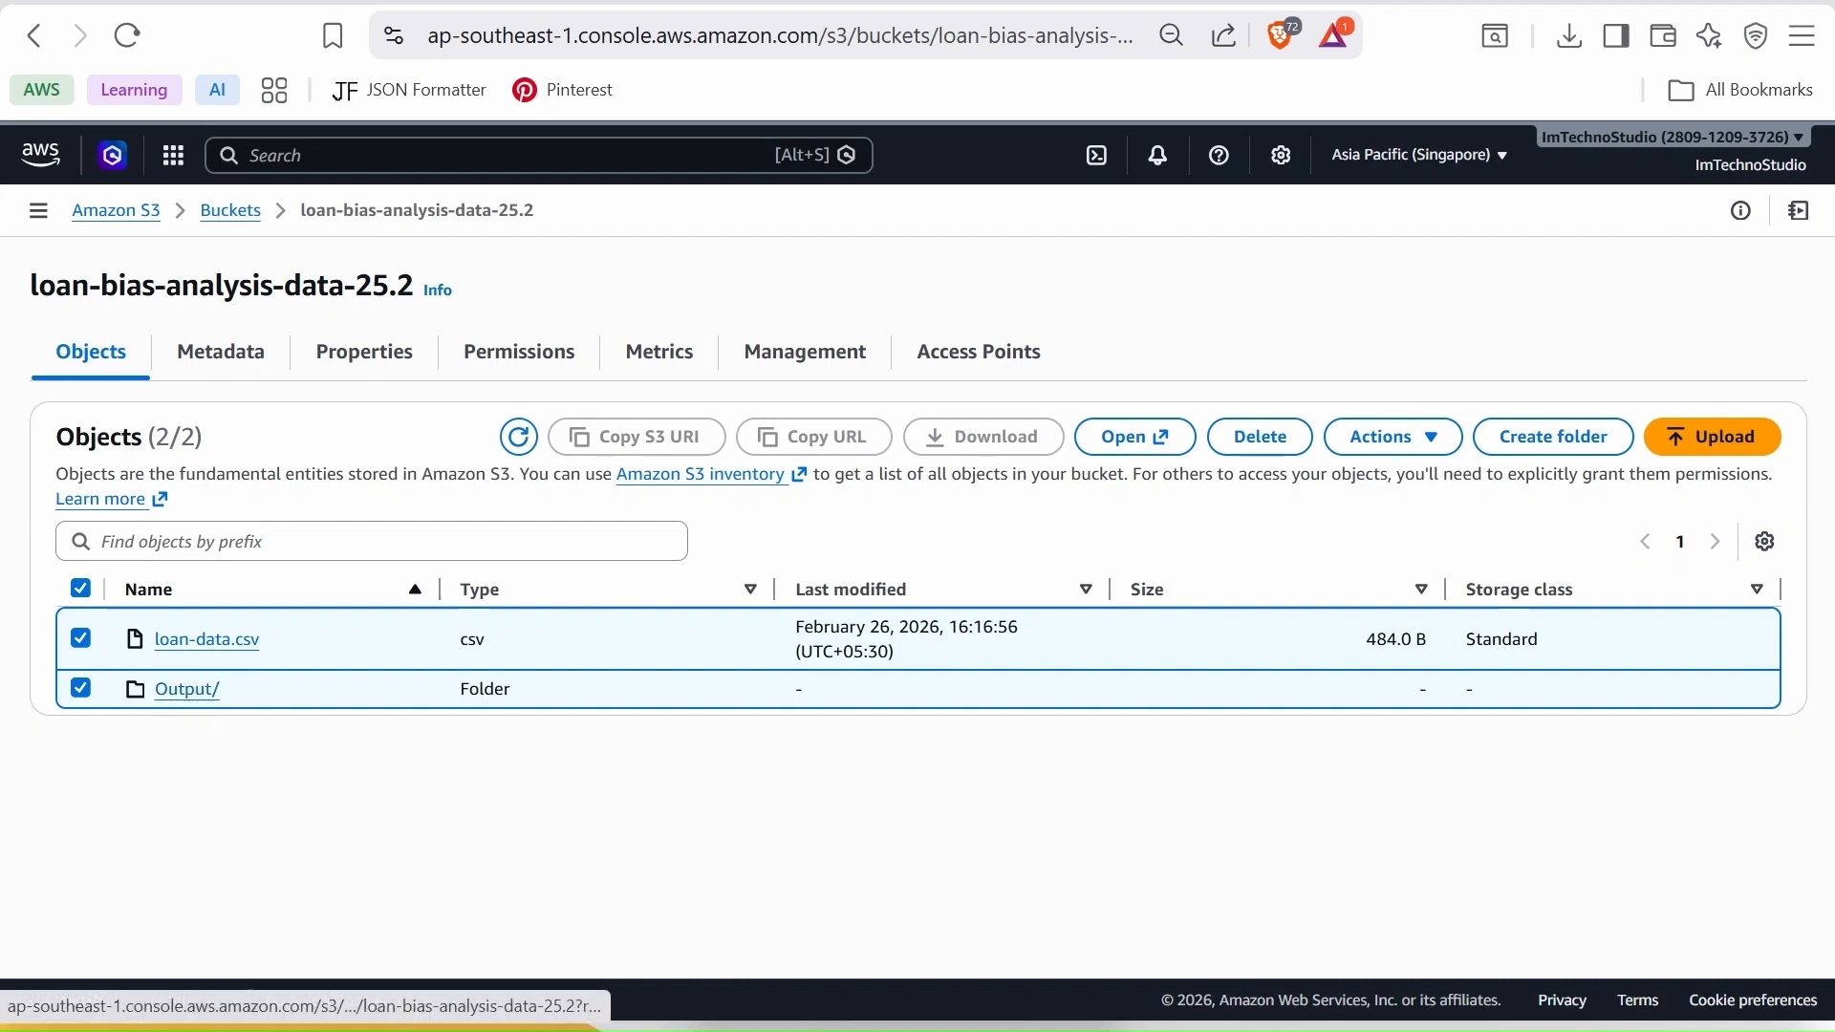
click(1278, 442)
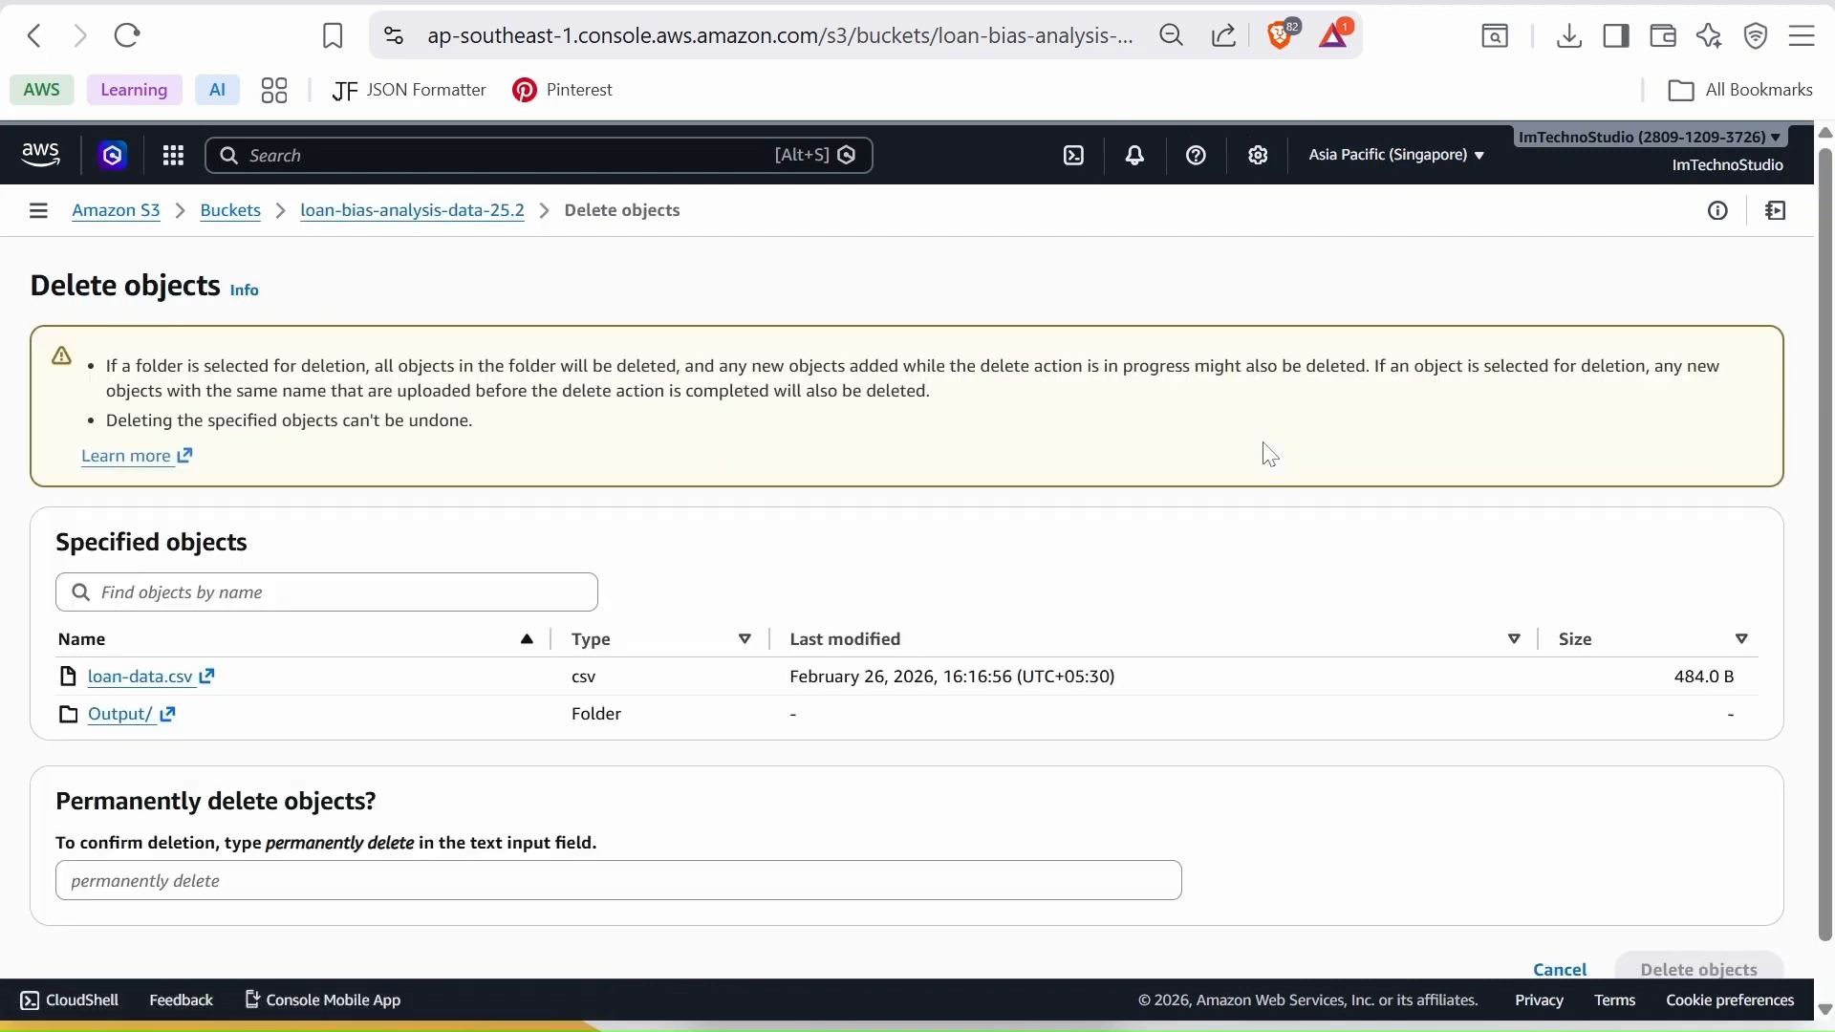
scroll(622, 681, down, 1)
click(267, 822)
text(permanently delete)
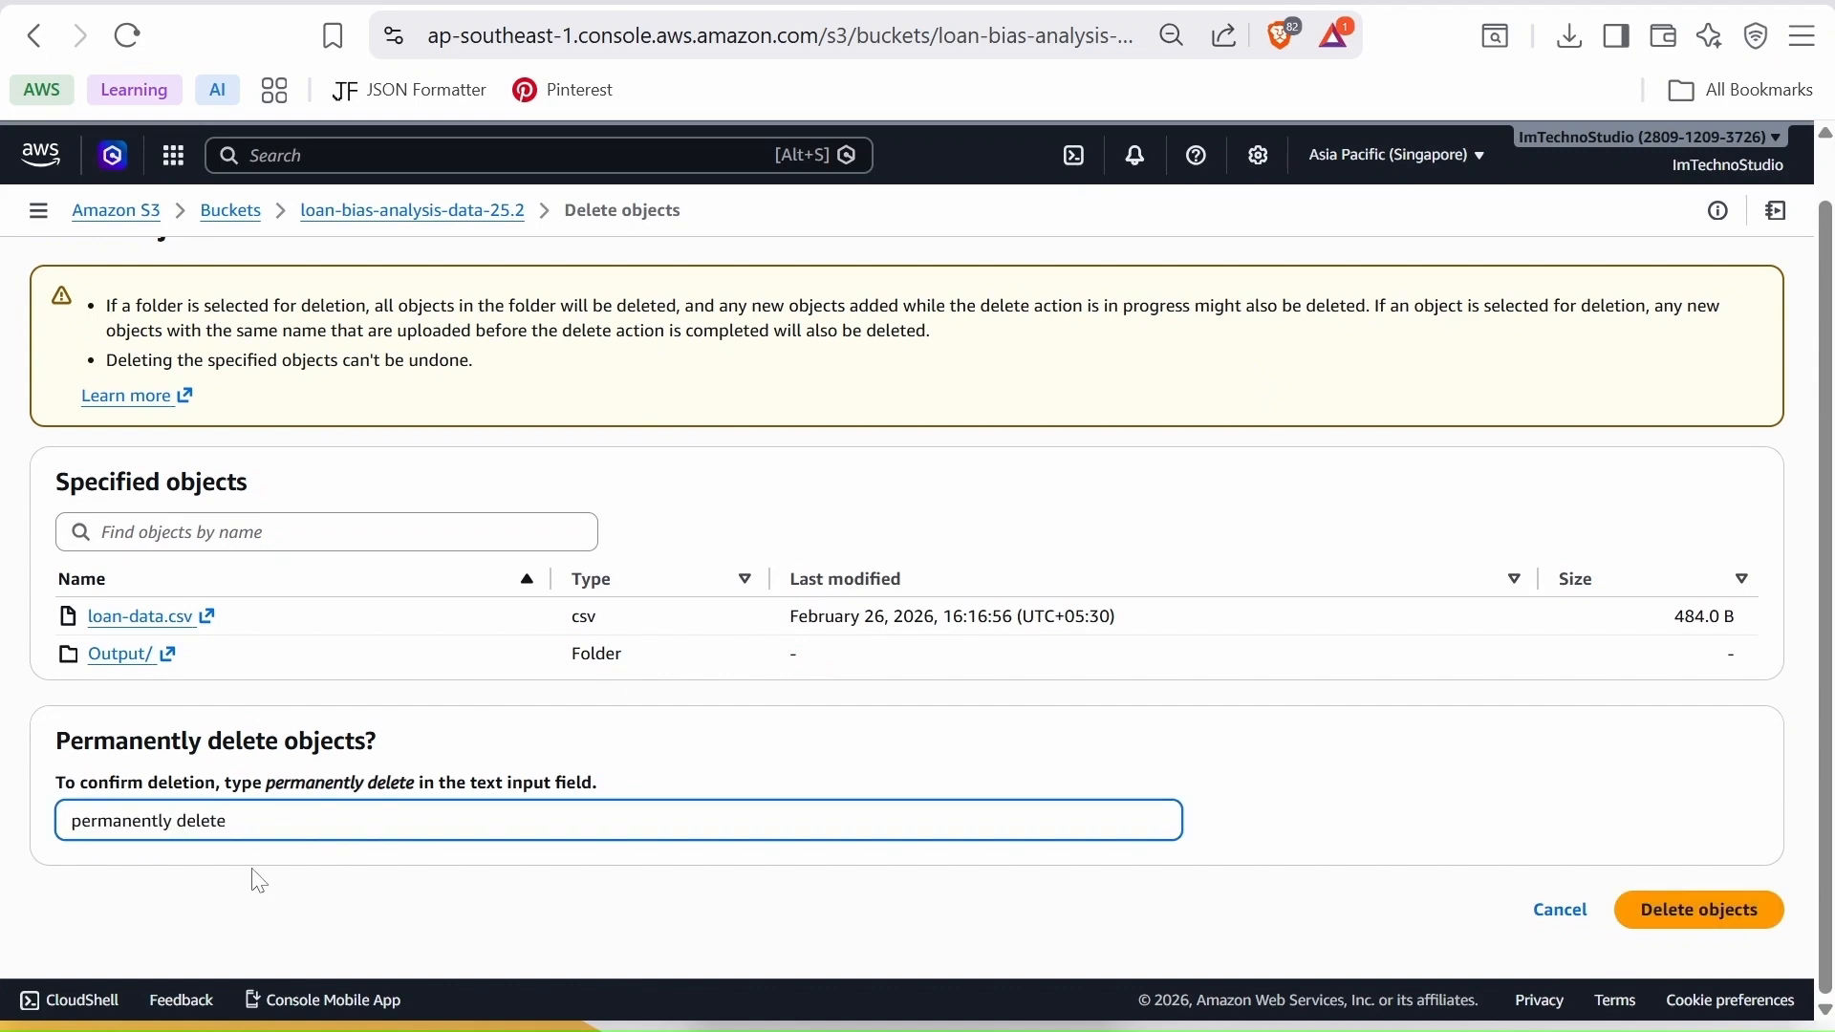
click(1682, 923)
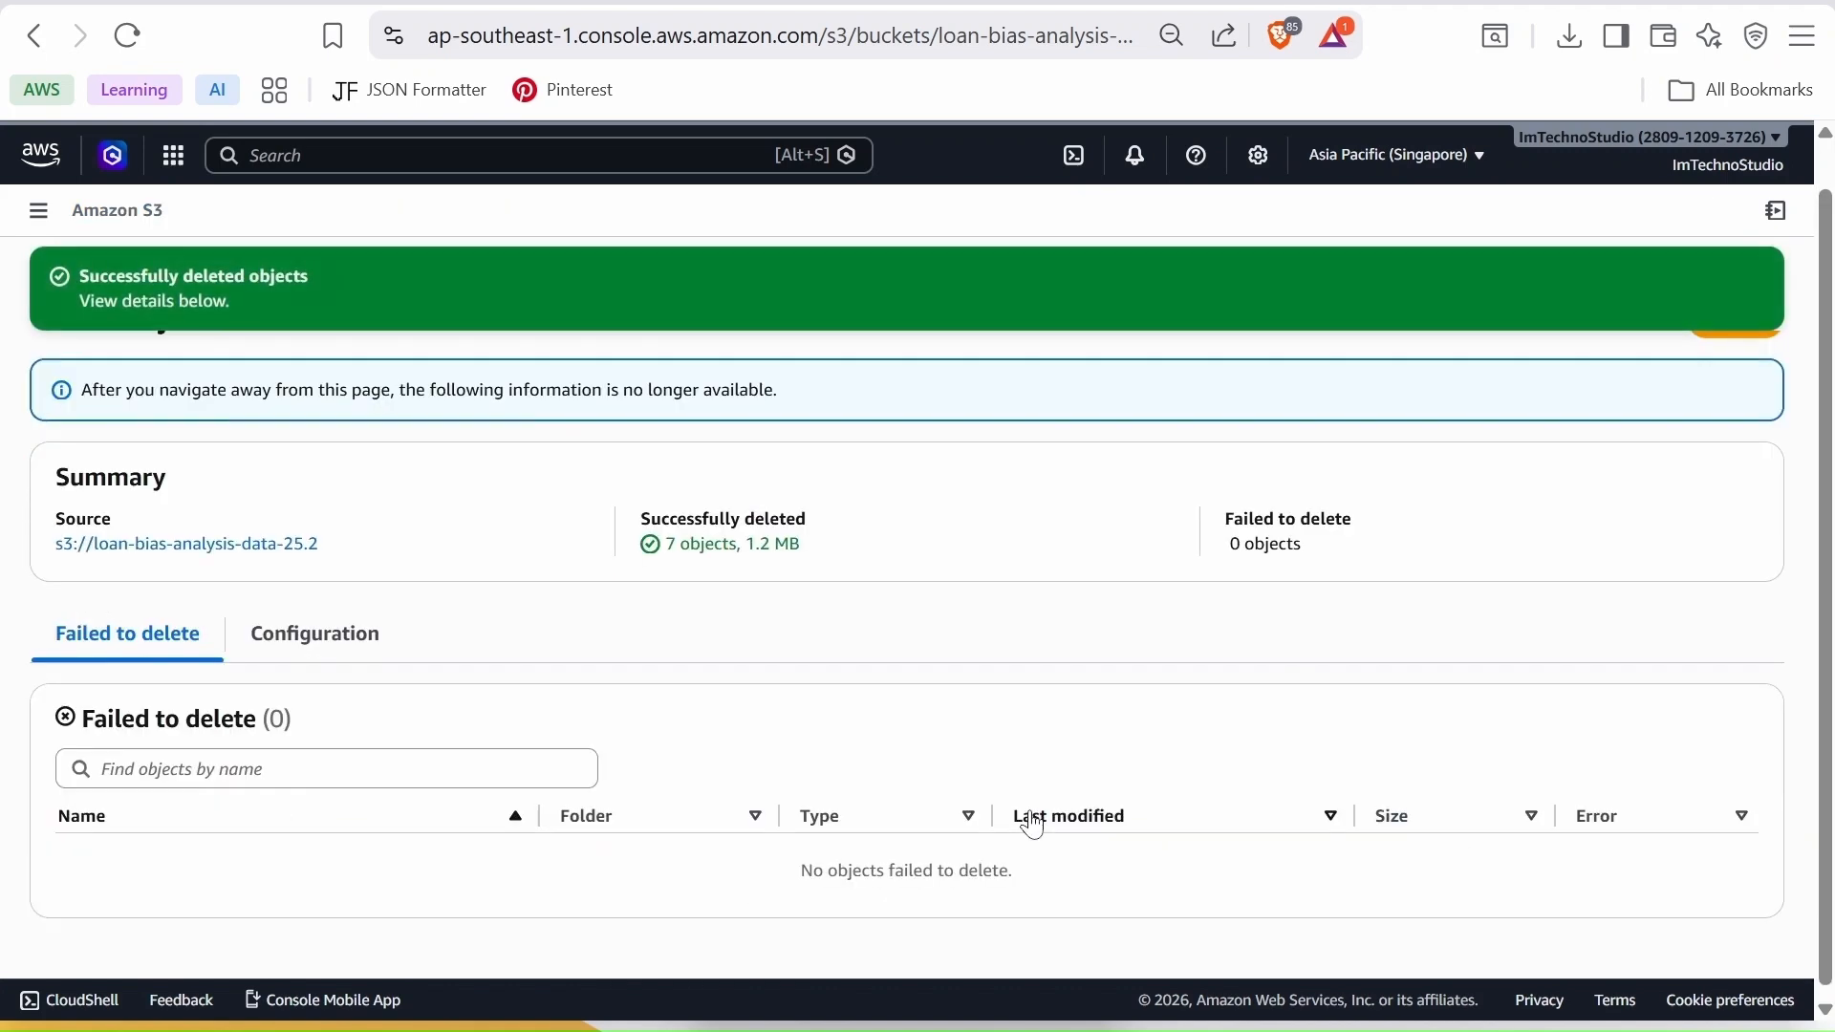
scroll(1761, 397, up, 1)
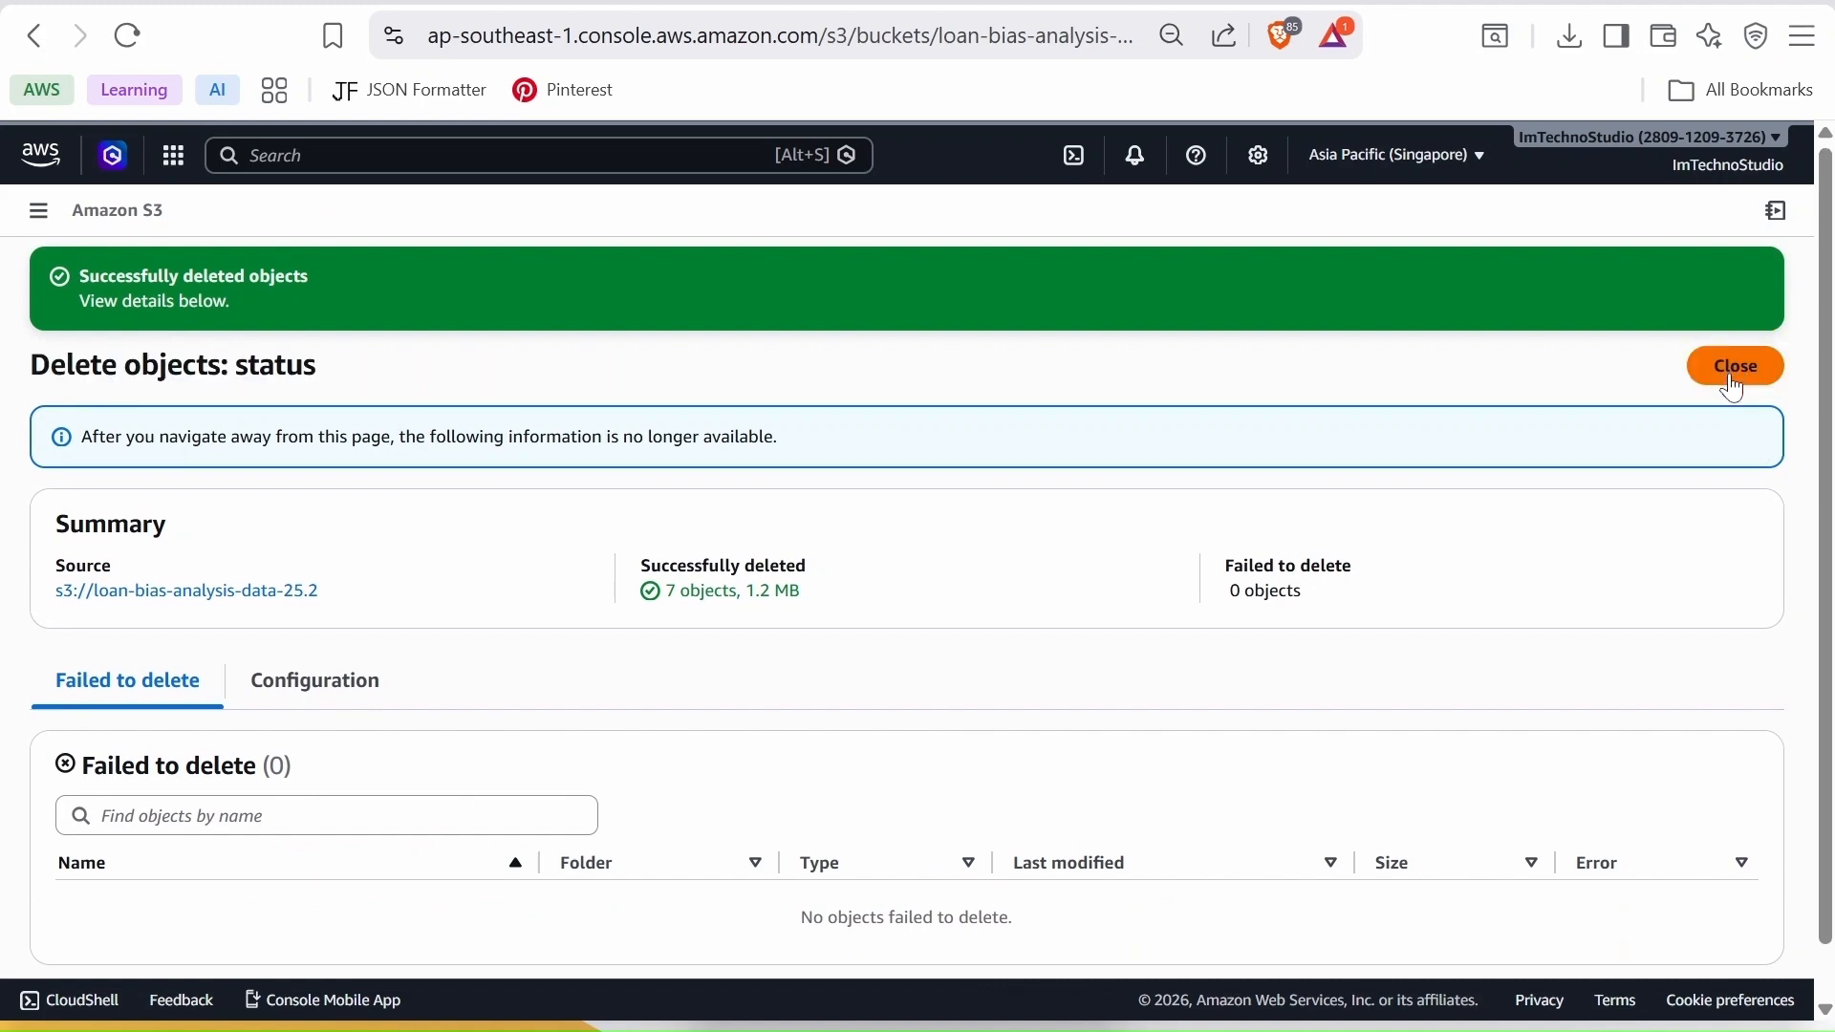
click(1735, 387)
Delete the loan-bias-analysis-data-25.2 bucket from the S3 bucket list, confirming with its name
click(233, 215)
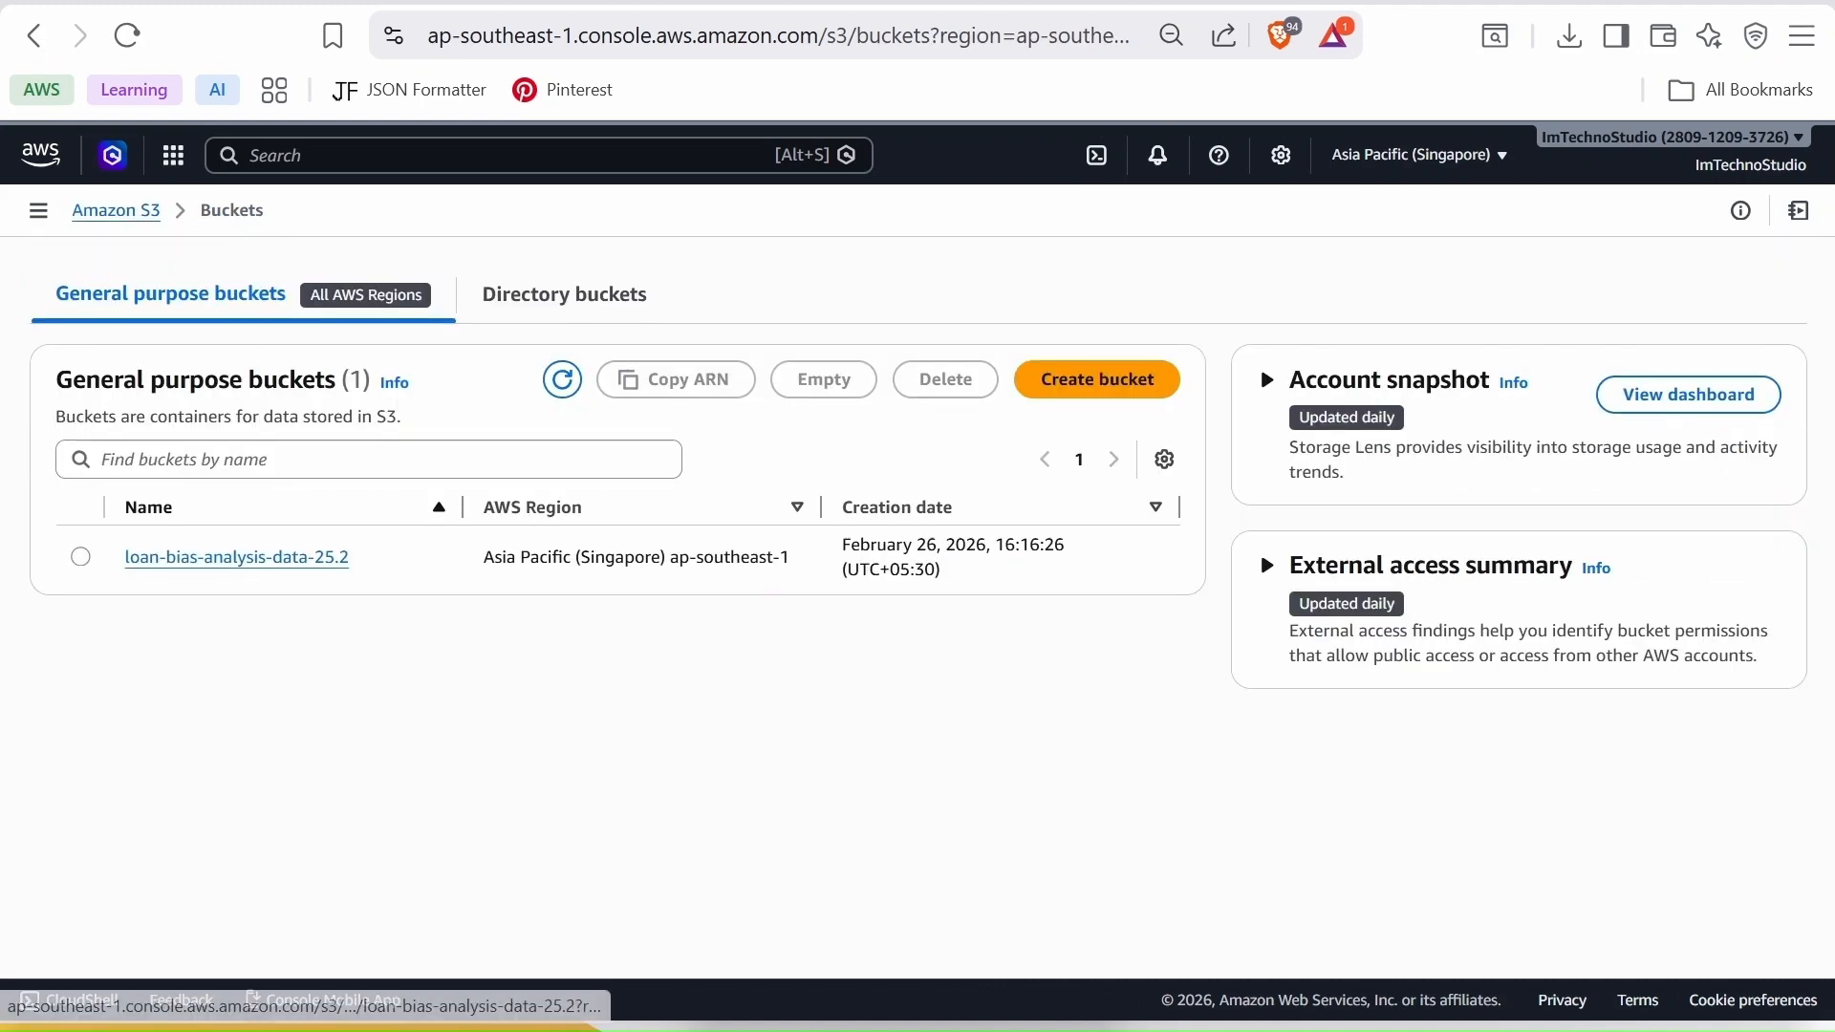
click(82, 557)
click(972, 396)
text(loan-bias-analysis-data-25.2)
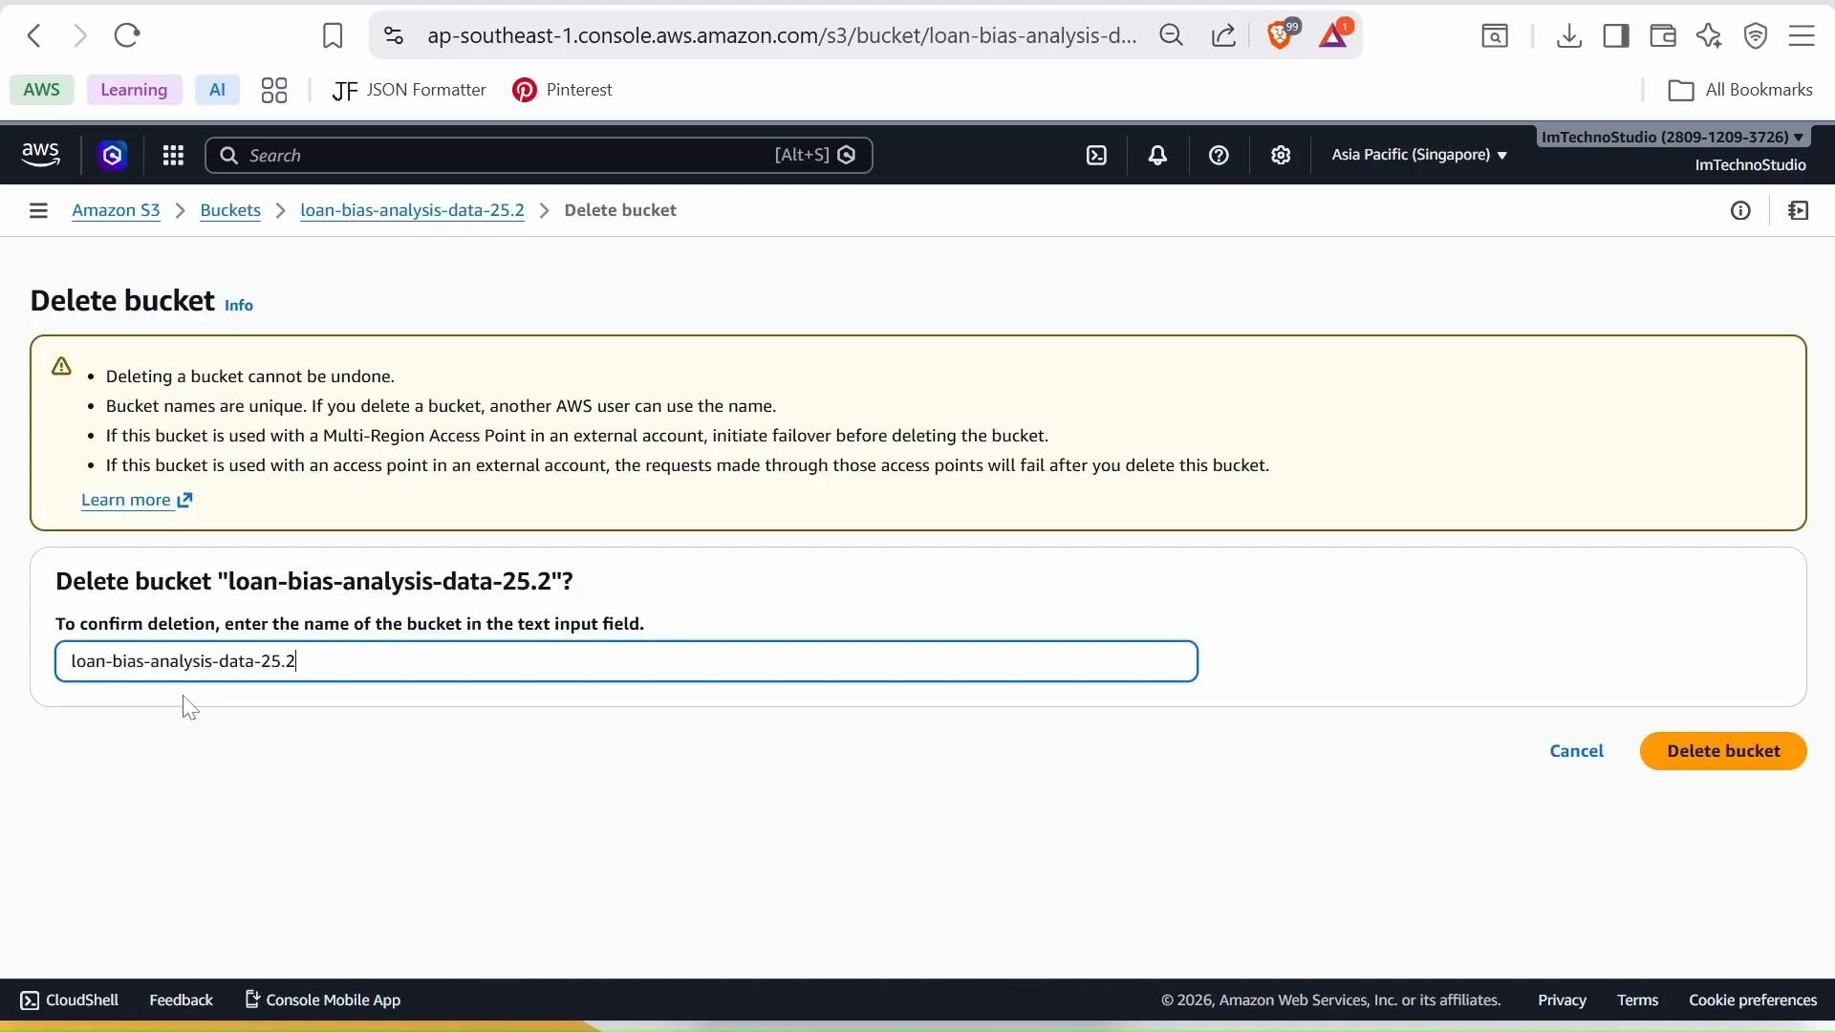
click(1700, 751)
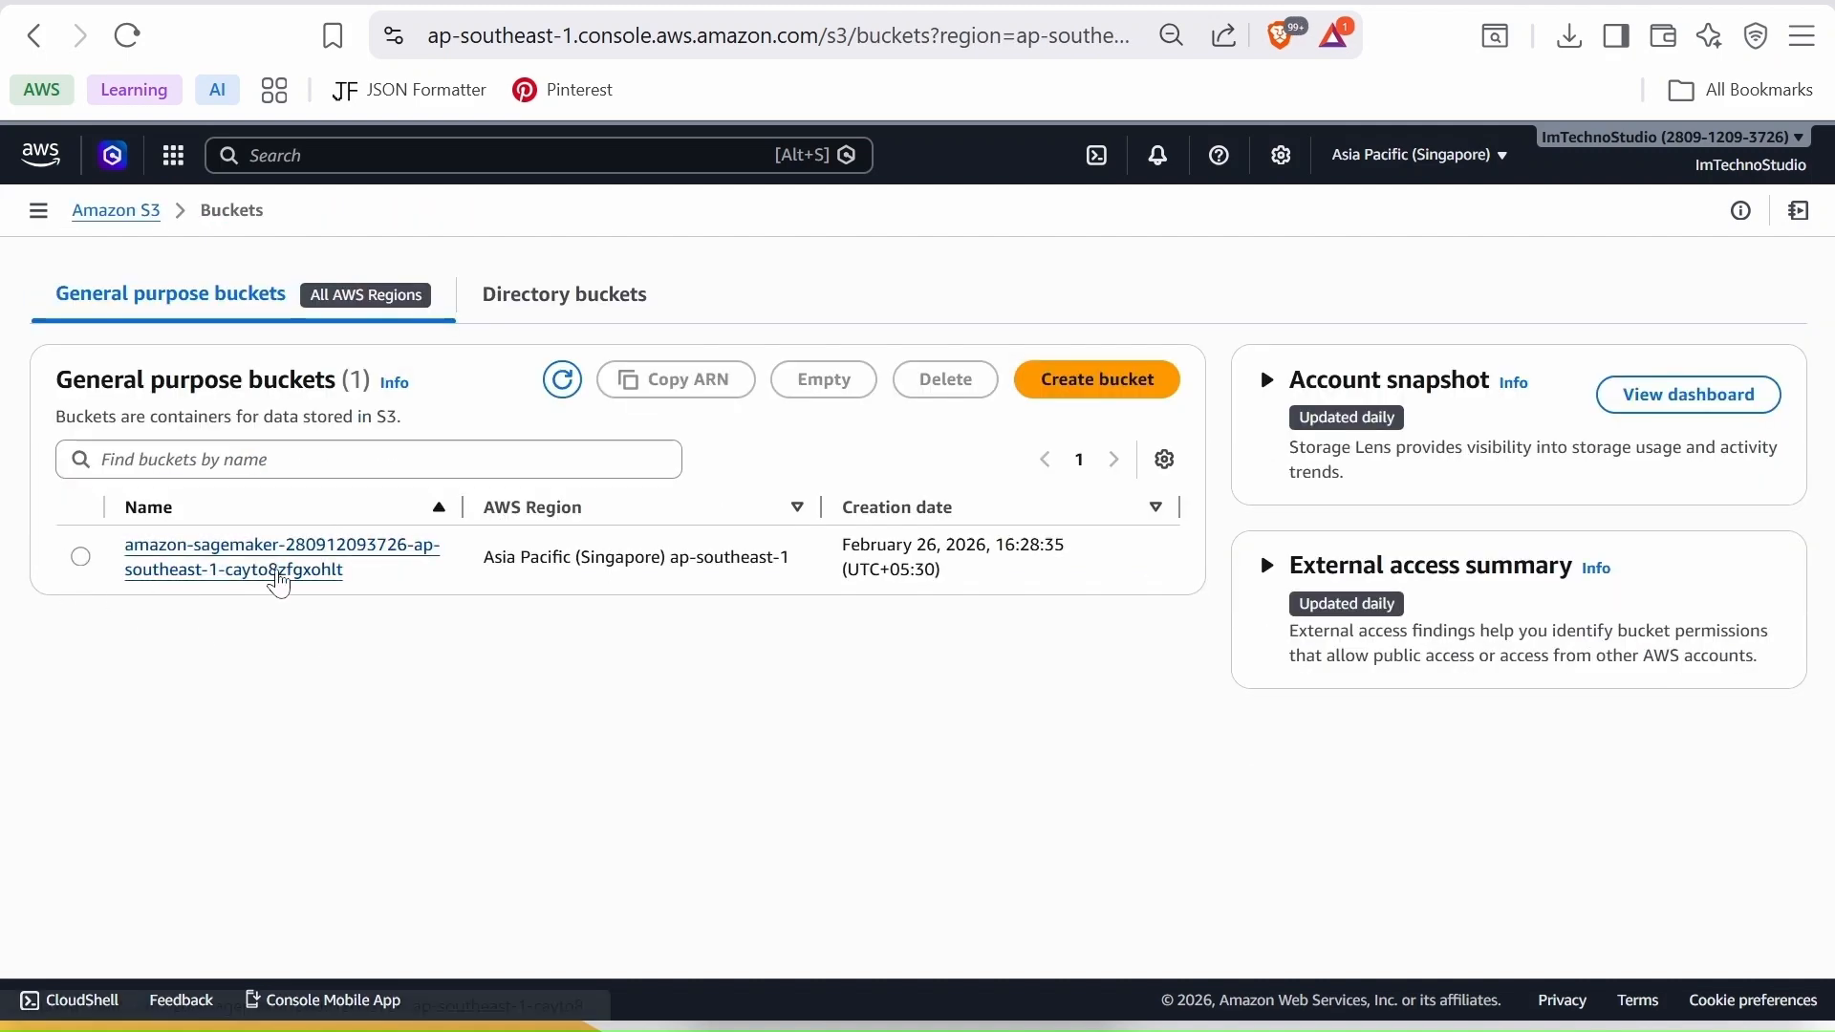
Delete the shared/ folder from the remaining amazon-sagemaker project bucket, confirming with "permanently delete"
click(276, 570)
click(83, 592)
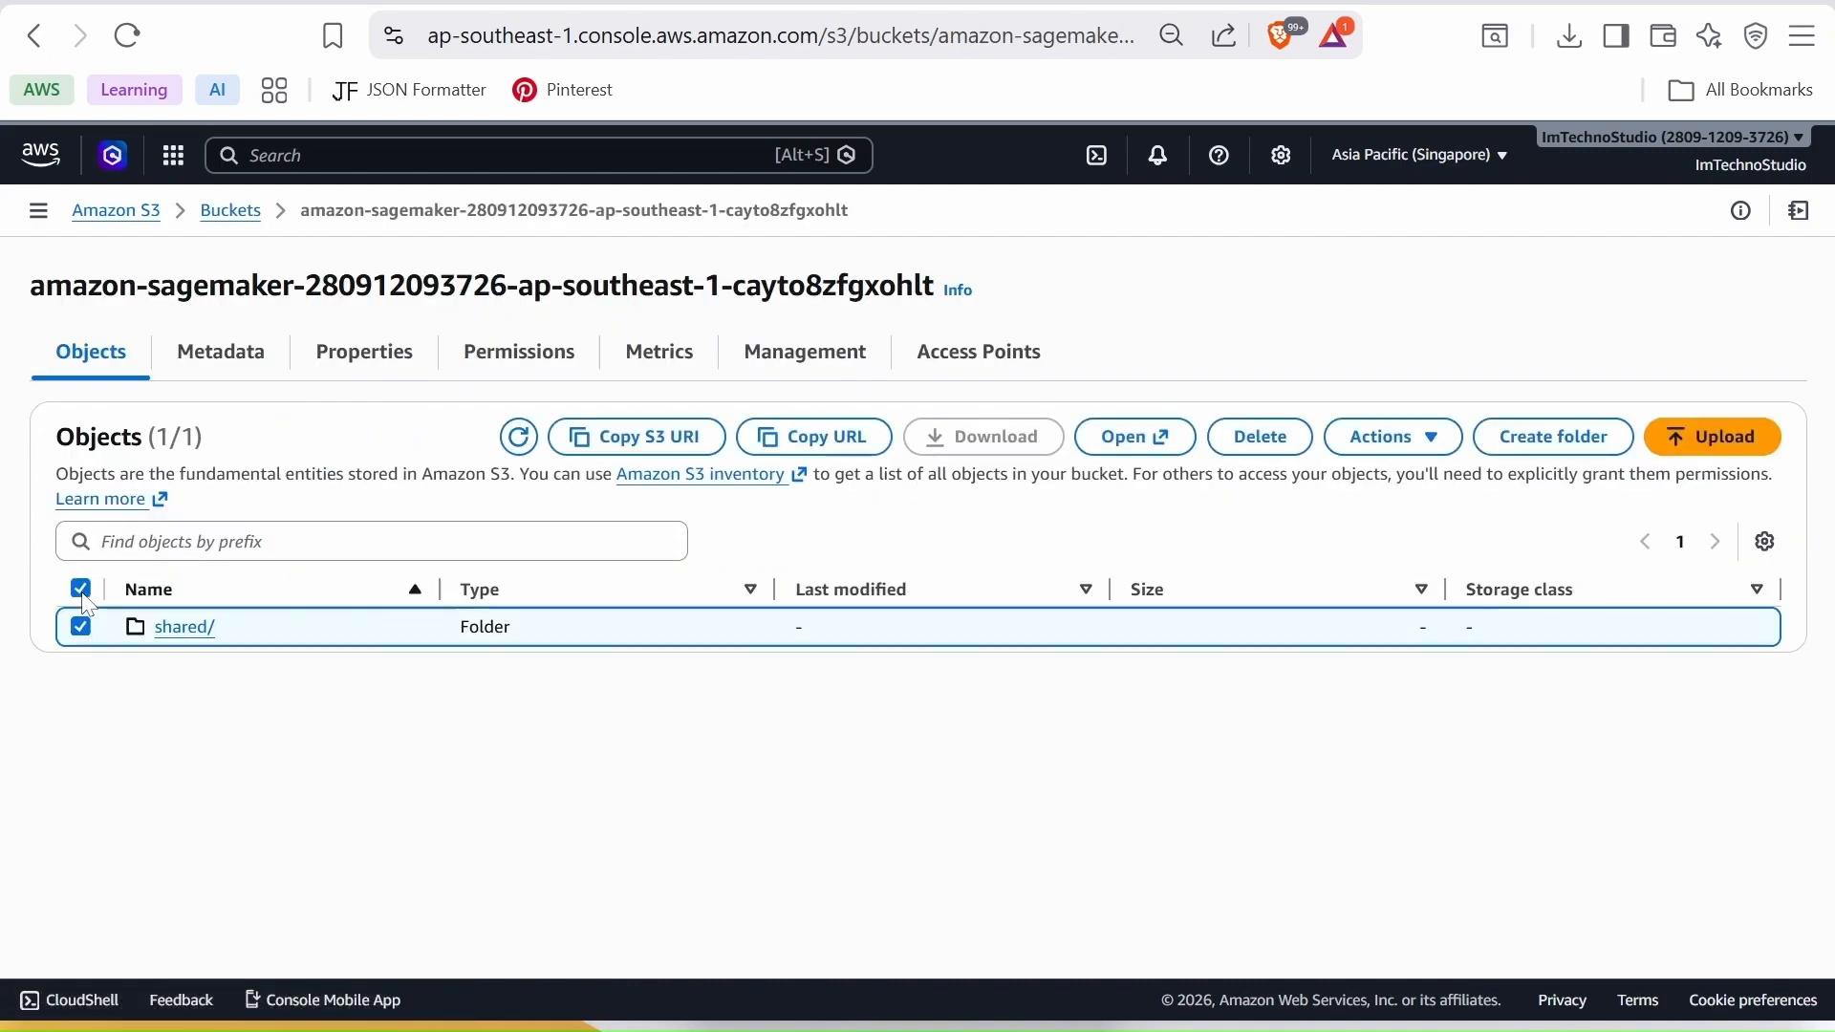
click(1243, 457)
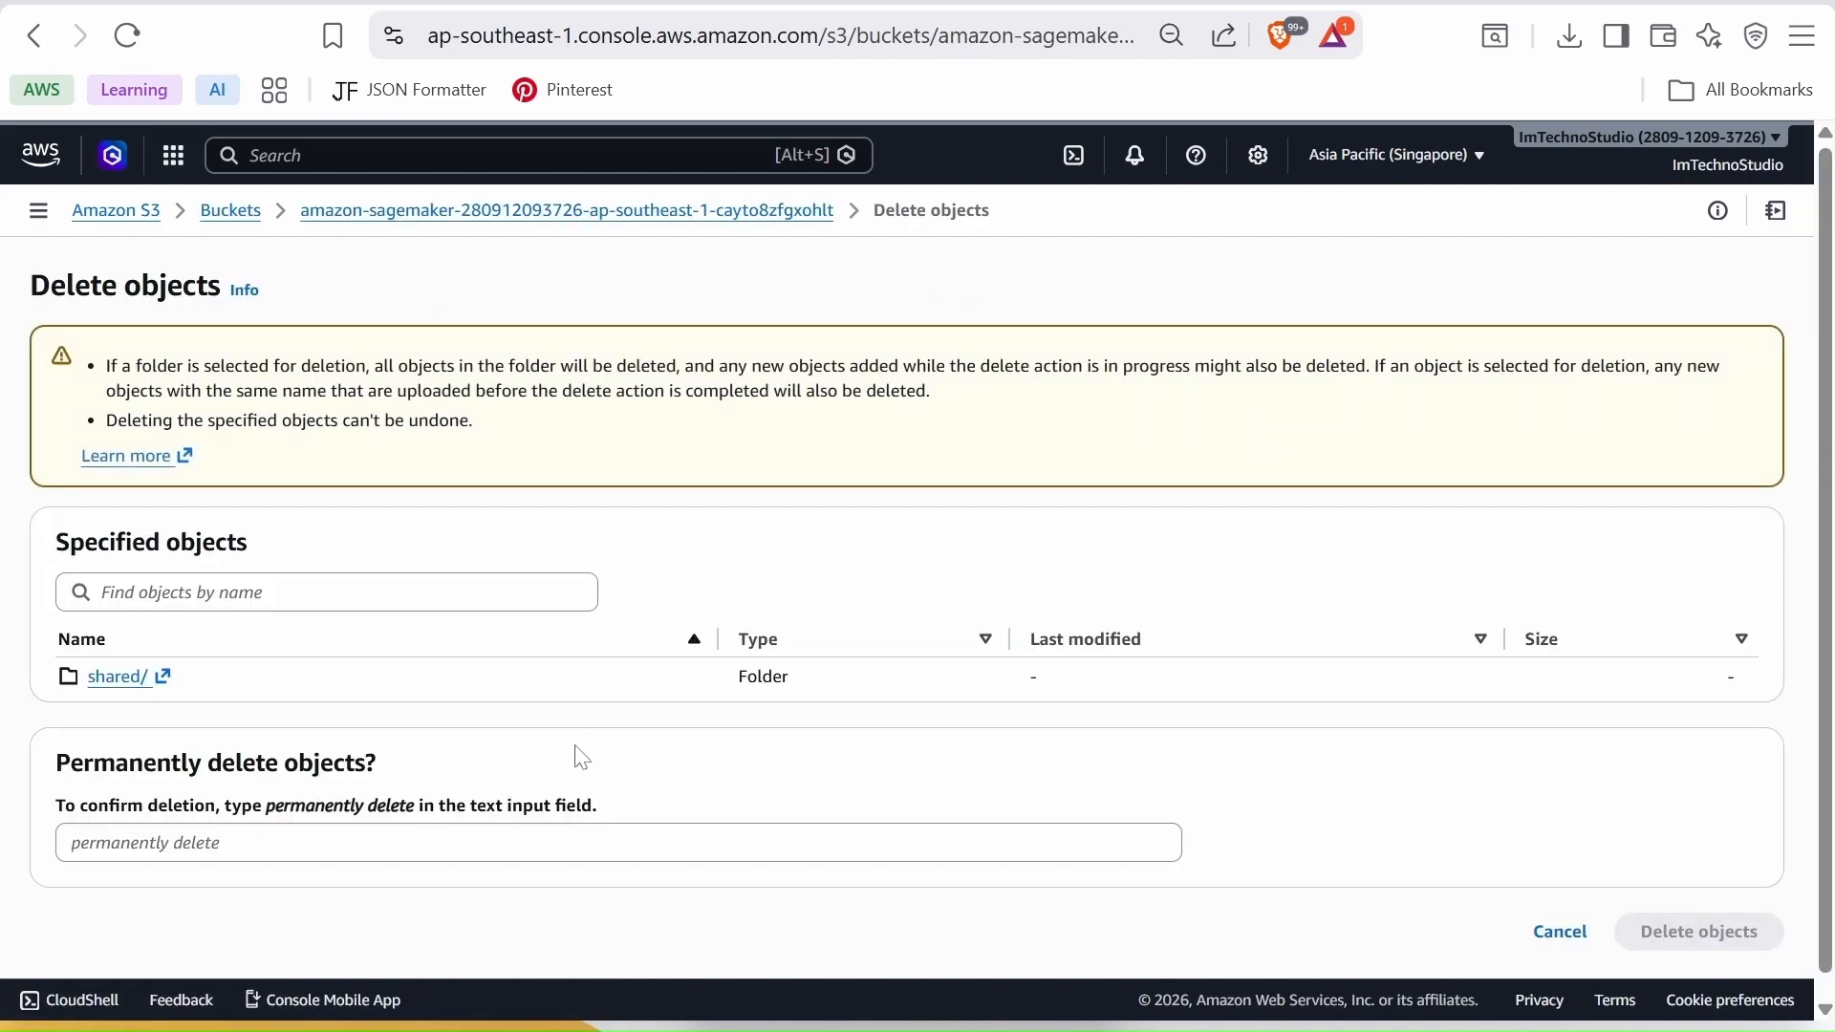
scroll(581, 755, down, 1)
drag(267, 785, 417, 799)
key(ctrl+c)
click(420, 819)
key(ctrl+v)
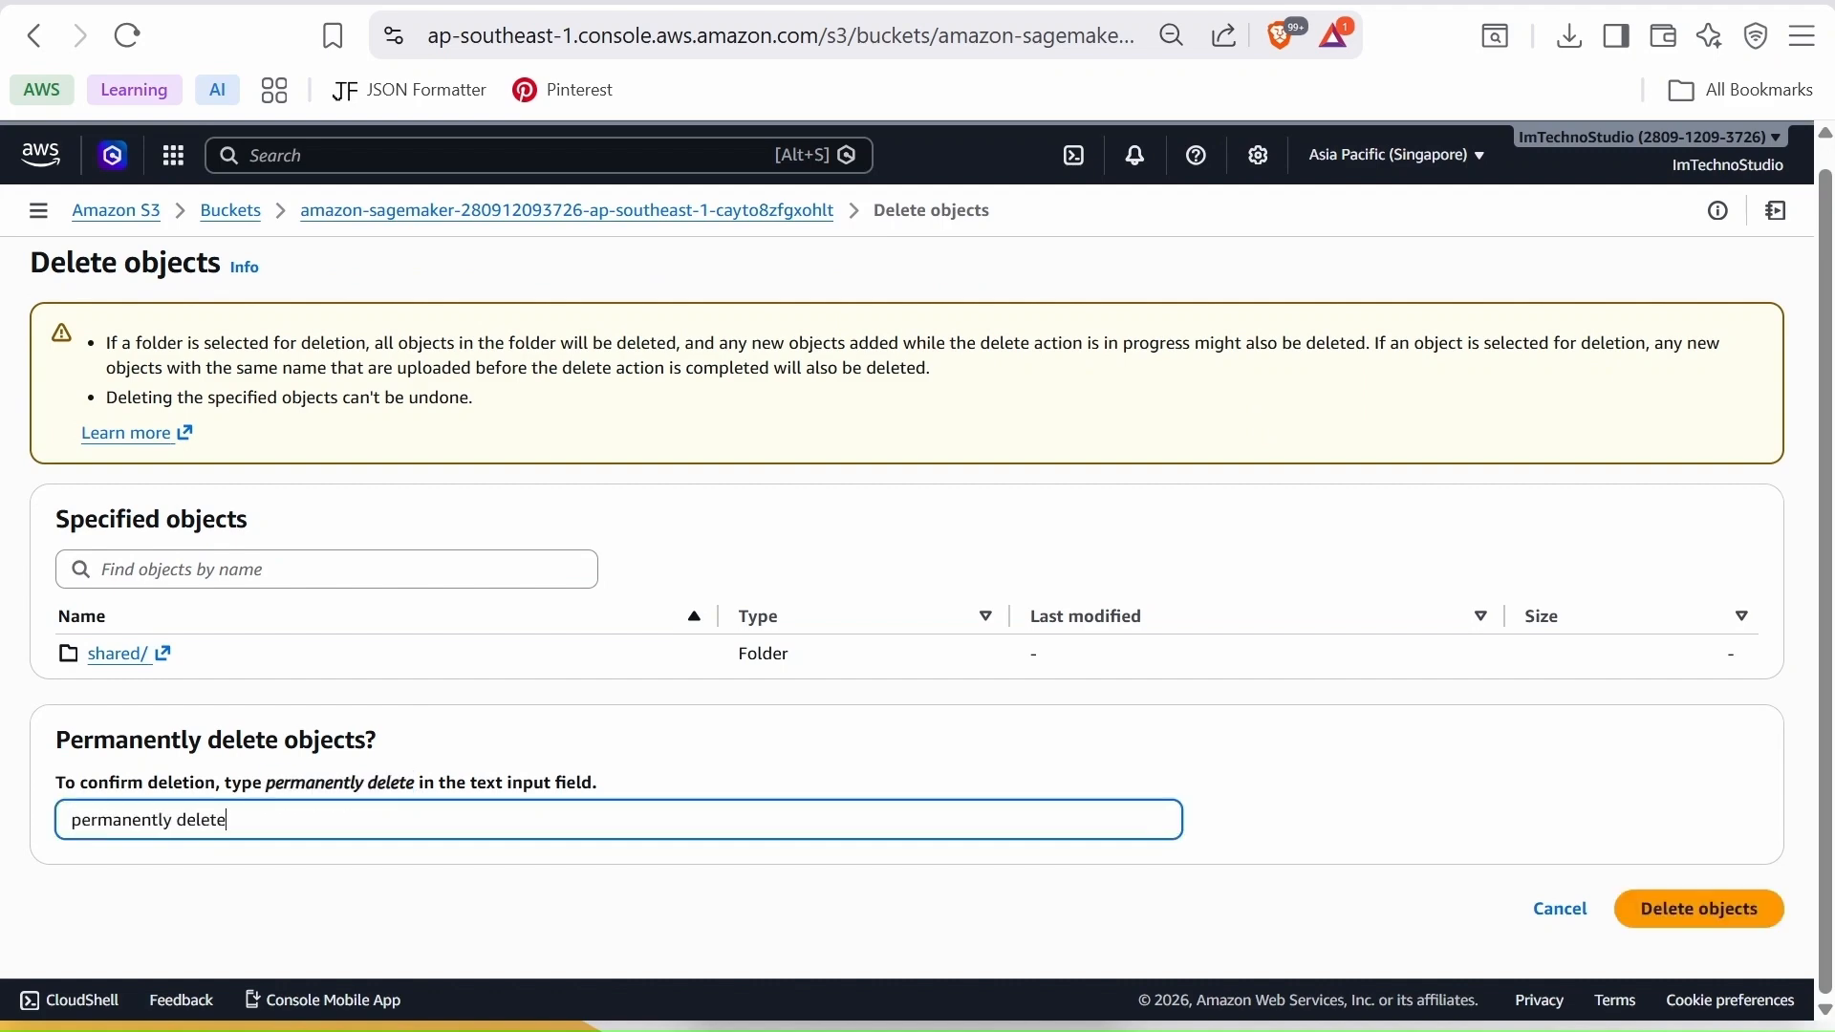
click(1710, 911)
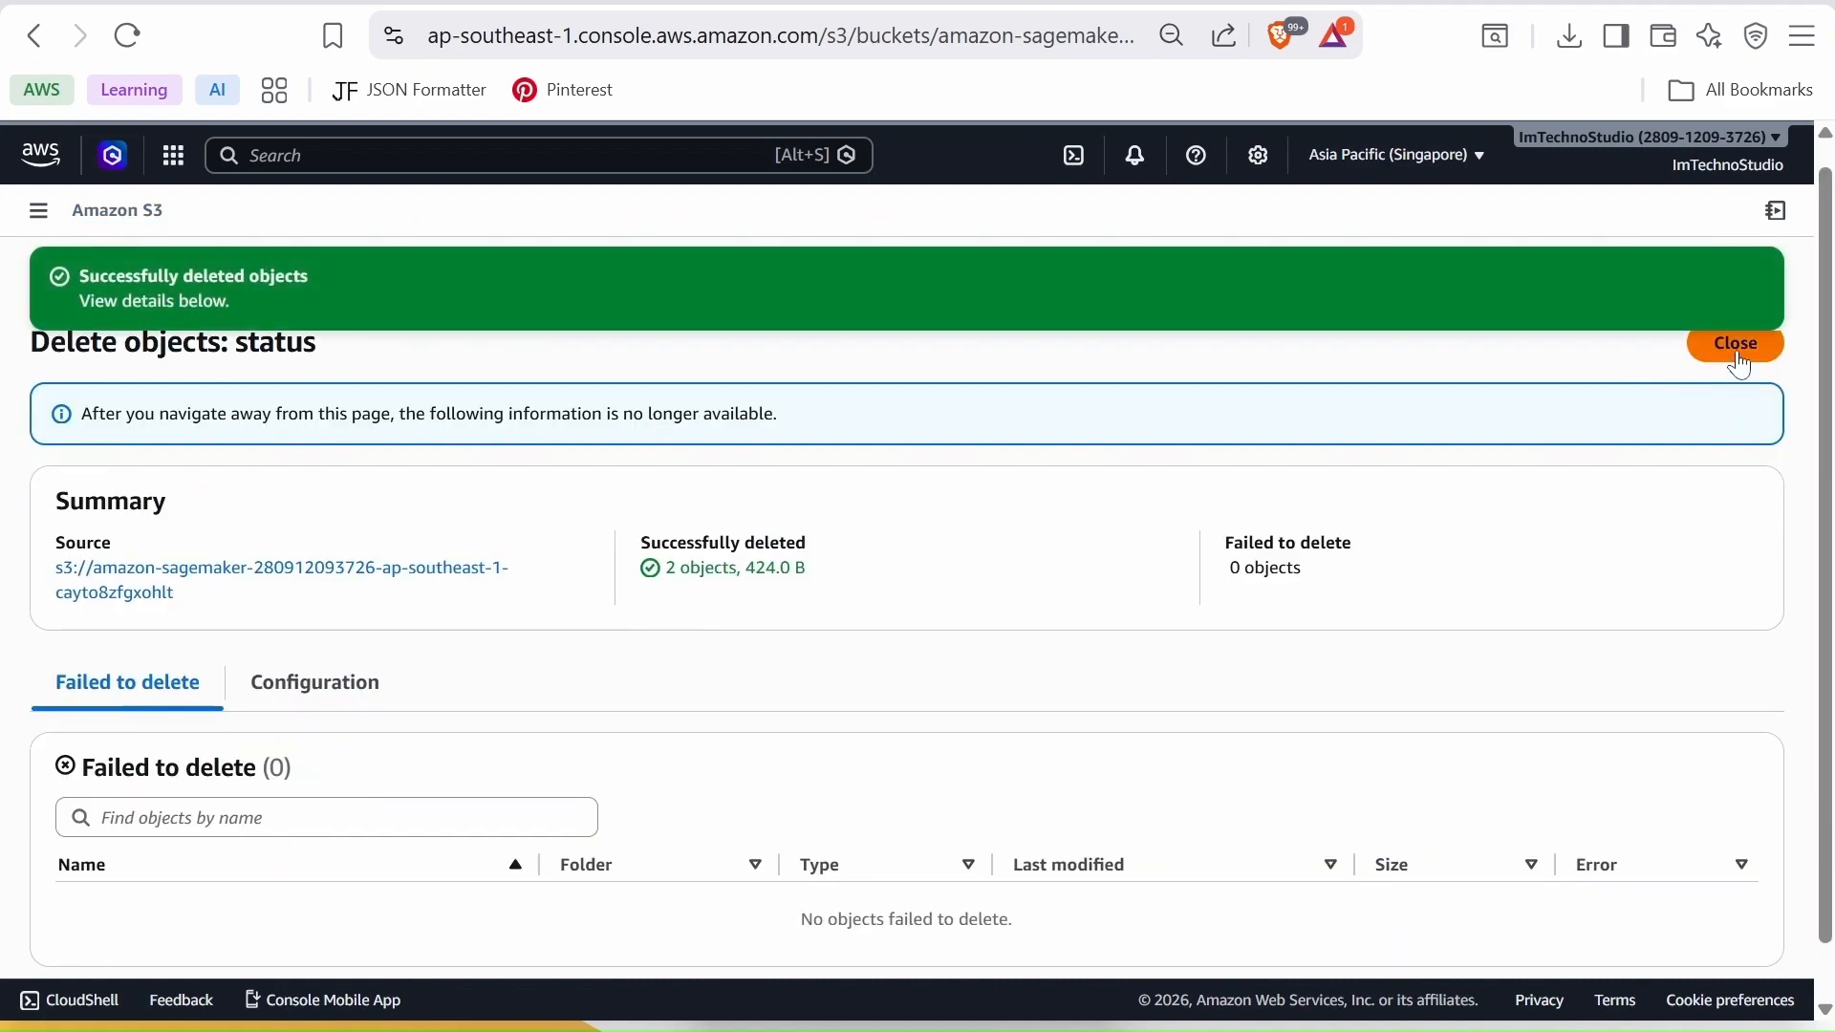